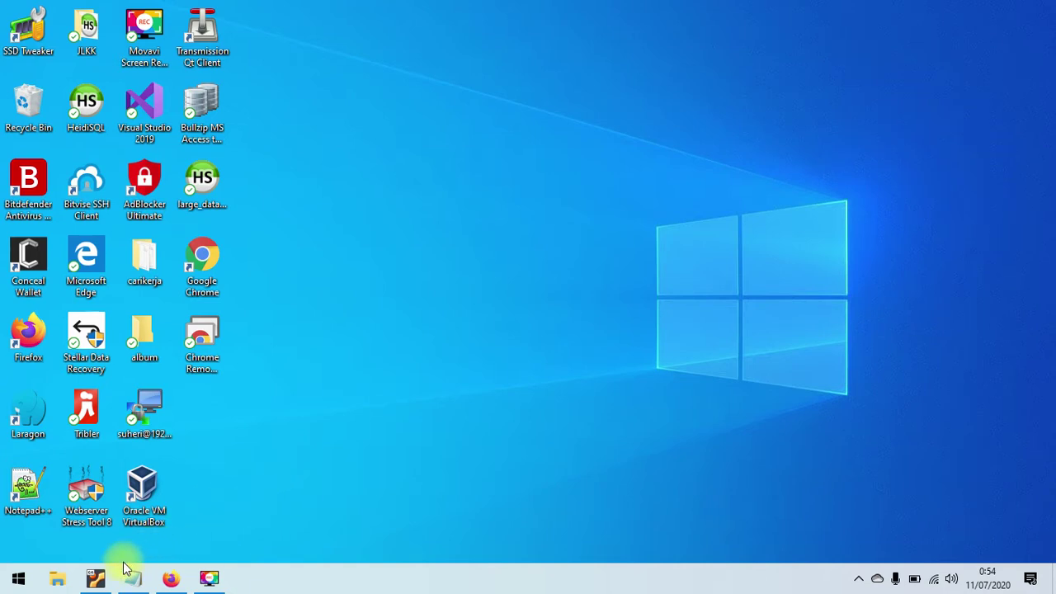
- Open a blank Firefox tab, with the notes holding the panel address moved aside
left_click(91, 584)
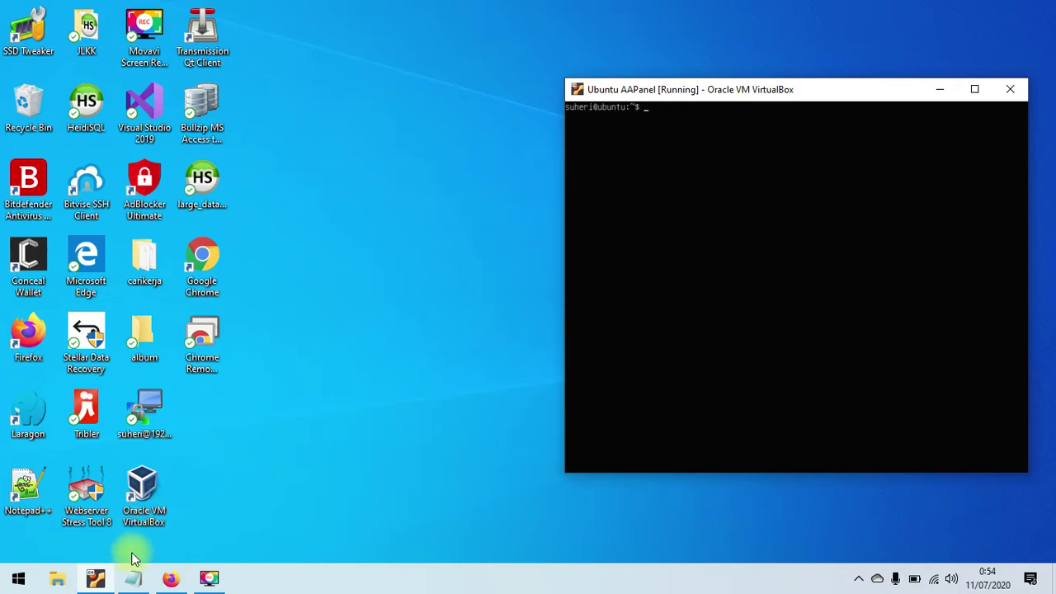
left_click(171, 577)
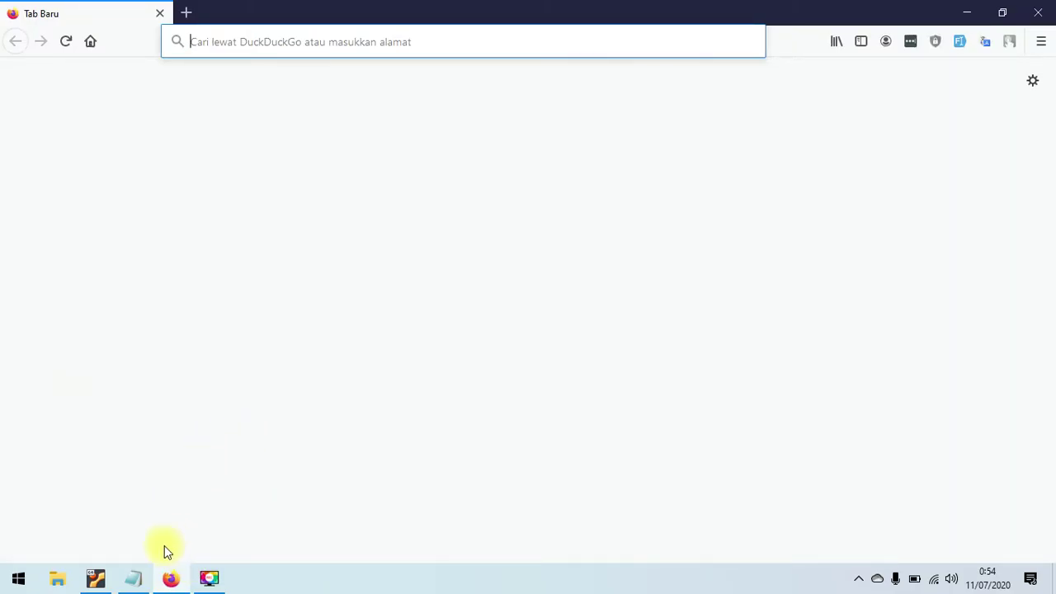
left_click(134, 577)
left_click_drag(531, 293, 528, 262)
key("ctrl+c")
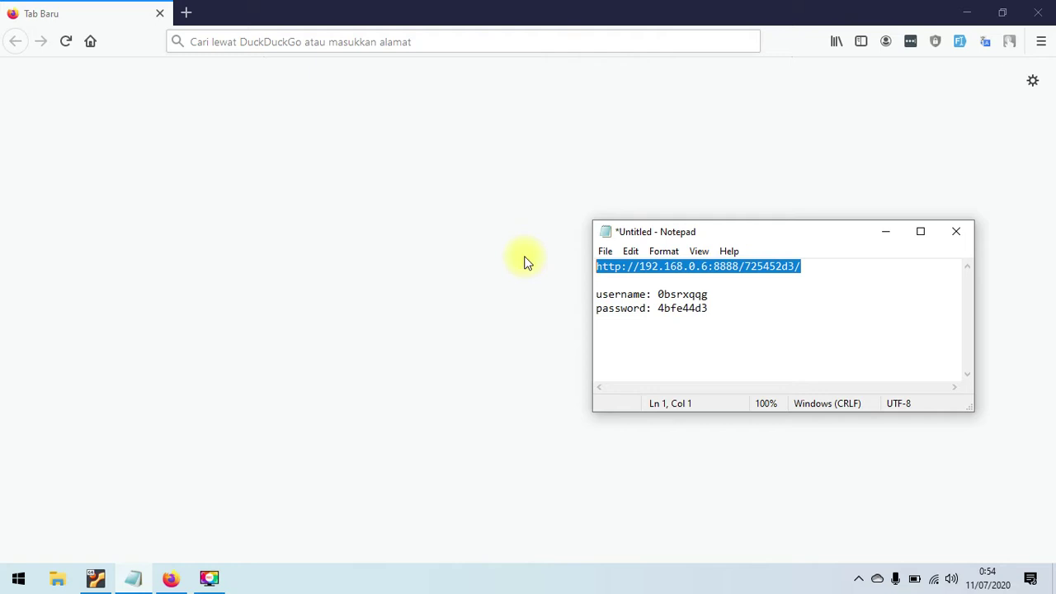
left_click(437, 42)
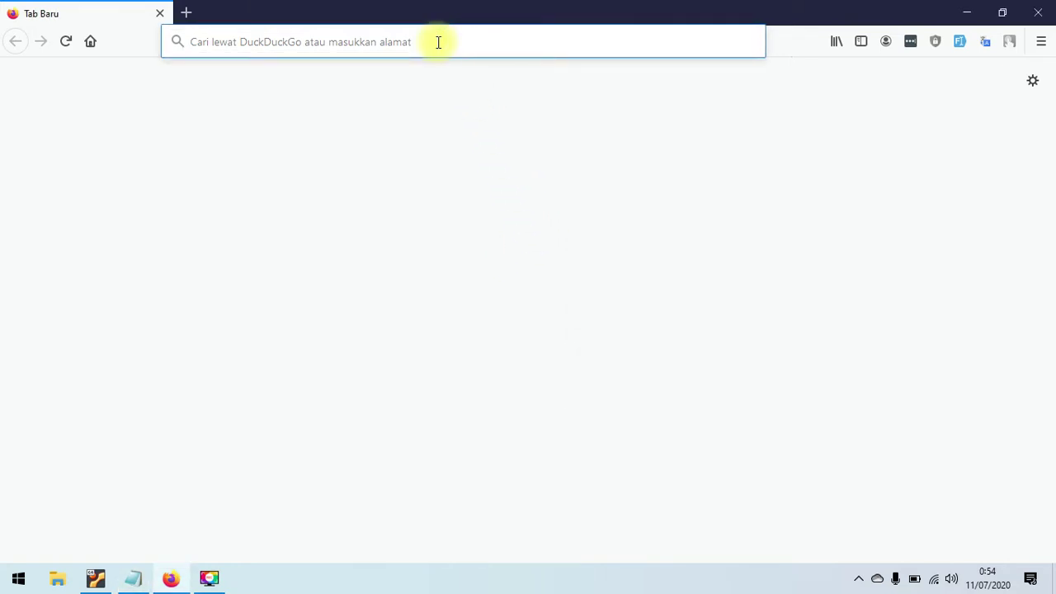
key("ctrl+v")
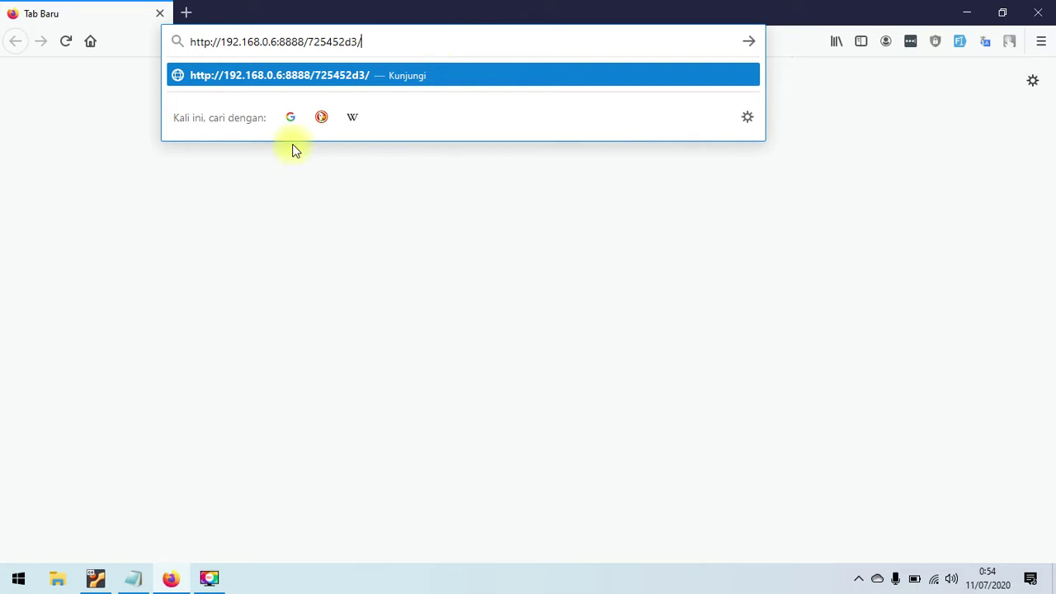
left_click(97, 578)
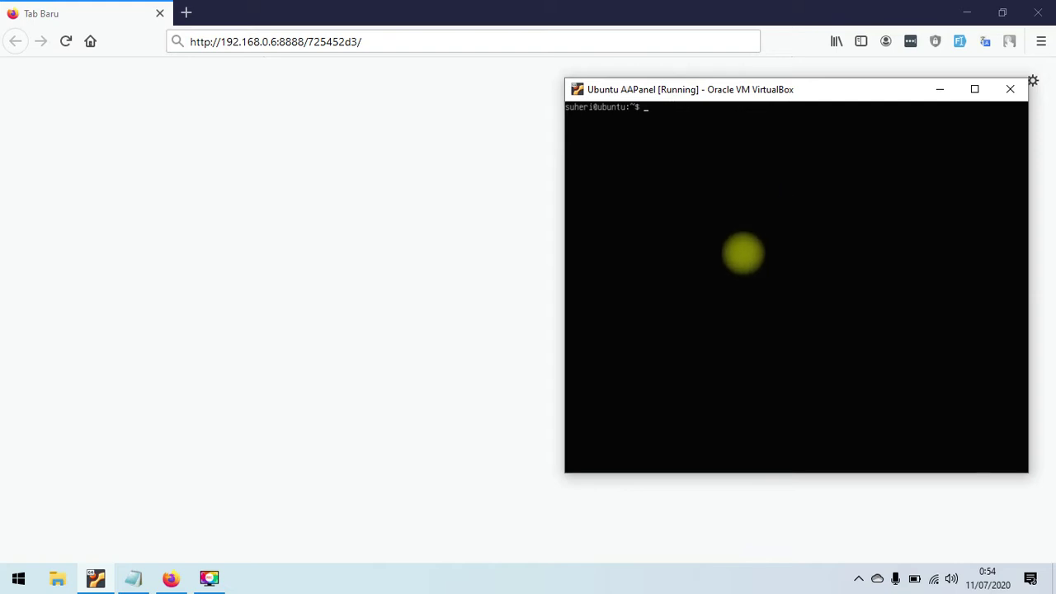
left_click(487, 38)
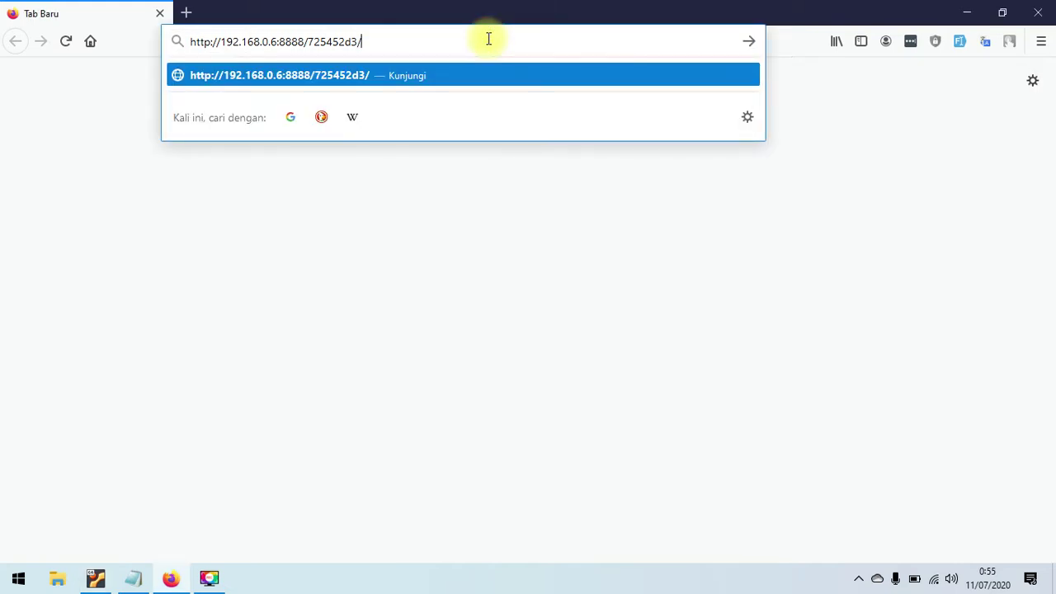
key("Return")
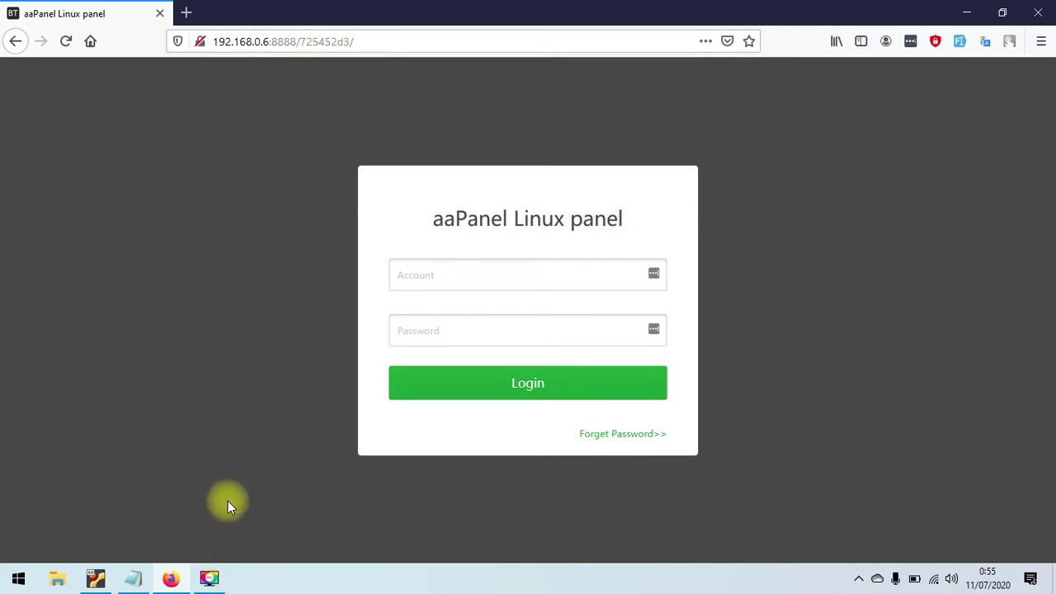
- Copy the account name and password from the notes into the login form and log in
left_click(133, 578)
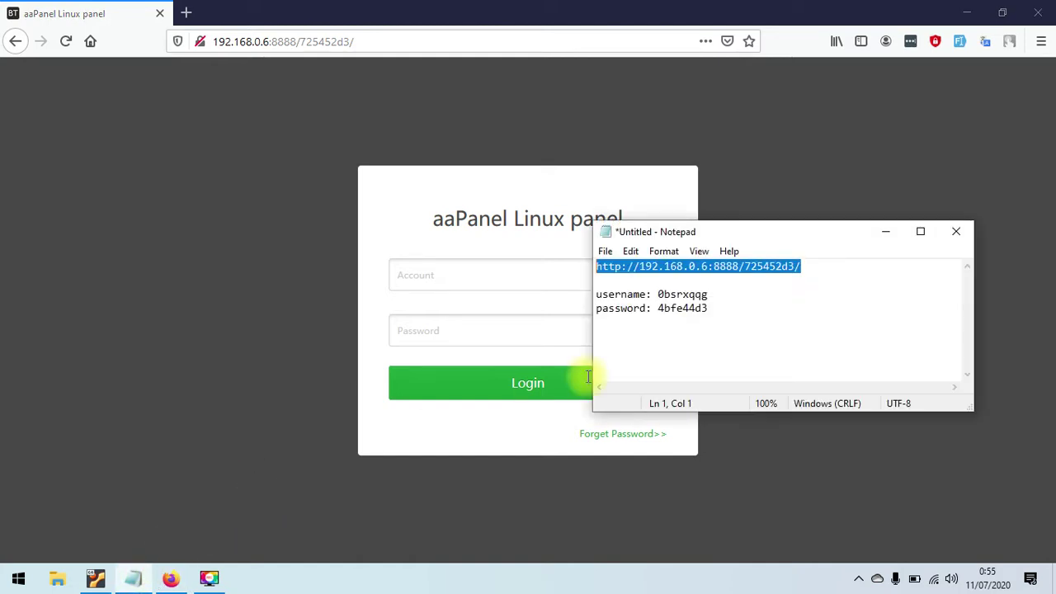
double_click(675, 297)
key("ctrl+c")
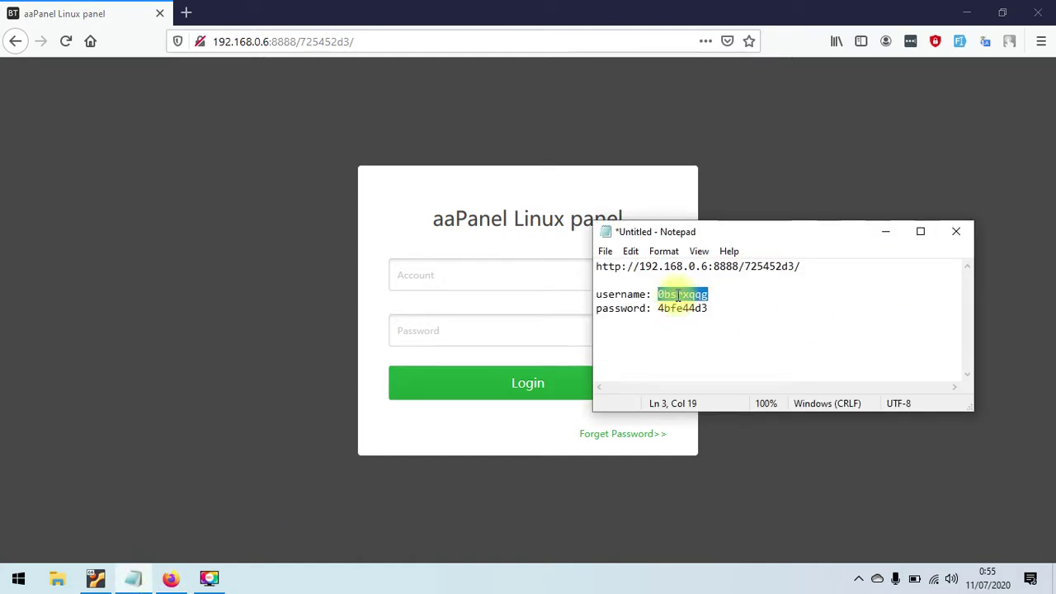
left_click(524, 273)
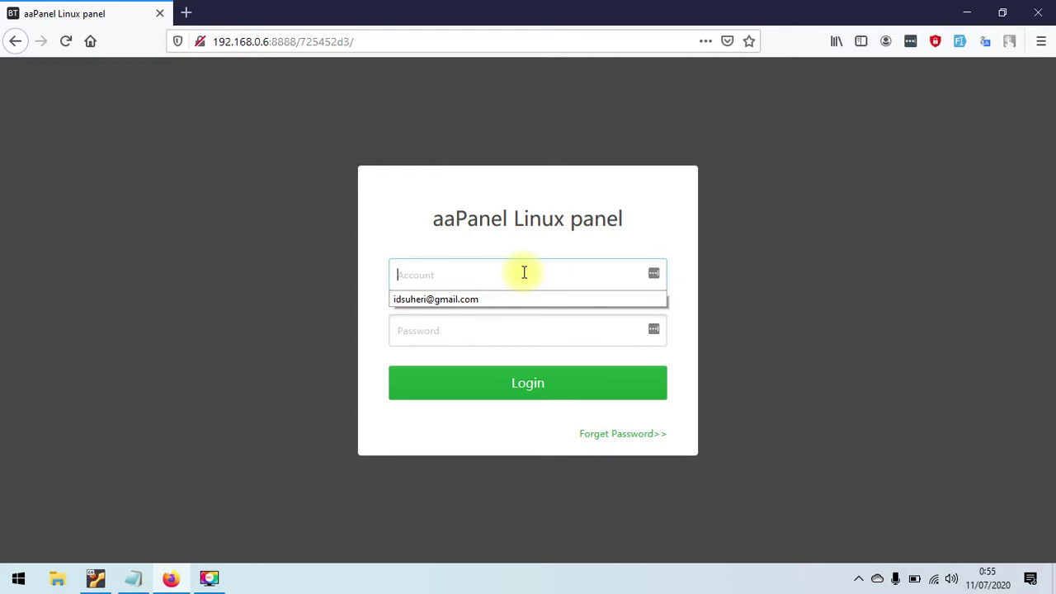
key("ctrl+v")
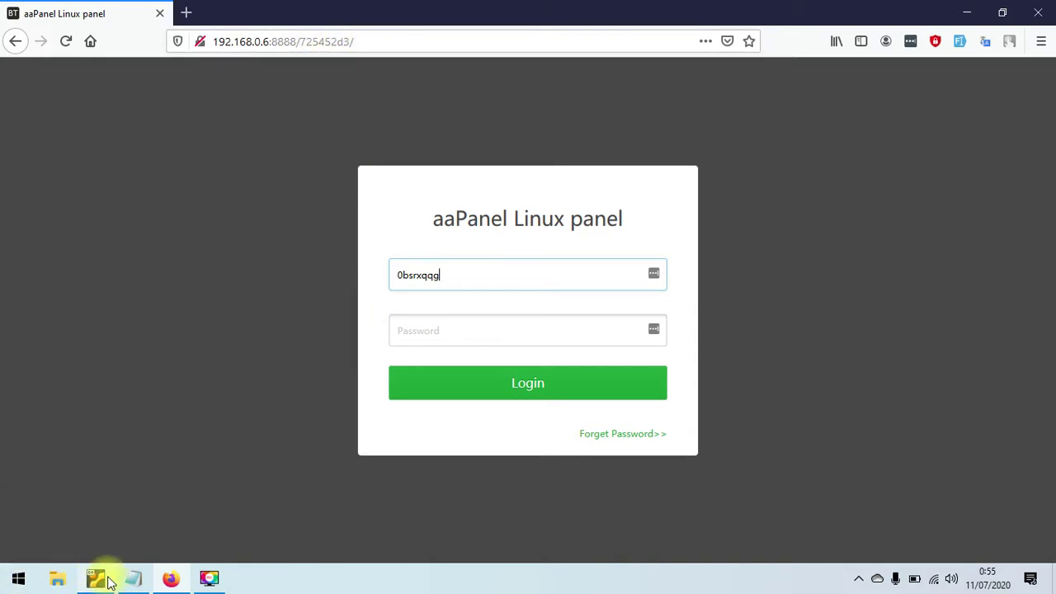
left_click(133, 579)
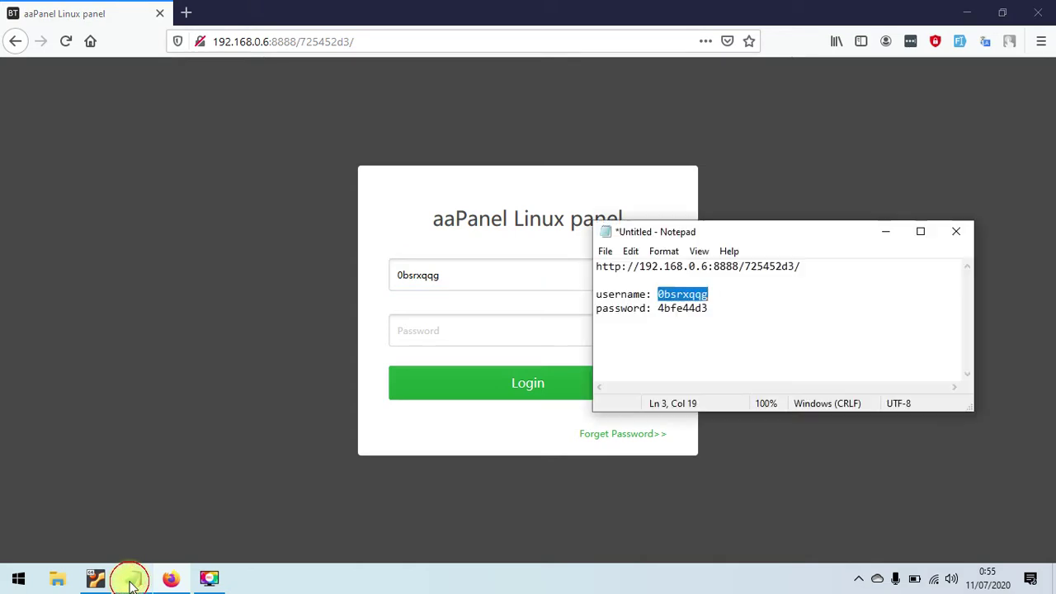
double_click(665, 308)
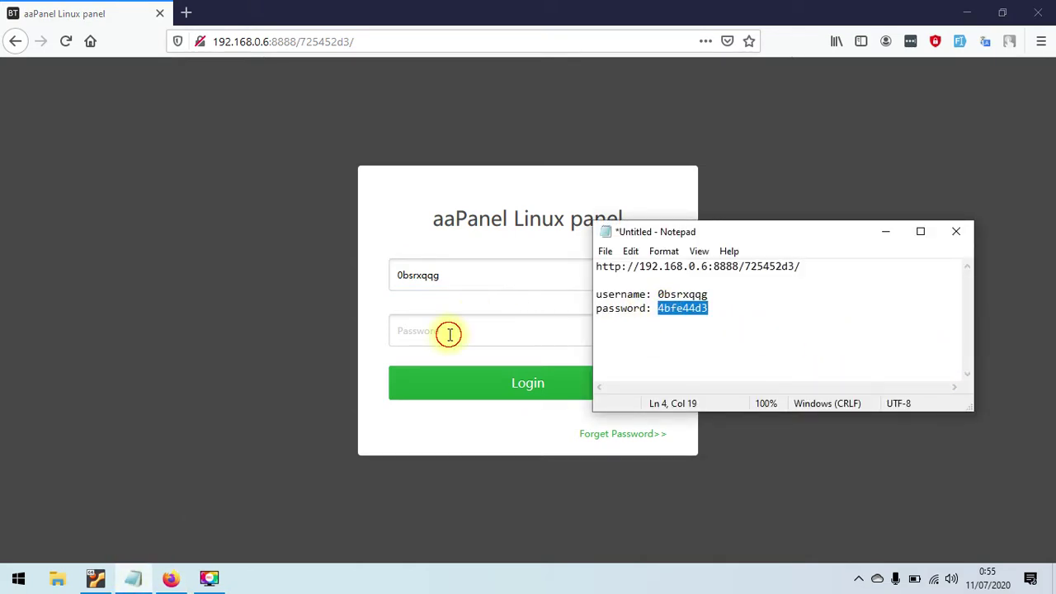
left_click(449, 333)
key("ctrl+v")
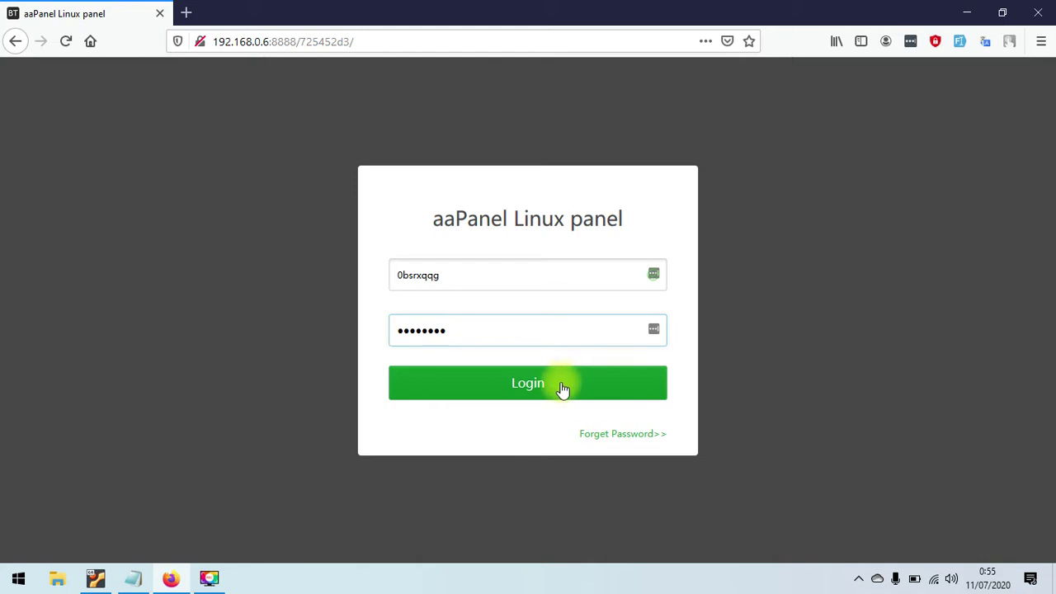
left_click(561, 383)
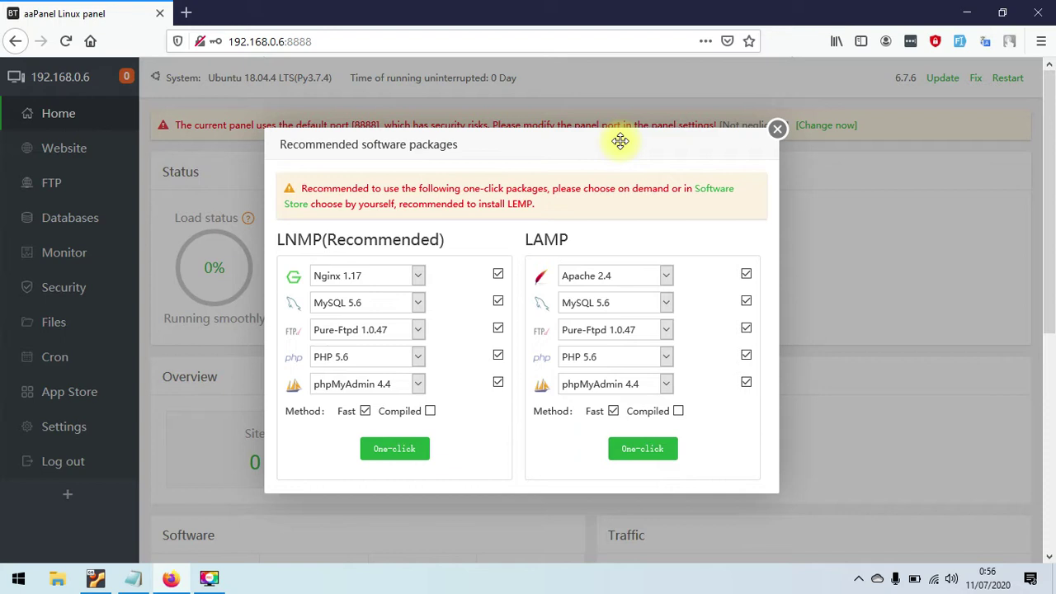
- Close the Recommended software packages dialog offering the LNMP and LAMP installs
left_click_drag(619, 141, 638, 128)
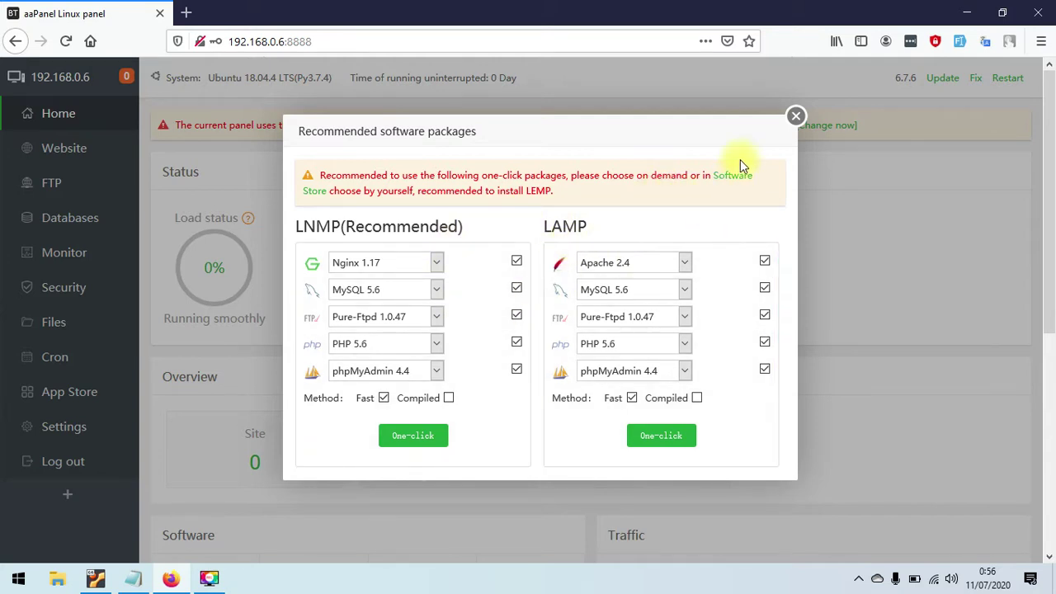
left_click(795, 115)
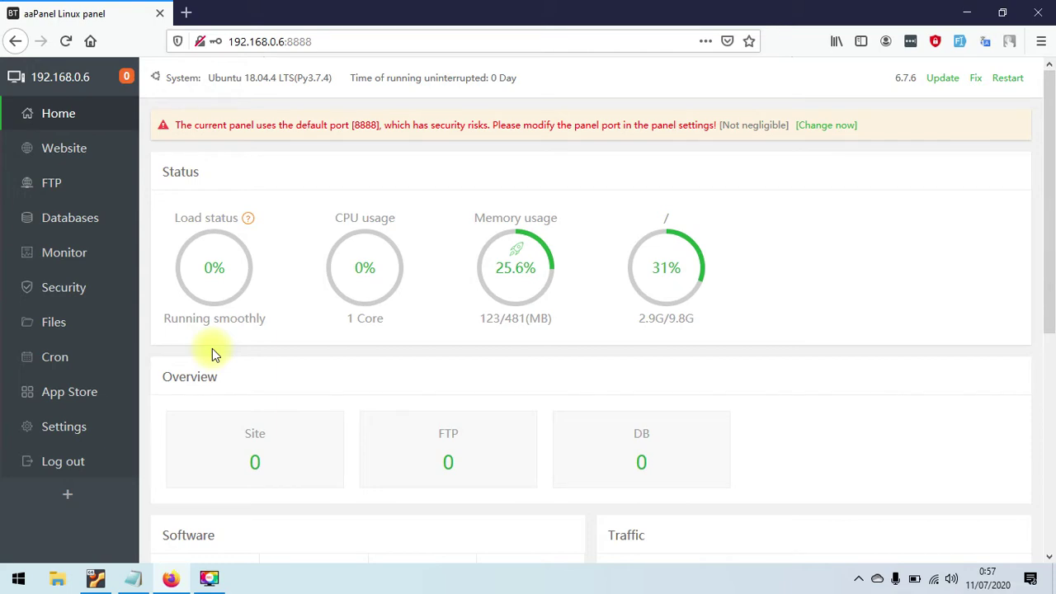
- Check the Load, CPU and disk gauges, then release unused memory from the Memory circle
mouse_move(212, 272)
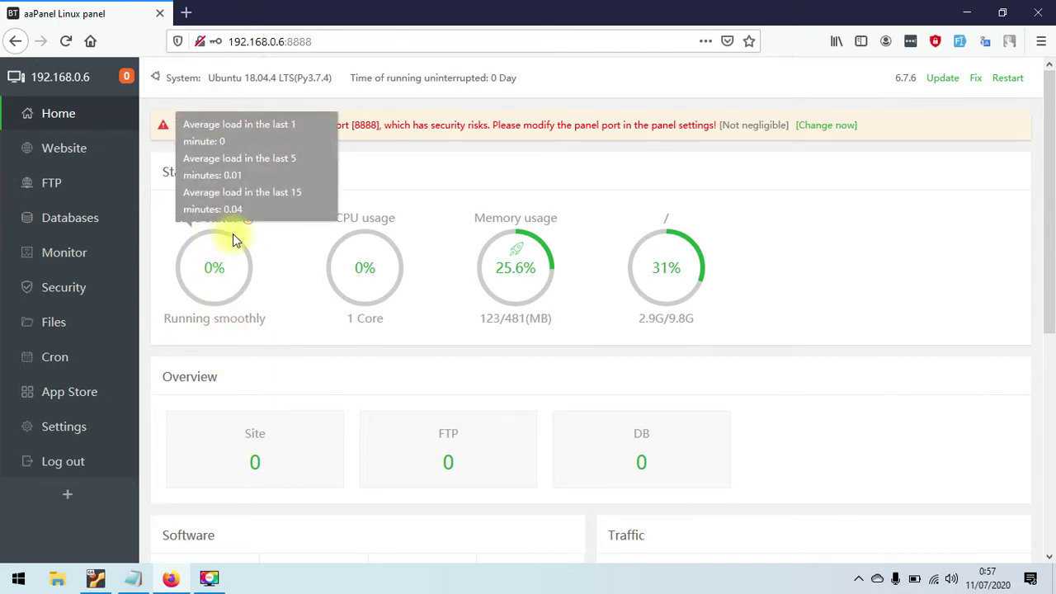
mouse_move(360, 266)
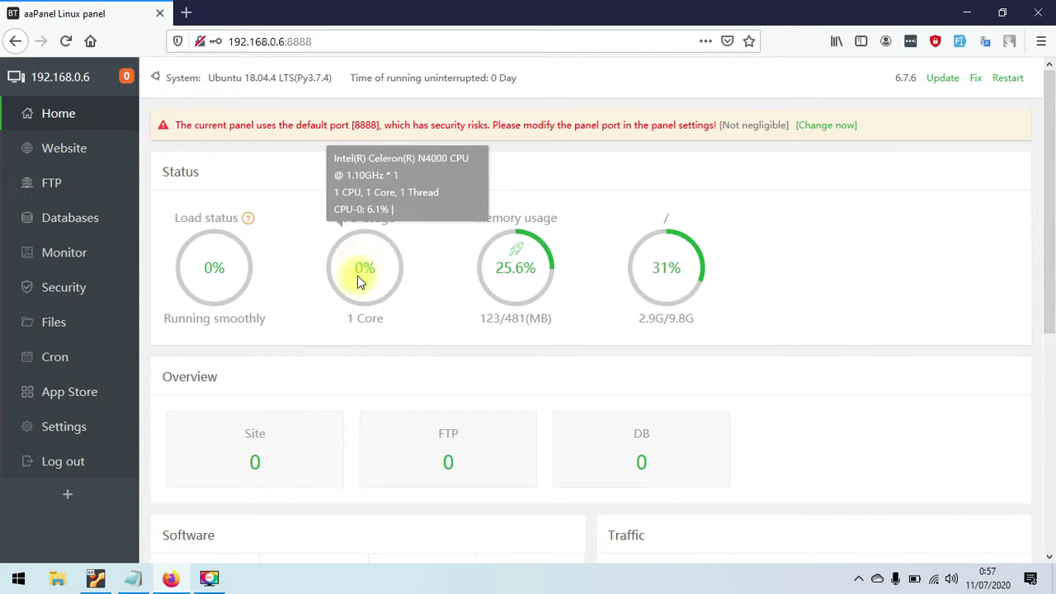
left_click(509, 264)
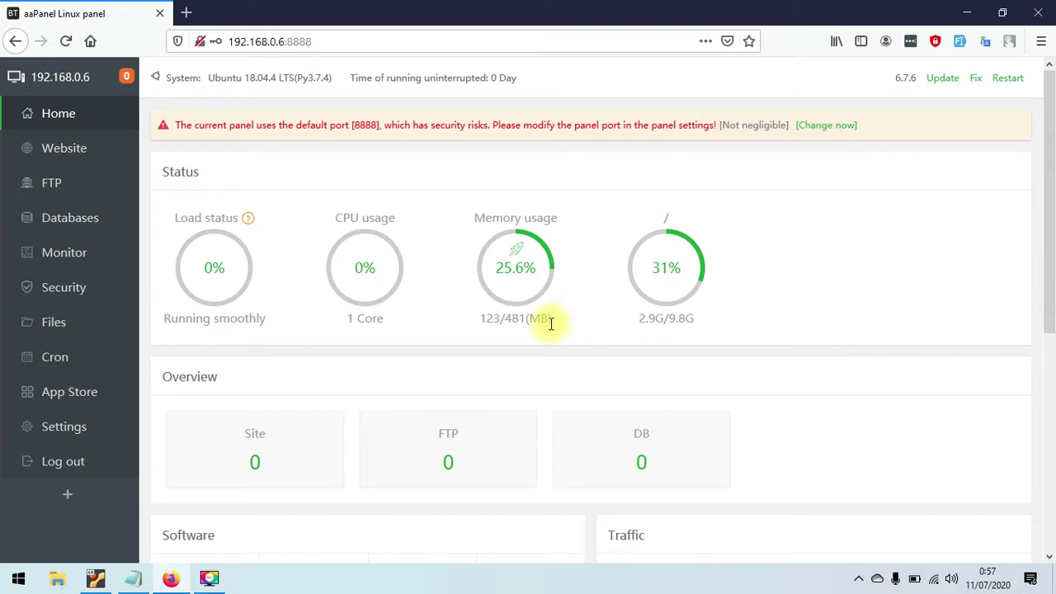
left_click(523, 290)
mouse_move(678, 263)
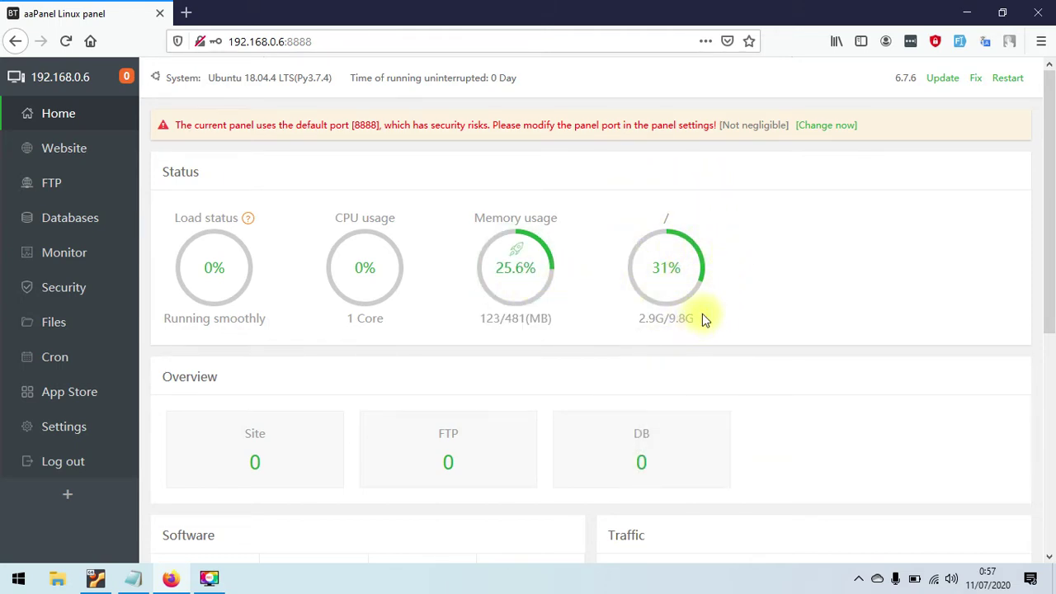
mouse_move(1045, 169)
left_mouse_down()
mouse_move(1051, 227)
mouse_move(1033, 382)
mouse_move(1051, 152)
left_mouse_up()
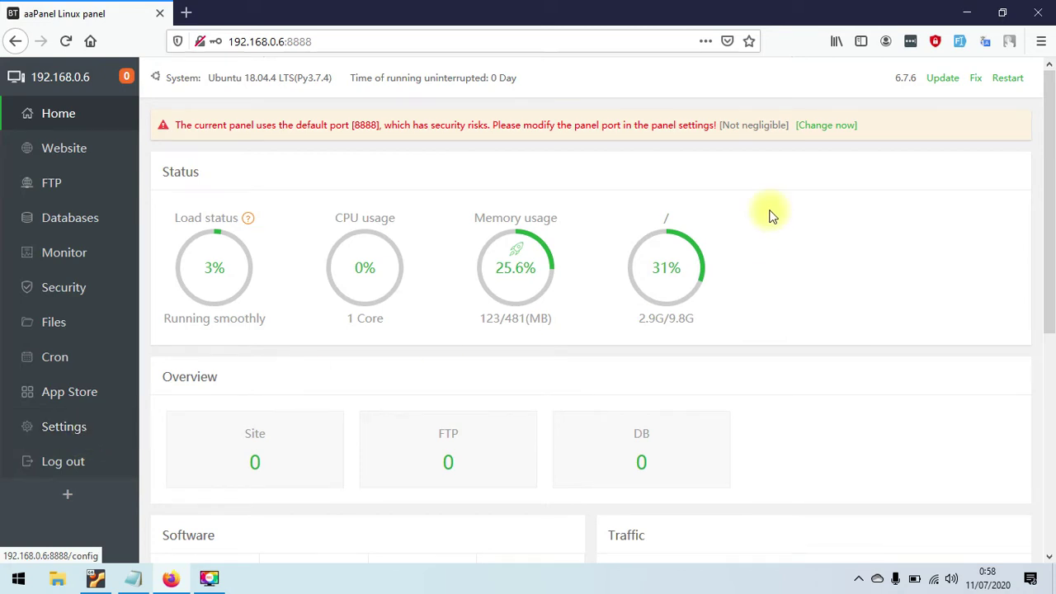
left_click(811, 124)
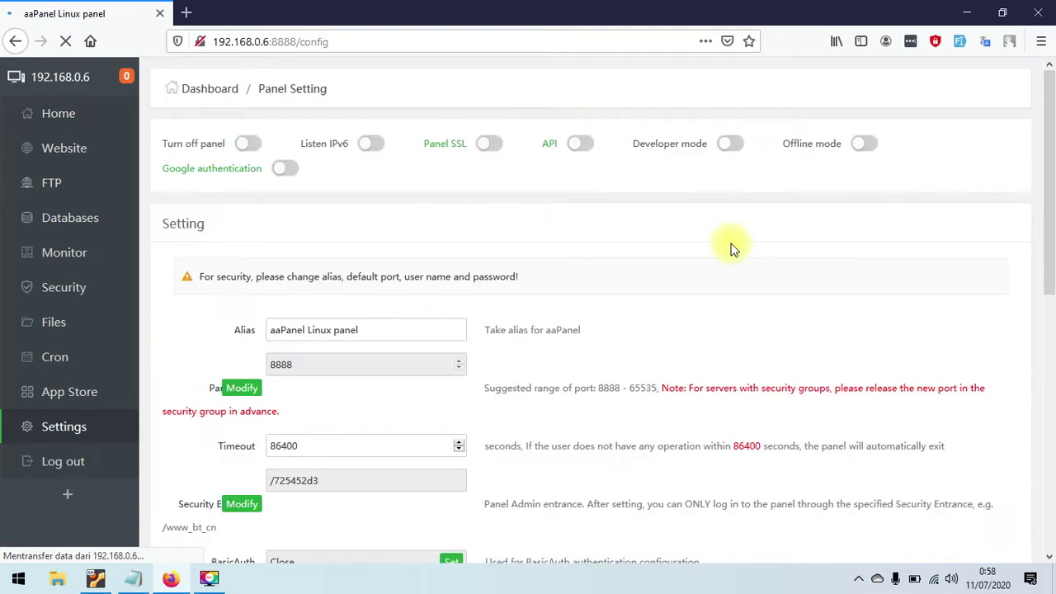
left_click_drag(1047, 158, 337, 446)
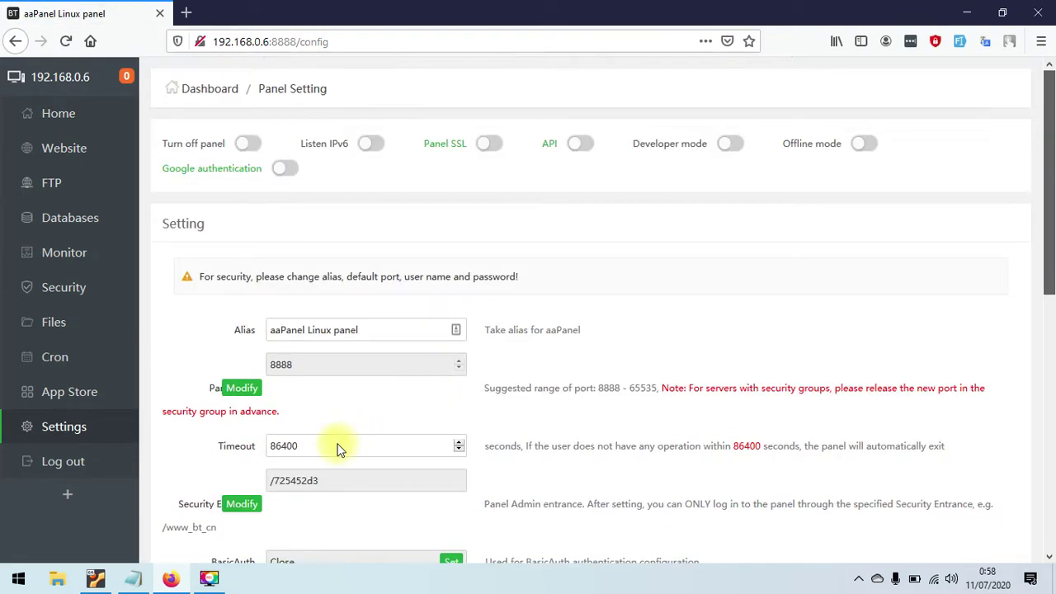
left_click(132, 578)
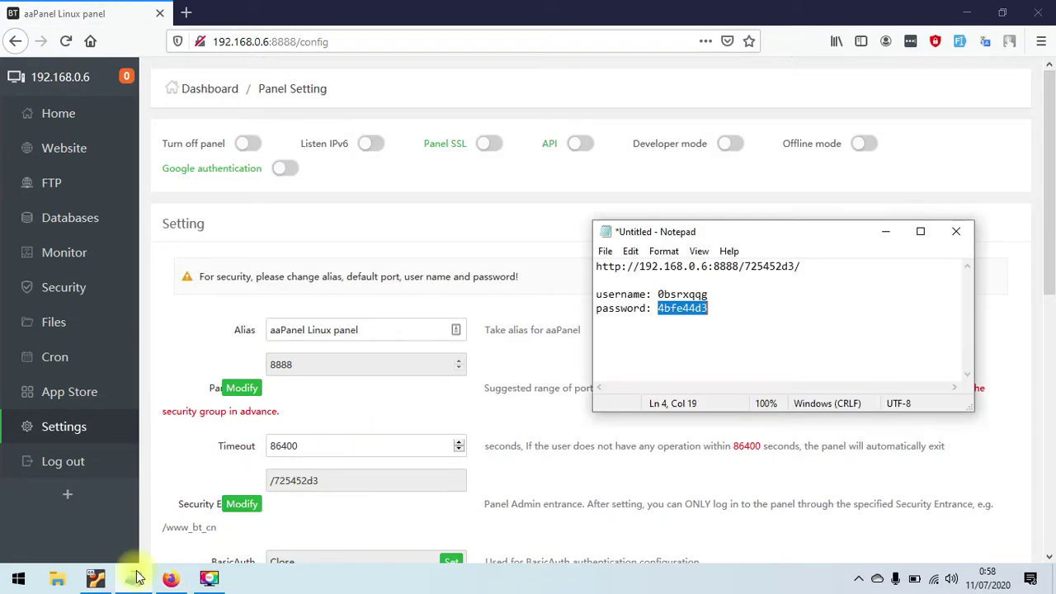
double_click(719, 267)
left_click(780, 269)
double_click(780, 269)
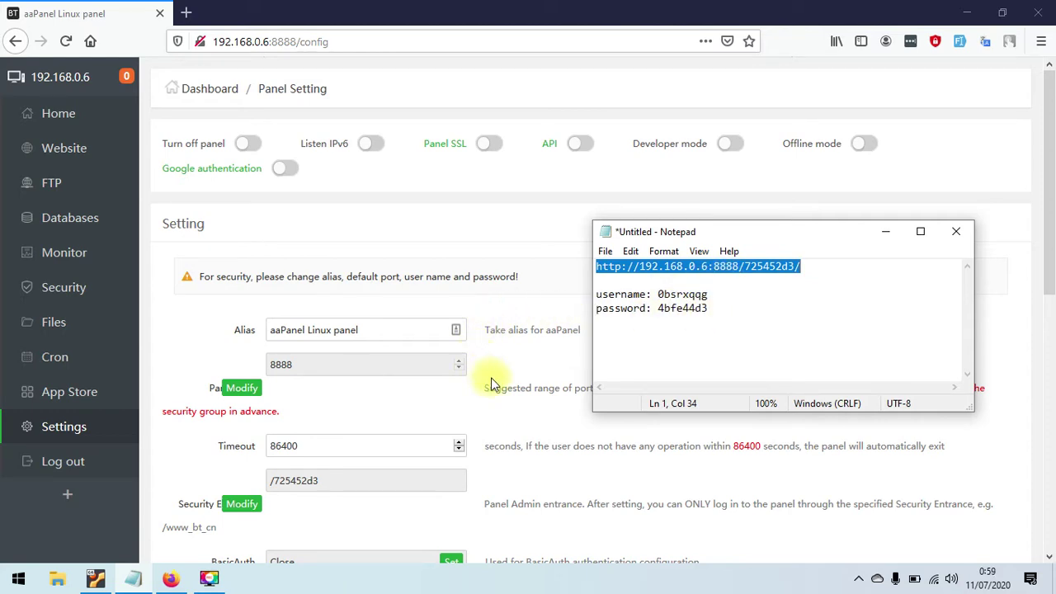
left_click(535, 377)
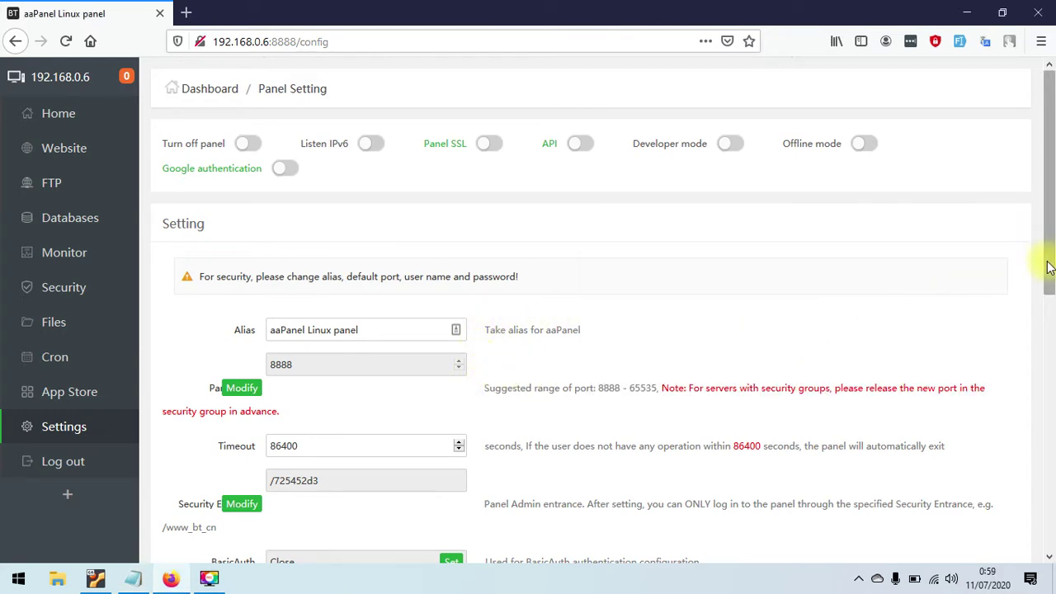
left_click_drag(1044, 272, 1047, 328)
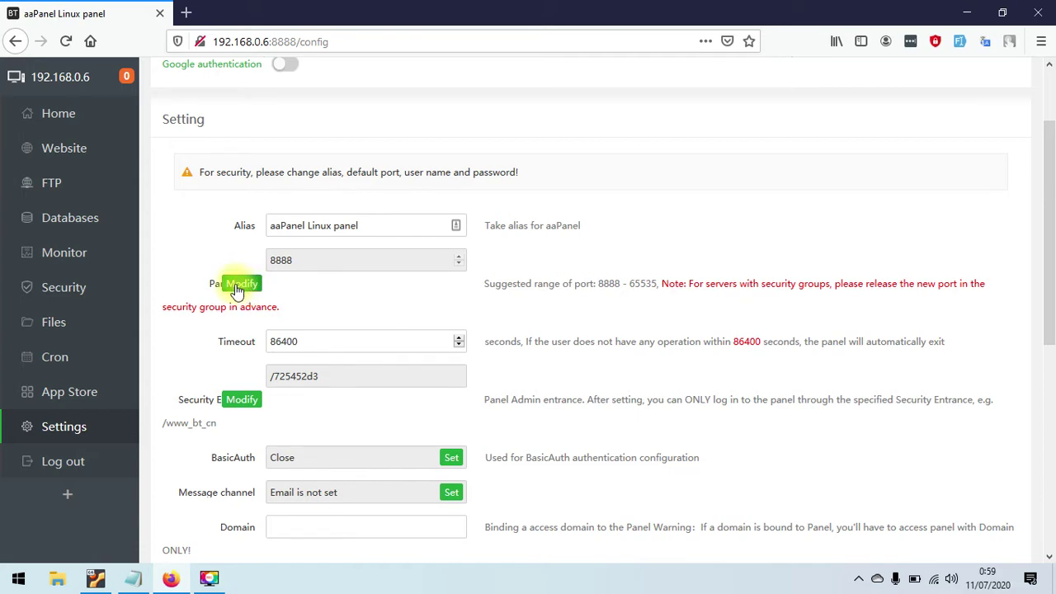
- Replace panel port 8888 with 9090, acknowledge the warning and confirm
left_click(237, 287)
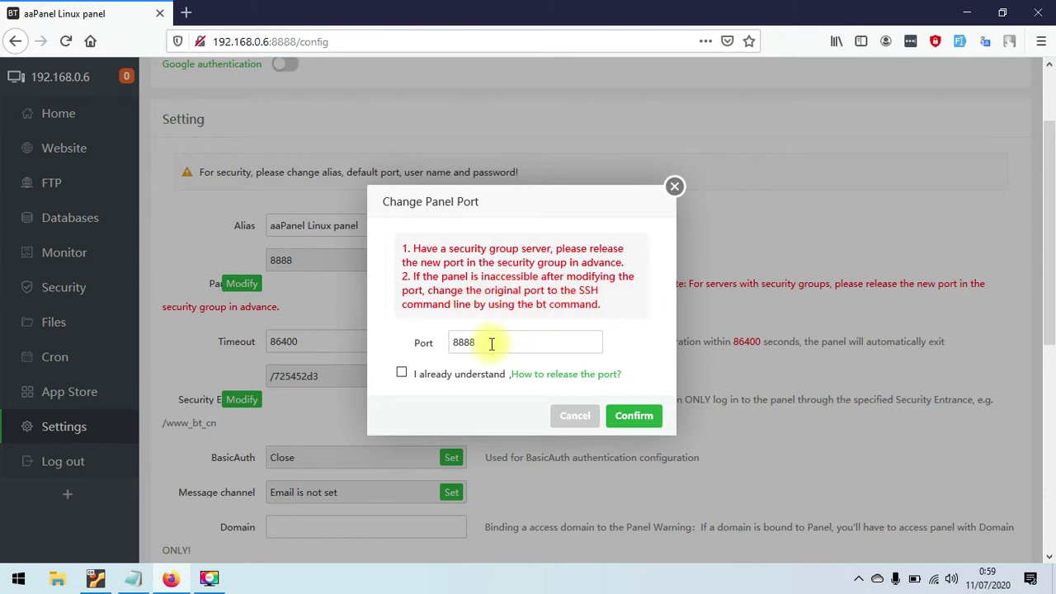
left_click_drag(495, 340, 370, 349)
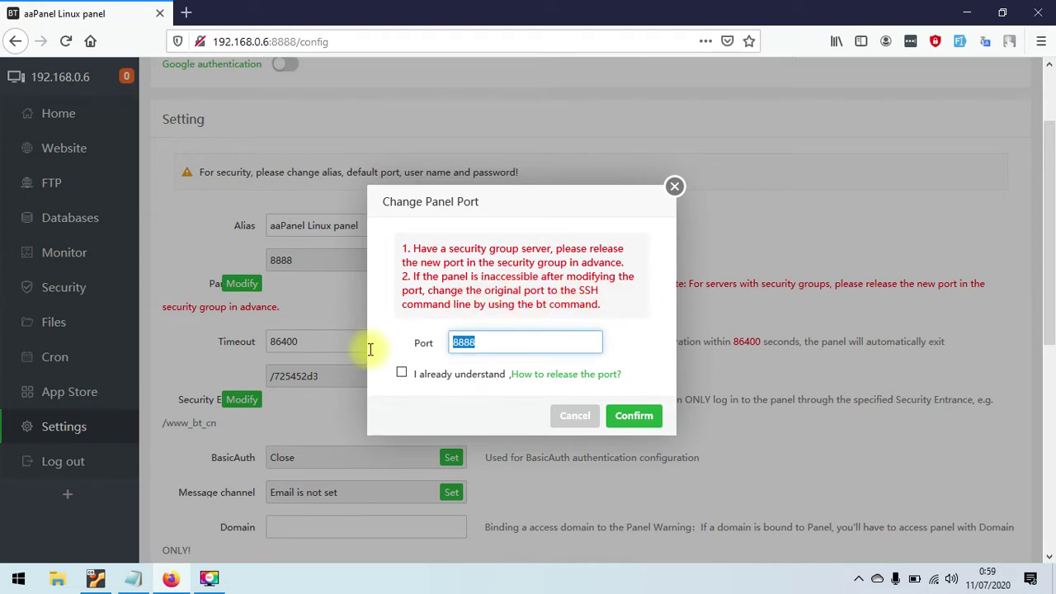
left_click(675, 185)
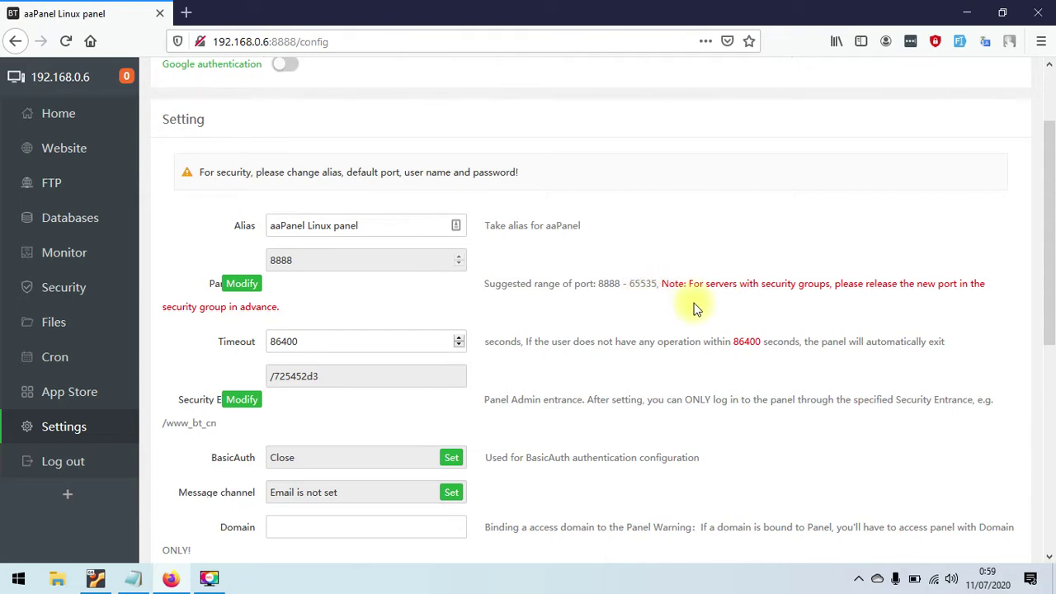
left_click(230, 285)
left_click_drag(517, 343, 405, 338)
left_click_drag(517, 201, 772, 166)
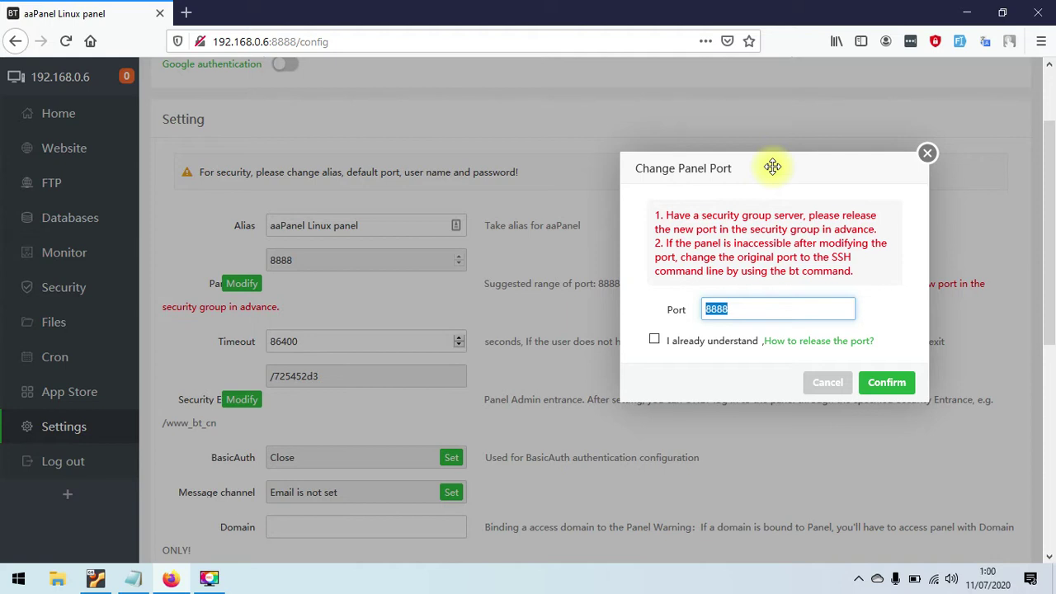
type("9090")
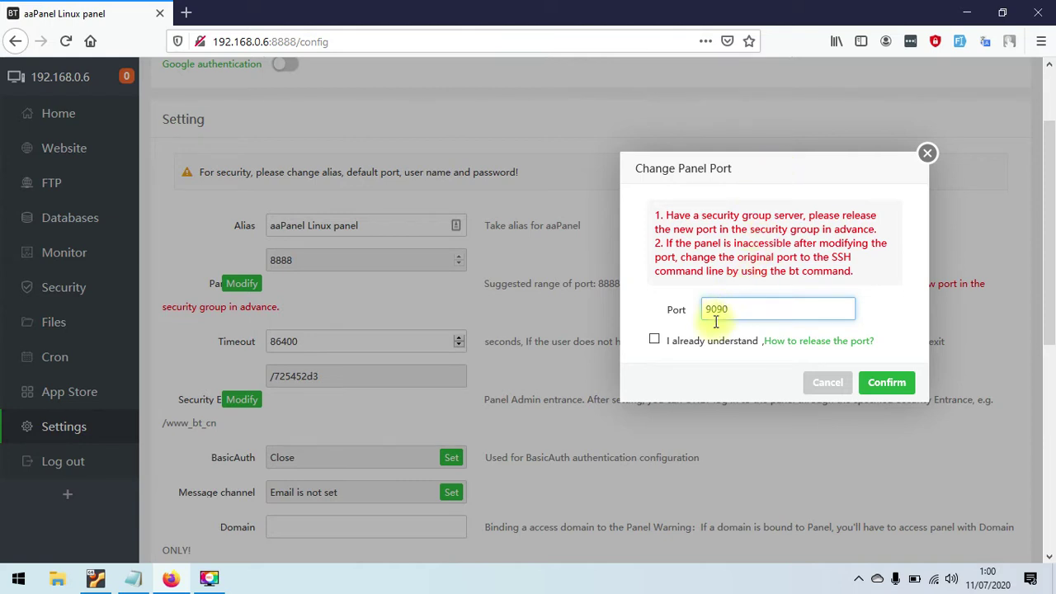
left_click(653, 340)
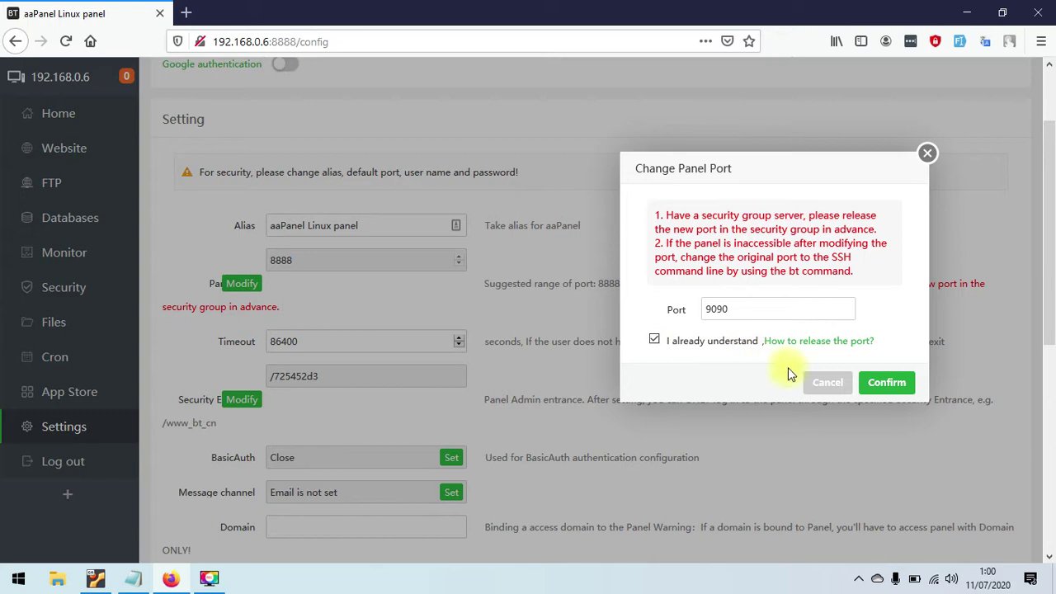
left_click(902, 389)
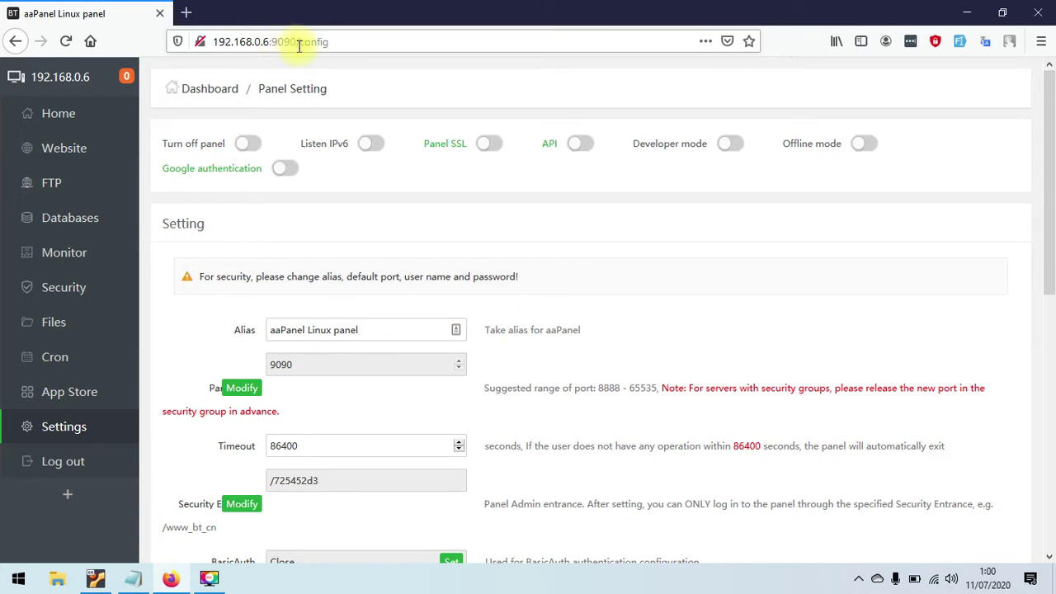
left_click_drag(1051, 235, 1049, 326)
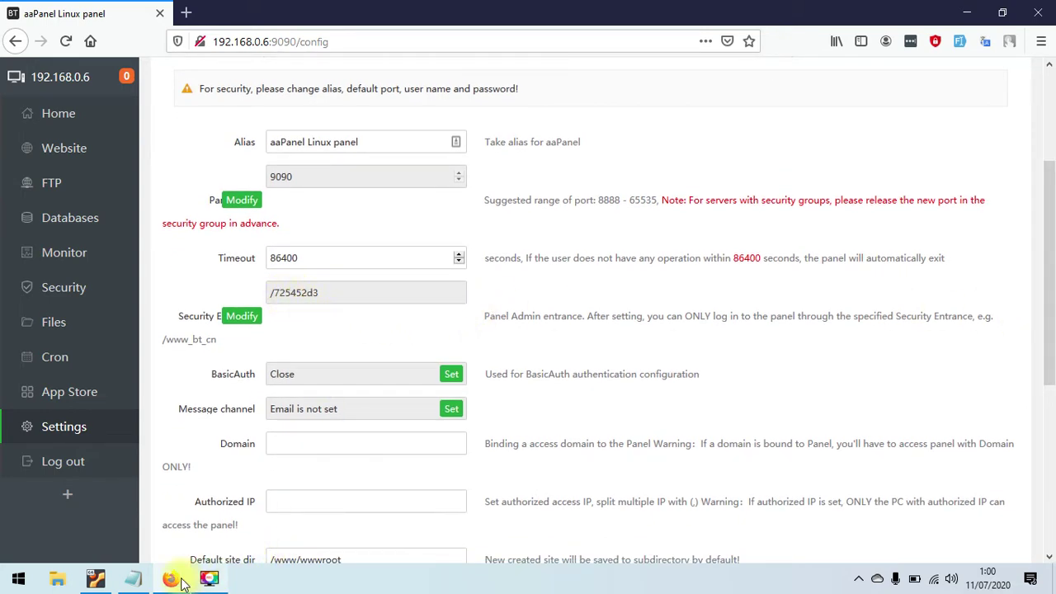
left_click(133, 578)
key("Down")
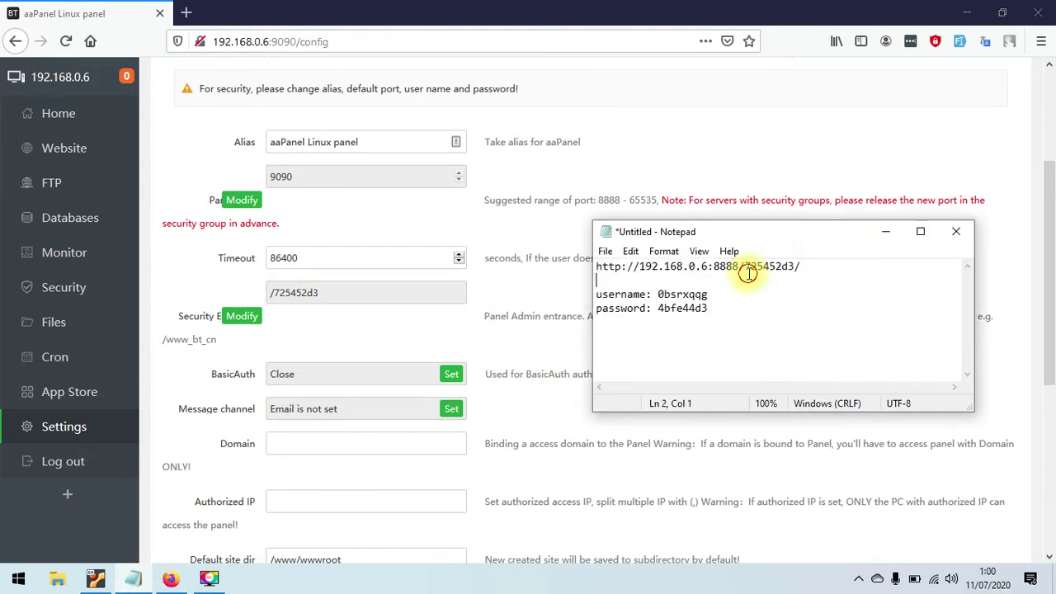
left_click_drag(745, 266, 790, 266)
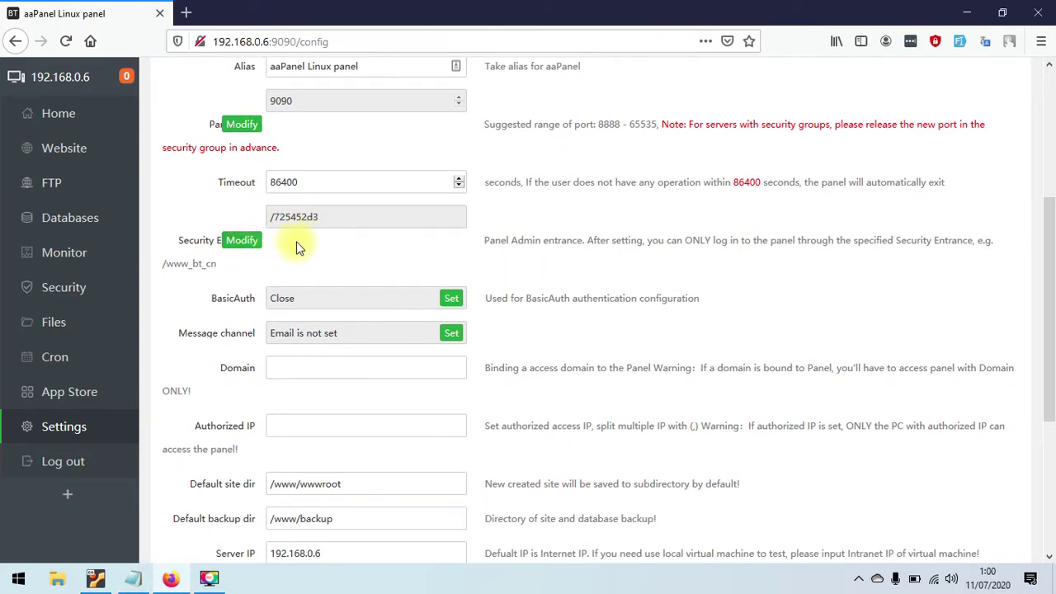
- Overwrite the Security Entrance address with a new custom path and submit it
left_click(250, 241)
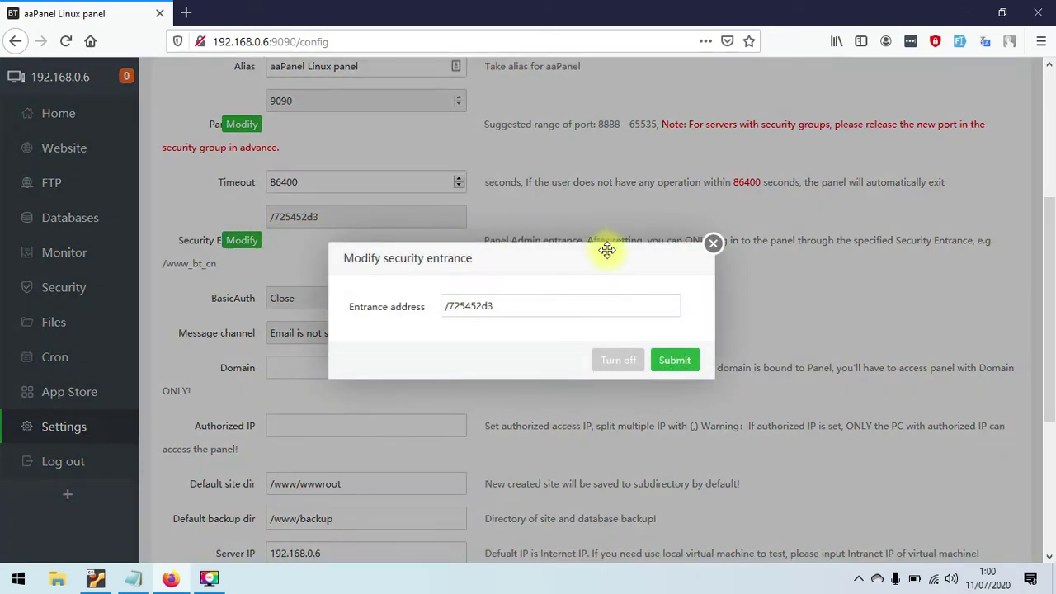
left_click(483, 308)
double_click(483, 308)
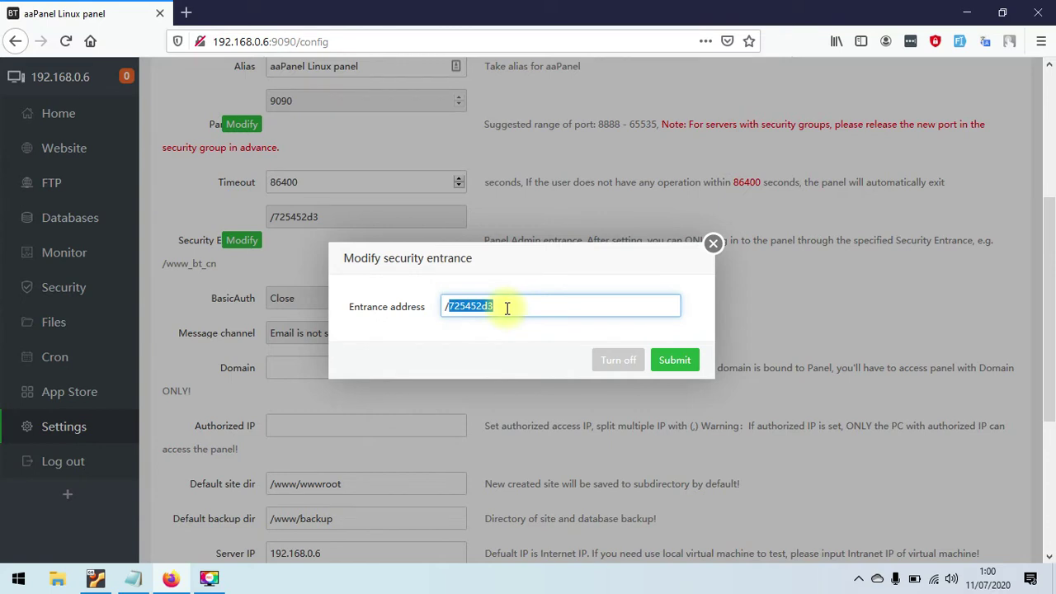
type("suheri")
left_click(681, 366)
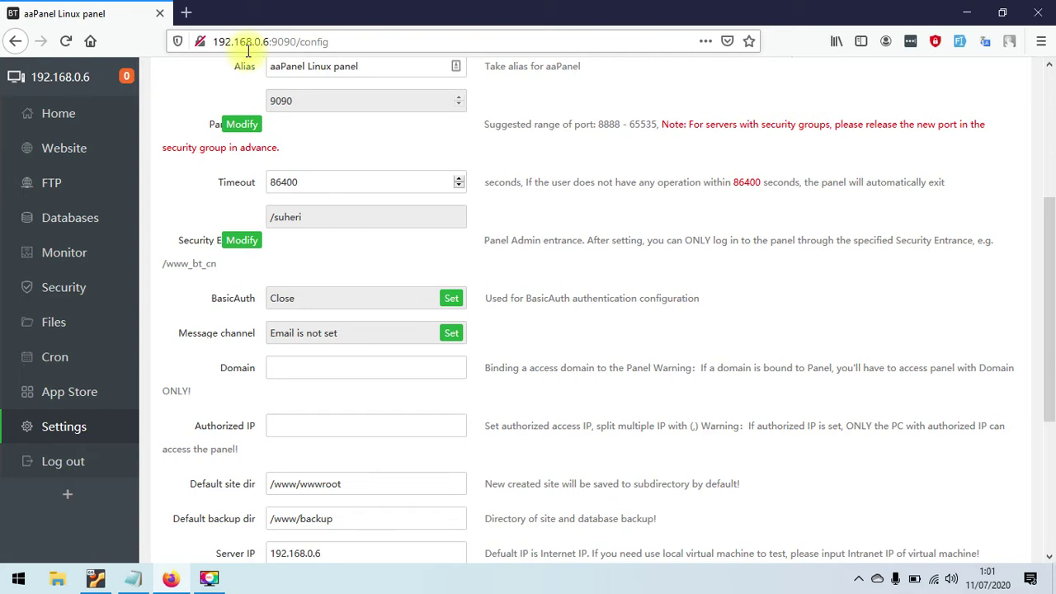
- Enter a new panel username in the Username and Repeat fields and apply it
left_click_drag(1051, 265, 1051, 396)
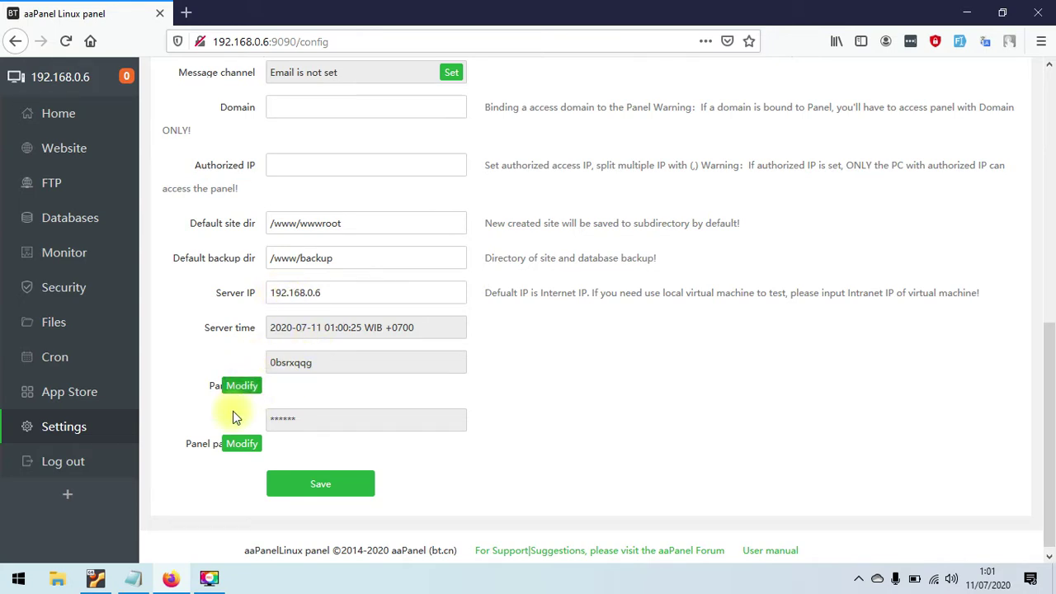
left_click(136, 582)
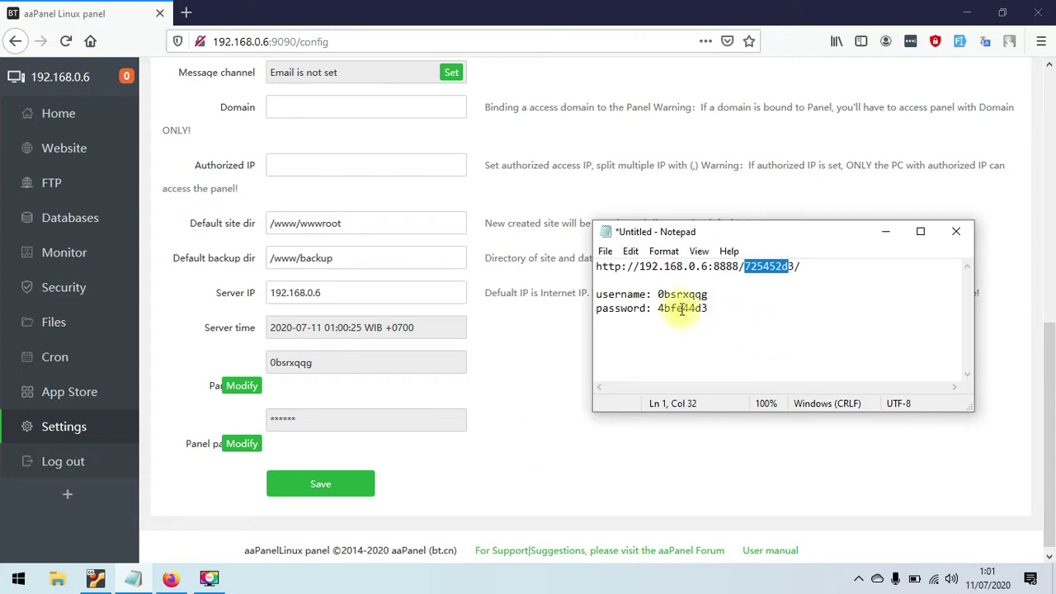
left_click_drag(661, 295, 707, 296)
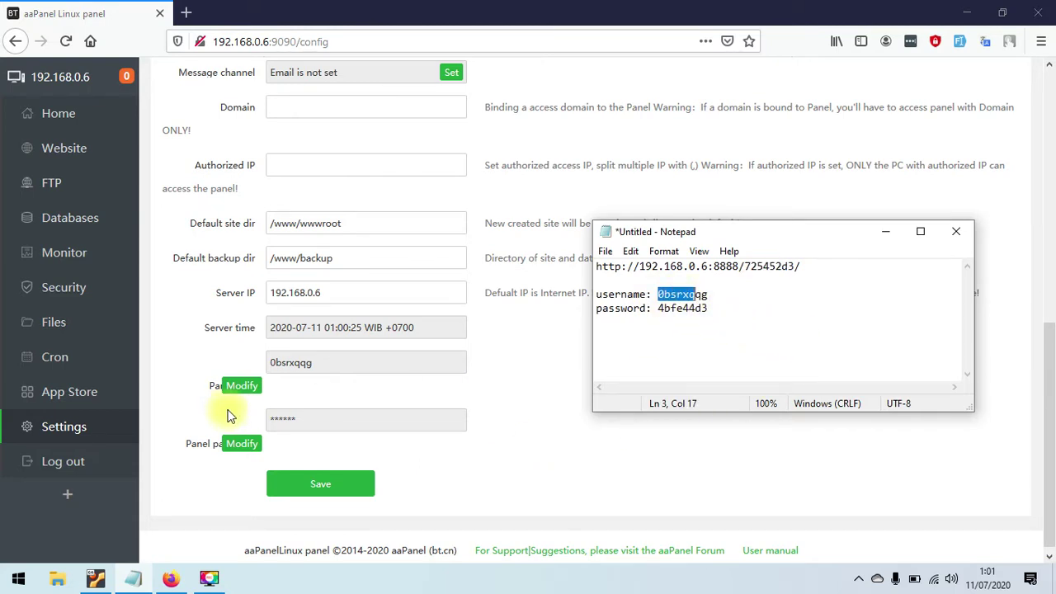
left_click(241, 385)
left_click(586, 286)
type("suheri")
key("Tab")
type("suher")
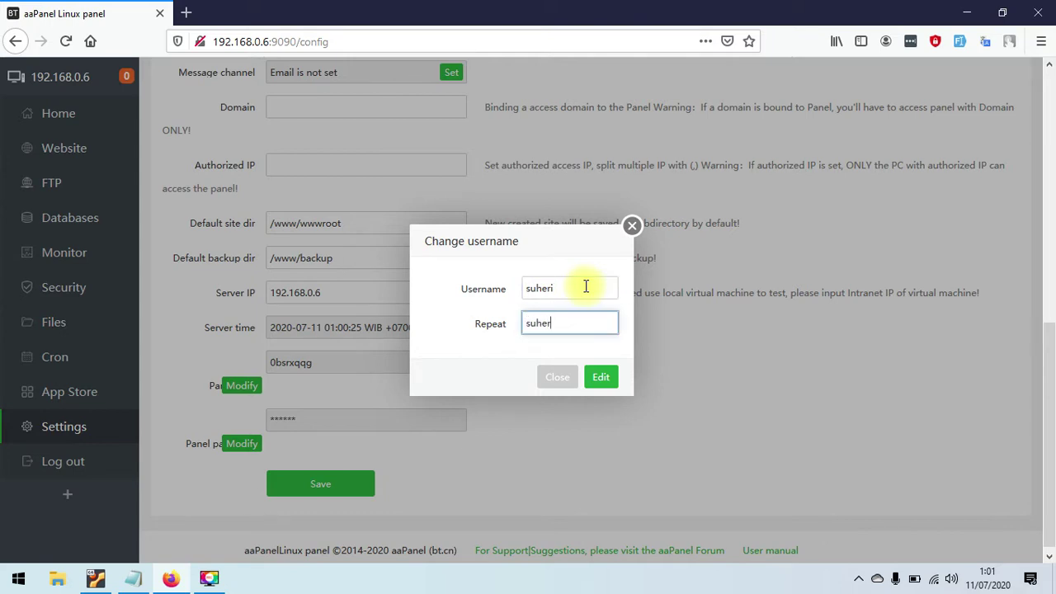
left_click(605, 378)
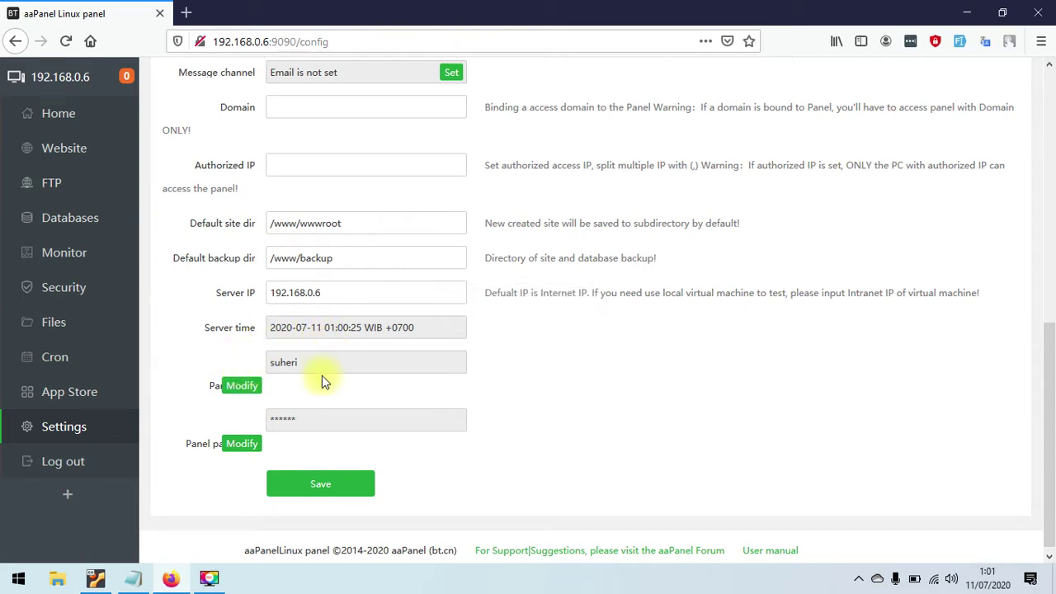
left_click(238, 445)
- Enter a six-digit numeric password in Password and Repeat and try to apply it
left_click(537, 285)
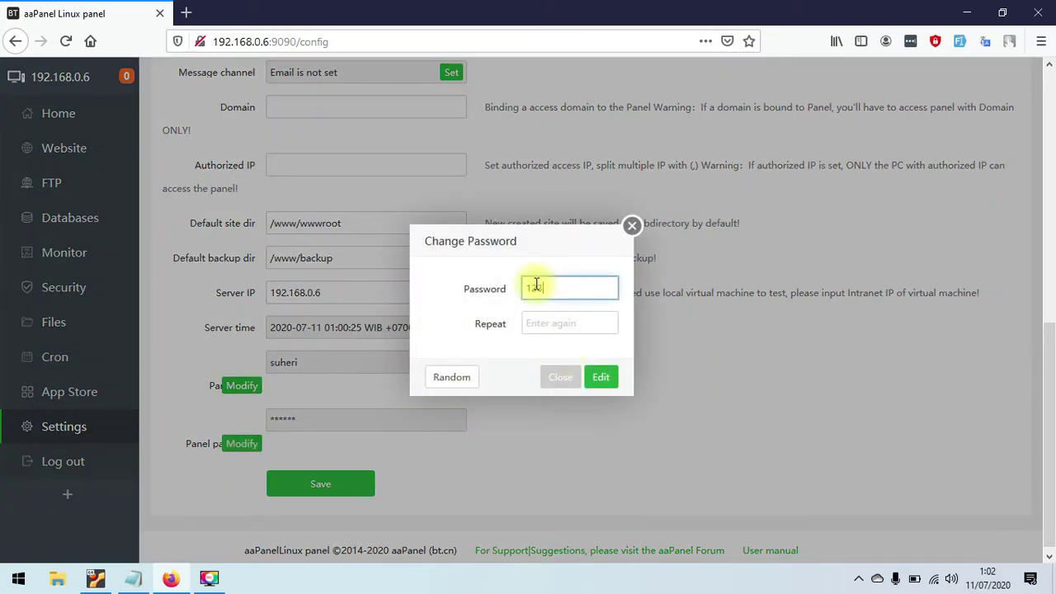
left_click(547, 326)
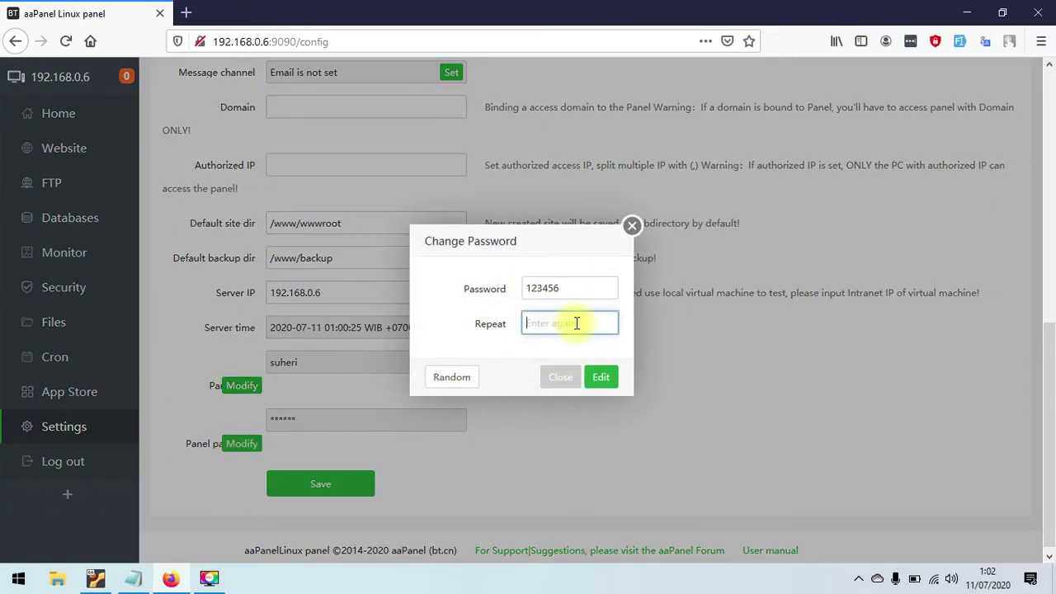
left_click(608, 385)
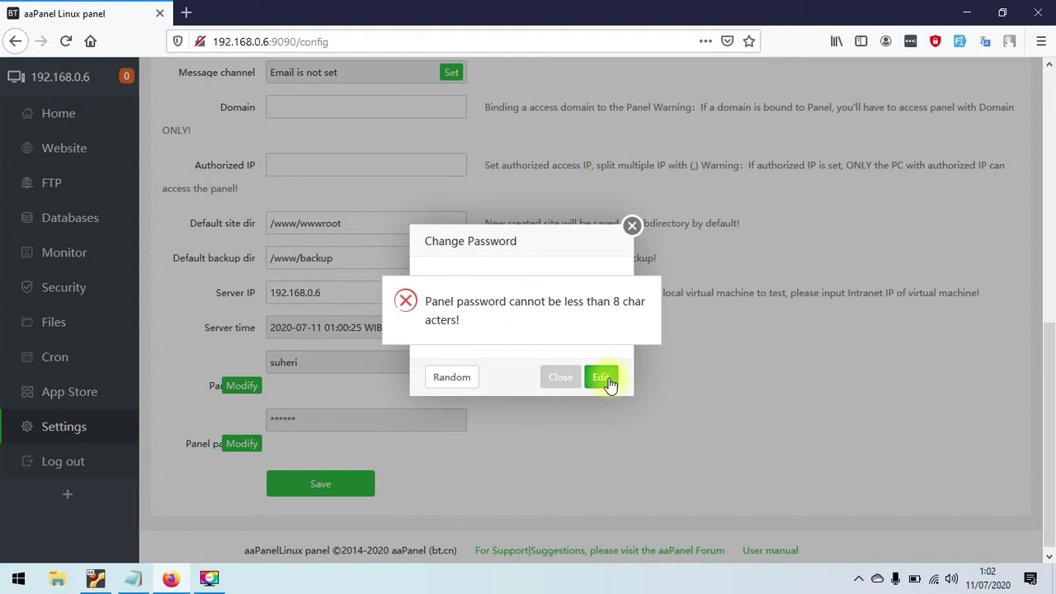
- Lengthen both password entries to eight digits and try applying again
left_click_drag(549, 245, 617, 201)
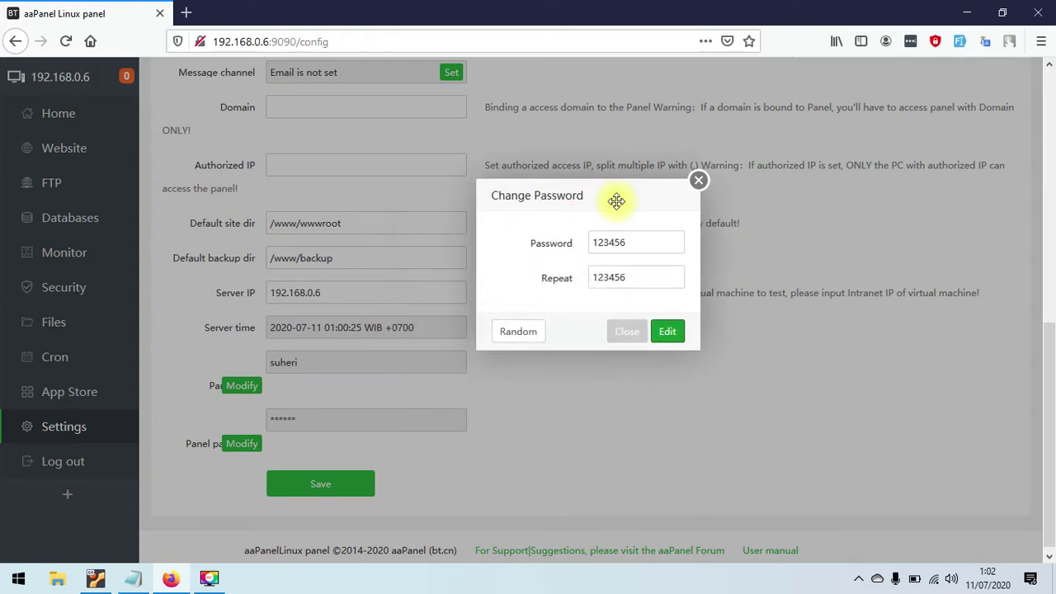
left_click(647, 246)
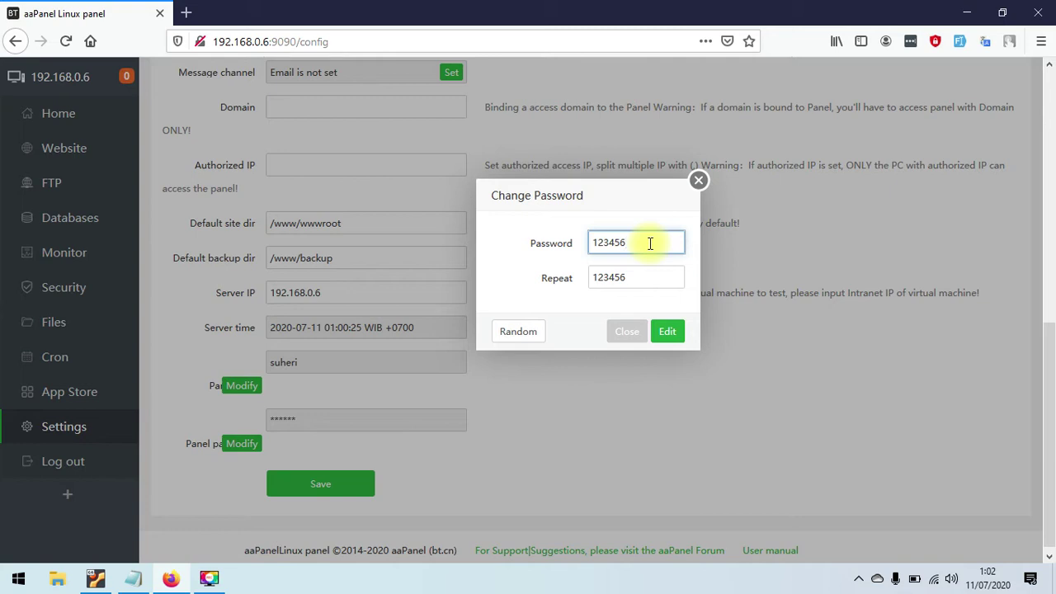
left_click(649, 277)
type("78")
left_click(668, 332)
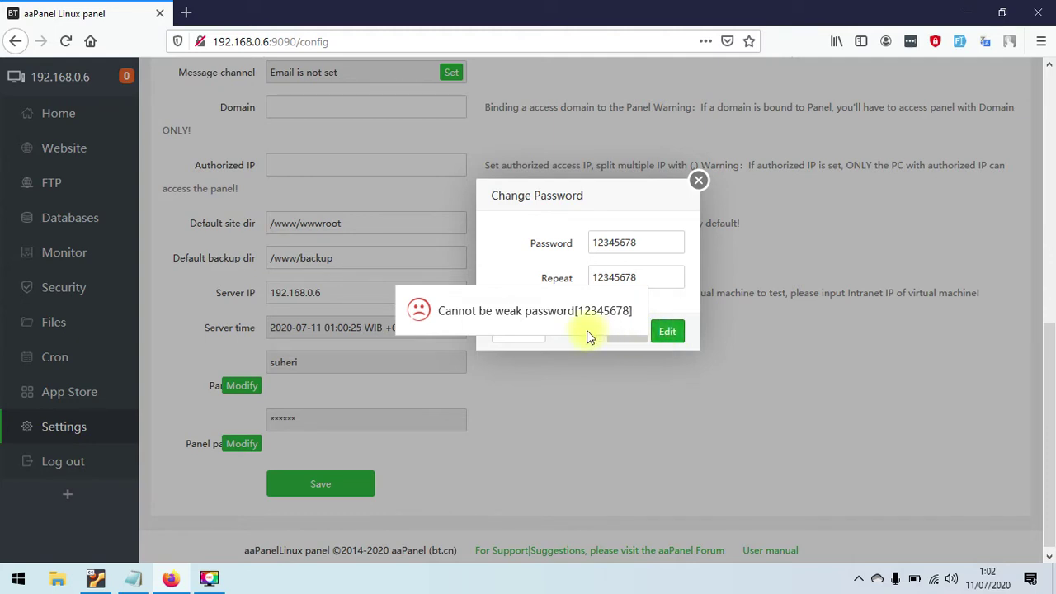
- Replace it with an eight-character letters-and-digits password and apply the change
left_click_drag(655, 243, 566, 243)
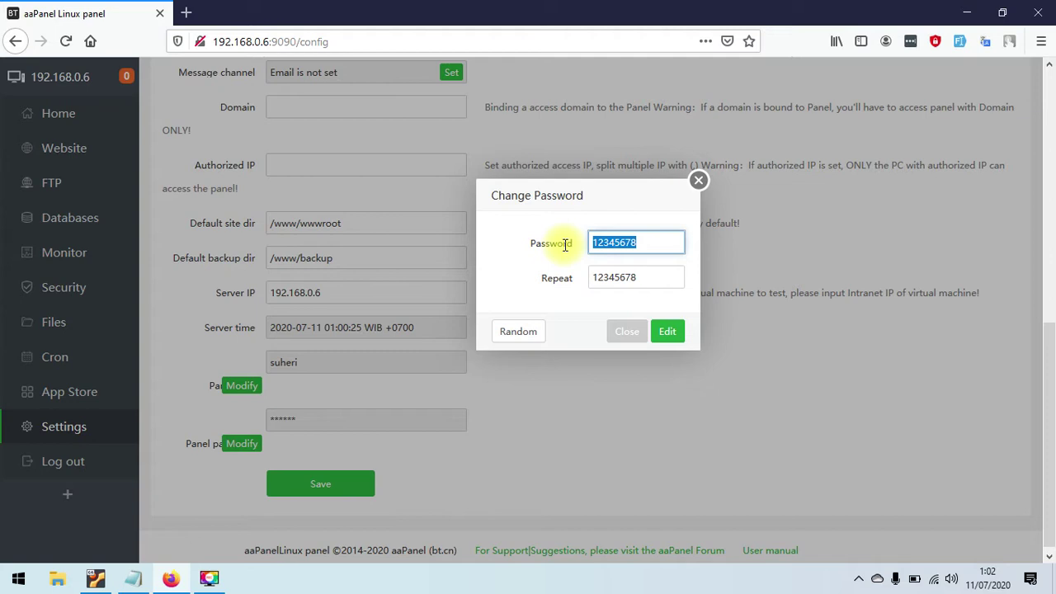
key("Tab")
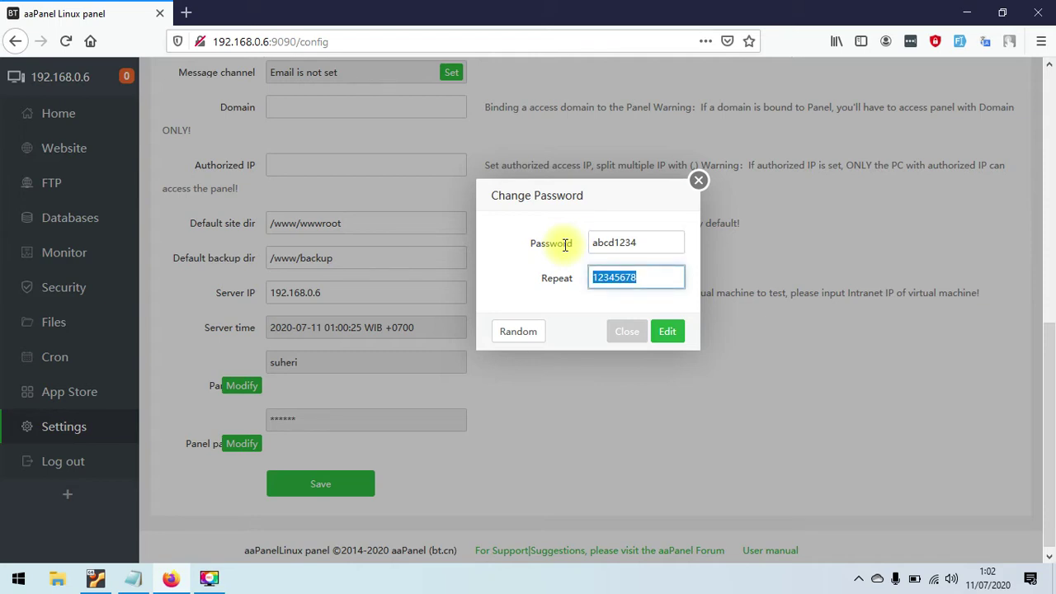
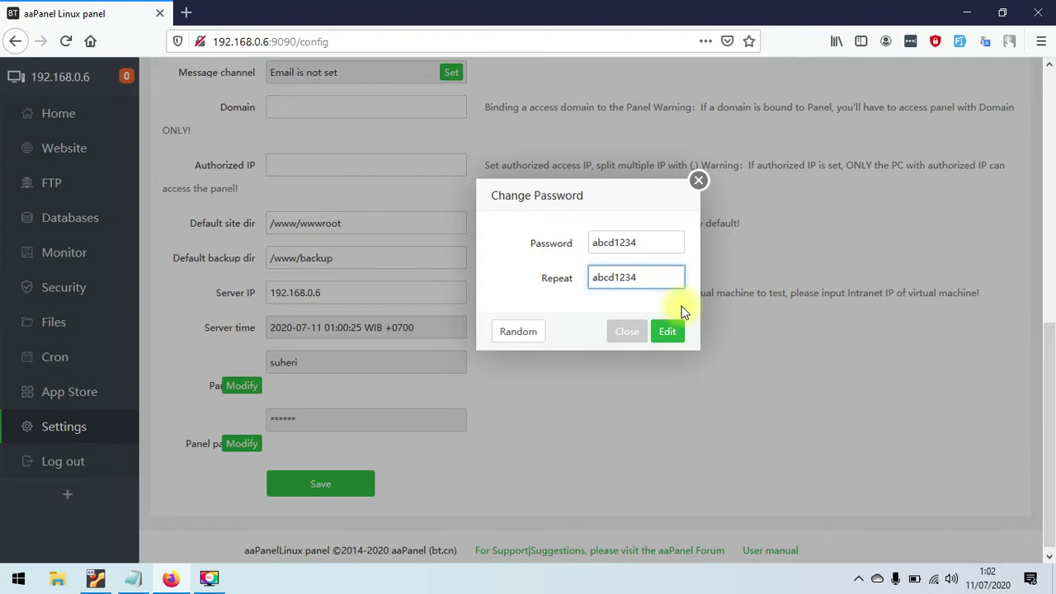
left_click_drag(604, 198, 576, 194)
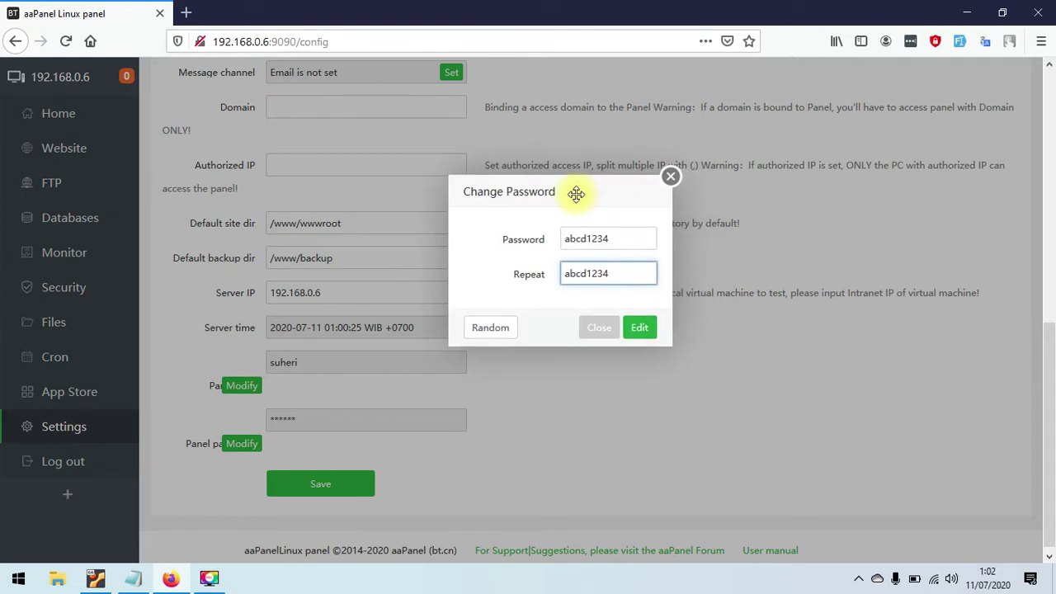
left_click(639, 327)
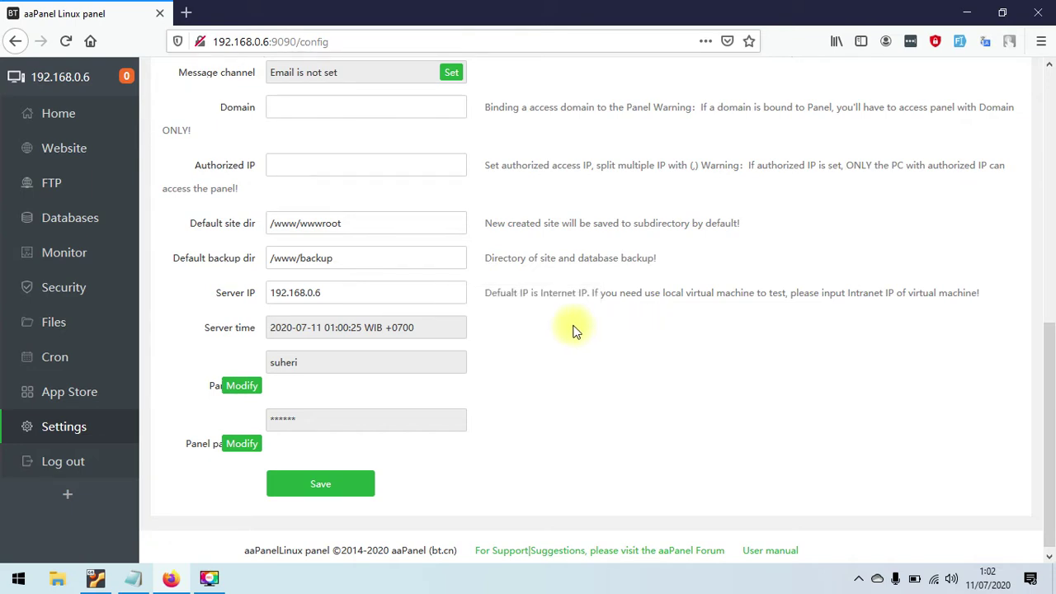
- Save the panel settings and log out of aaPanel
left_click(329, 493)
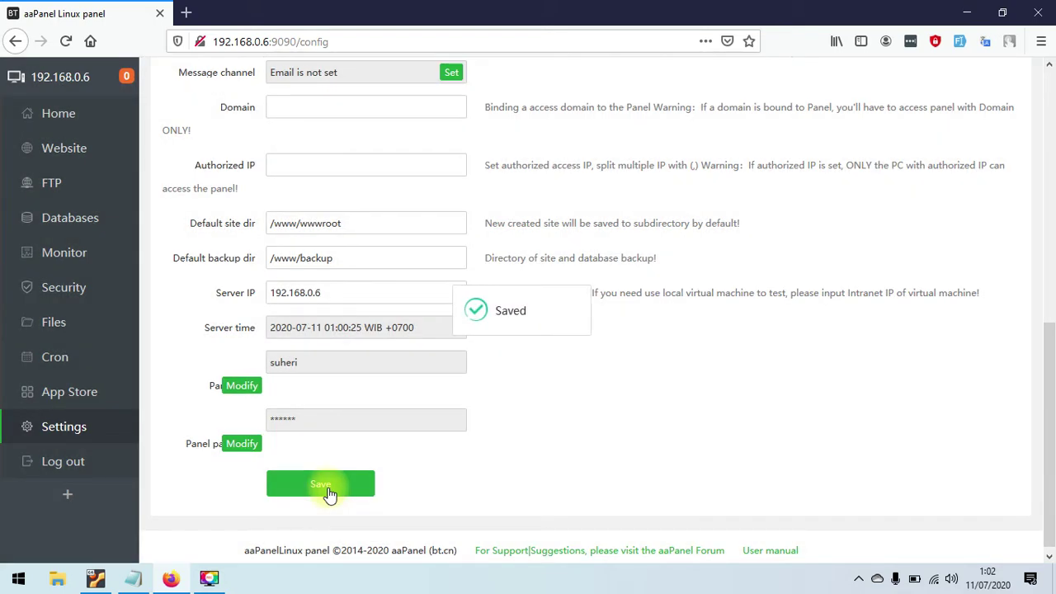
left_click(72, 463)
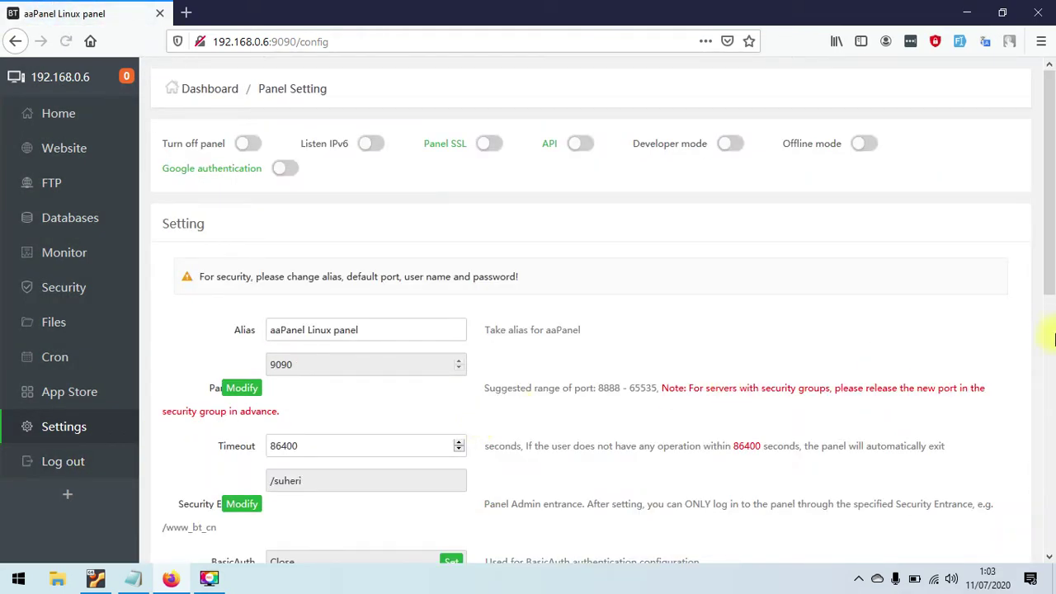
left_click_drag(1054, 241, 1041, 433)
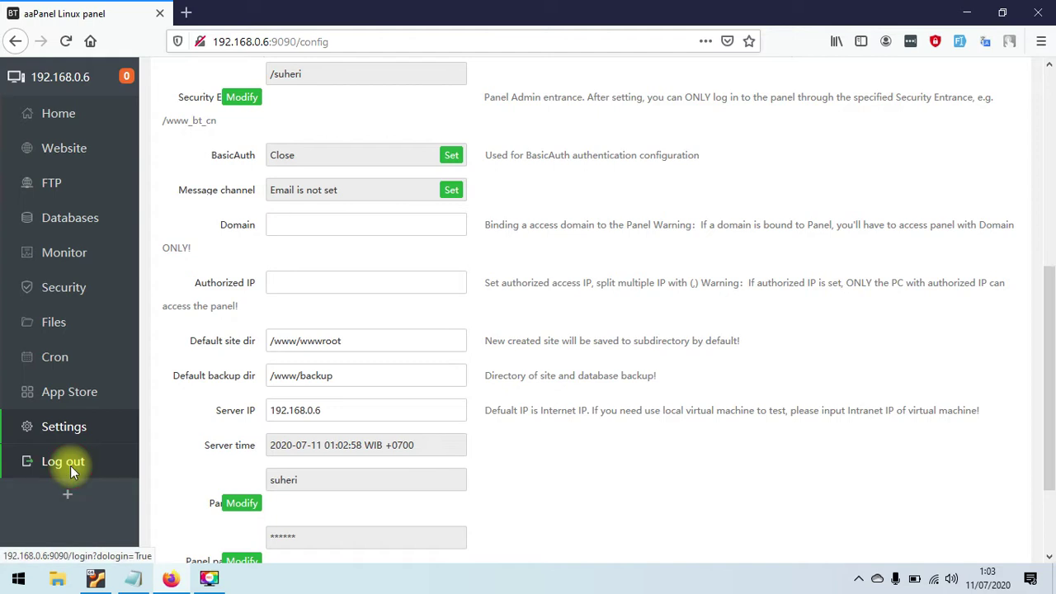
left_click(70, 465)
left_click(625, 356)
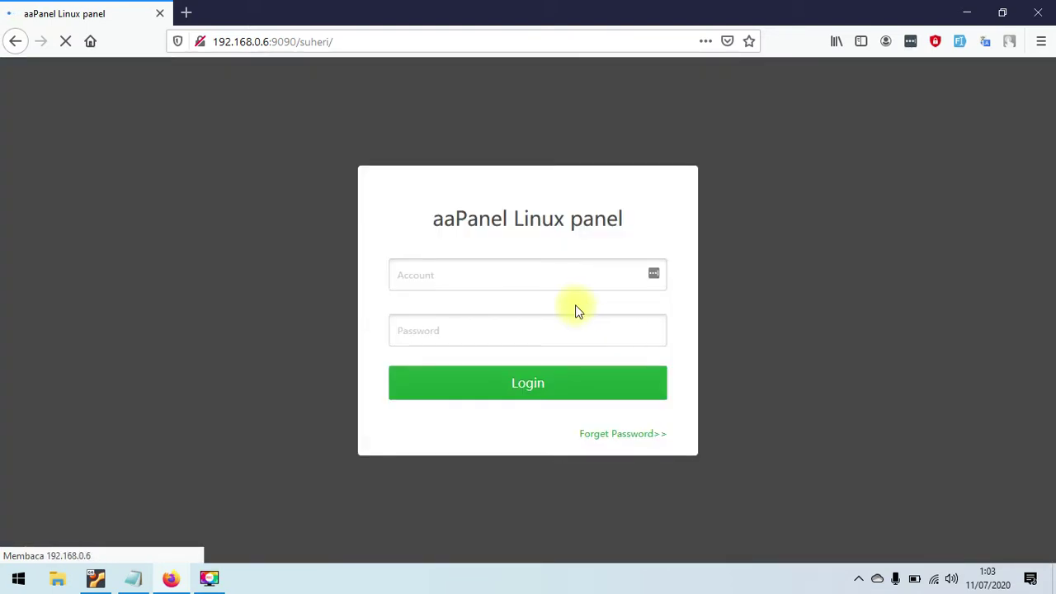
- Log back in with the panel account name and the new password
left_click(561, 282)
type("suheri")
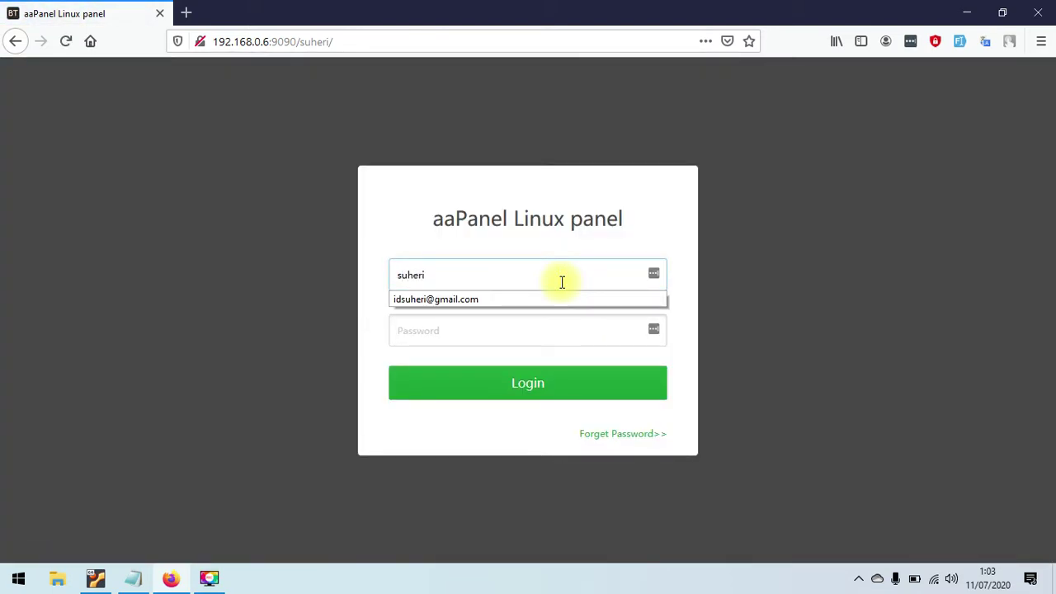
key("Tab")
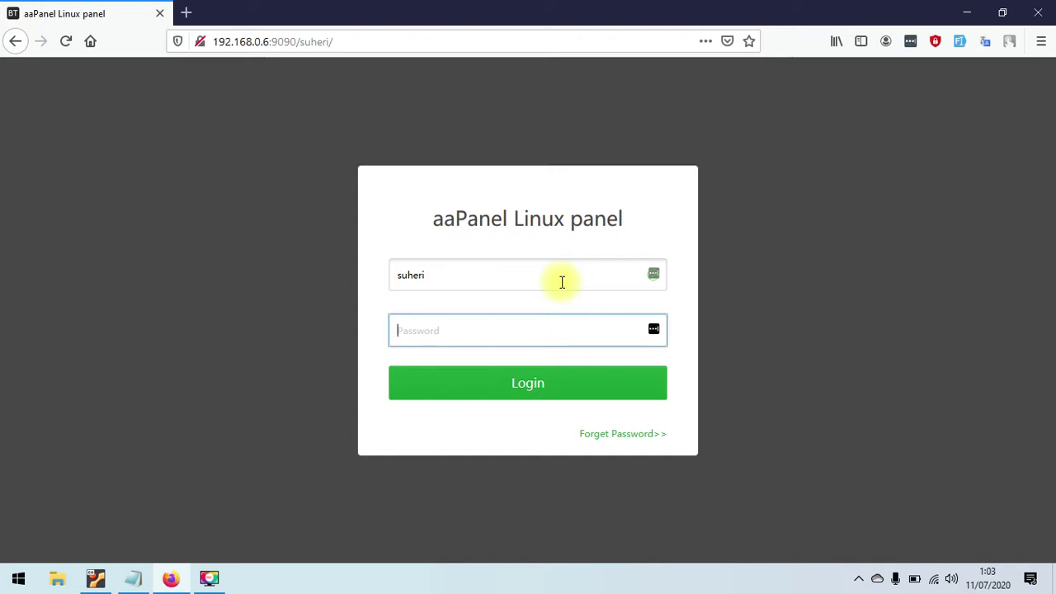
type("********")
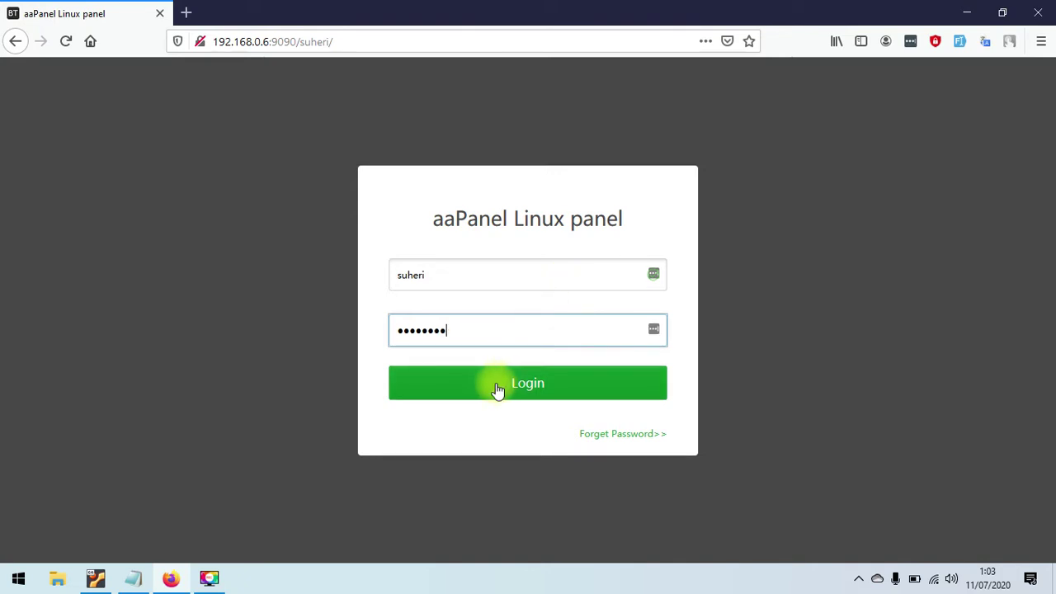
left_click(497, 384)
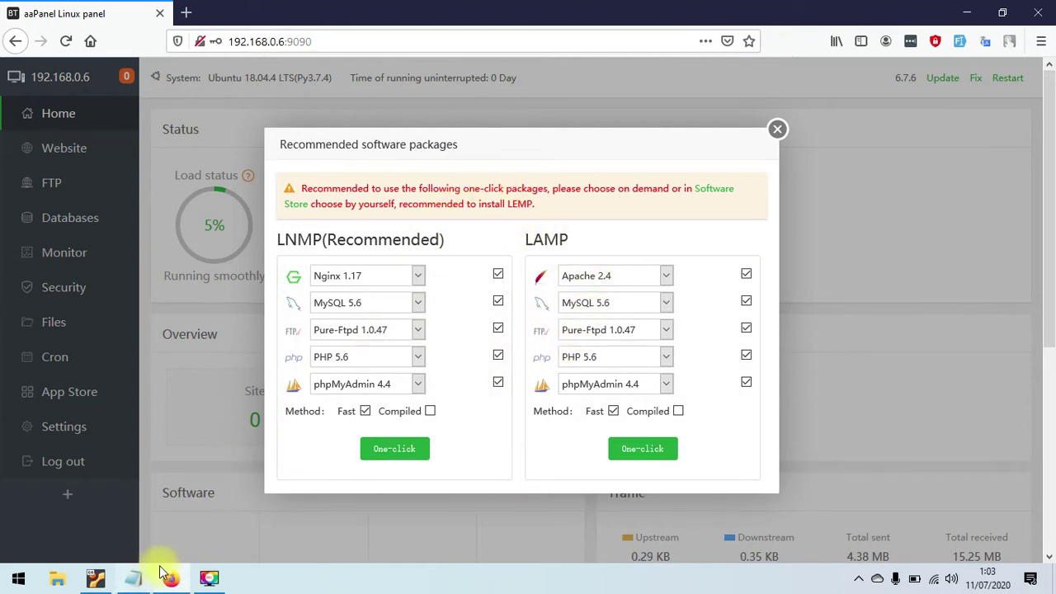
- Start a new line in the Notepad notes with the copied server address
left_click(137, 580)
left_click(750, 297)
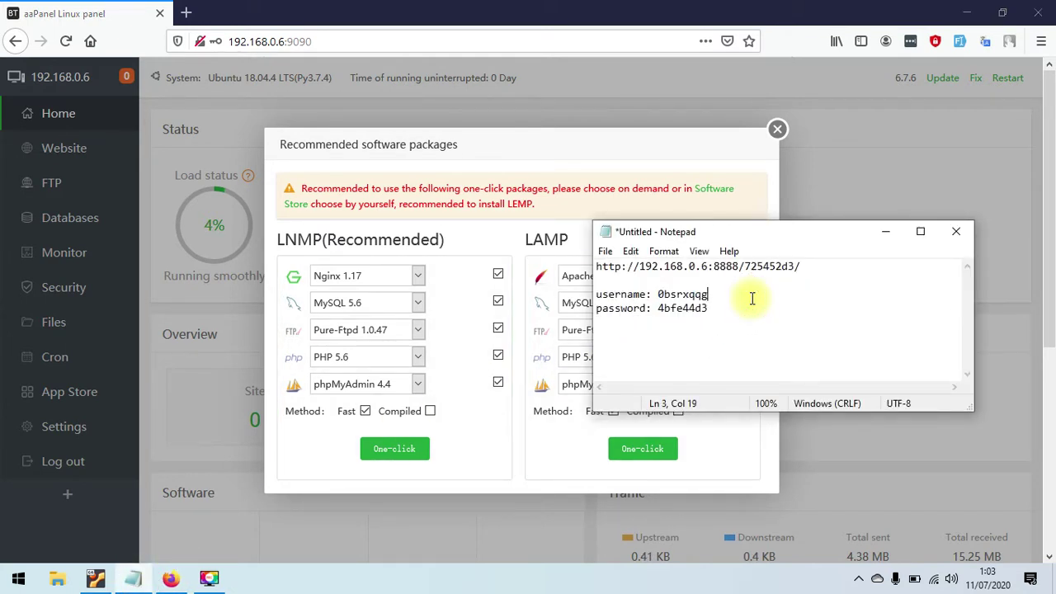
left_click(759, 312)
key("Return")
key("Return")
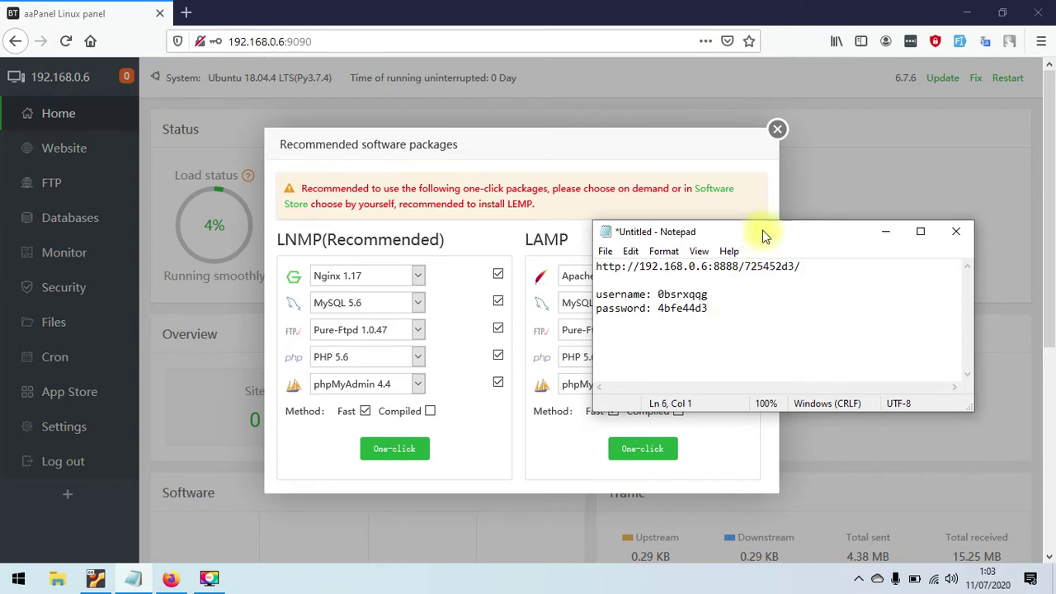
left_click_drag(594, 266, 716, 265)
key("ctrl+c")
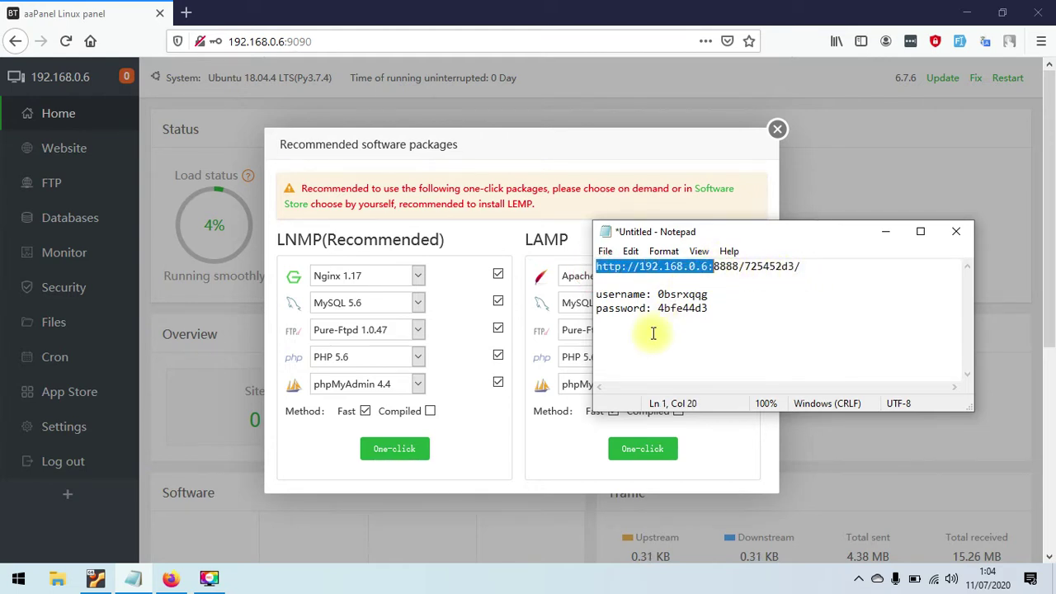
left_click(660, 336)
key("ctrl+v")
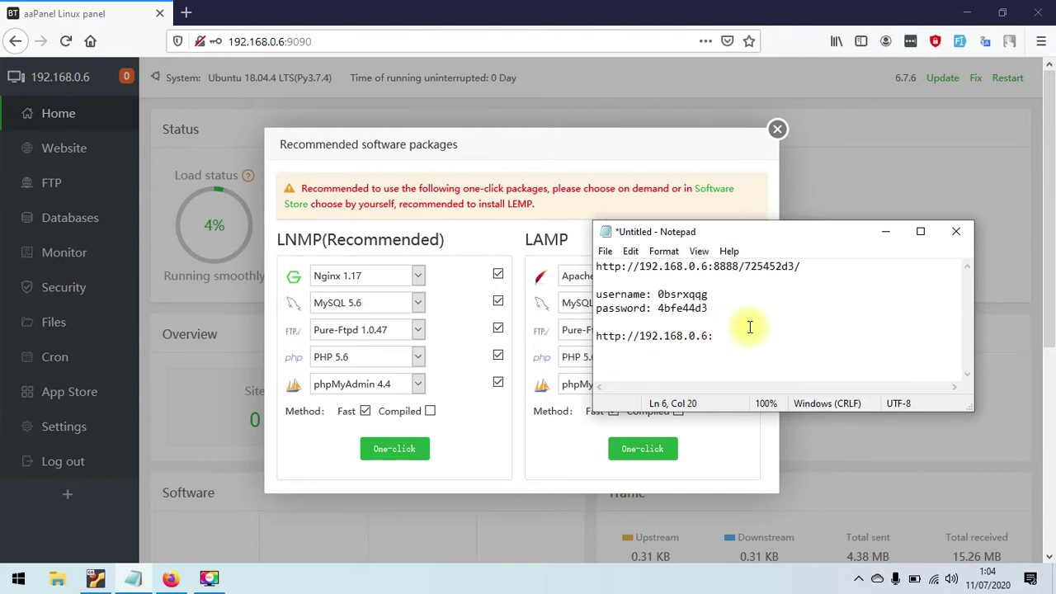
- Append the port and security entrance path, note the login username and password, then minimise Notepad
type("90/suheri/")
key("Return")
key("Return")
type("username")
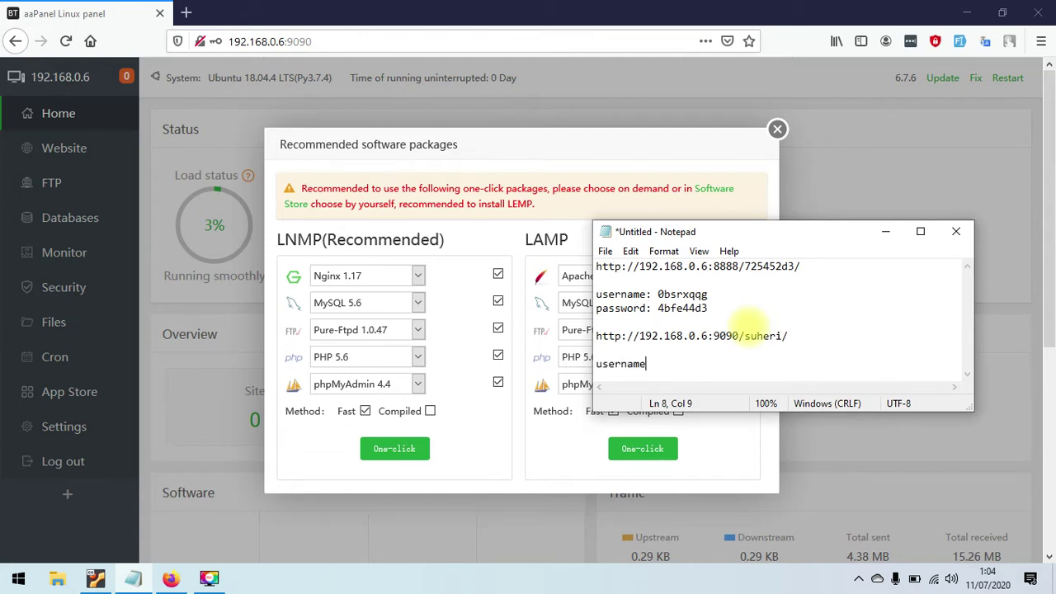
type(": suheri")
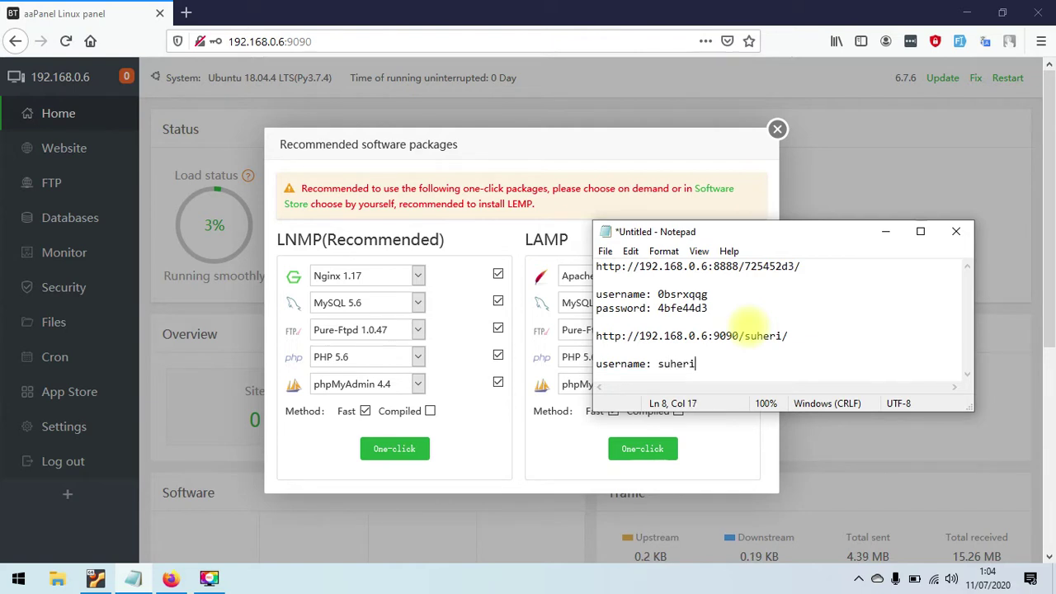
key("Return")
type("password")
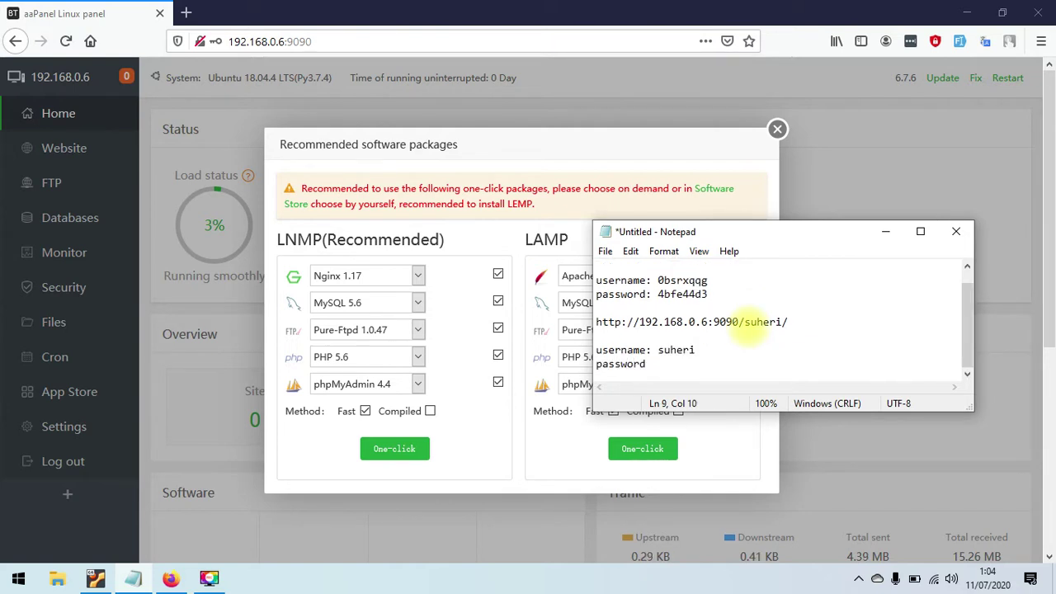
key("BackSpace")
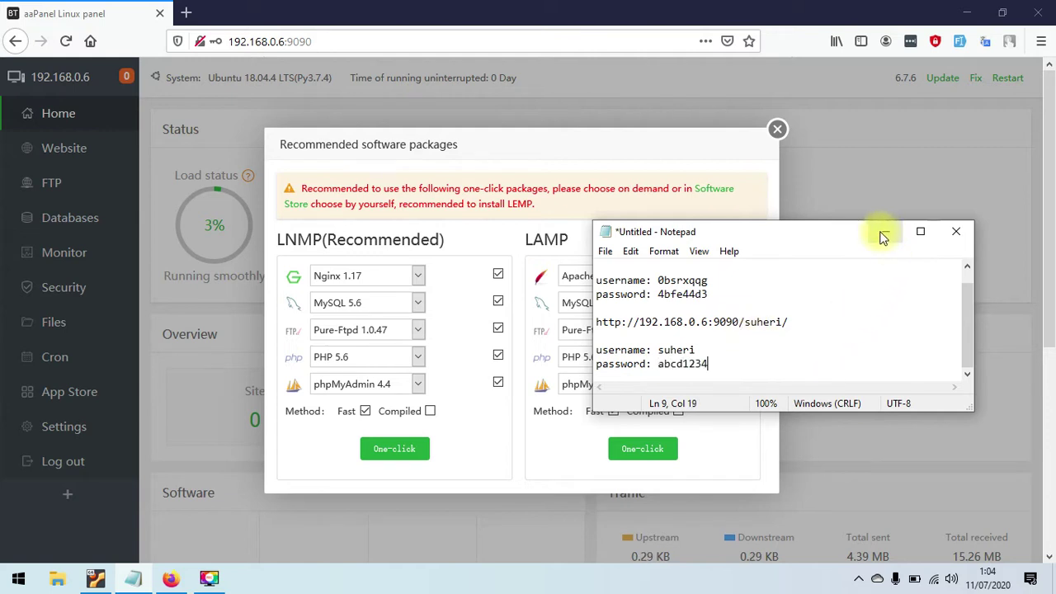
left_click_drag(817, 239, 827, 261)
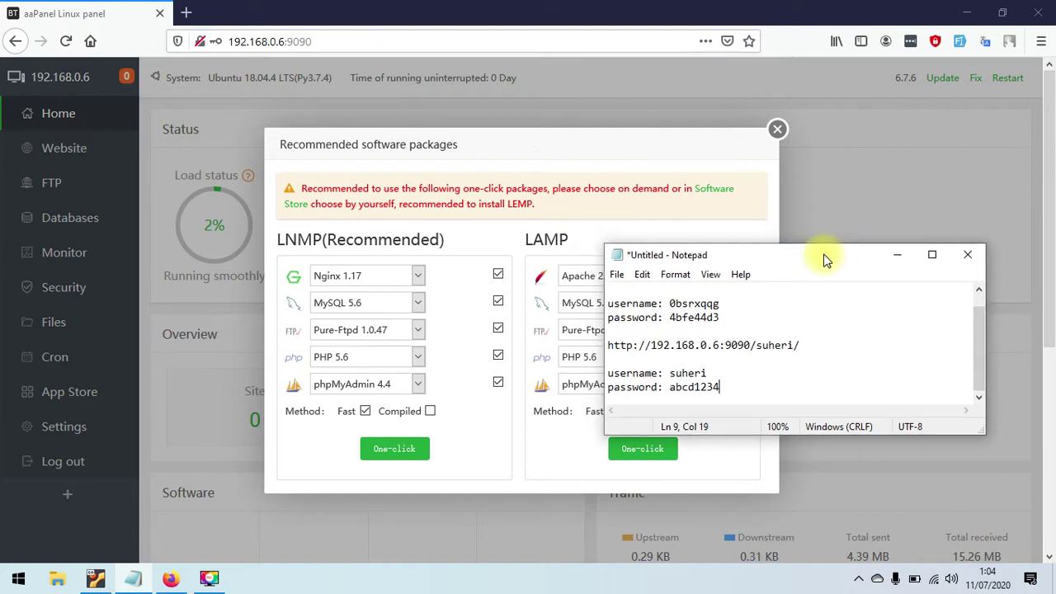
left_click(897, 253)
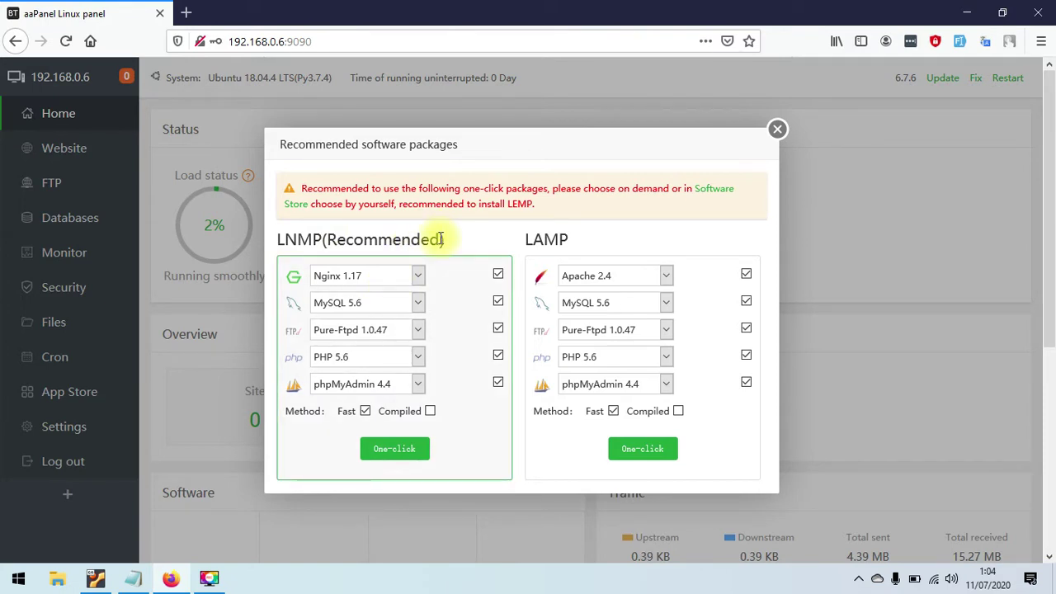
- Keep Nginx 1.17, MySQL 5.6, Pure-Ftpd 1.0.47, pick PHP 7.3 with phpMyAdmin 4.7, then one-click install
left_click(420, 278)
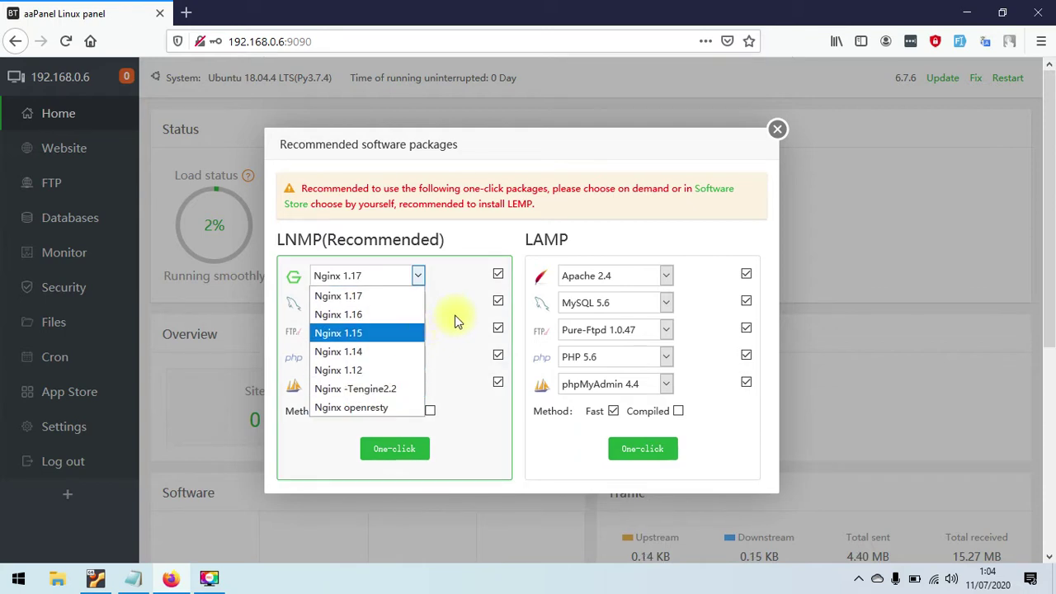
left_click(489, 237)
left_click(412, 303)
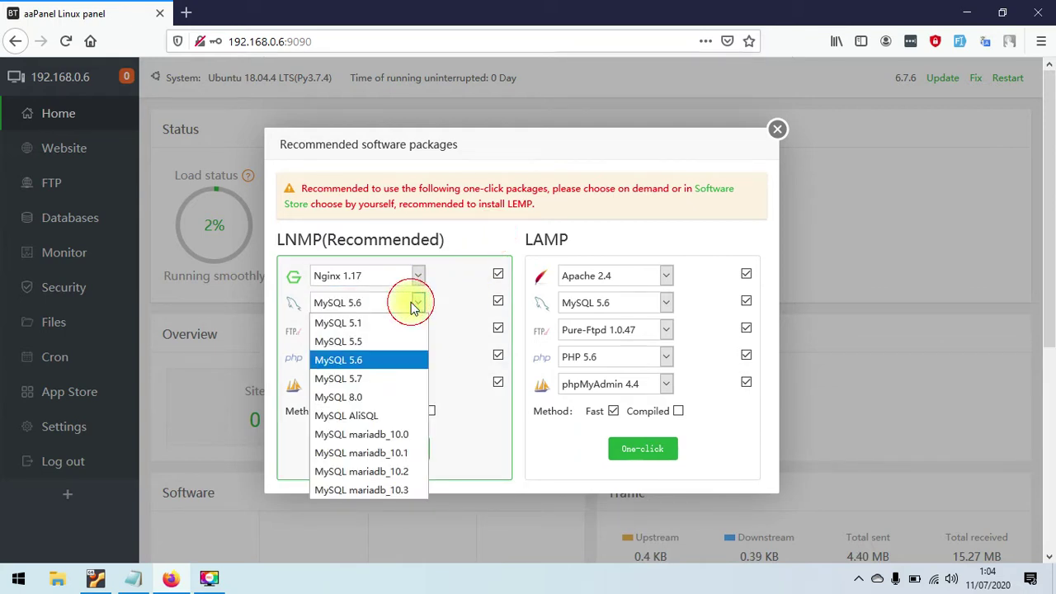
left_click(490, 235)
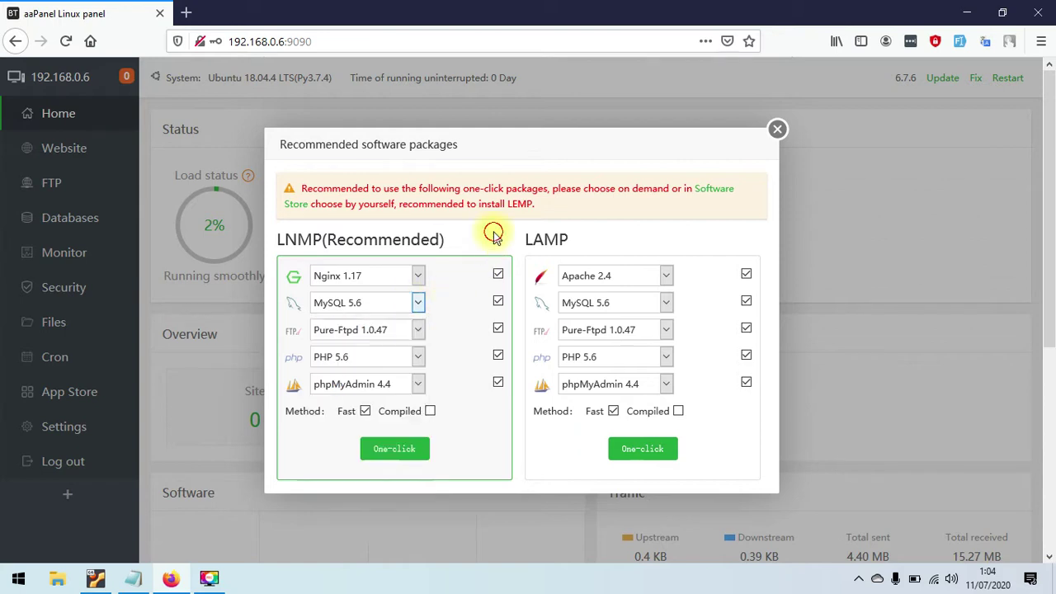
left_click(409, 331)
left_click(471, 264)
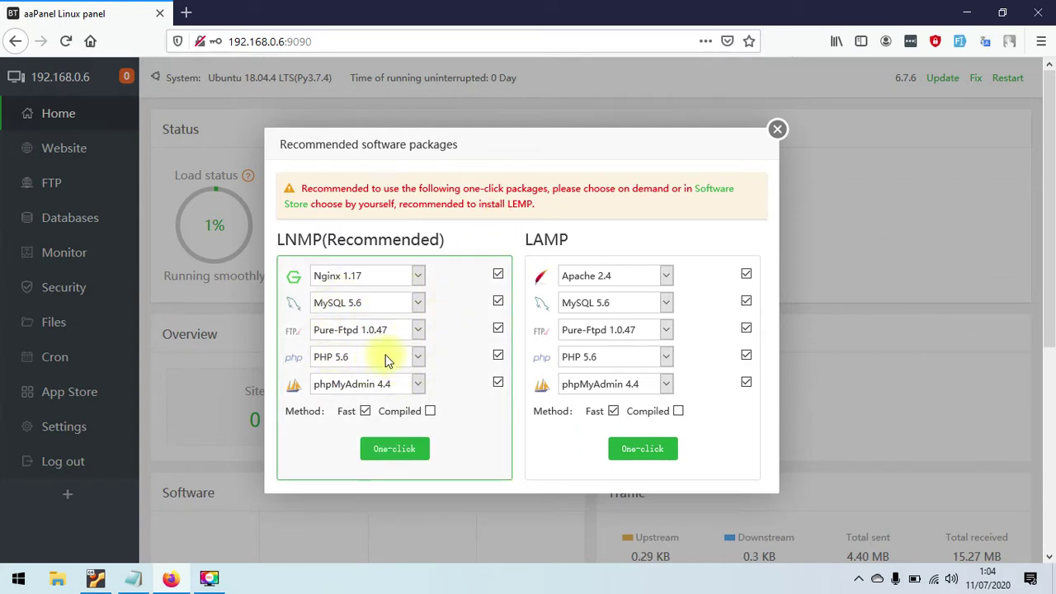
left_click(417, 358)
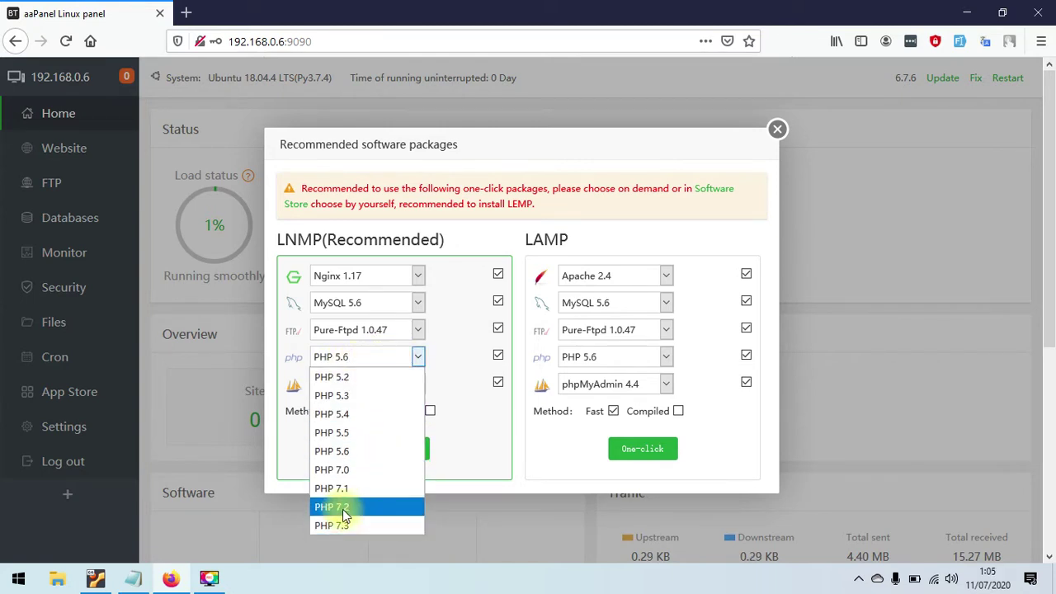
left_click(376, 526)
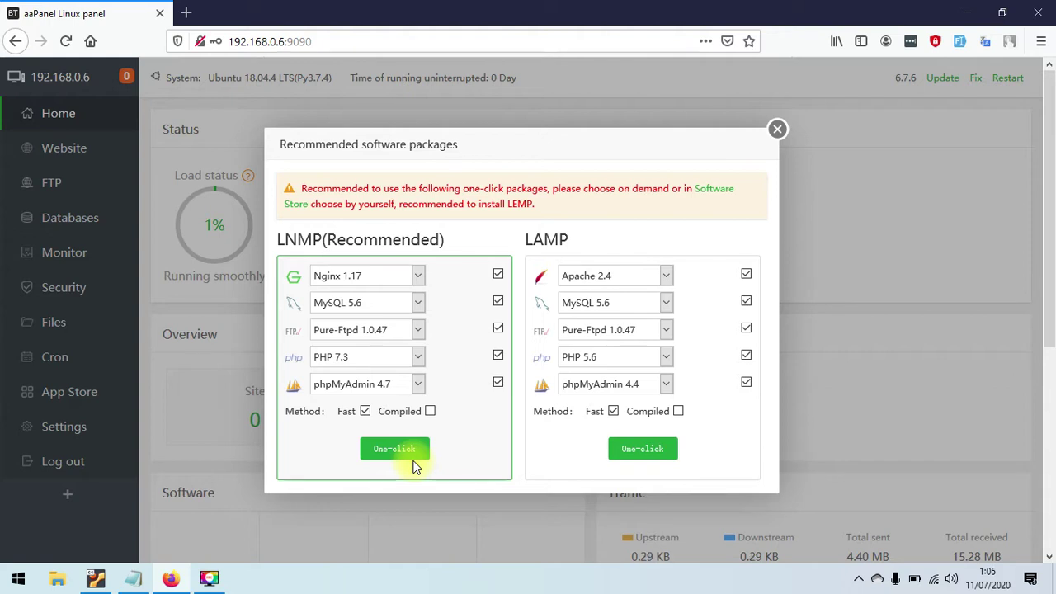
left_click(380, 387)
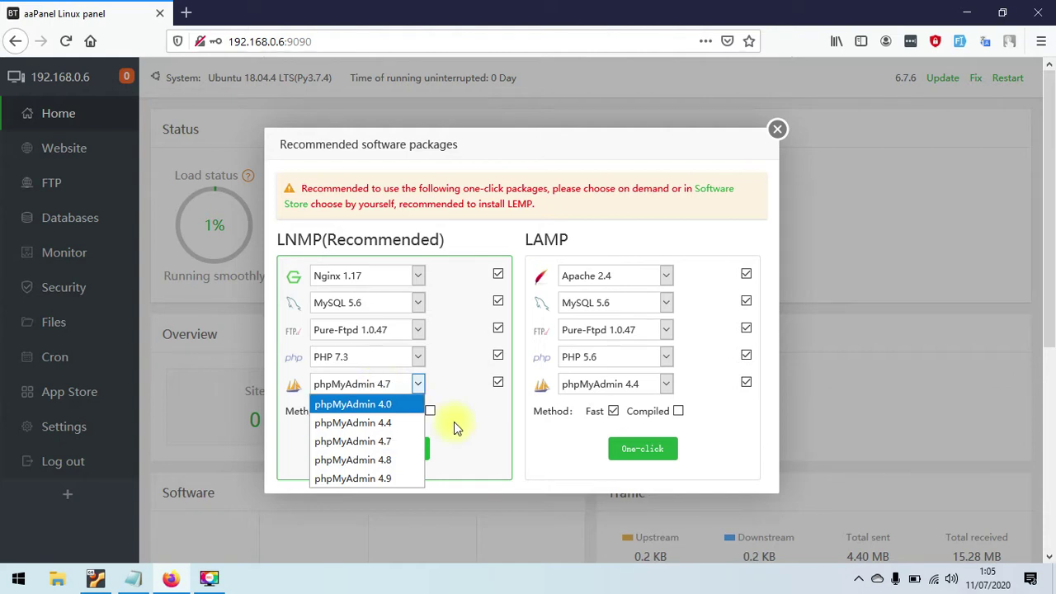
left_click(488, 455)
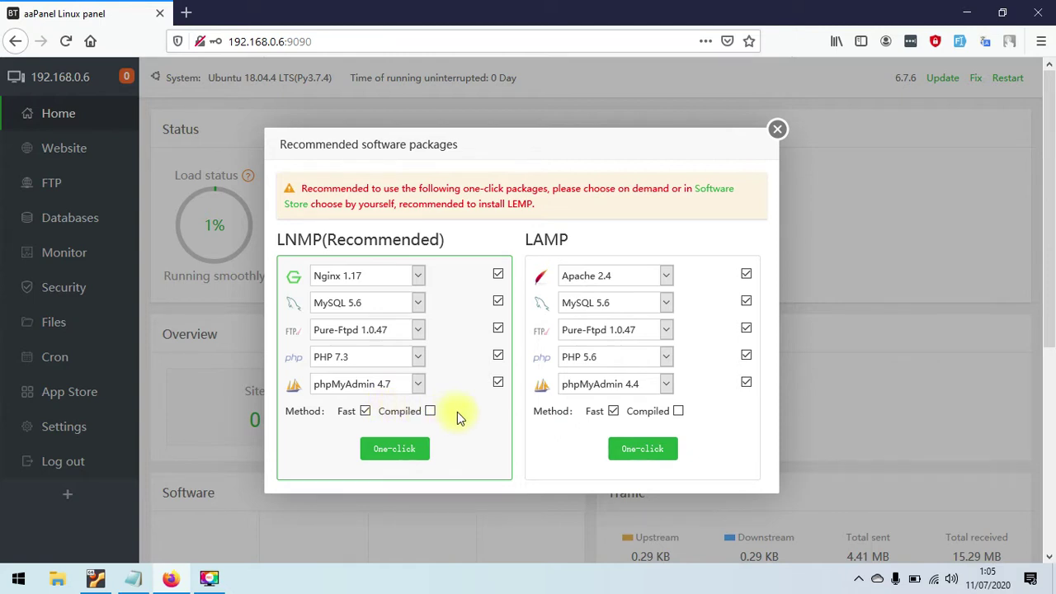
left_click(396, 451)
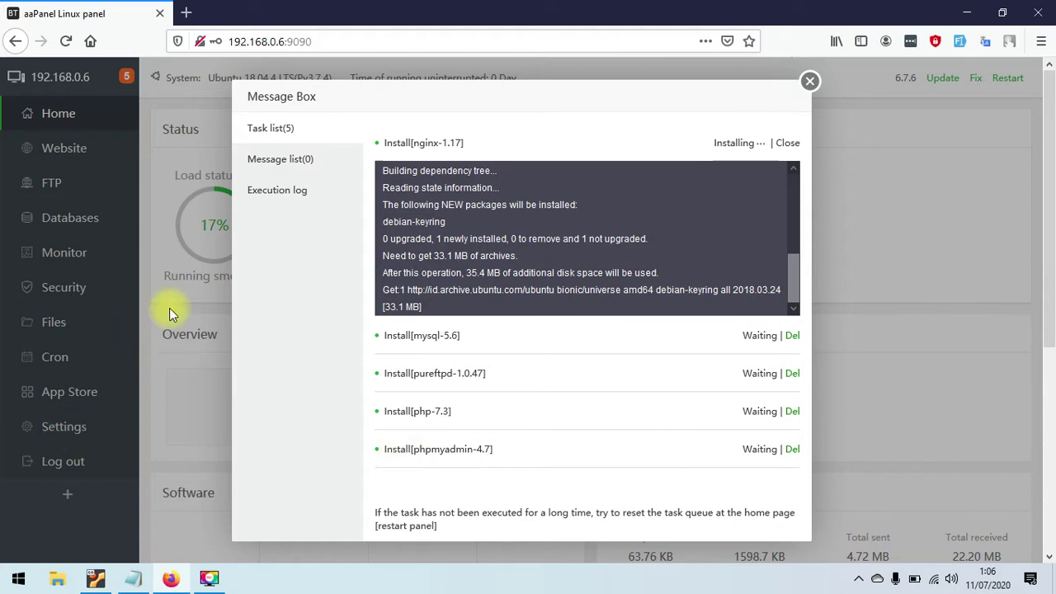
- Reposition the install progress window repeatedly while the Nginx 1.17 install log runs
left_click_drag(542, 103, 515, 97)
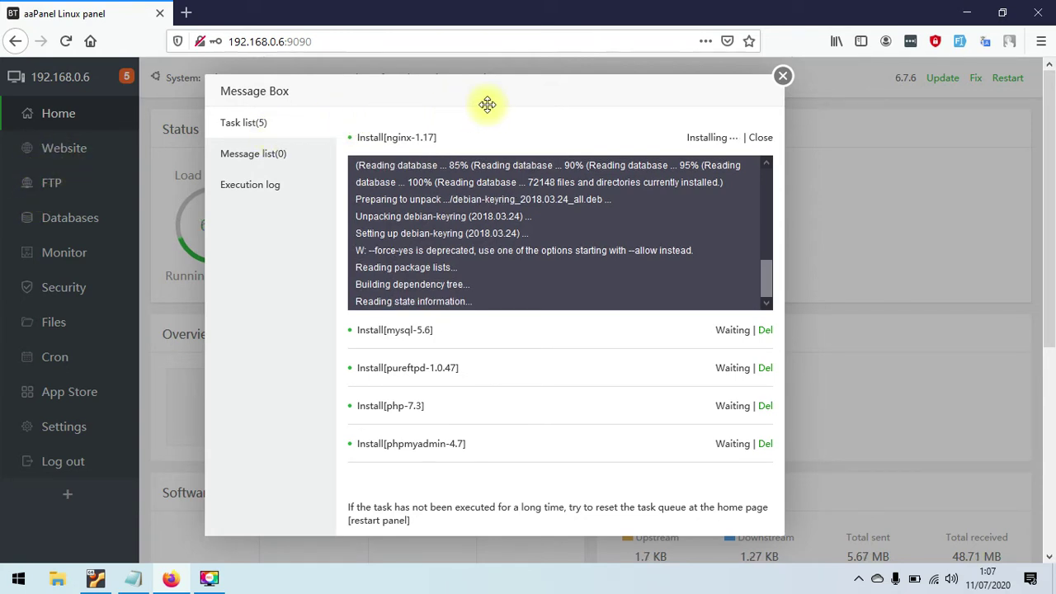
left_click_drag(487, 96, 477, 96)
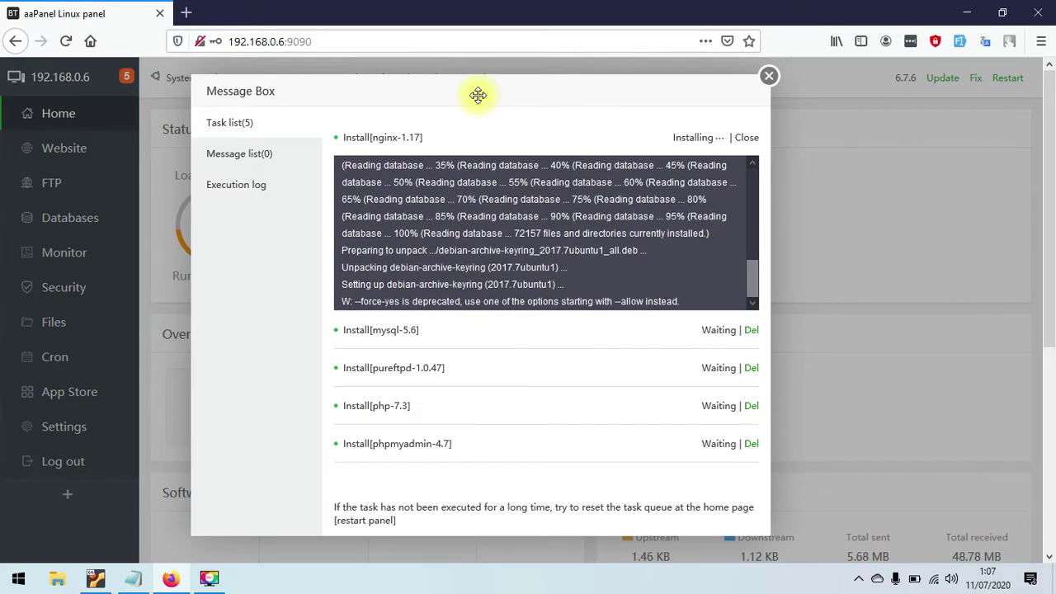
left_click_drag(478, 95, 528, 95)
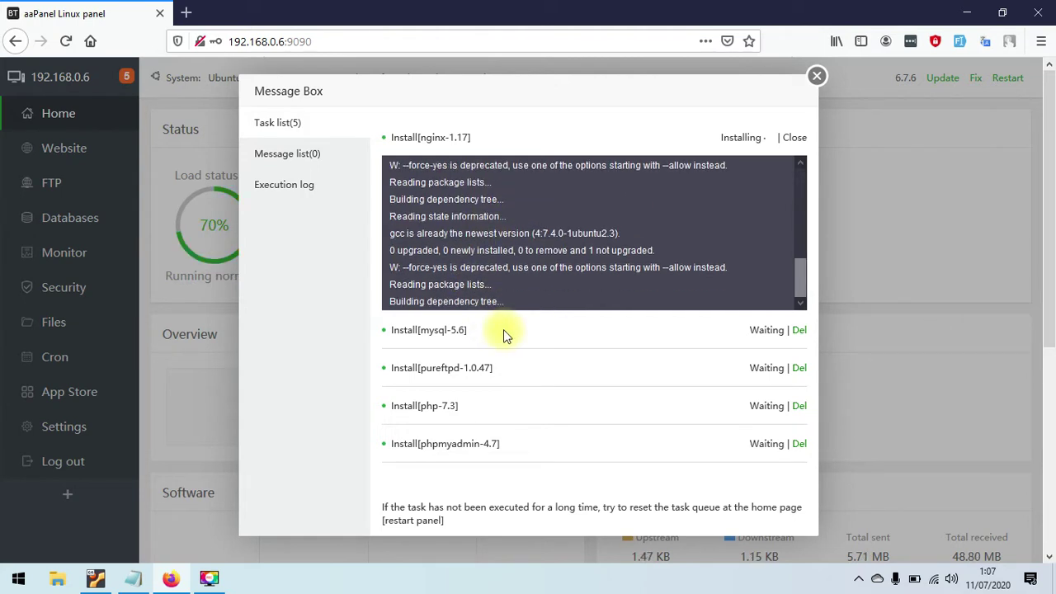
left_click_drag(471, 99, 778, 224)
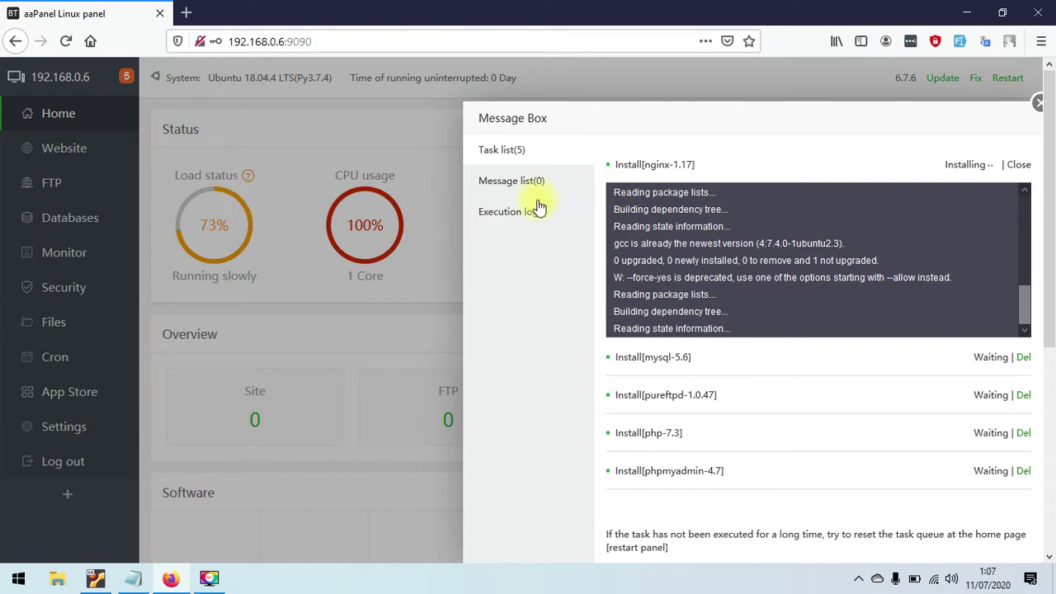
left_click_drag(823, 123, 939, 156)
left_click_drag(754, 113, 175, 204)
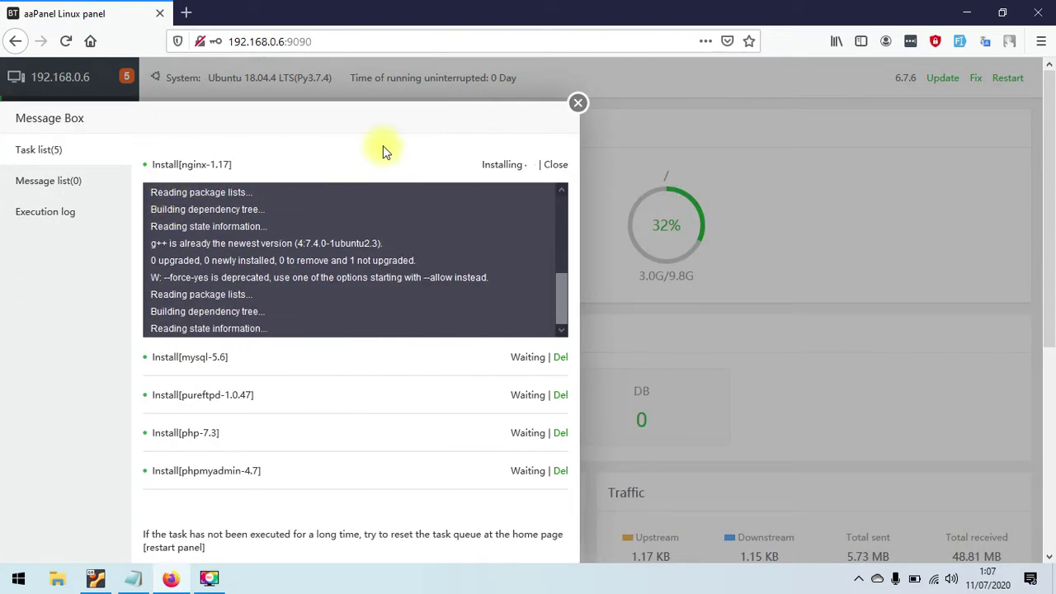
left_click_drag(259, 123, 705, 151)
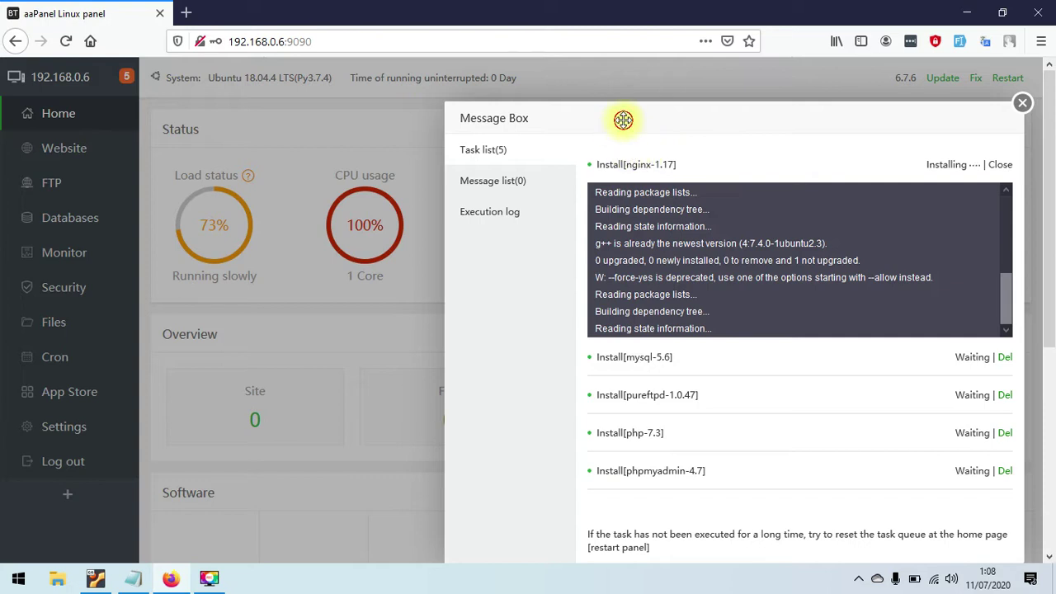
left_click_drag(623, 118, 482, 129)
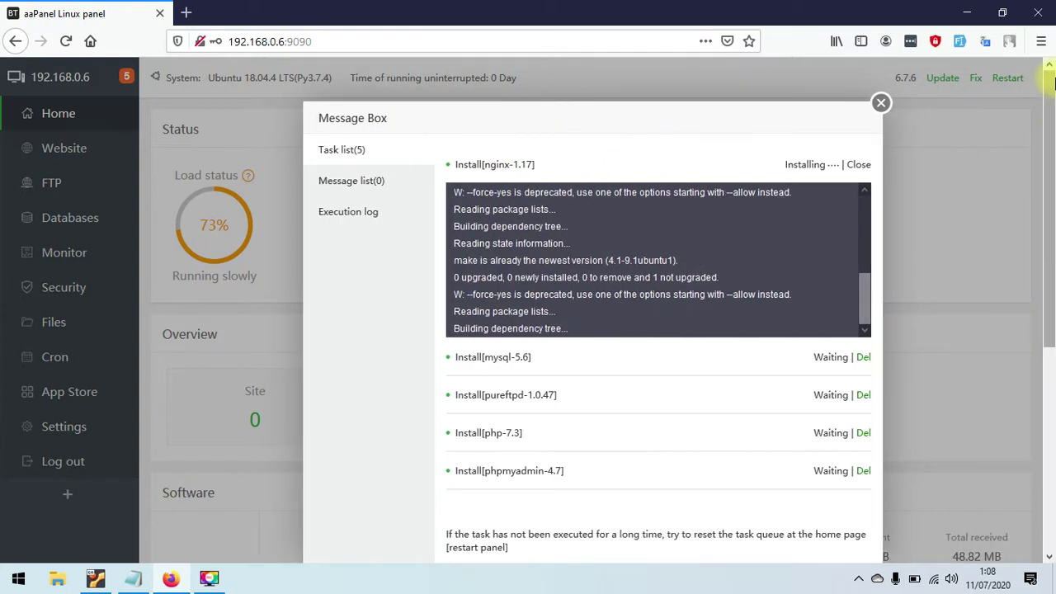
left_click(1042, 41)
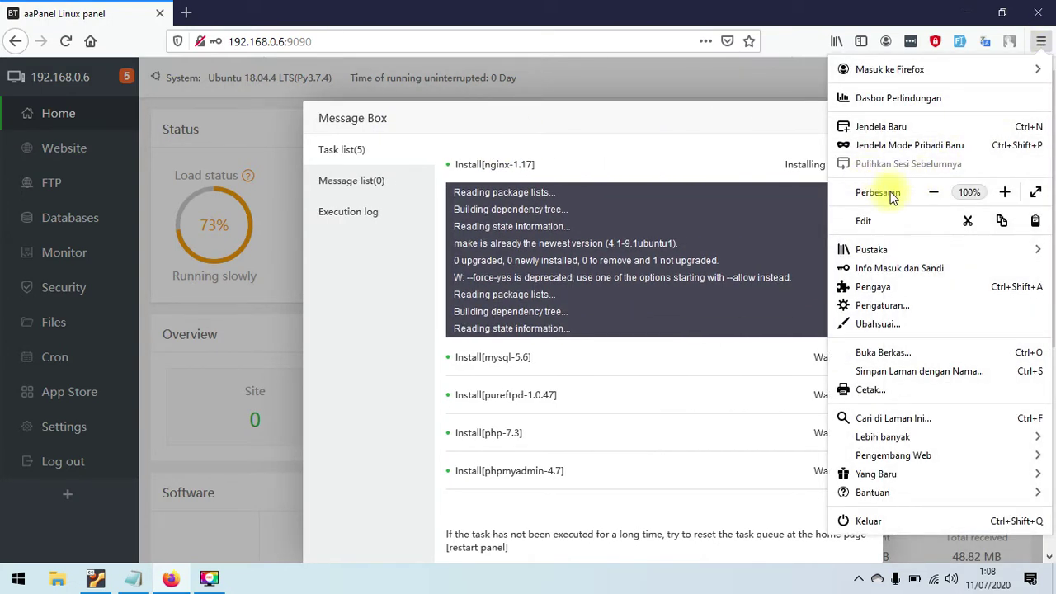
- Zoom the page out to 67% and reposition the install message box
left_click(933, 192)
left_click(933, 192)
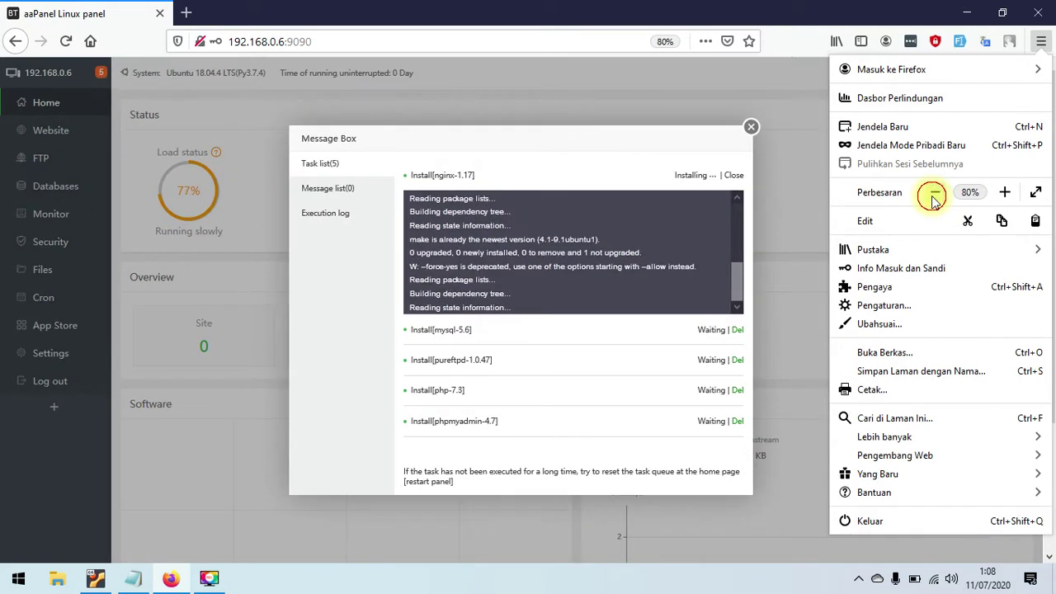
left_click(933, 192)
left_click_drag(533, 170, 562, 275)
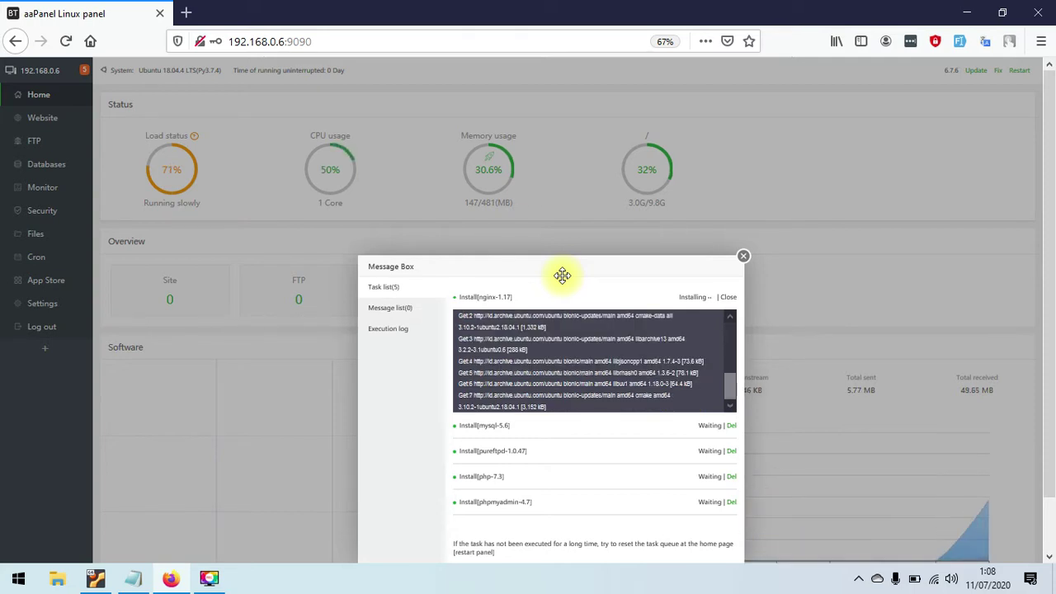
left_click_drag(564, 275, 778, 252)
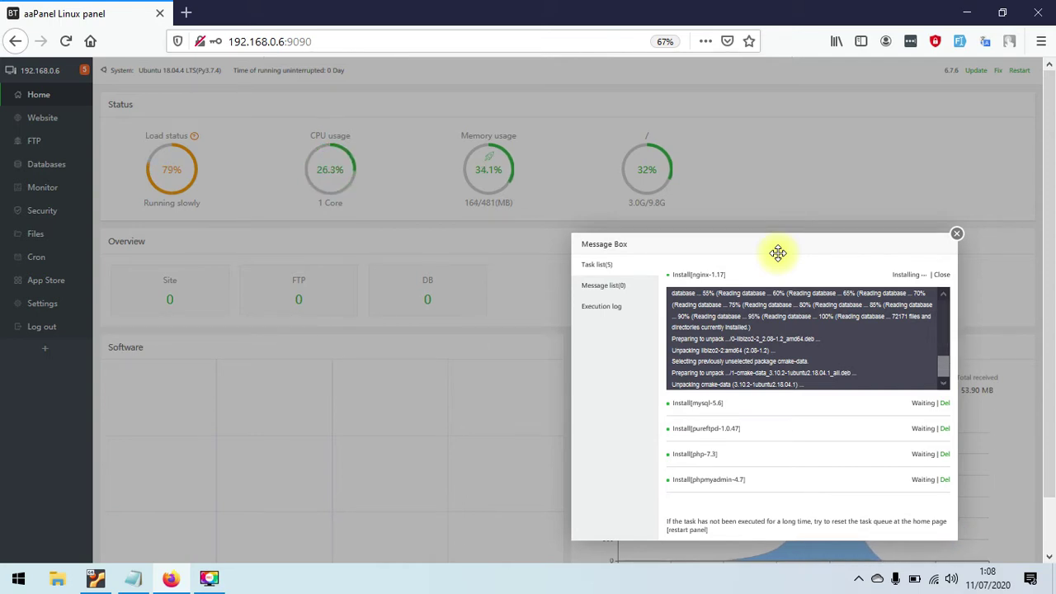
left_click_drag(779, 253, 723, 250)
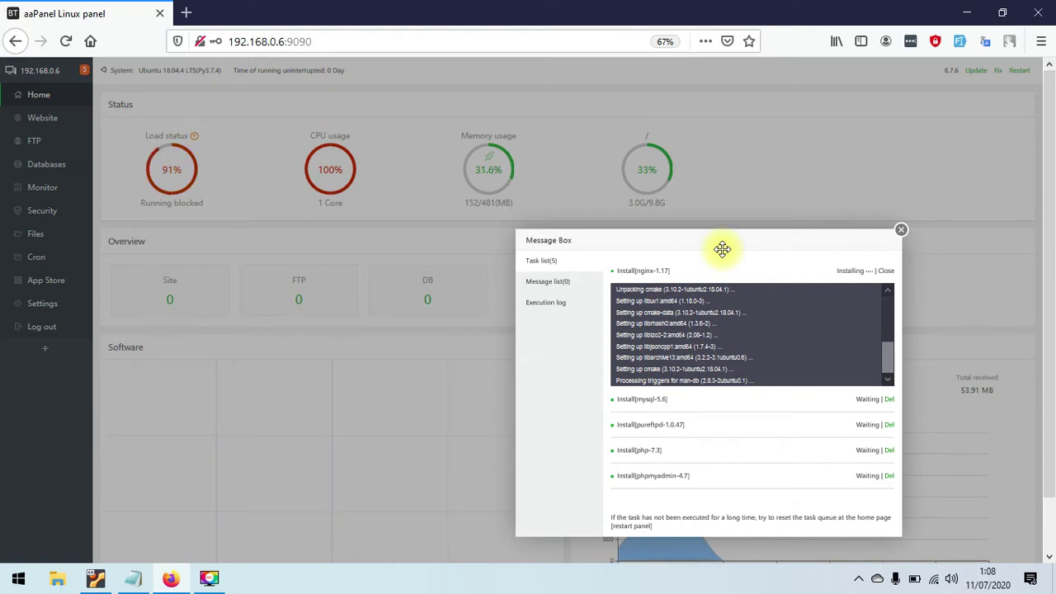
left_click_drag(717, 245, 434, 241)
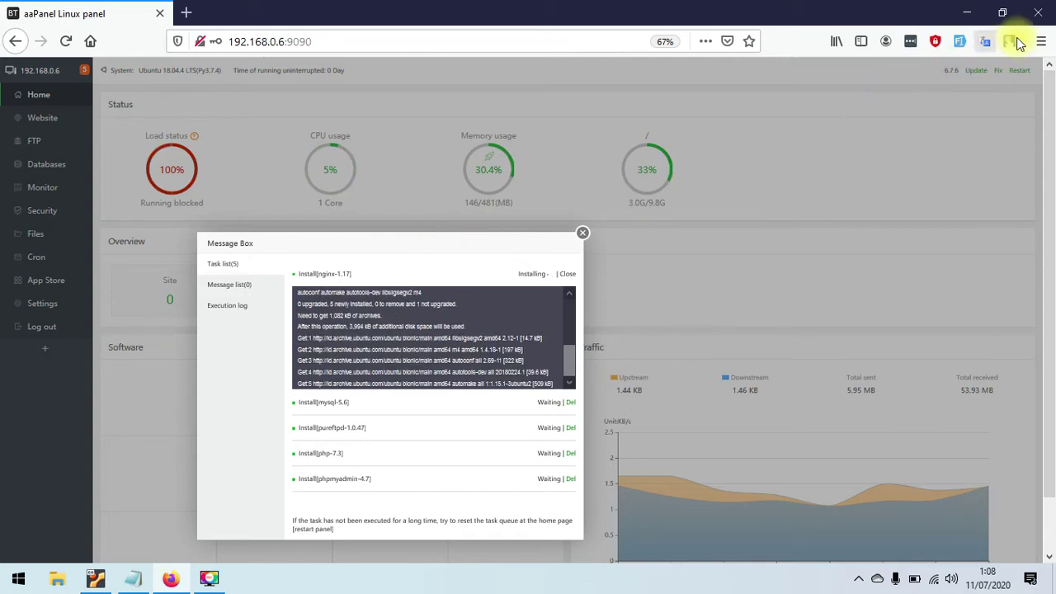
- Zoom the aaPanel page back in from 67% to 100%
left_click(1042, 41)
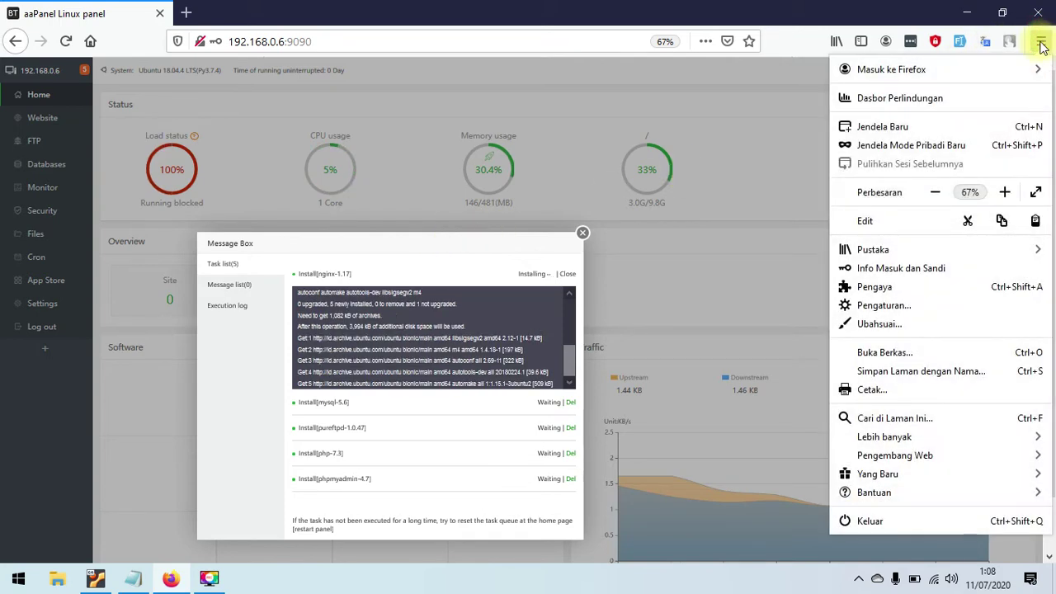
left_click(1006, 192)
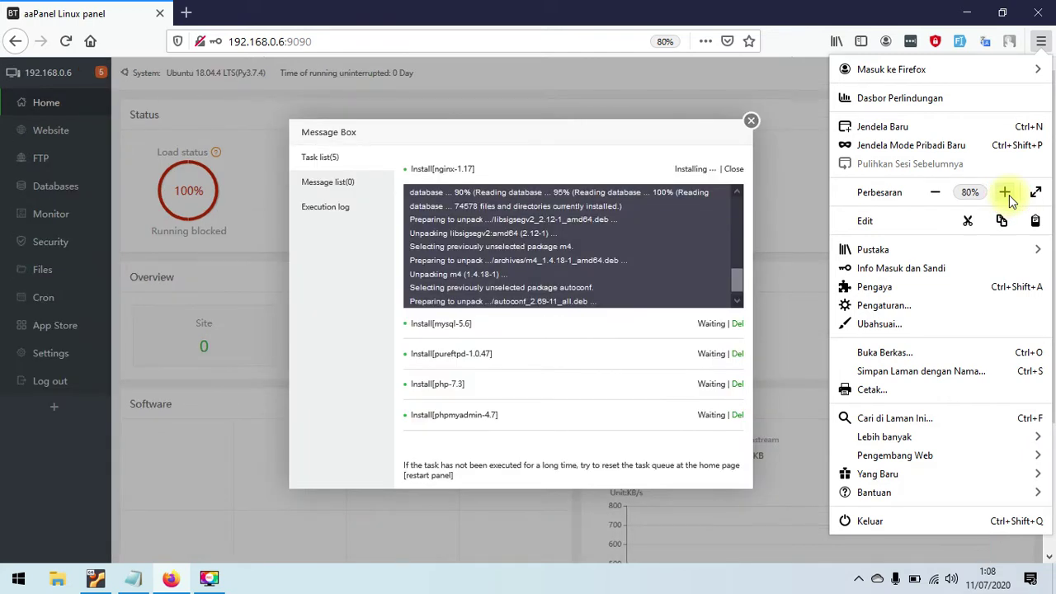
left_click(1006, 192)
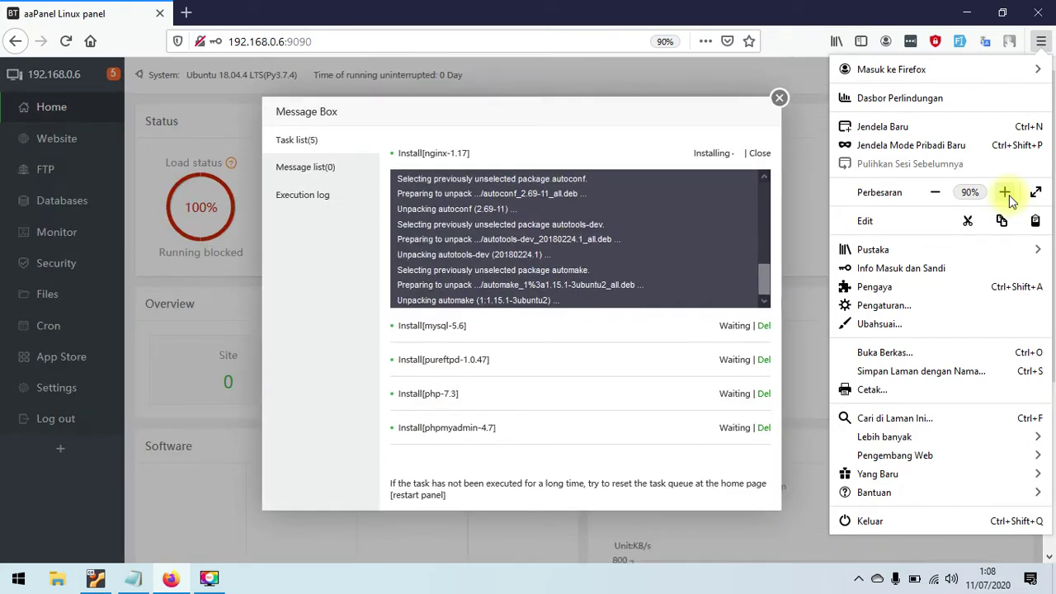
left_click(1006, 192)
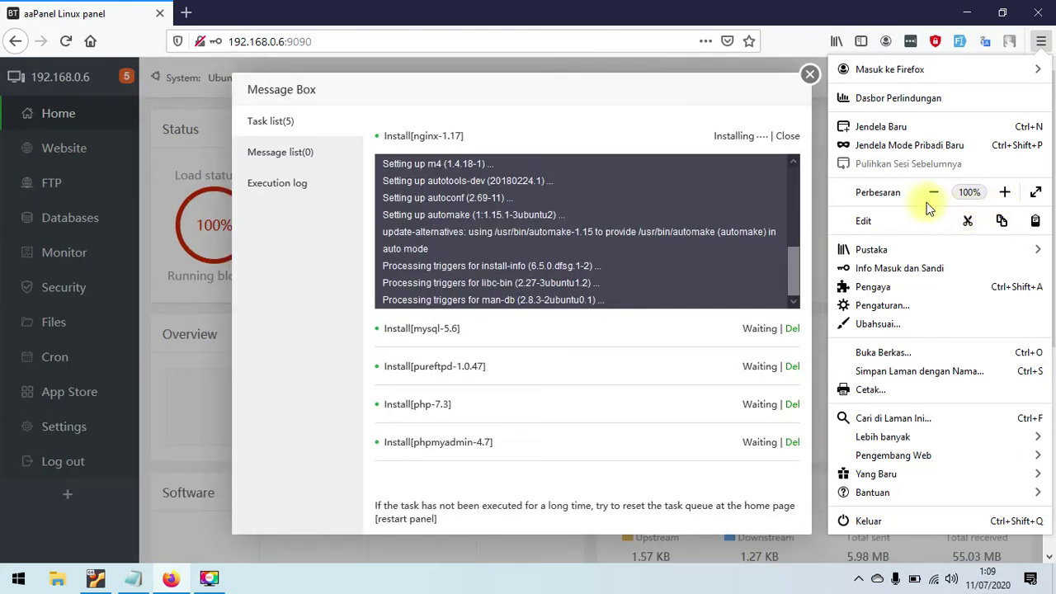
left_click(573, 94)
- Drag the install message box to the right to centre it over the dashboard
left_click_drag(580, 93, 714, 116)
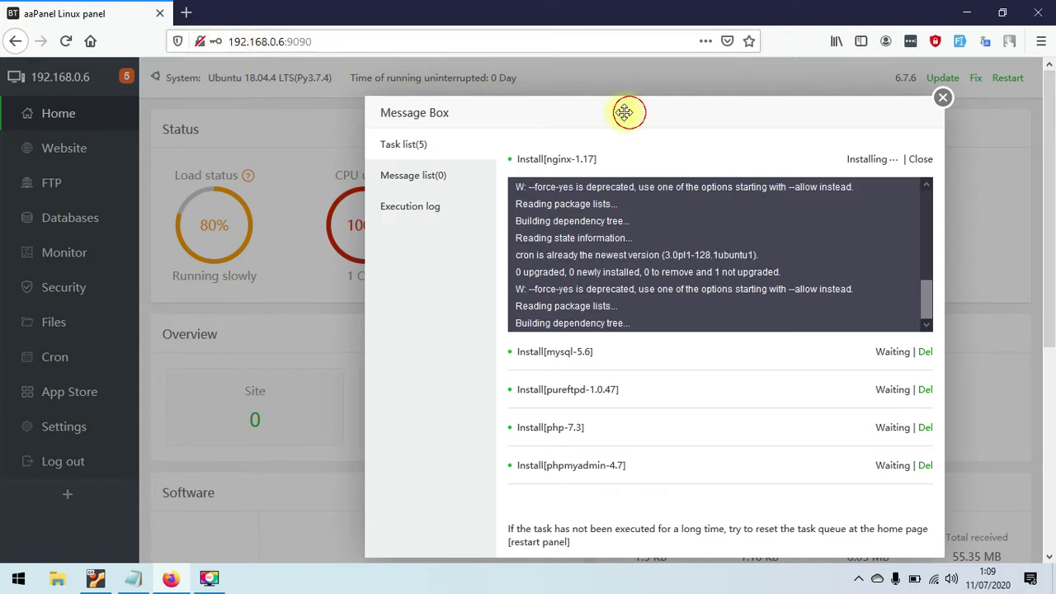
- Nudge the message box left, then close it after the Nginx install log has run
left_click_drag(624, 110, 595, 112)
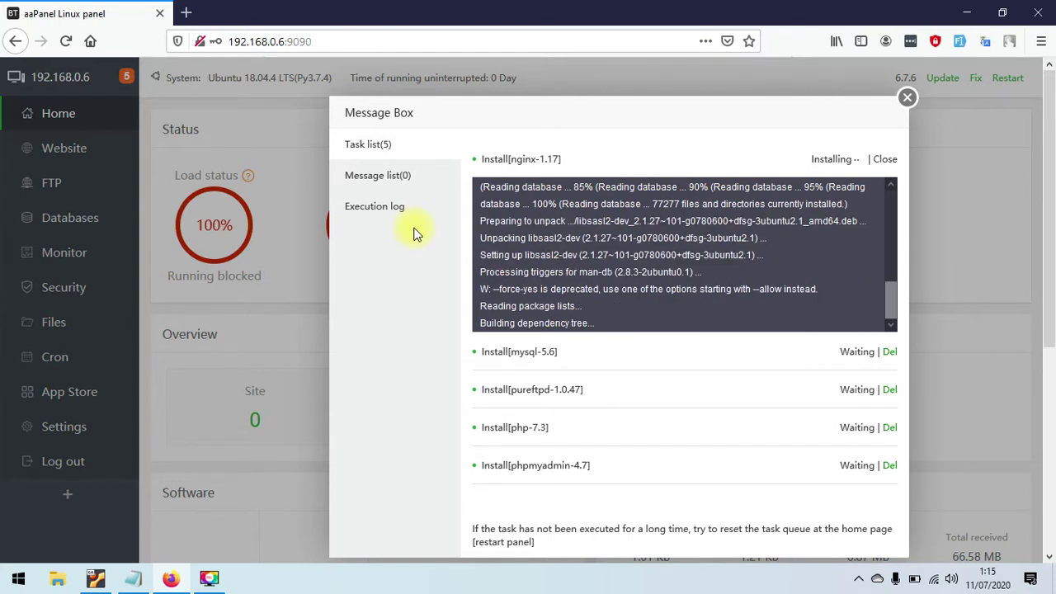
left_click(906, 99)
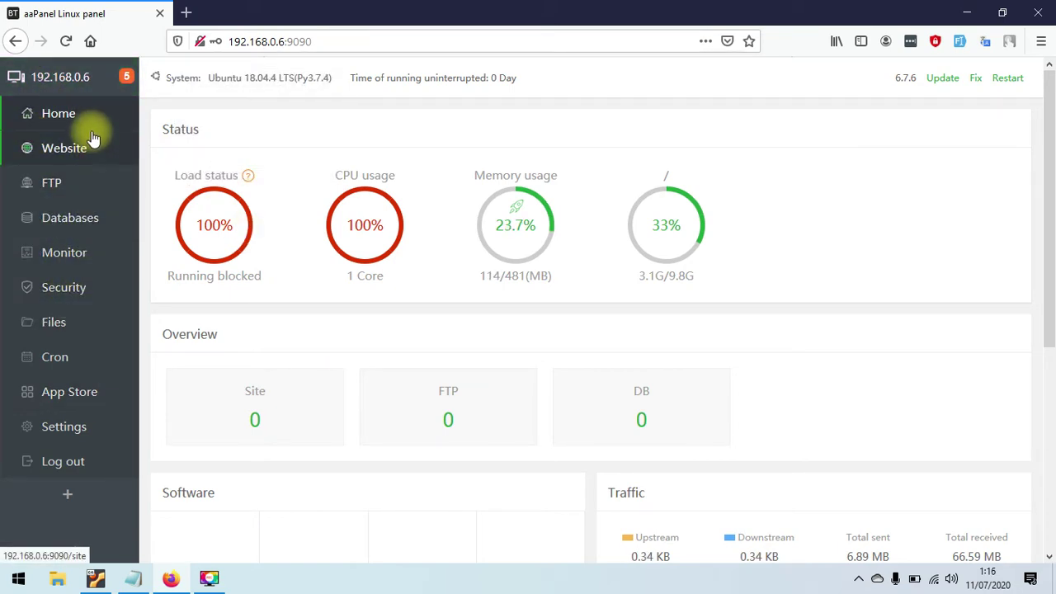
left_click(65, 253)
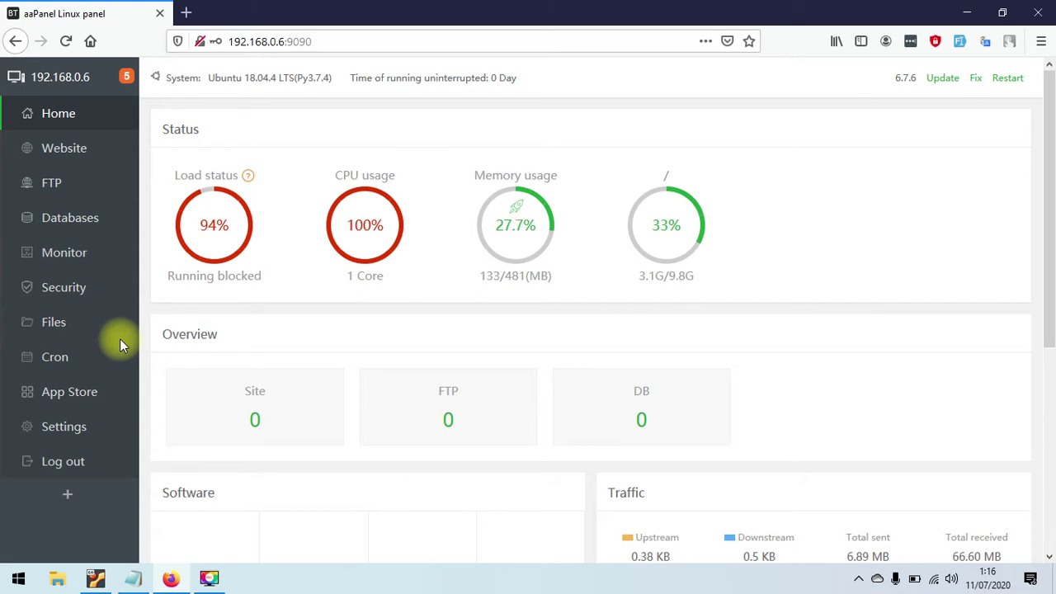
- Open the Panel Setting page from the sidebar and scroll to its top
left_click(63, 427)
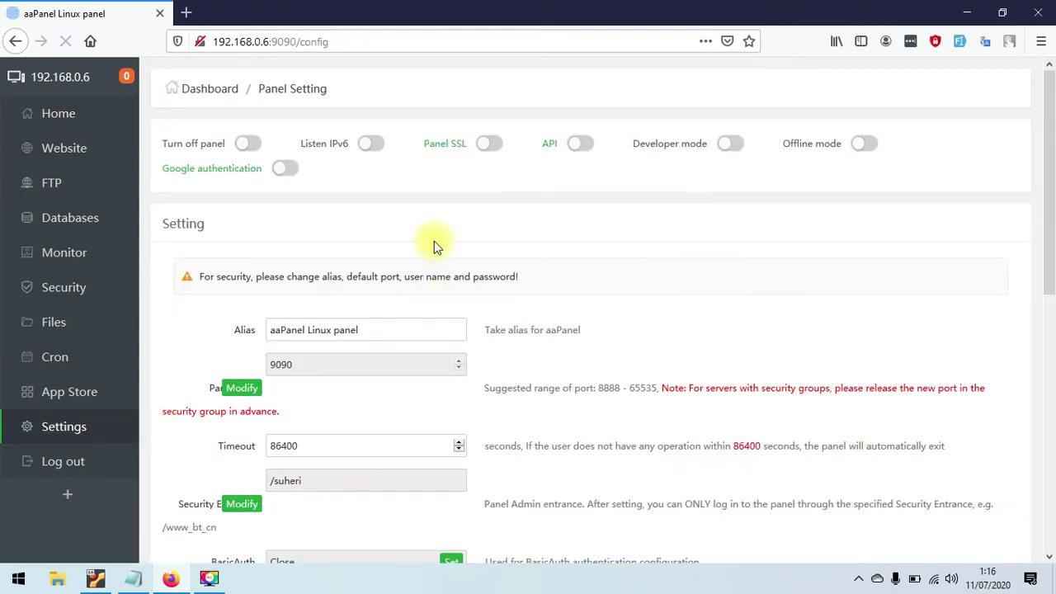
left_click_drag(1049, 165, 1042, 99)
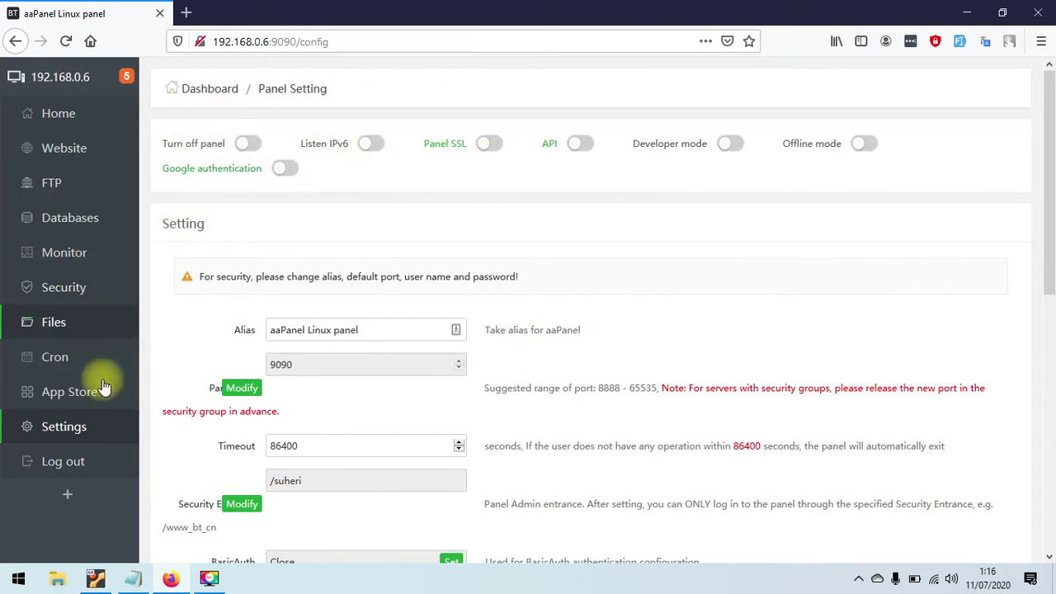
- Open the App Store, scroll through the first page of apps, and move to page 2
left_click(56, 392)
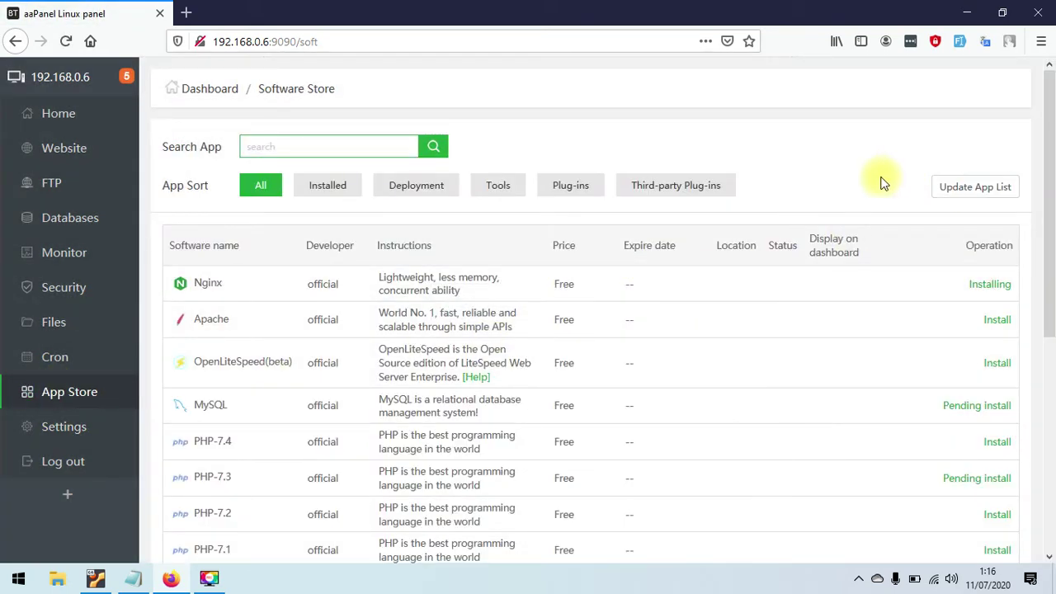
left_click_drag(1052, 223, 979, 255)
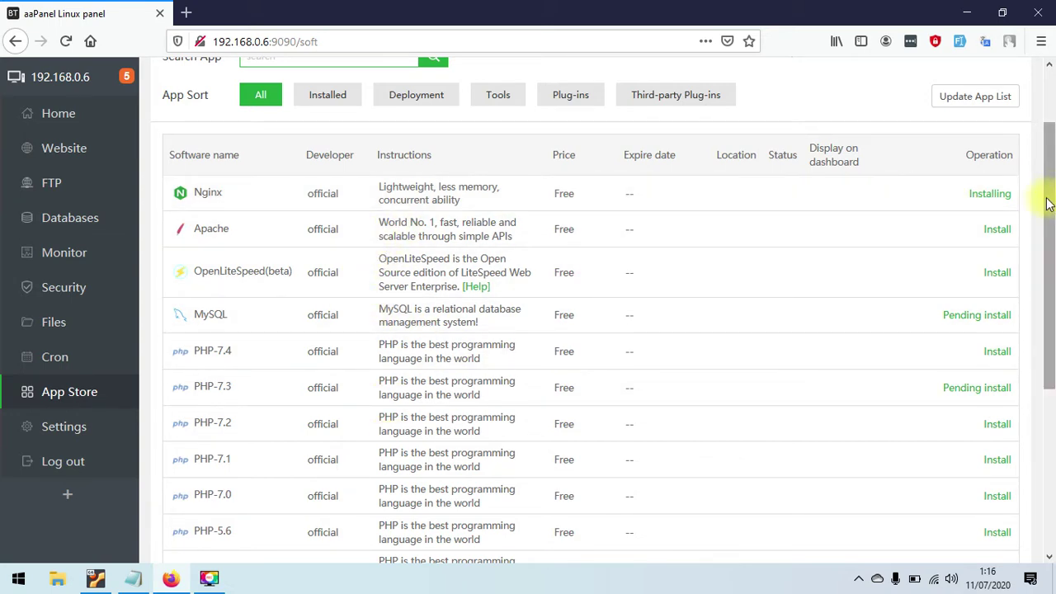
left_click_drag(1048, 204, 1028, 292)
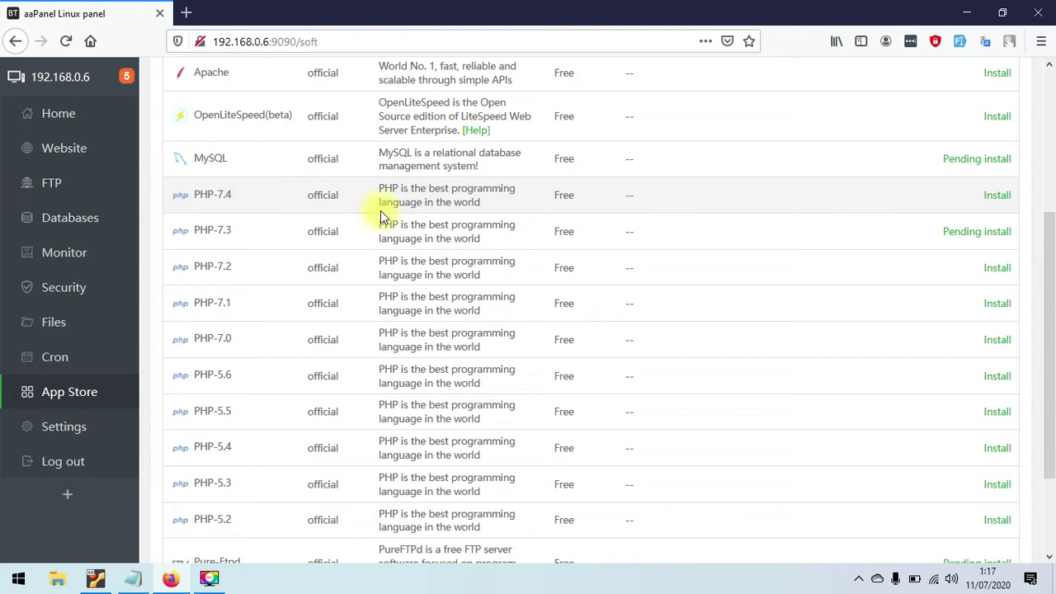
left_click_drag(1048, 248, 1048, 302)
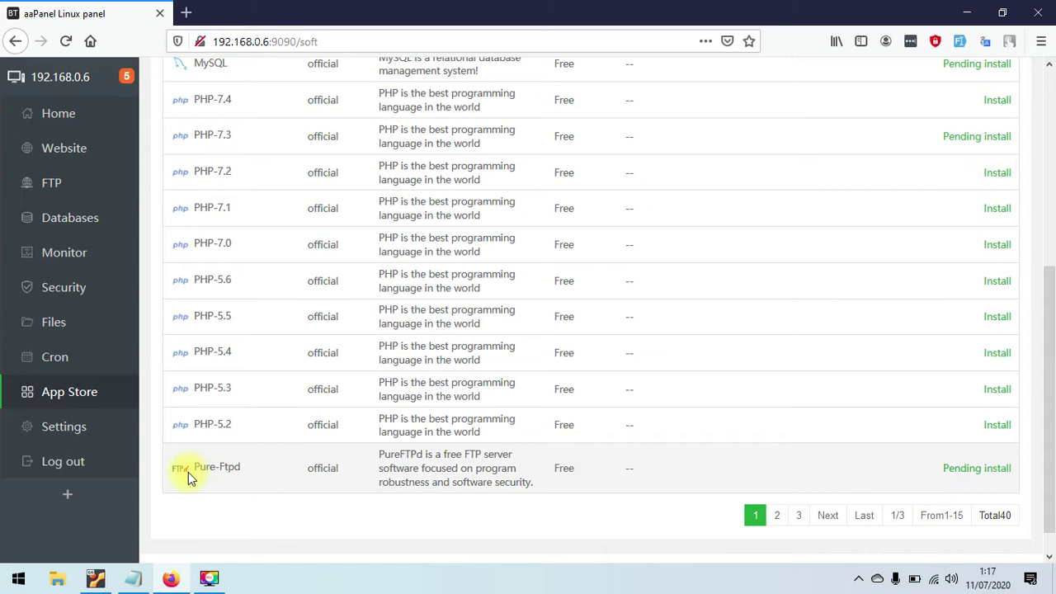
left_click(821, 513)
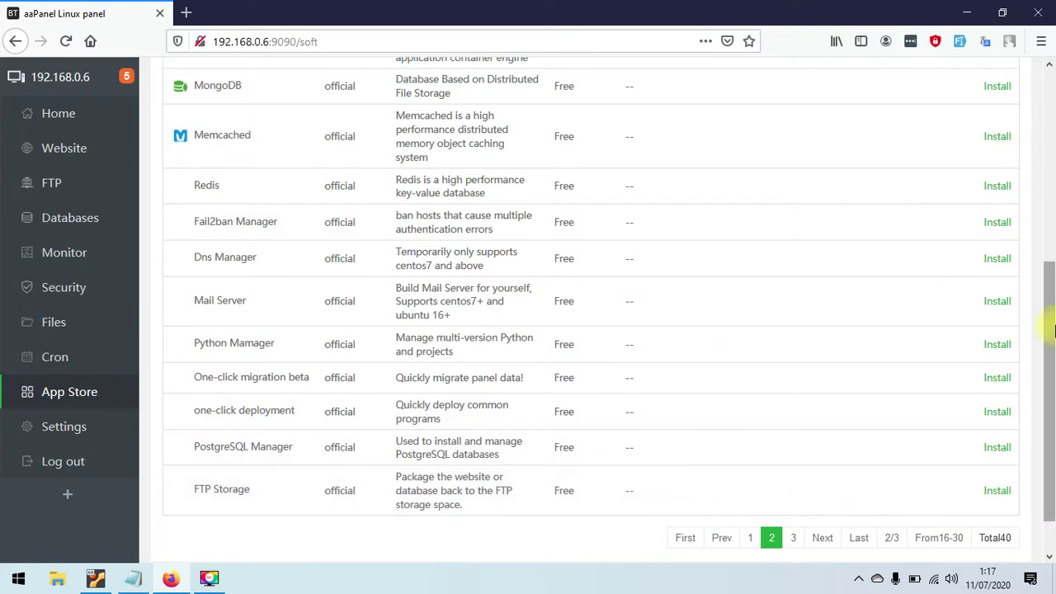
- Scroll through page 2's apps like MongoDB, Memcached and Redis, then go to page 3
left_click_drag(1049, 311, 1052, 124)
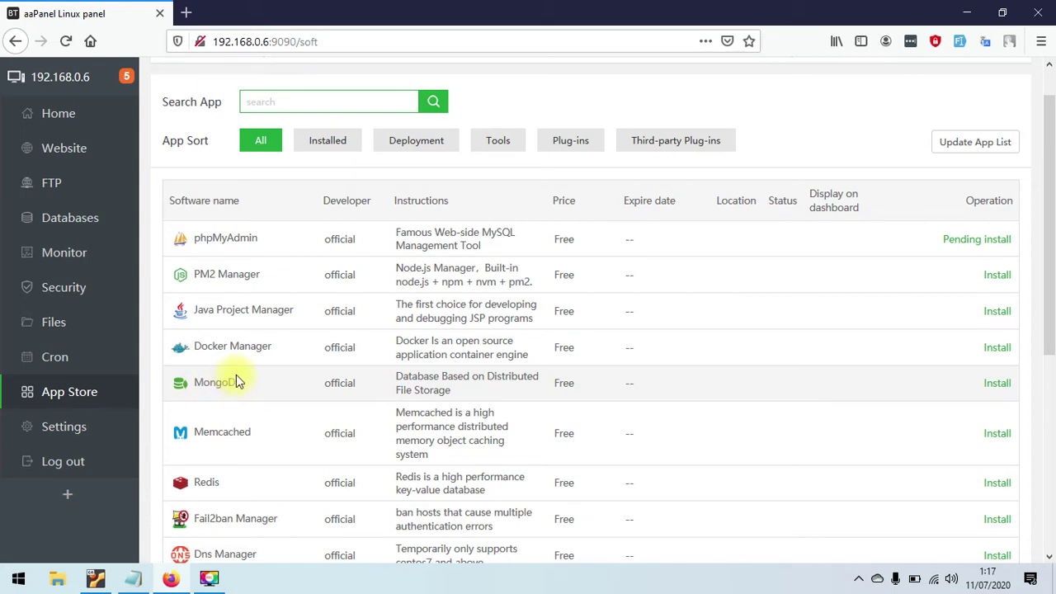
left_click_drag(1044, 177, 1051, 261)
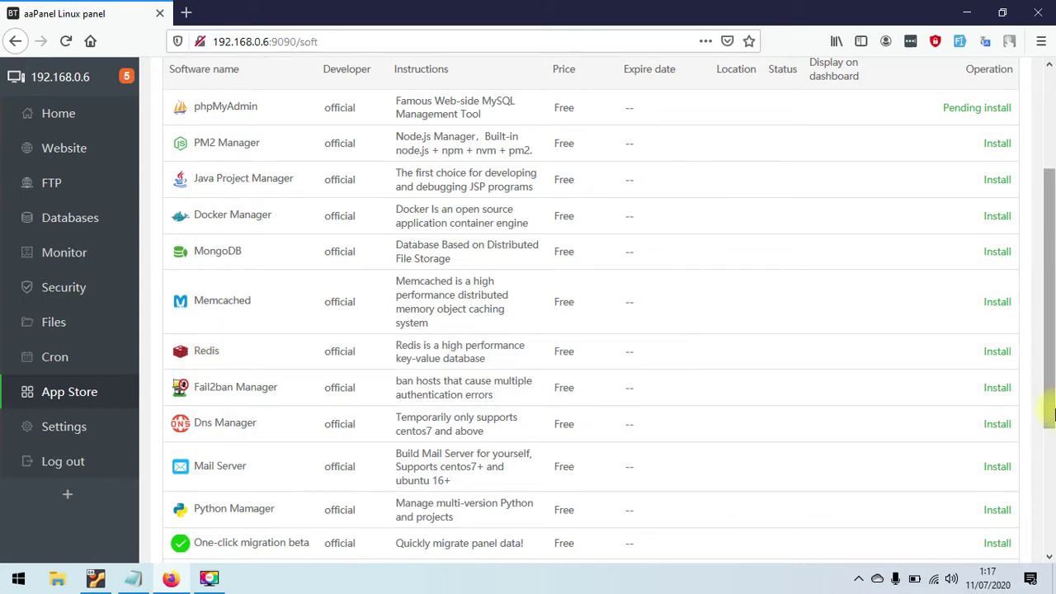
left_click_drag(1053, 320, 1052, 342)
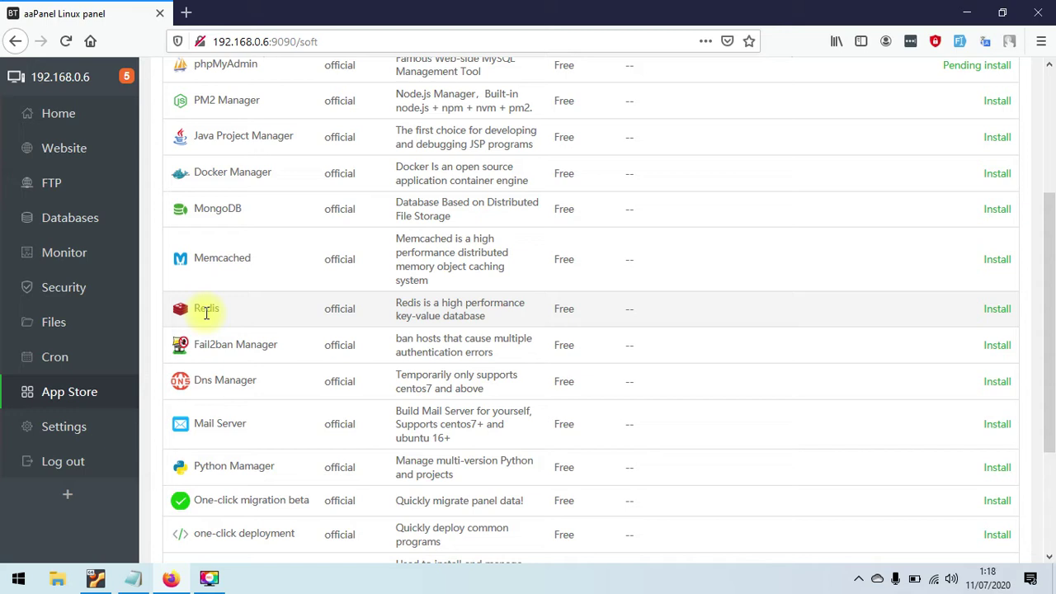
left_click_drag(1051, 329, 1053, 373)
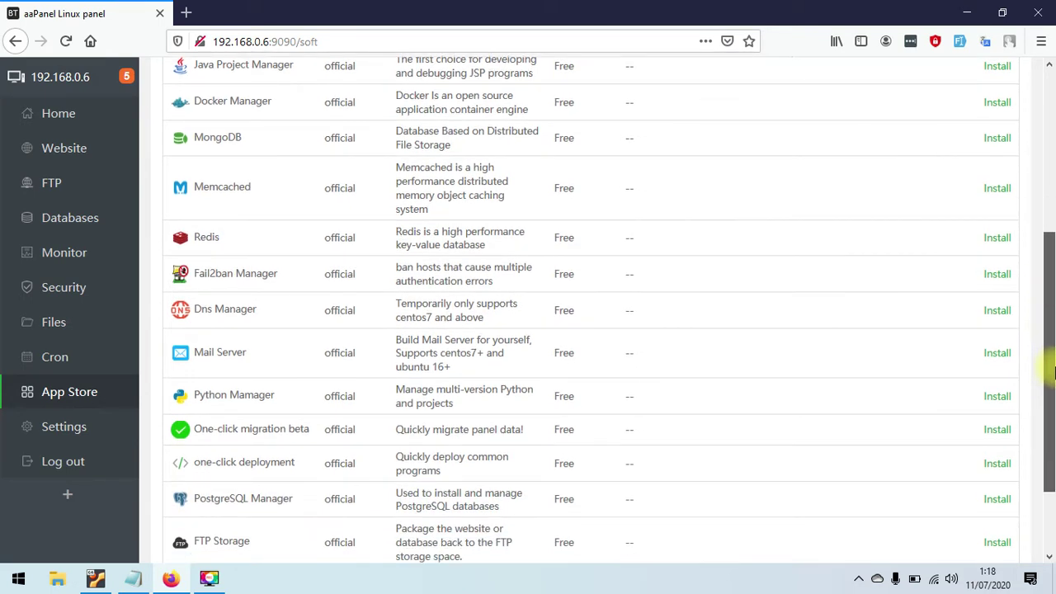
left_click_drag(1054, 373, 1053, 385)
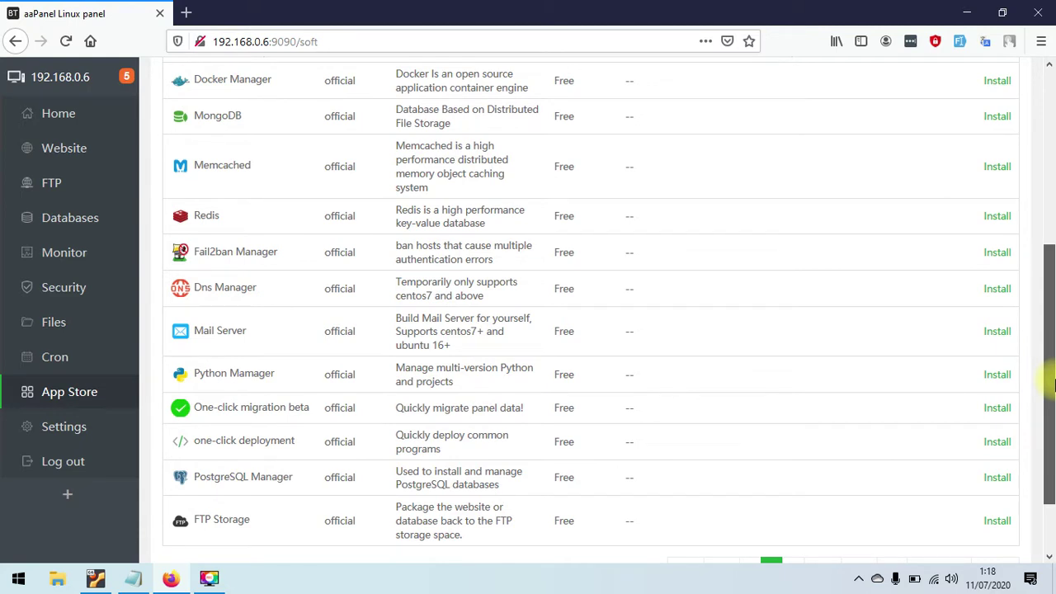
left_click_drag(1054, 384, 1054, 395)
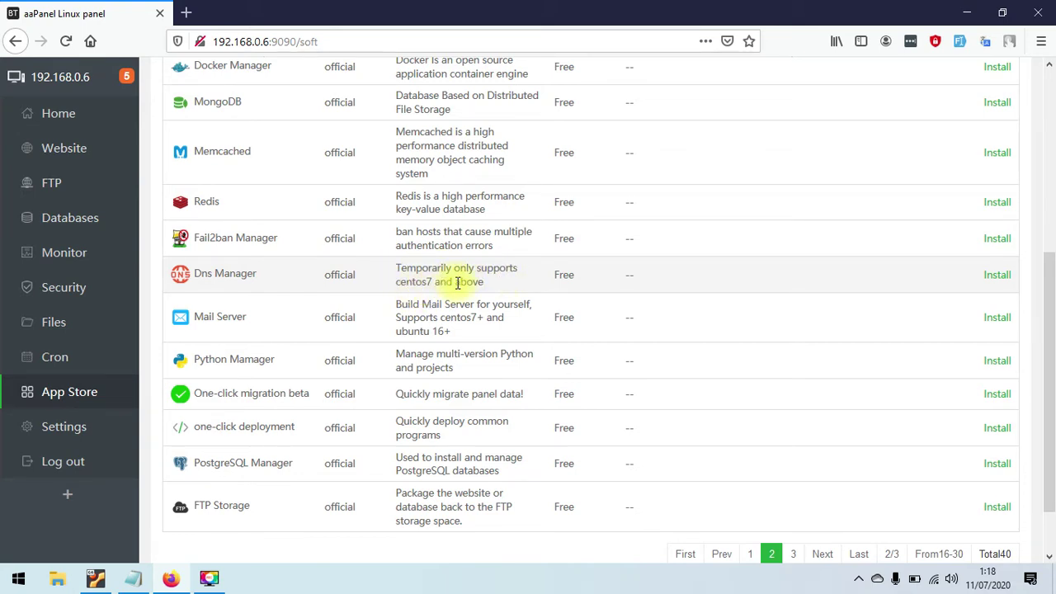
left_click(1046, 336)
scroll(1054, 290, "up", 5)
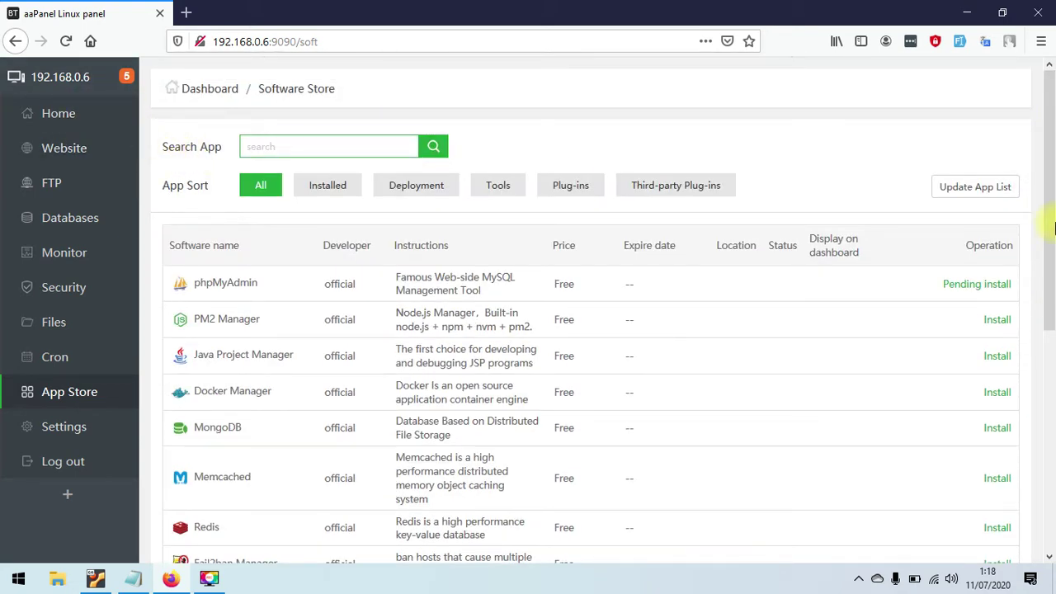
left_click_drag(1050, 237, 1054, 411)
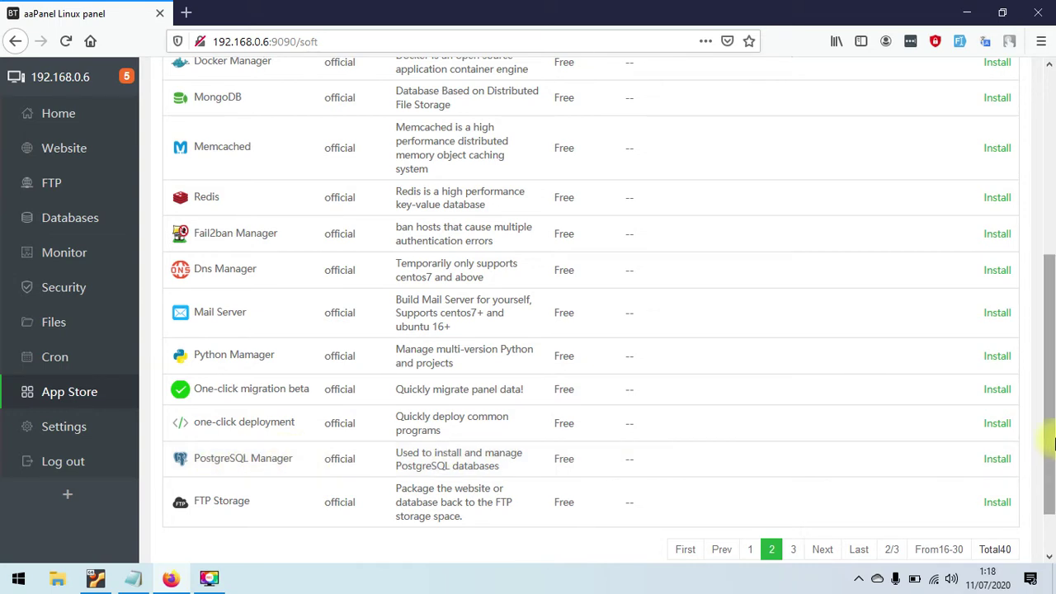
scroll(1048, 443, "down", 1)
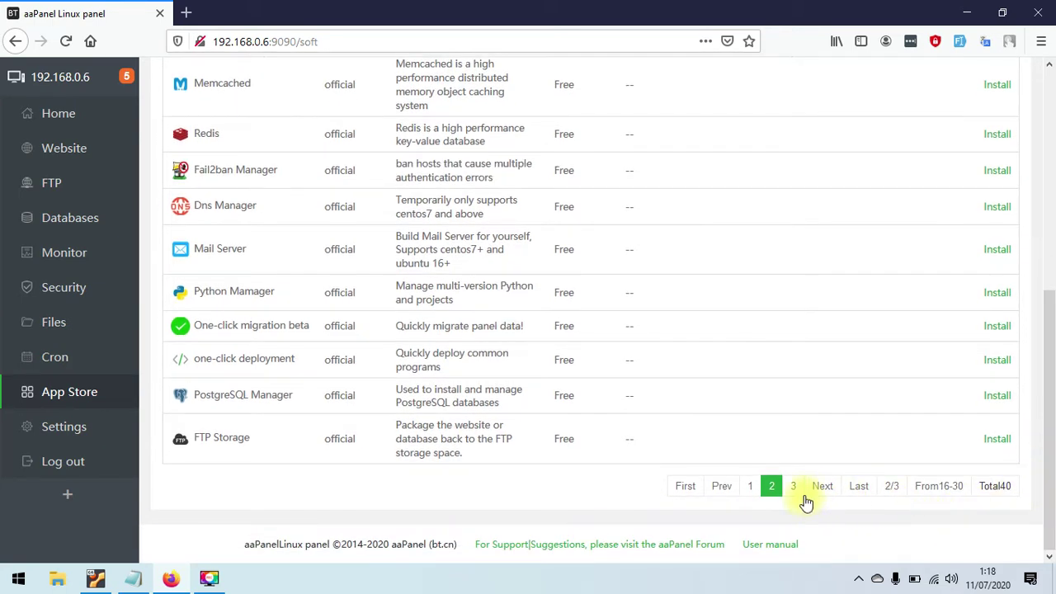
left_click(816, 487)
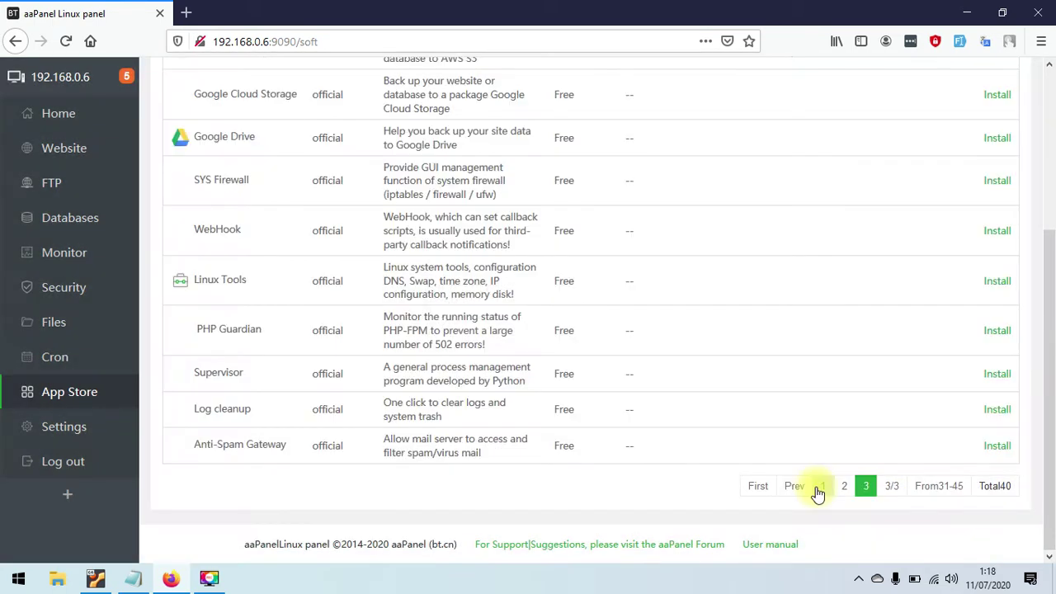
left_click_drag(1049, 377, 1053, 239)
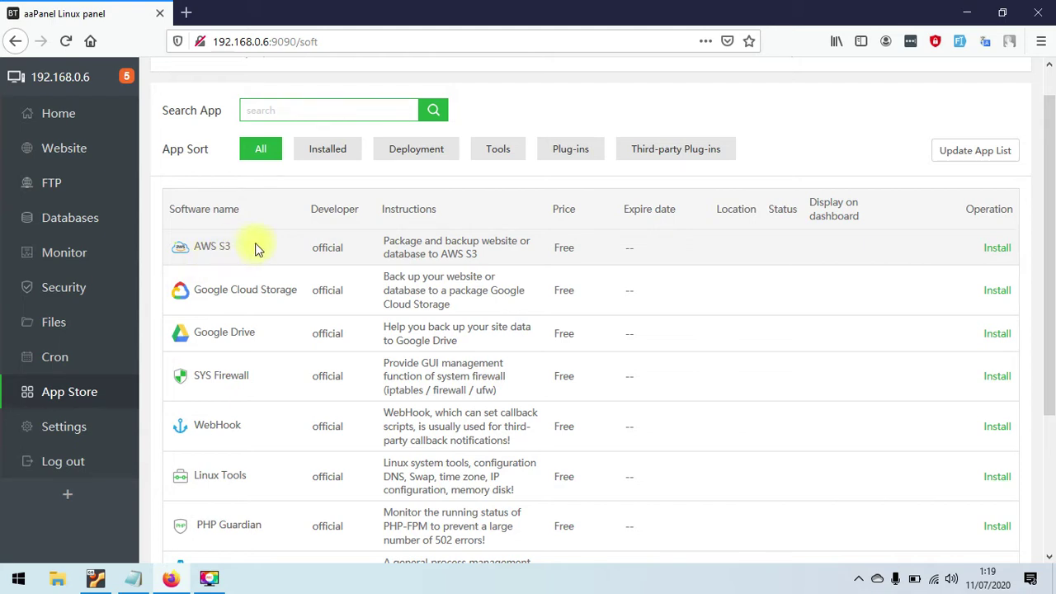
left_click_drag(1052, 270, 1050, 375)
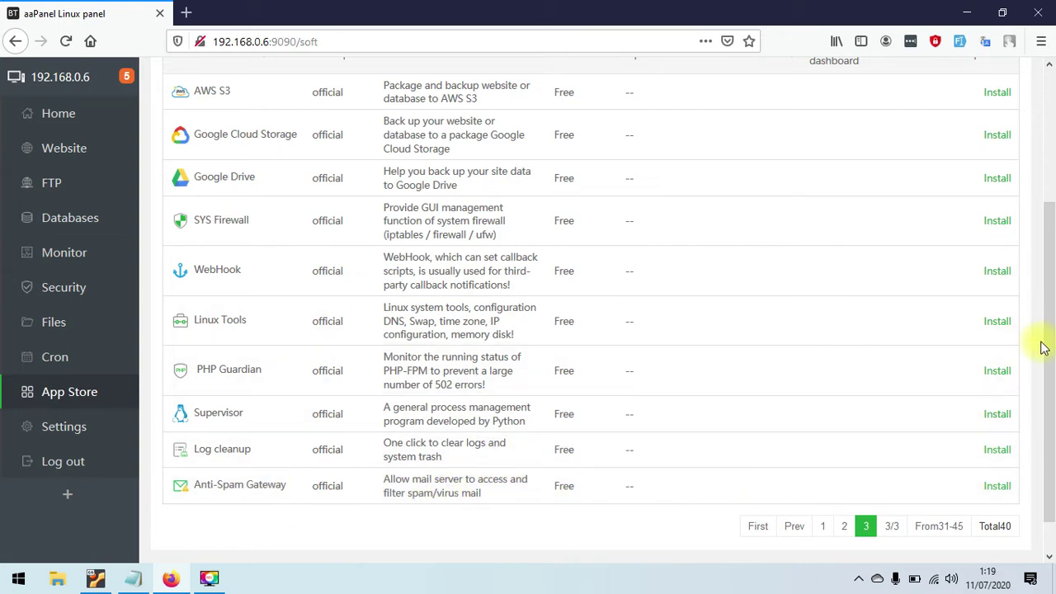
left_click_drag(1048, 348, 1054, 202)
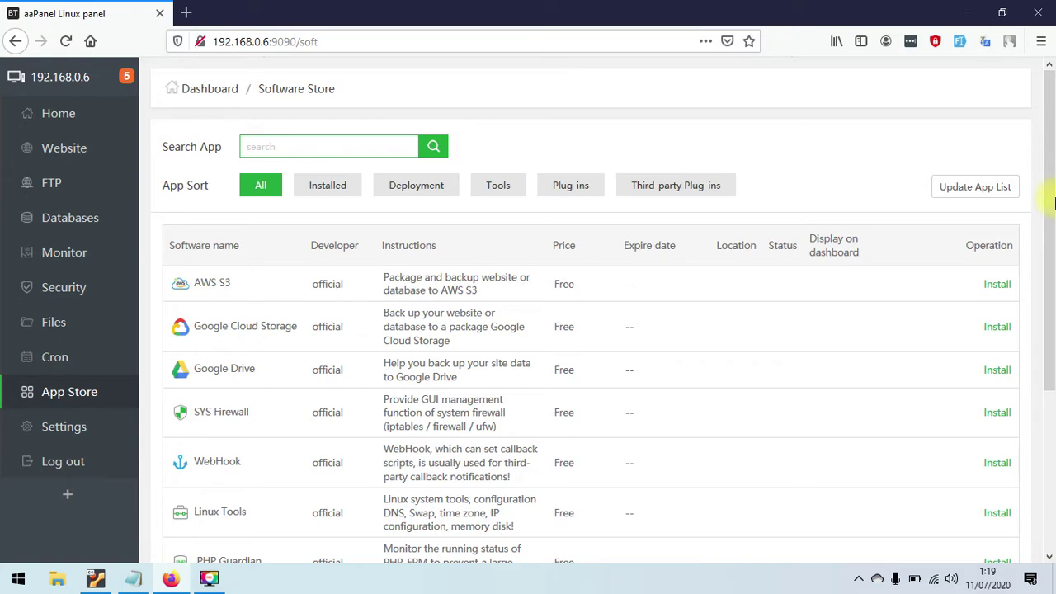
left_click_drag(1052, 198, 1039, 334)
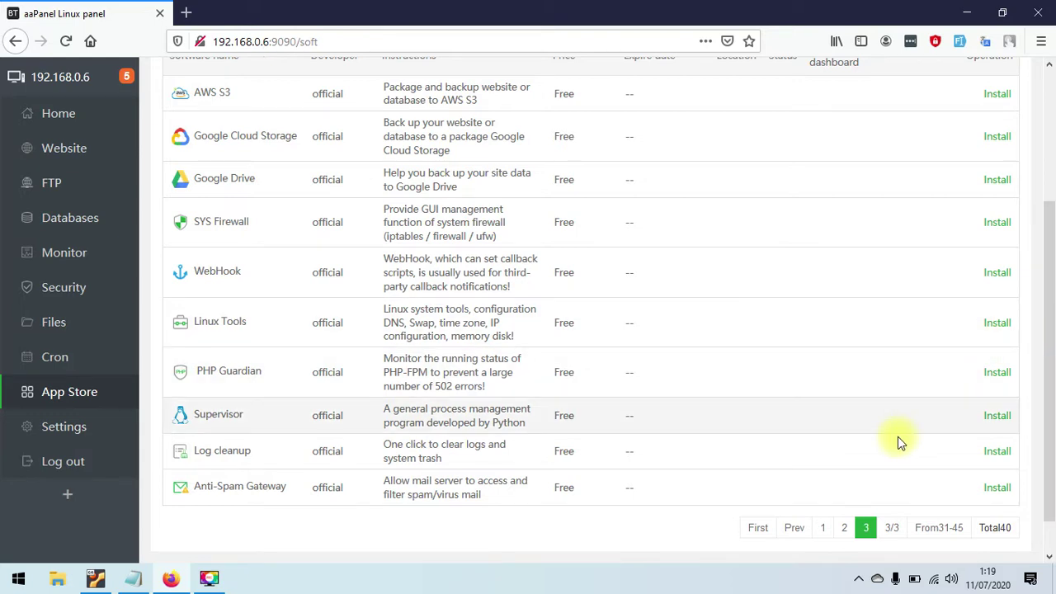
left_click_drag(1054, 413, 1033, 467)
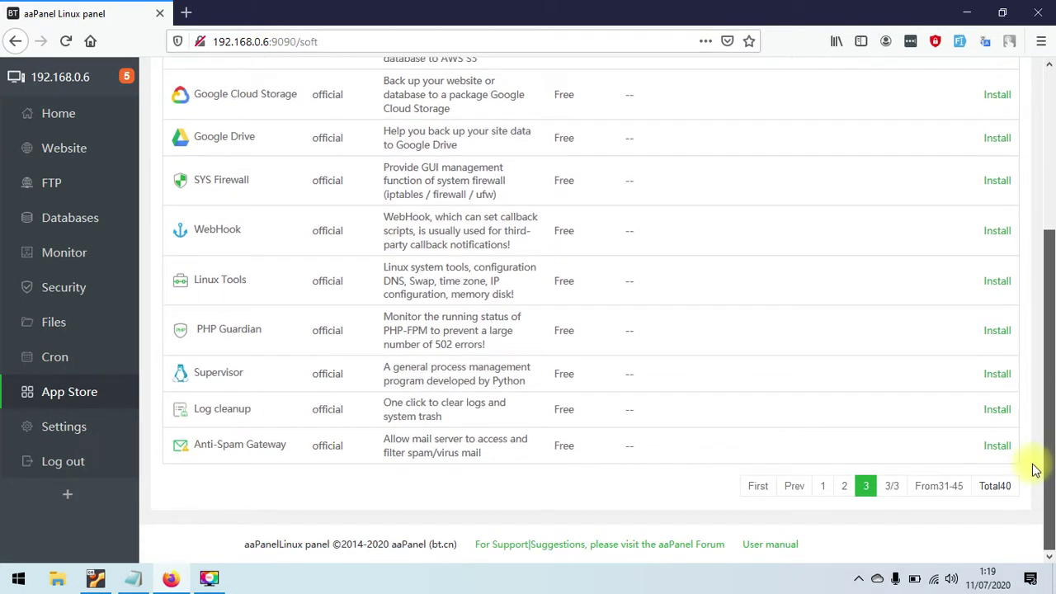
- Review page 1 of the App Store, then filter to the empty Third-party Plug-ins category
left_click(822, 492)
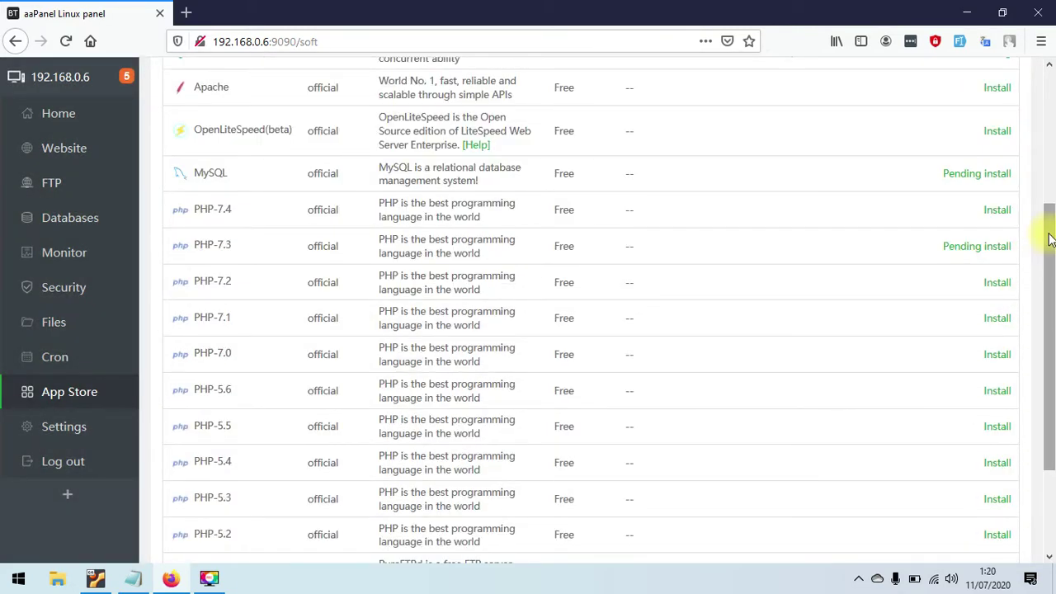
left_click_drag(1046, 236, 1052, 91)
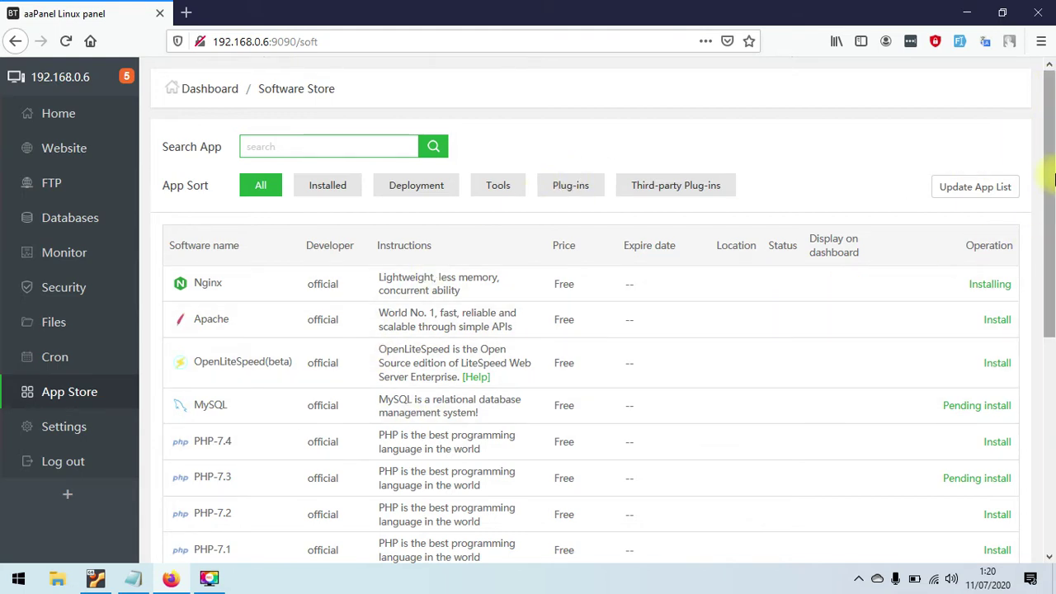
left_click_drag(1052, 179, 1040, 404)
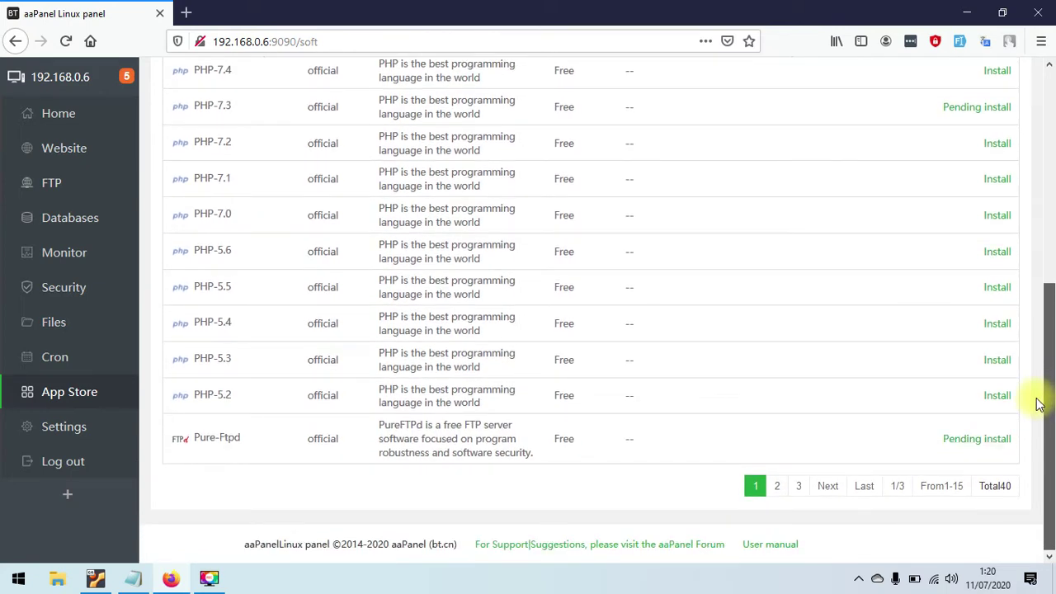
left_click_drag(1039, 404, 1052, 190)
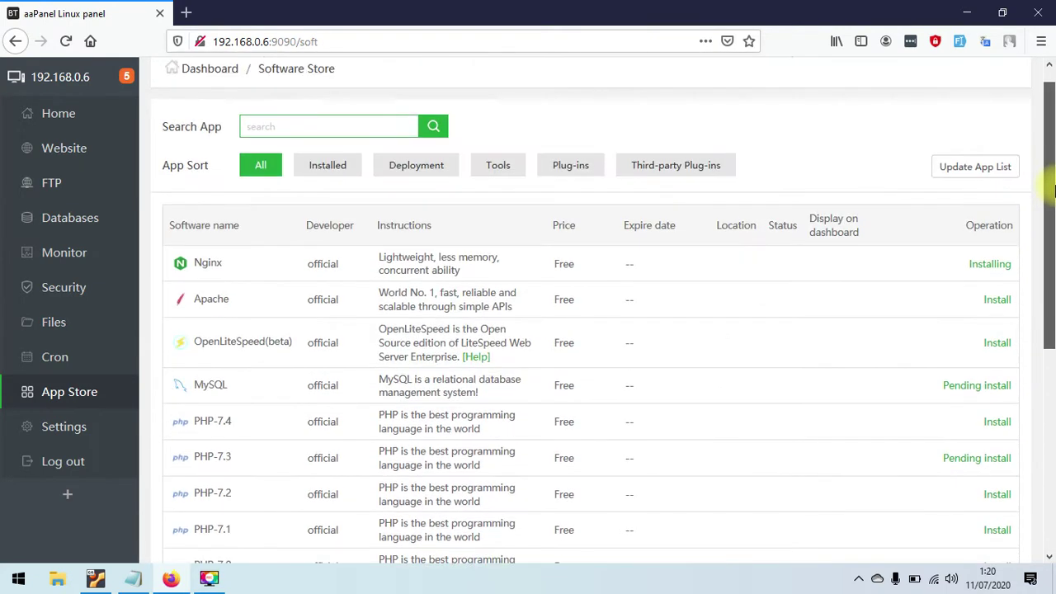
left_click(642, 171)
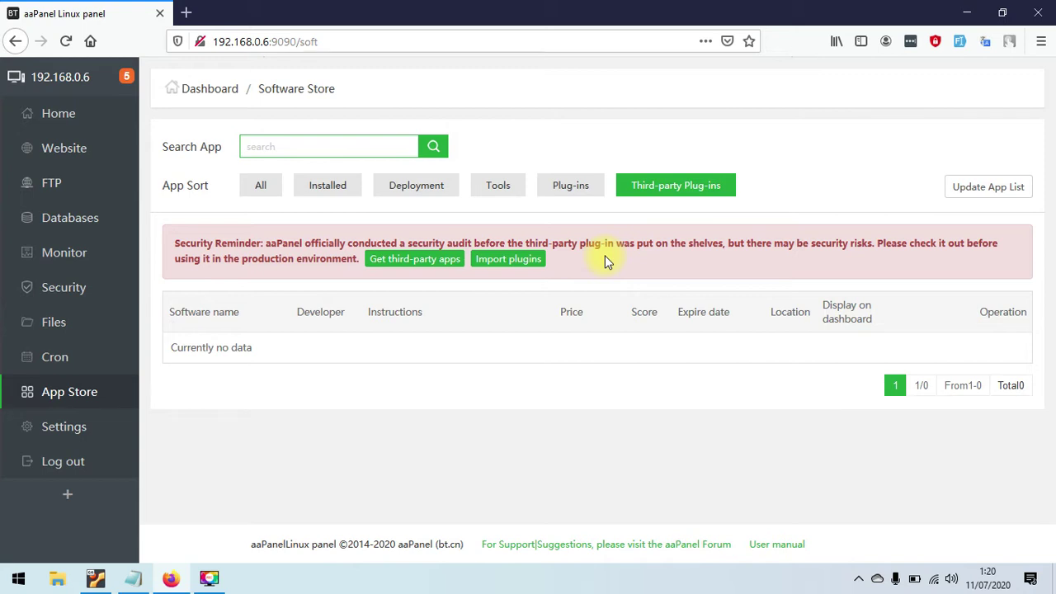
- Browse the Plug-ins, Tools, Deployment and Installed categories of the App Store
left_click(570, 186)
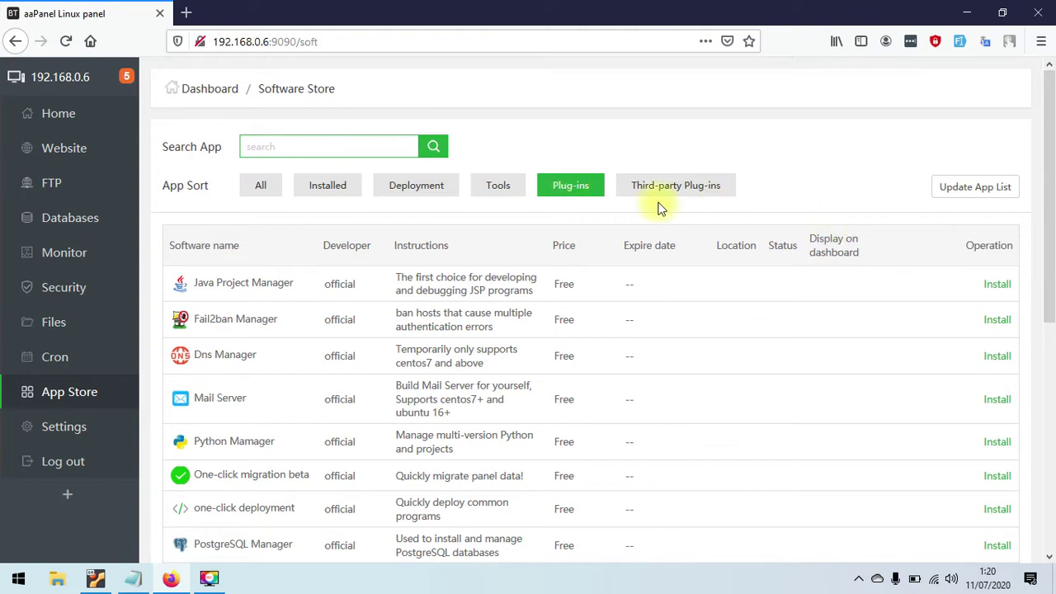
left_click_drag(1052, 378, 964, 132)
left_click(495, 185)
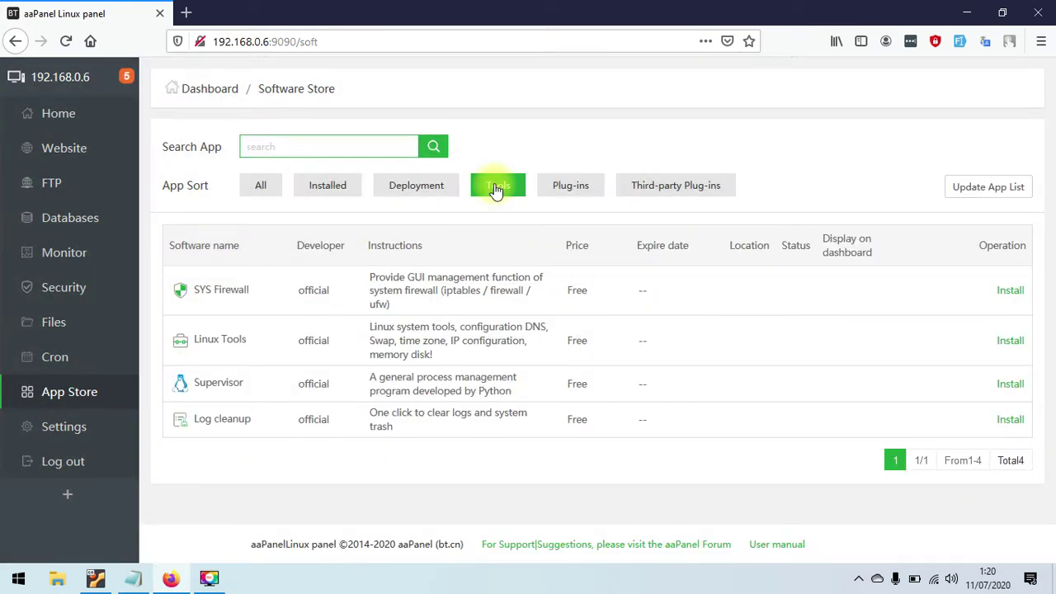
left_click(429, 186)
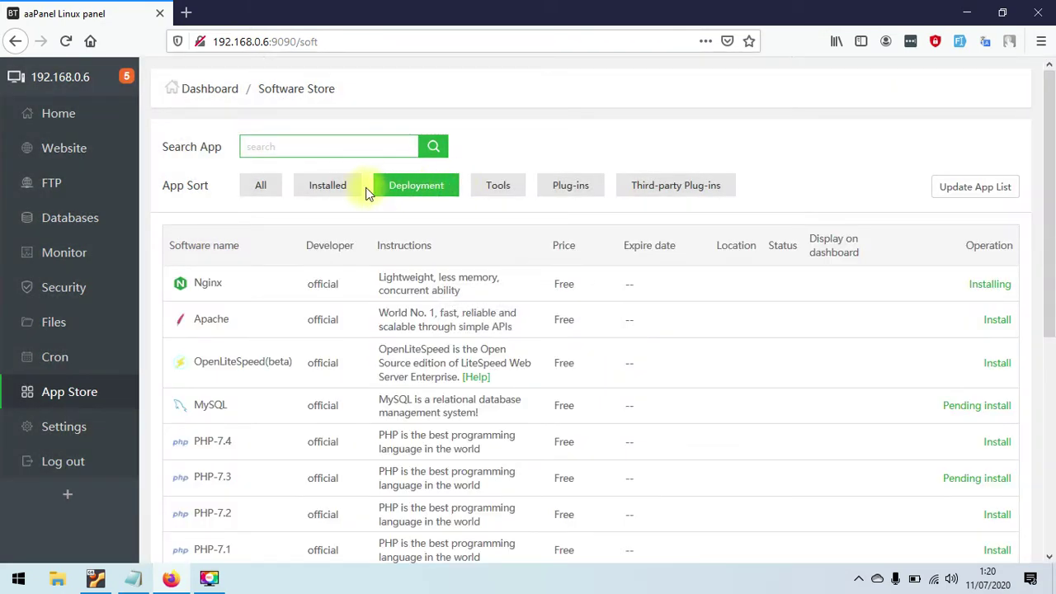
left_click(333, 191)
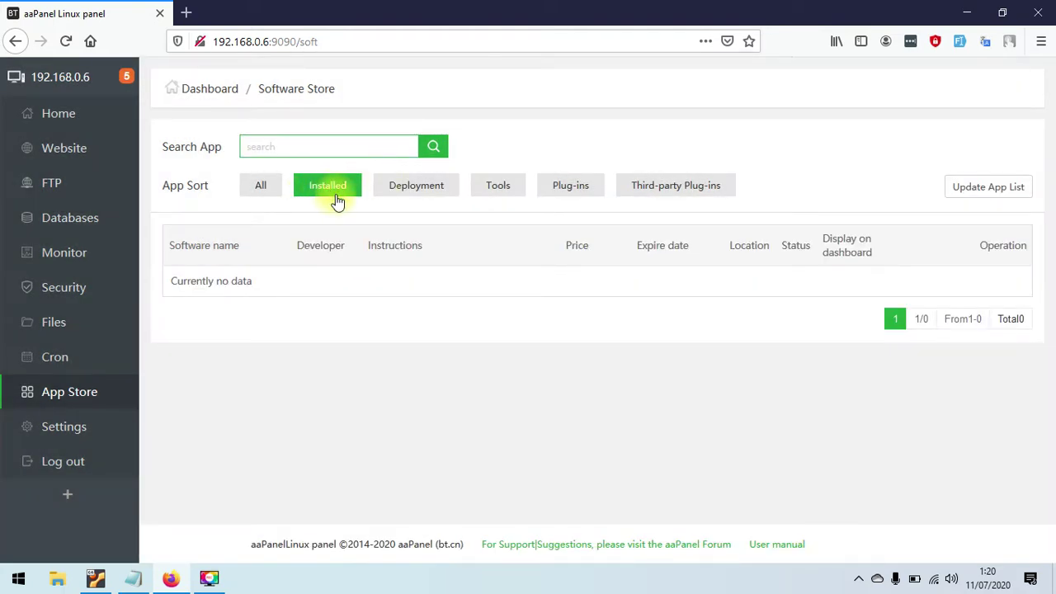
- Show all apps again and open the Nginx install progress in the Message Box
left_click(269, 186)
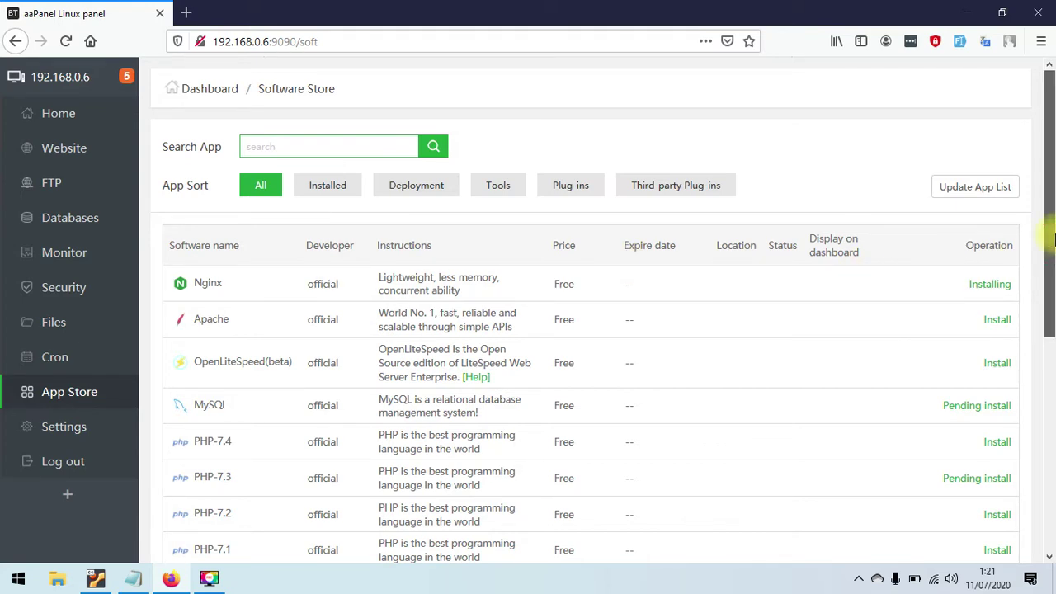
left_click(988, 285)
left_click(736, 296)
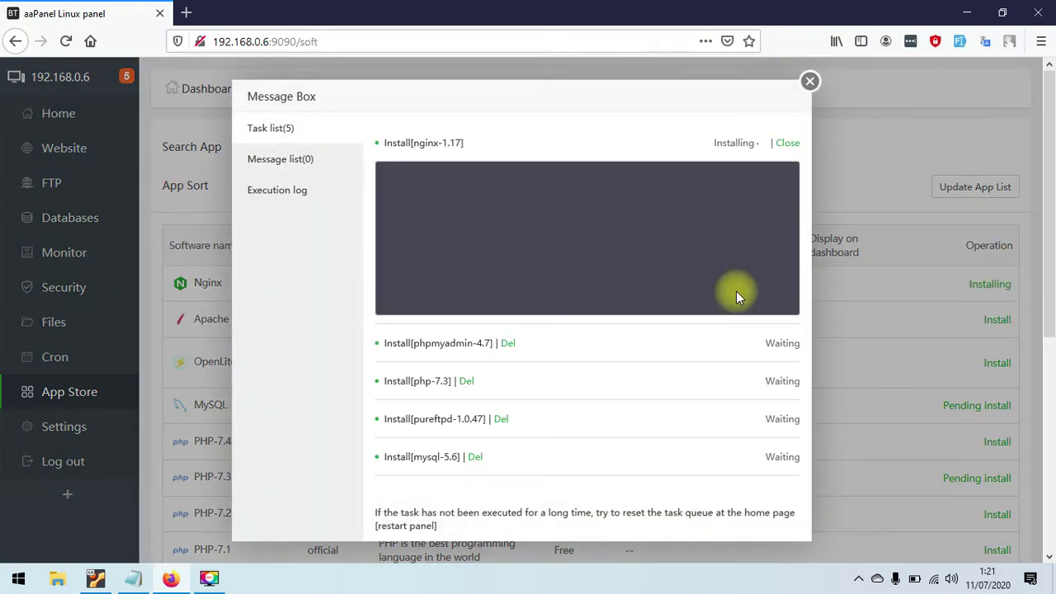
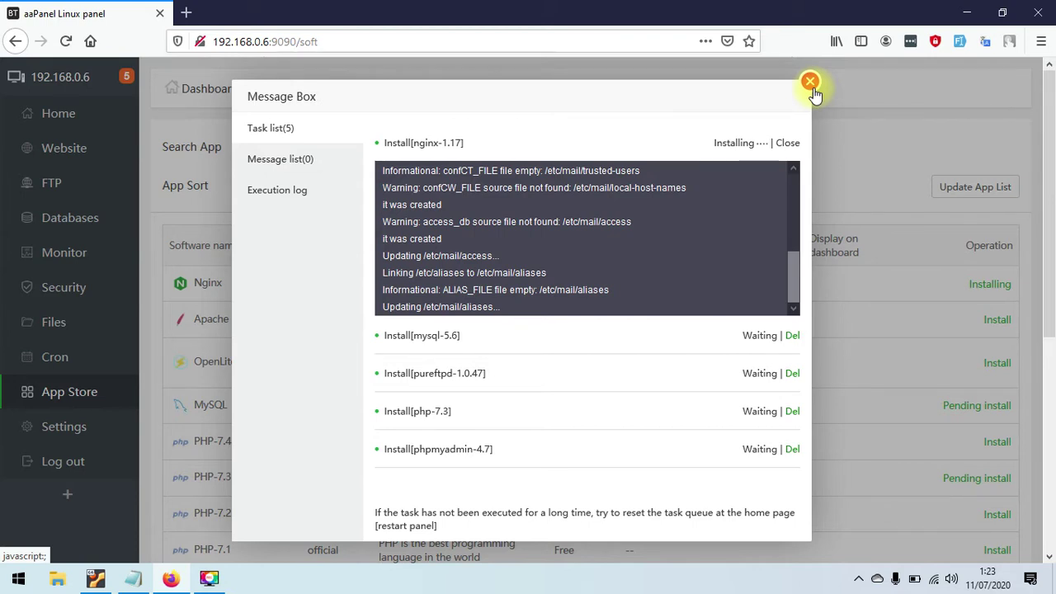
- Close the install task list, return Home, and open Website, which says the web server needs installing first
left_click(811, 83)
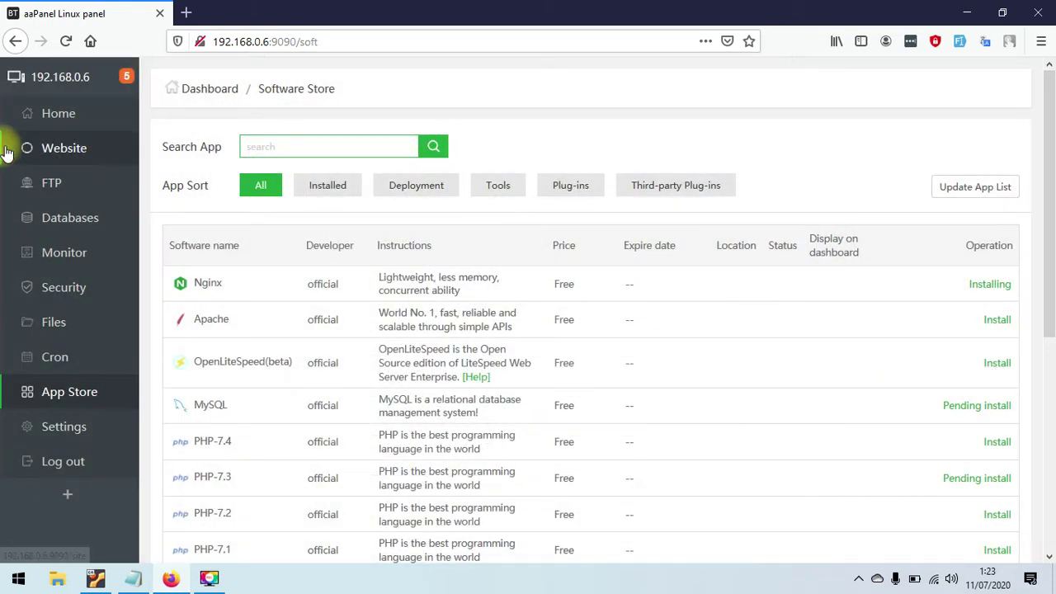
left_click(51, 115)
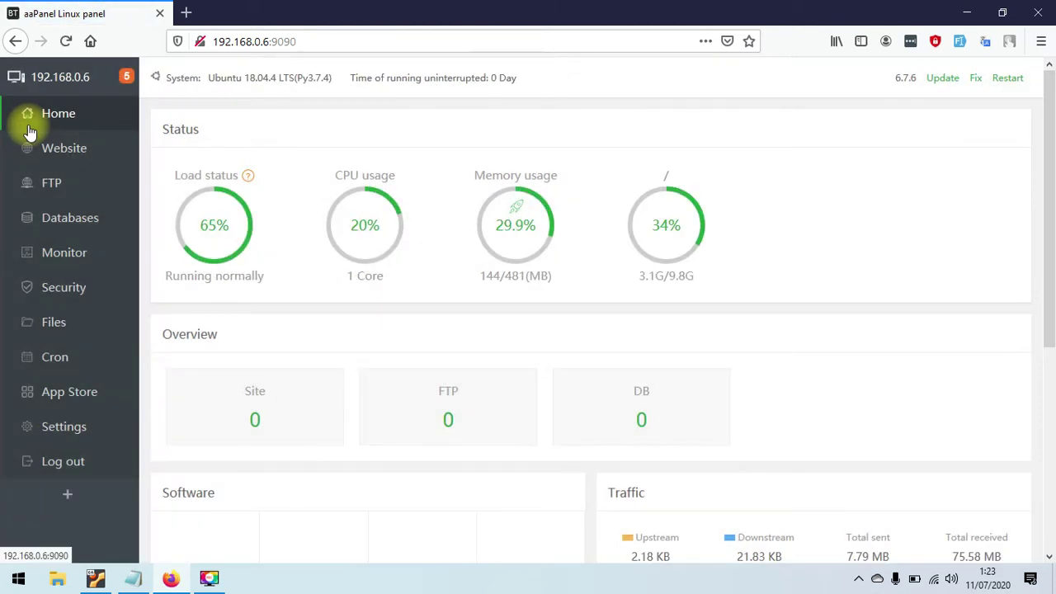
left_click(37, 149)
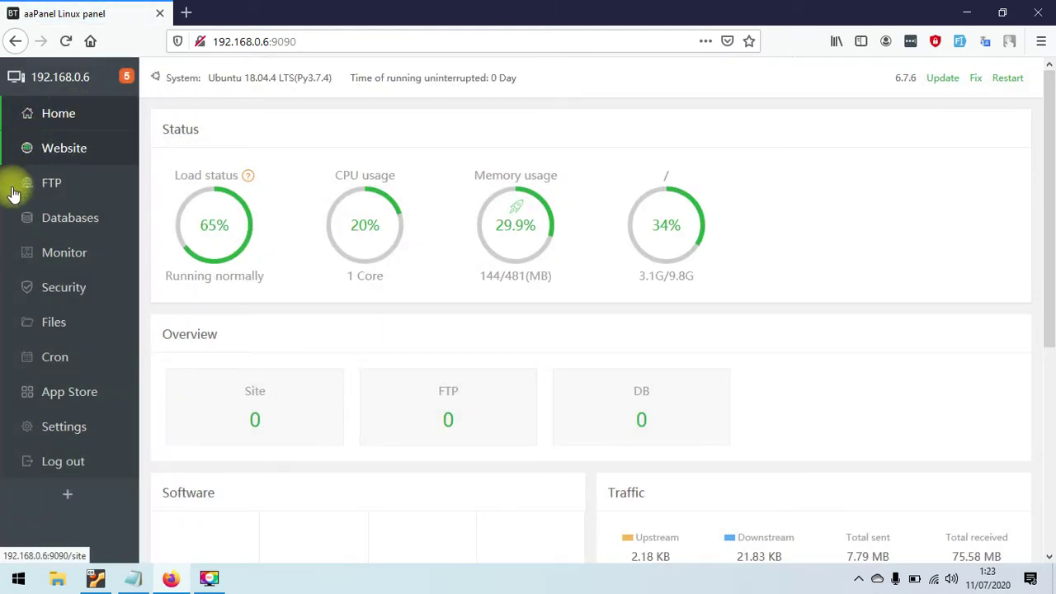
left_click(110, 160)
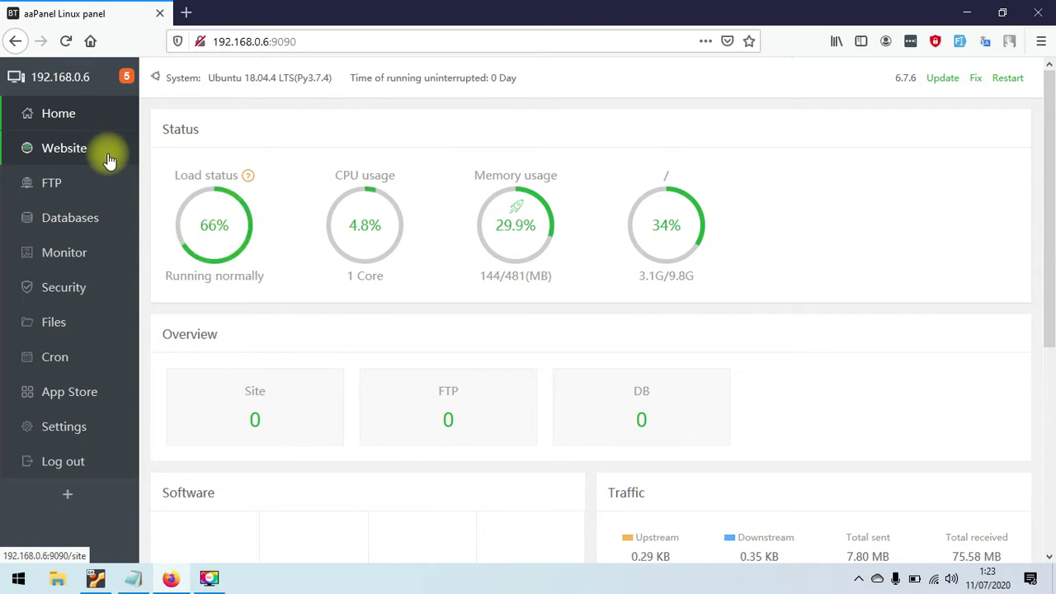
left_click(110, 161)
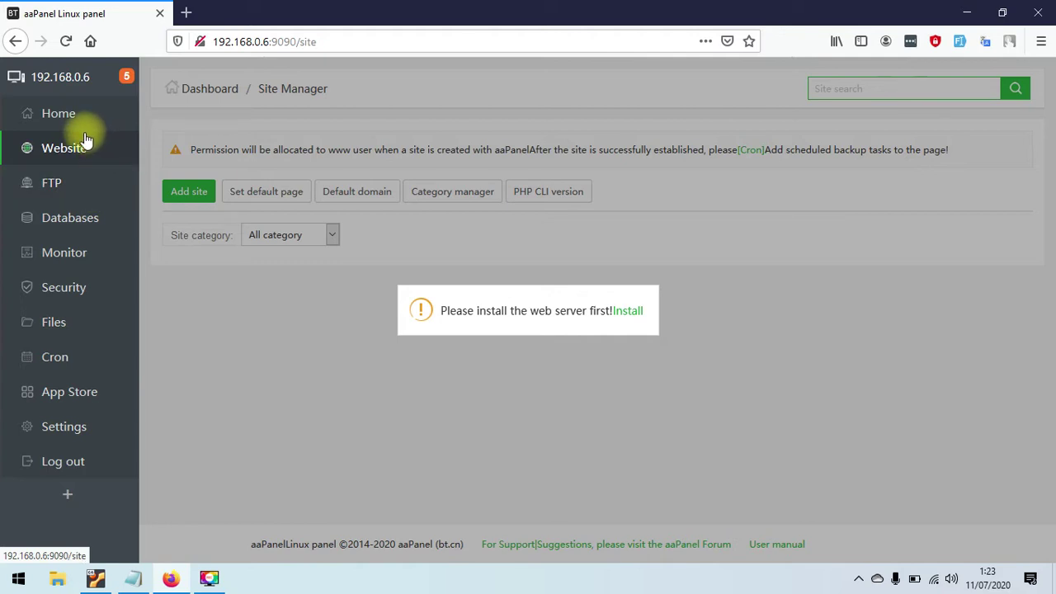
- Look through the FTP, Databases and Monitor pages, then open Security, which lists seven firewall port rules
left_click(83, 183)
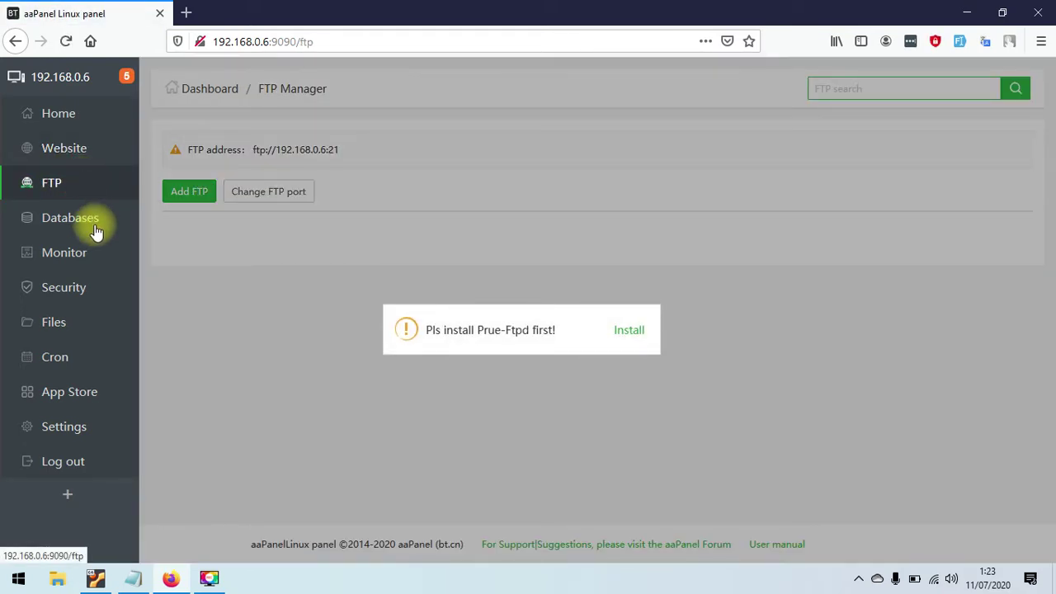
left_click(107, 219)
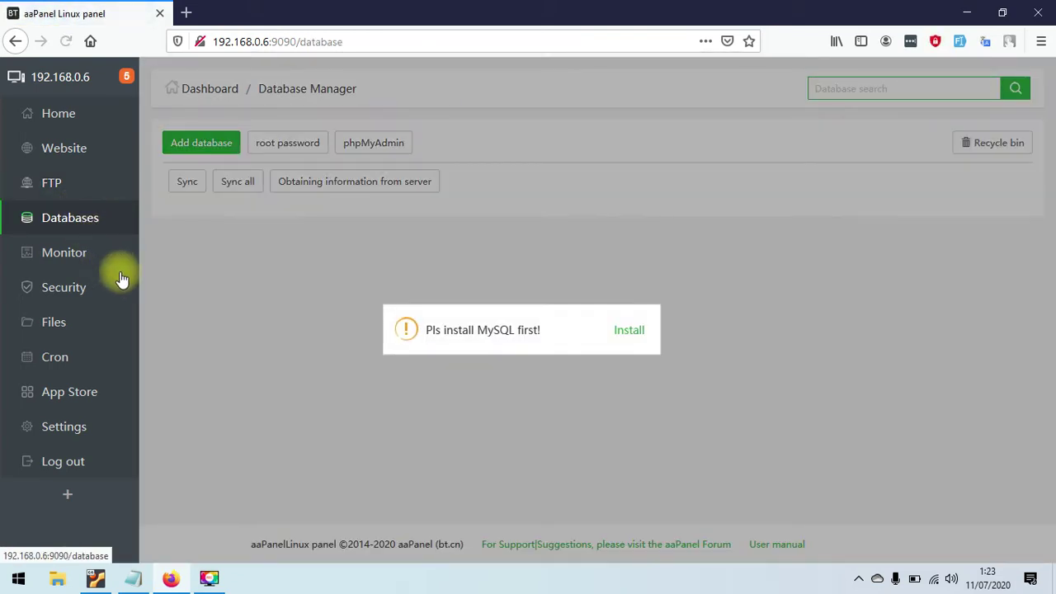
left_click(66, 257)
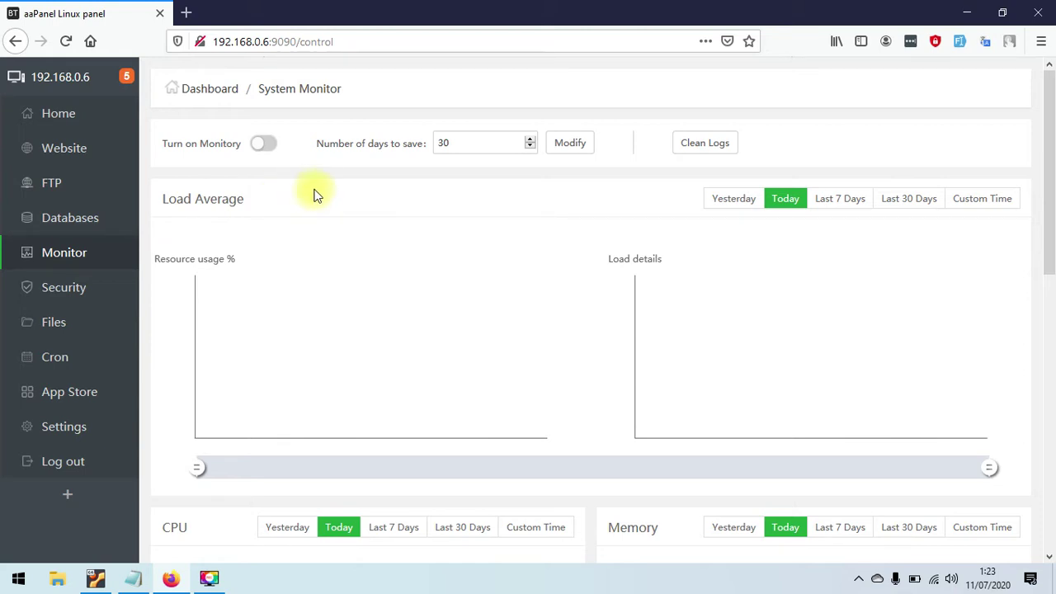
mouse_move(1055, 178)
left_mouse_down()
mouse_move(1055, 305)
mouse_move(1055, 163)
left_mouse_up()
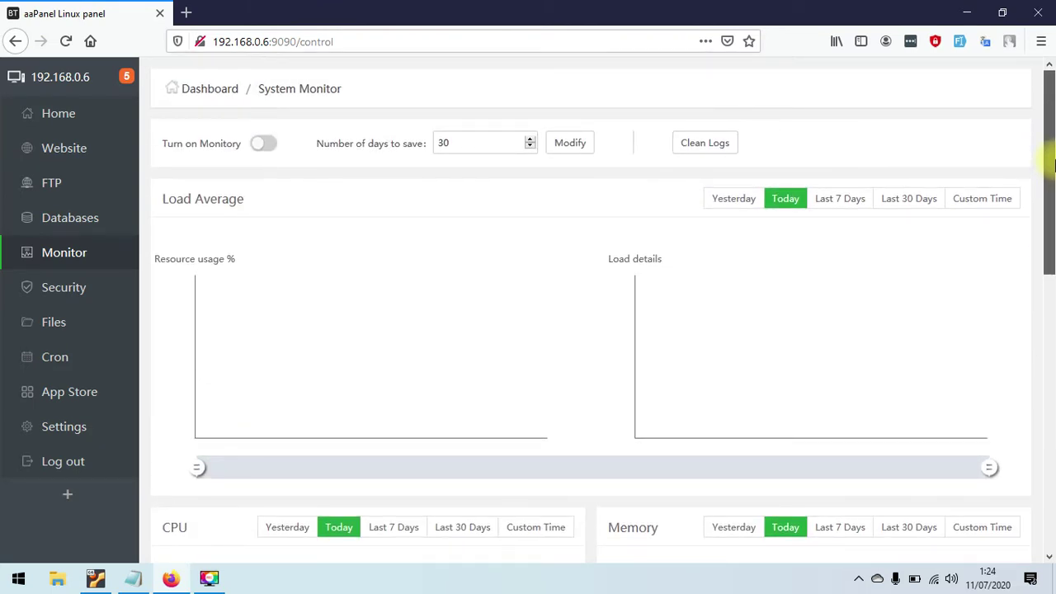
left_click_drag(1055, 165, 1055, 190)
left_click(28, 295)
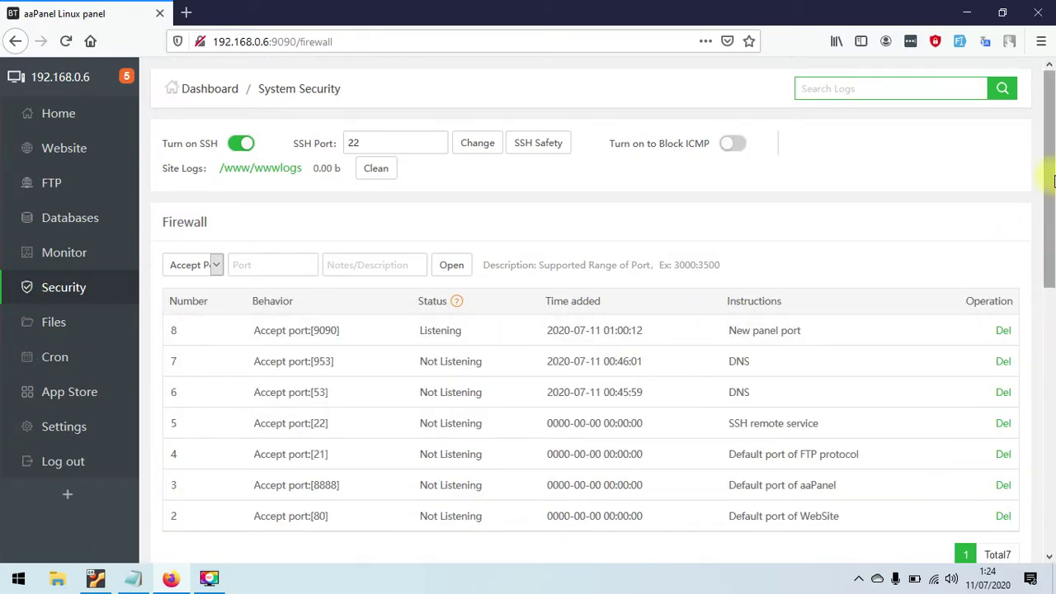
scroll(1046, 272, "down", 5)
left_click_drag(1053, 357, 1052, 155)
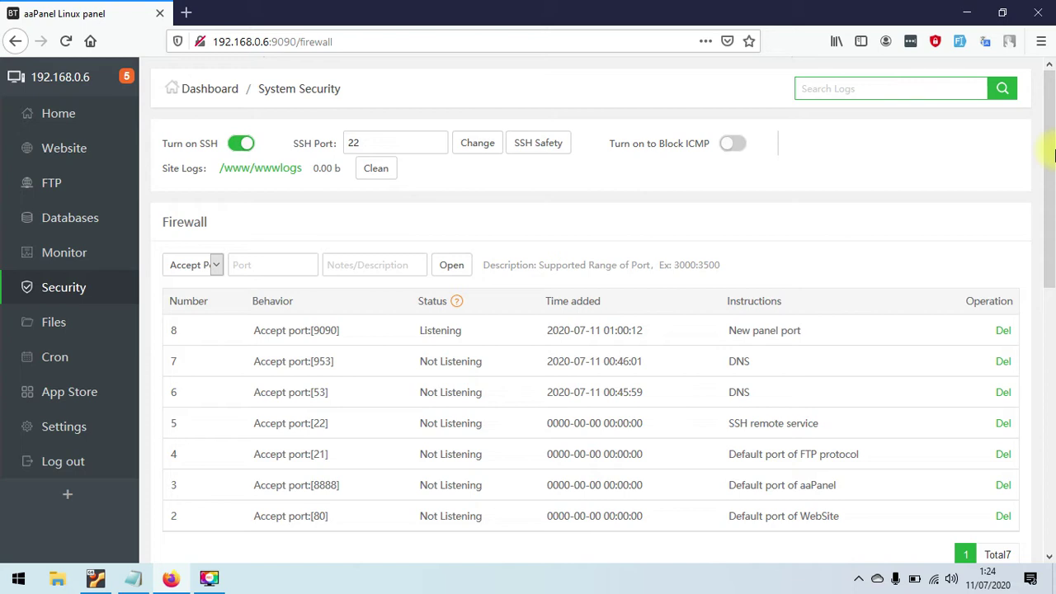
left_click_drag(1053, 155, 1052, 204)
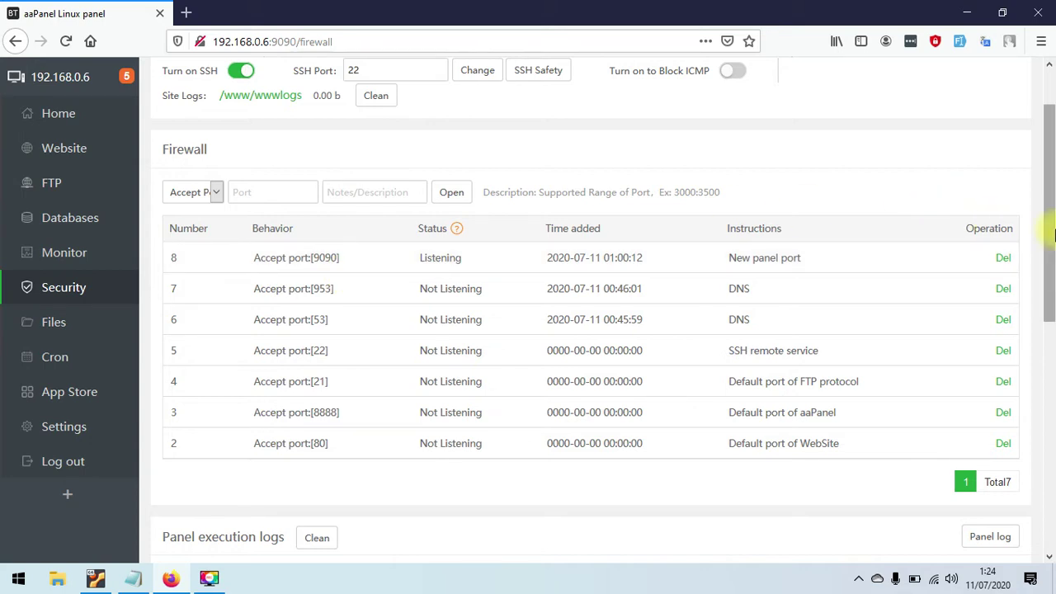
left_click_drag(1052, 232, 1053, 227)
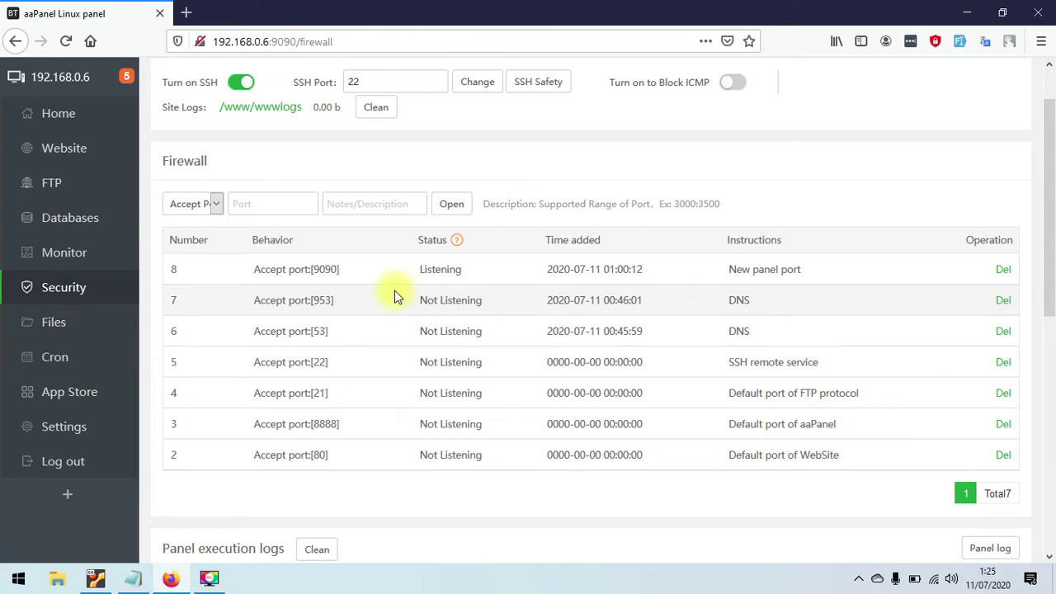
left_click_drag(1049, 233, 1053, 273)
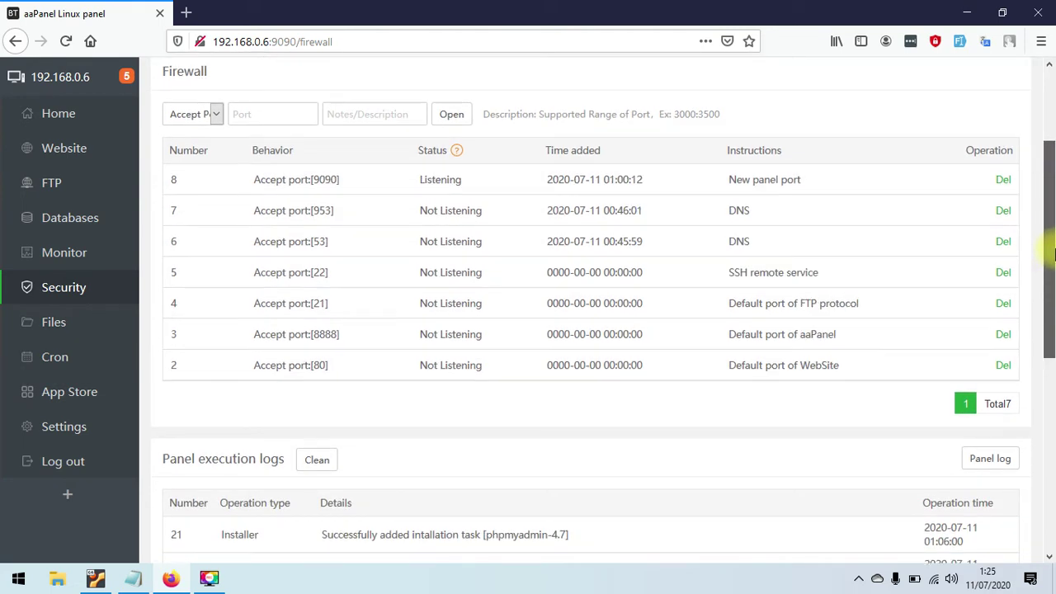
scroll(817, 250, "up", 2)
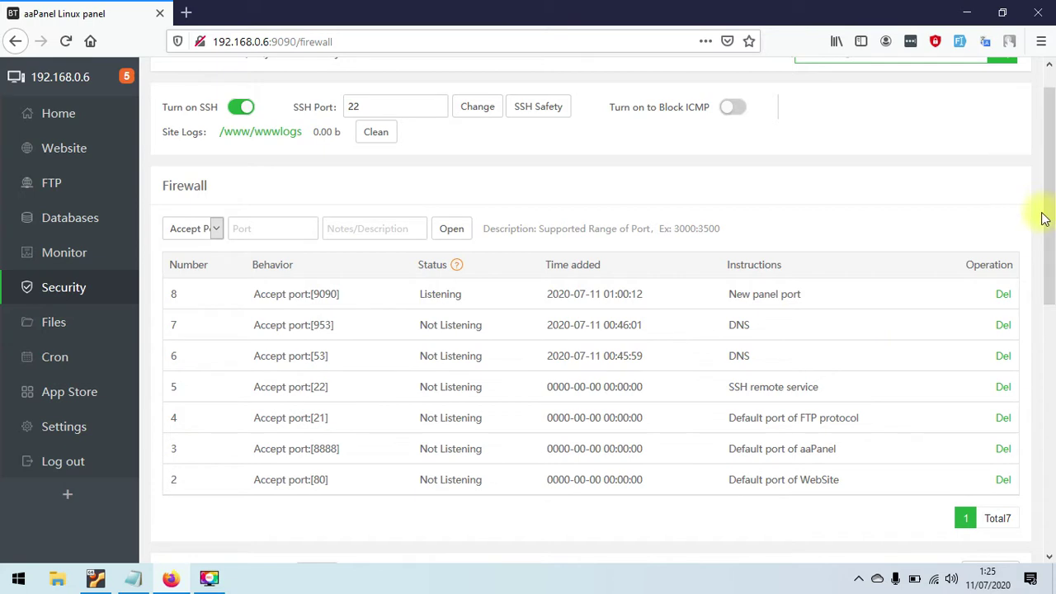
left_click_drag(1051, 205, 1052, 287)
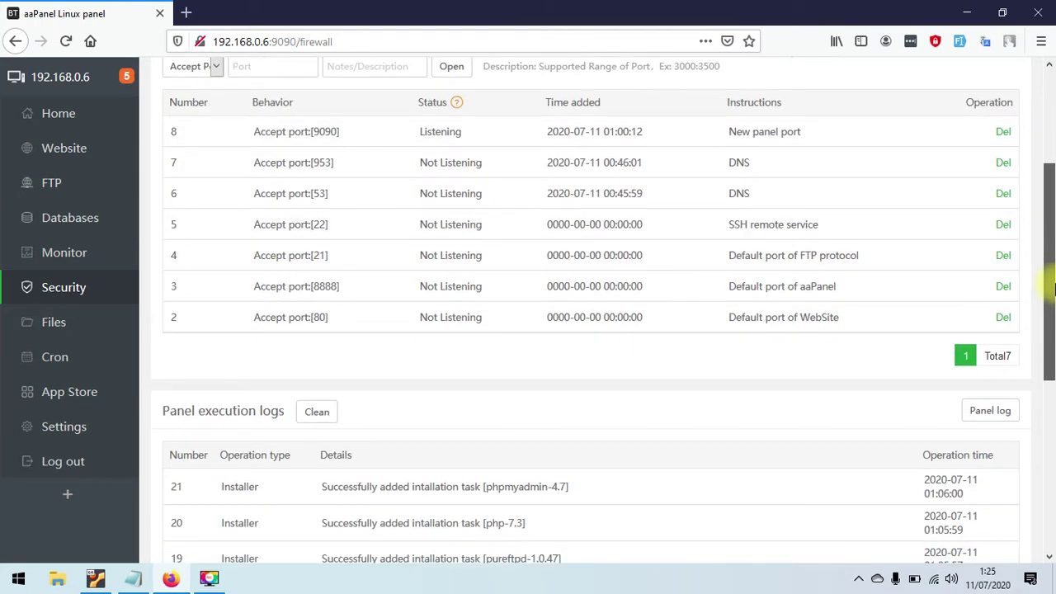
left_click_drag(1054, 287, 1054, 176)
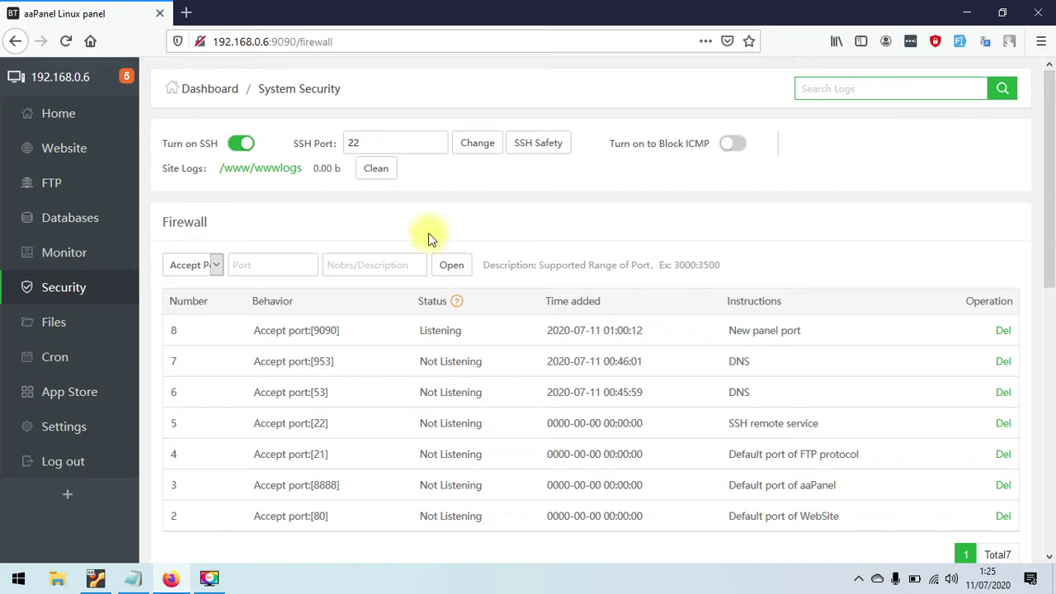
- Open the file manager at the empty /www/wwwroot folder
left_click(62, 337)
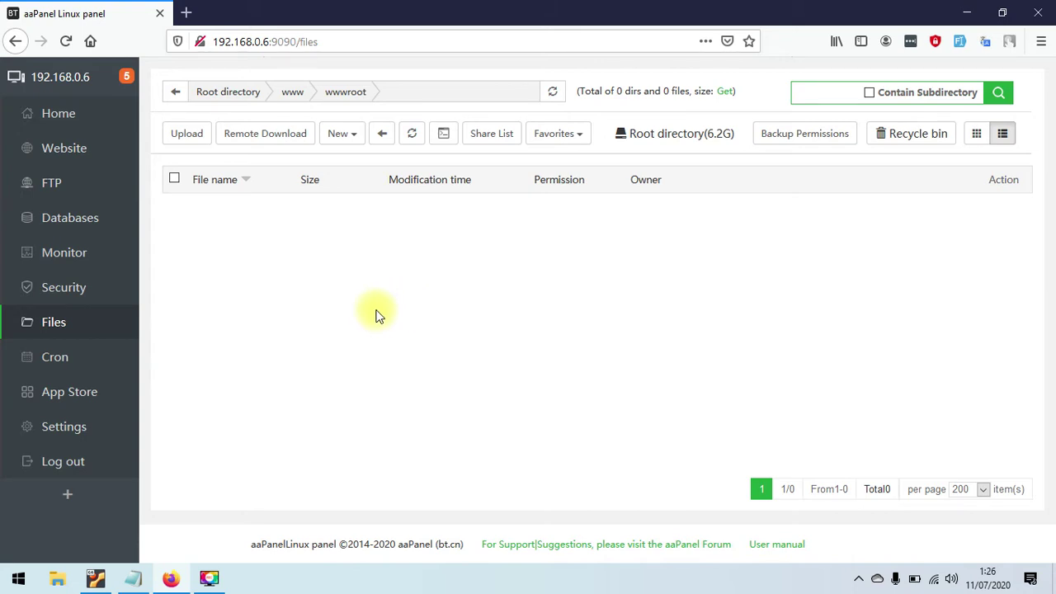
left_click(76, 354)
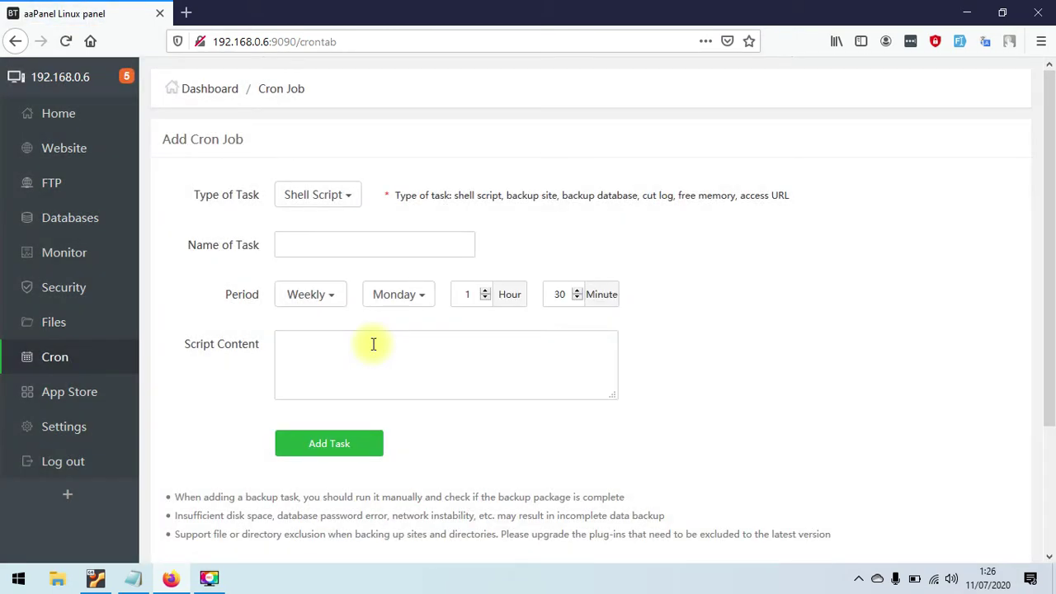
left_click(351, 205)
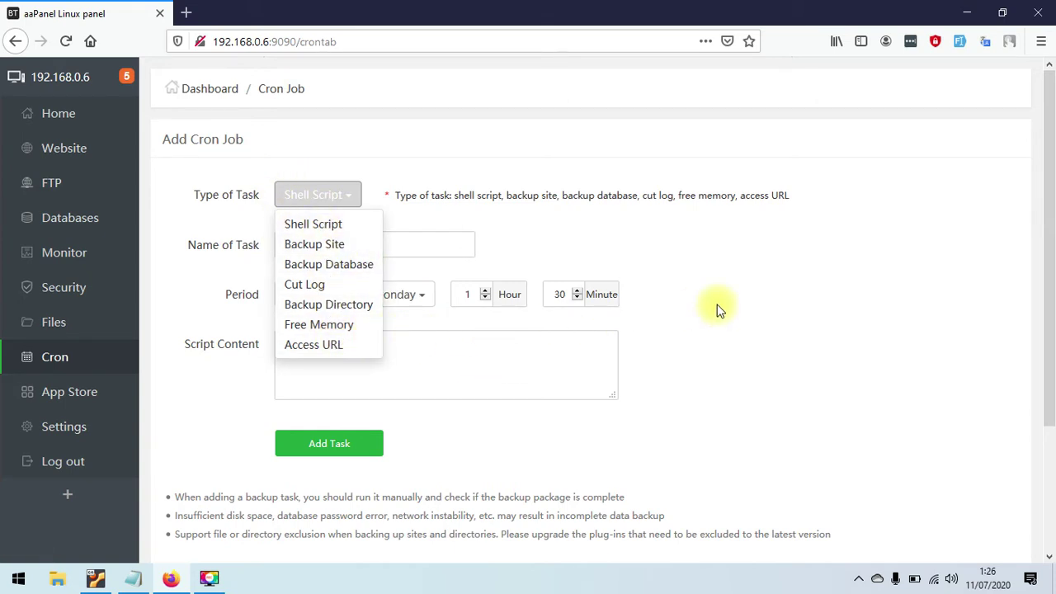
left_click(717, 329)
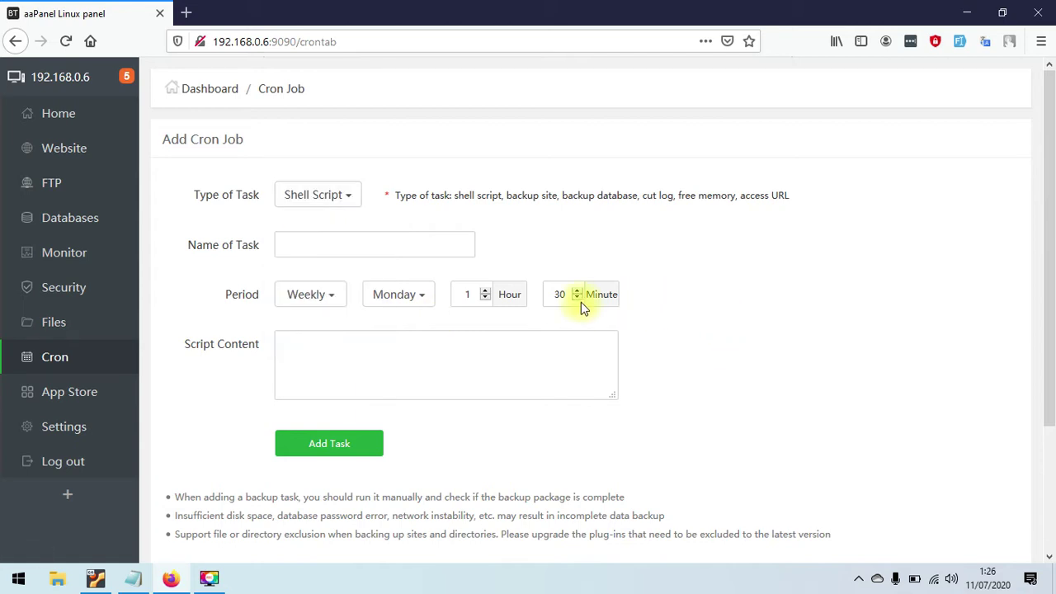
left_click(354, 241)
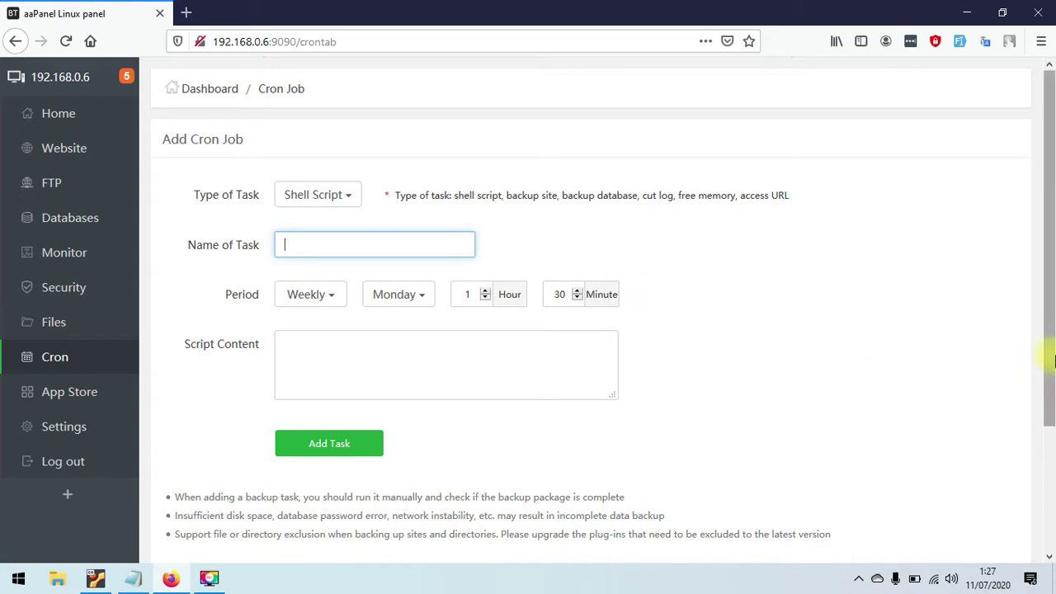
scroll(434, 311, "down", 1)
left_click(434, 310)
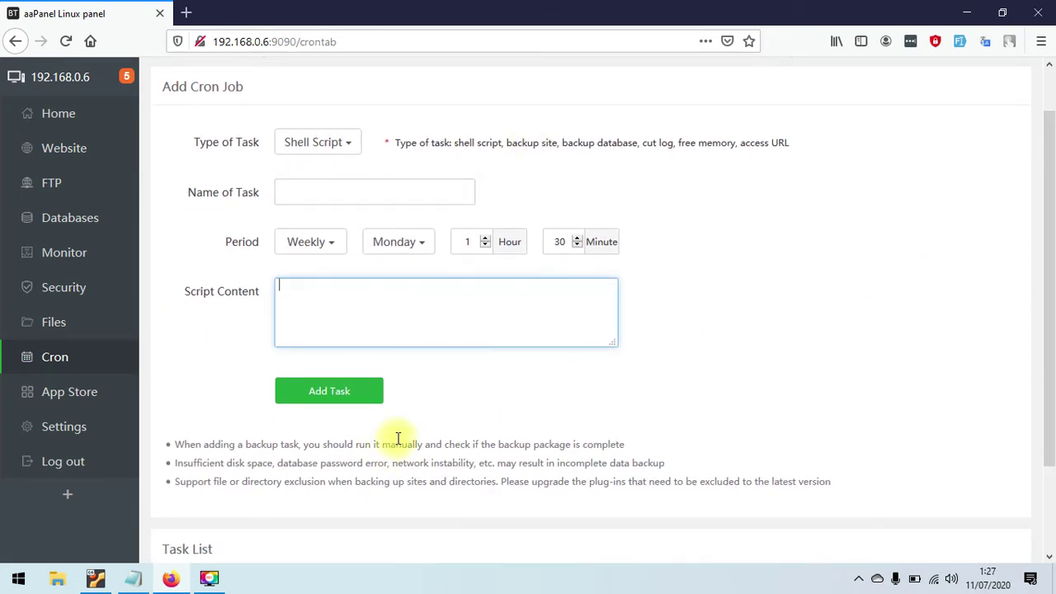
- Make the cron job an Access URL task named 'Buka Google Setiap Hari Jam 9'
left_click(342, 141)
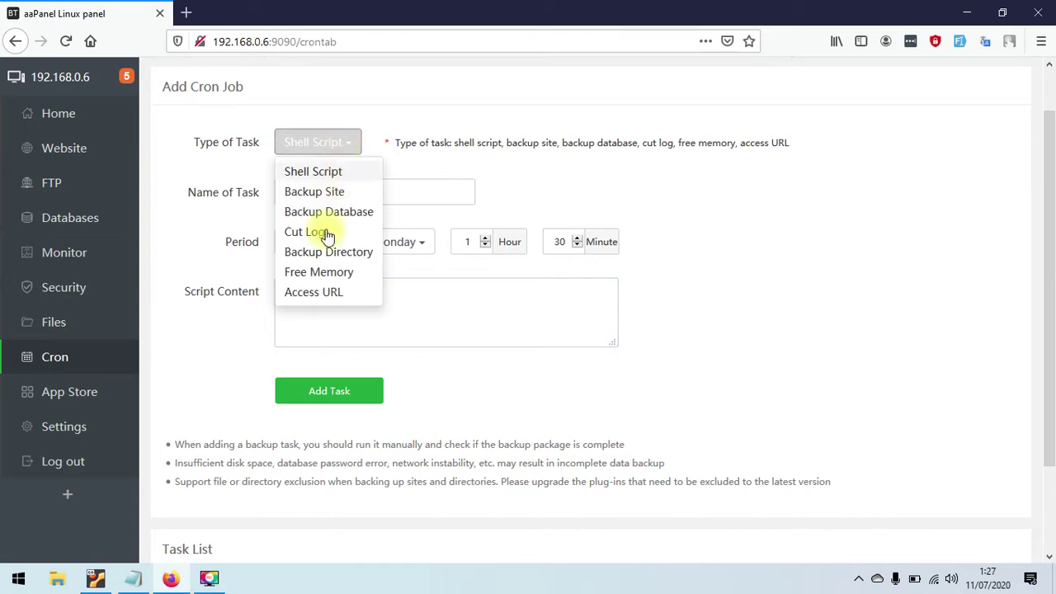
left_click(315, 296)
left_click(388, 196)
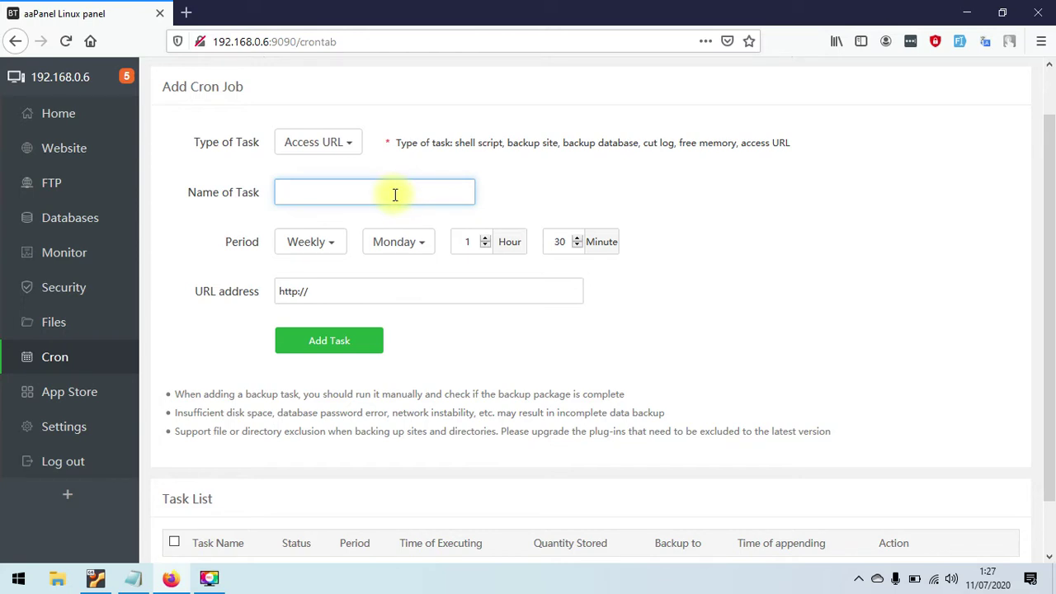
type("Buka Google Se")
type("ap Hari Jam 9")
- Set the task to run daily at hour 9
left_click(299, 247)
left_click(330, 272)
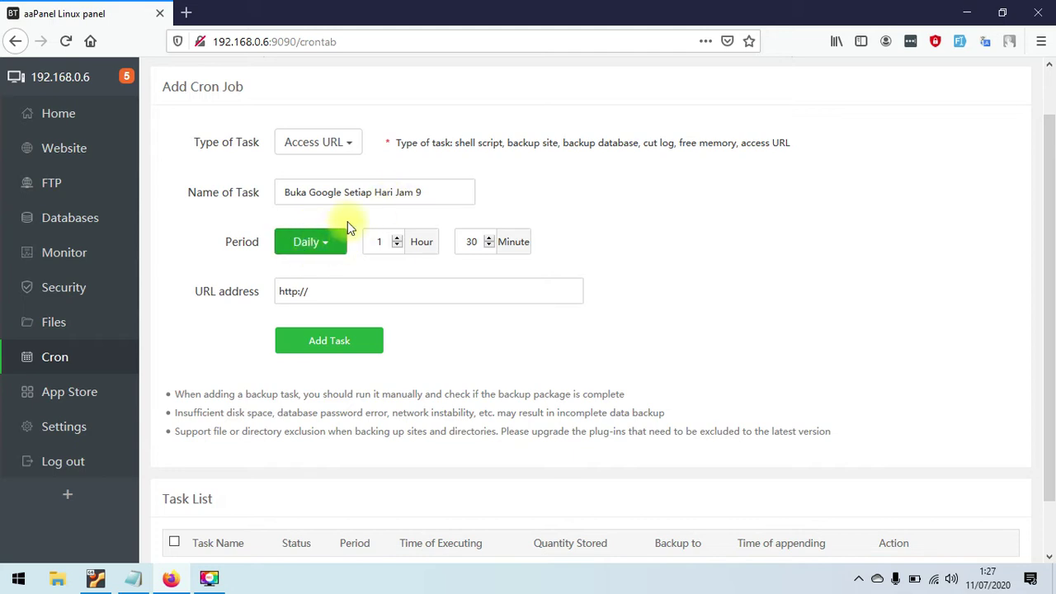
left_click(397, 238)
left_click(397, 239)
left_click(397, 238)
left_click(397, 239)
left_click(396, 239)
left_click(397, 238)
left_click(397, 239)
left_click(397, 239)
left_click(397, 238)
left_click(397, 245)
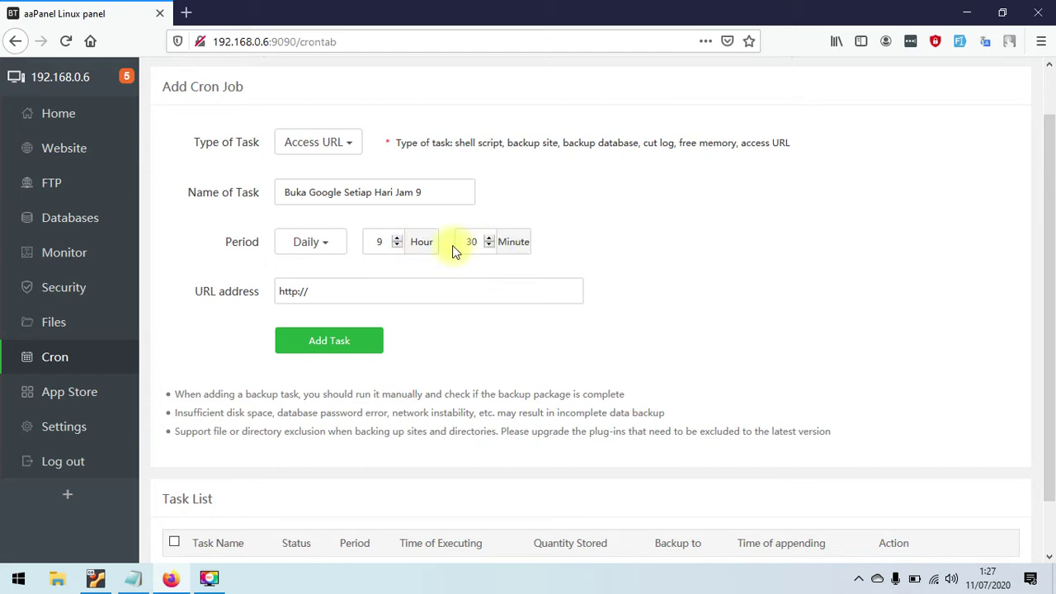
- Set the run minute to 0 and the target URL to google.com
left_click(491, 244)
left_click(491, 246)
left_click(491, 245)
left_click(491, 245)
left_click(490, 245)
left_click(490, 246)
left_click(490, 246)
left_click(491, 246)
left_click(490, 246)
left_click(490, 246)
left_click(490, 245)
left_click(491, 246)
left_click(490, 246)
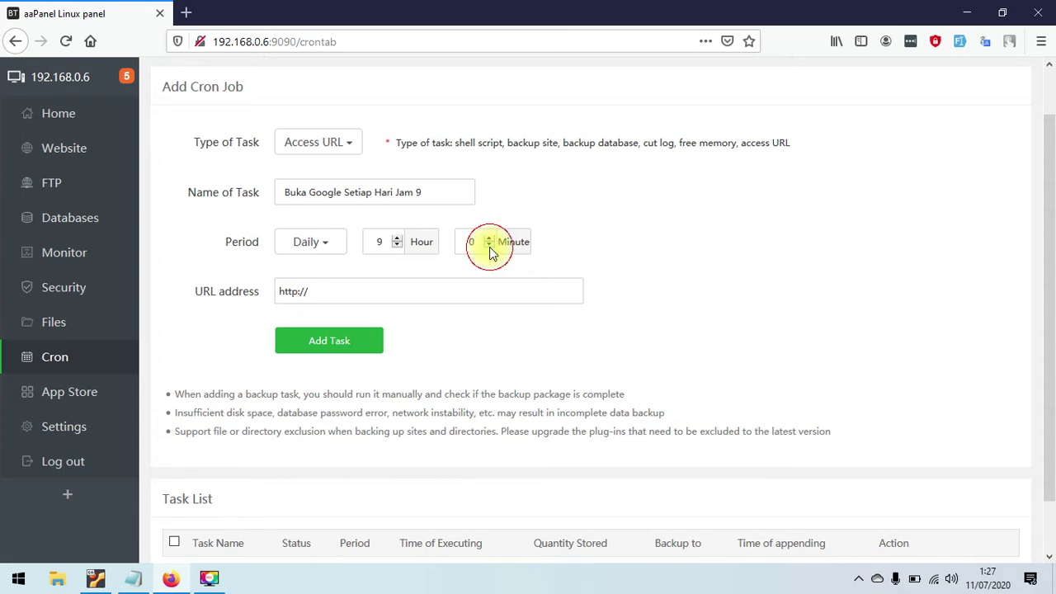
left_click(395, 291)
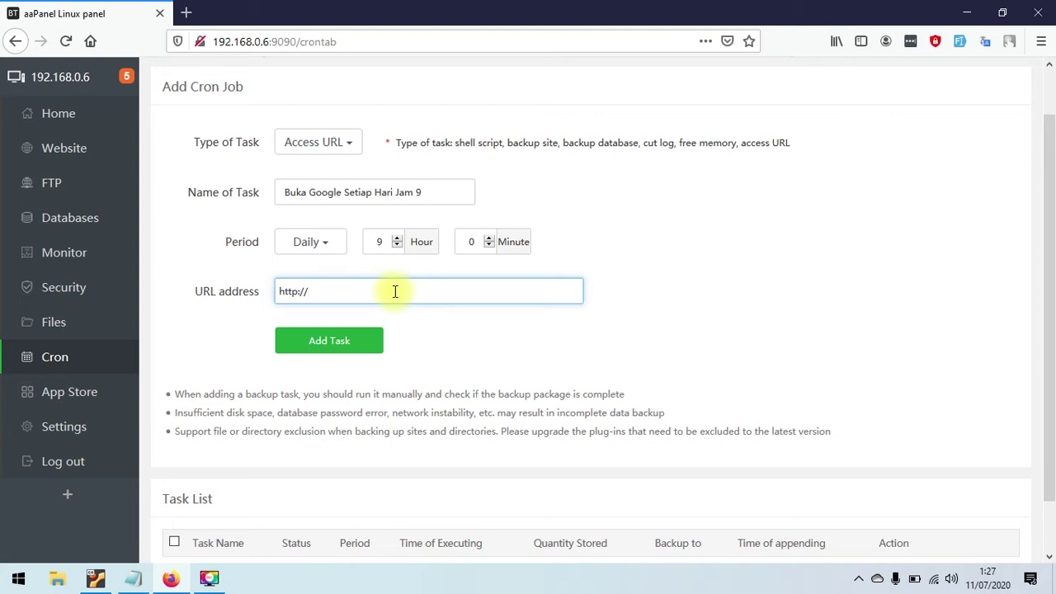
type("google.com")
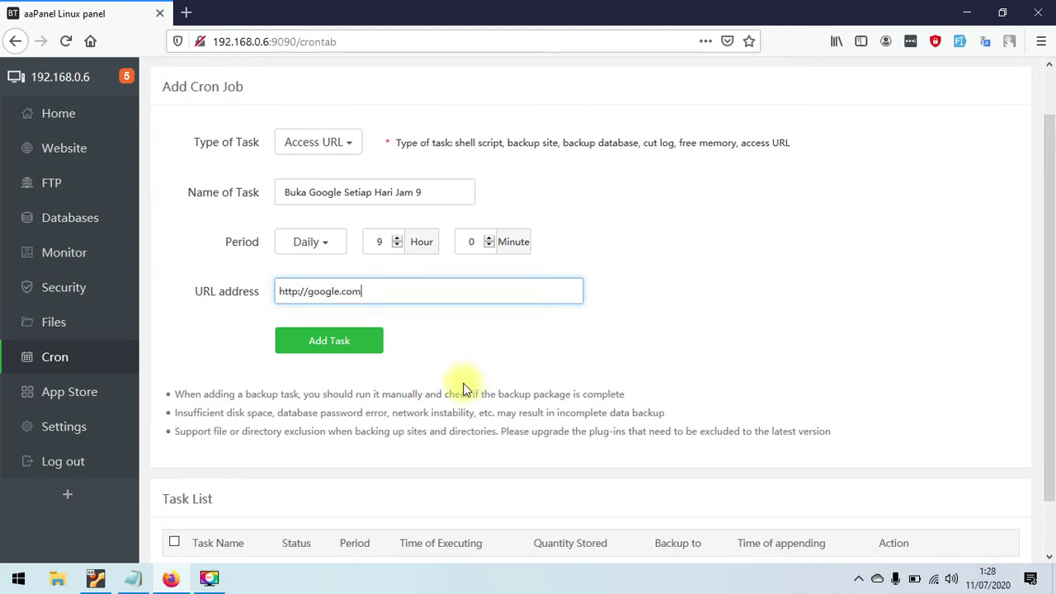
- Add the task and scroll to the Task List to confirm it runs daily at 9:00
left_click(346, 344)
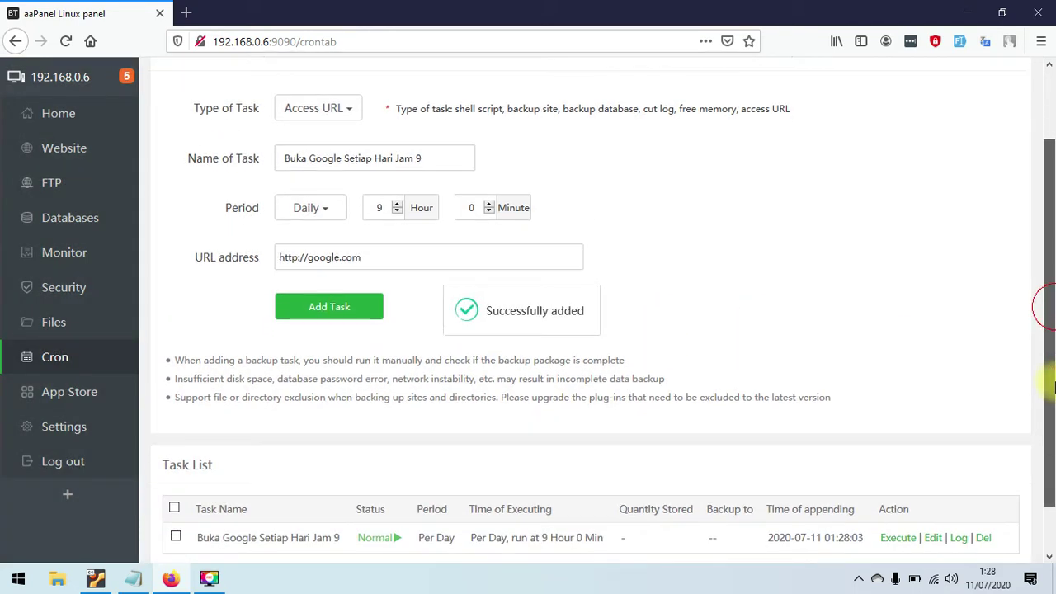
scroll(1053, 423, "down", 2)
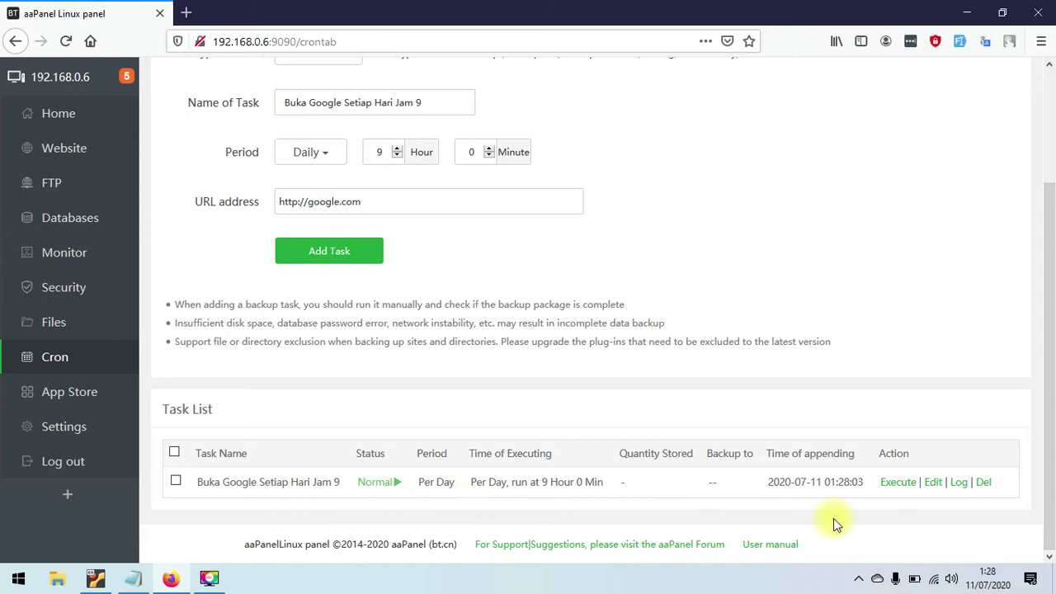
left_click_drag(1053, 517, 1054, 509)
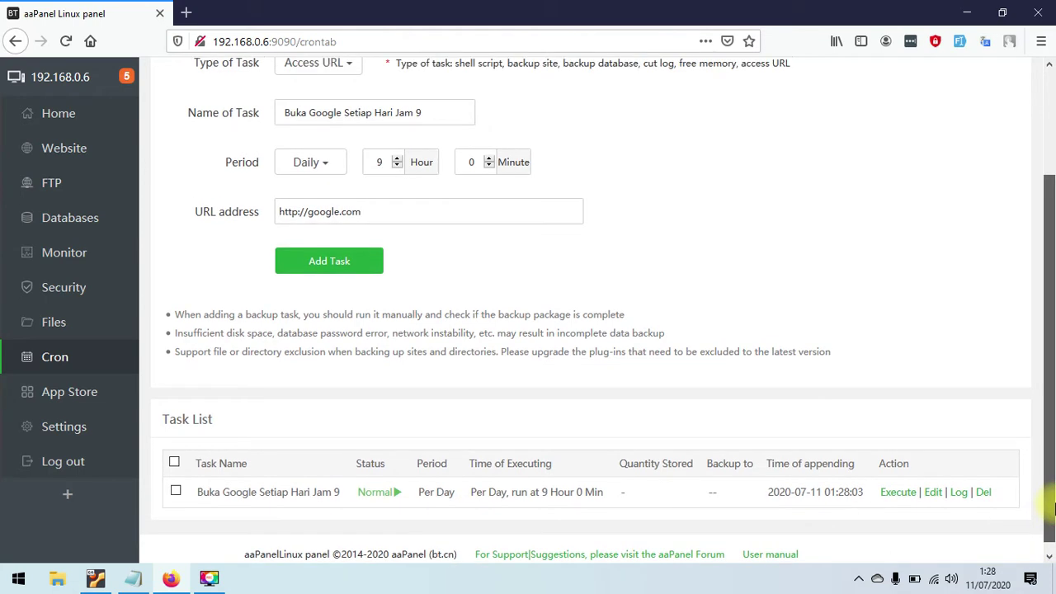
left_click_drag(1054, 509, 1053, 412)
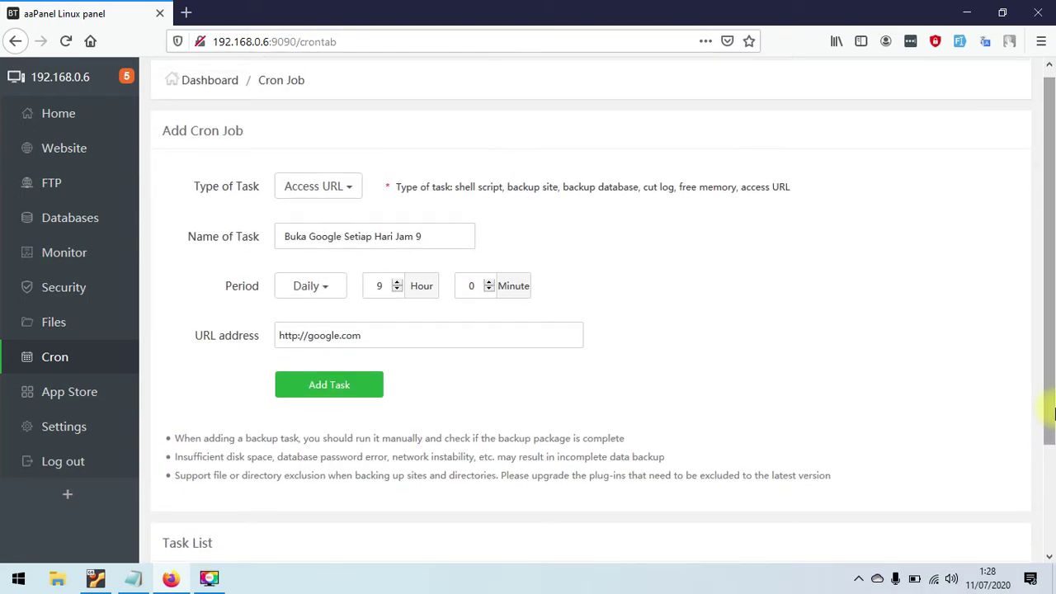
left_click_drag(1054, 413, 1054, 371)
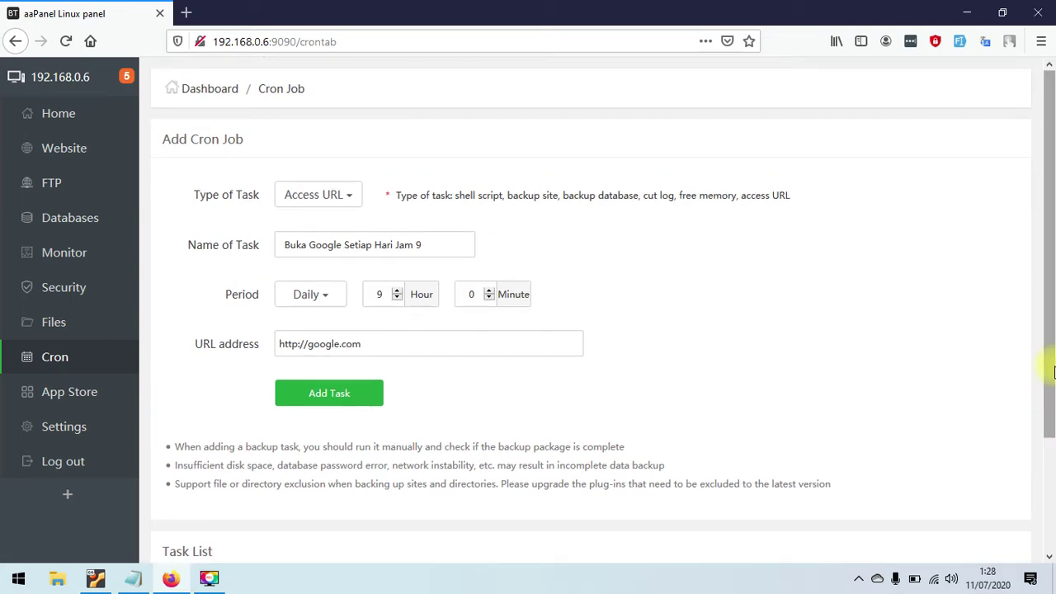
mouse_move(1053, 372)
left_mouse_down()
mouse_move(1051, 472)
mouse_move(1045, 355)
left_mouse_up()
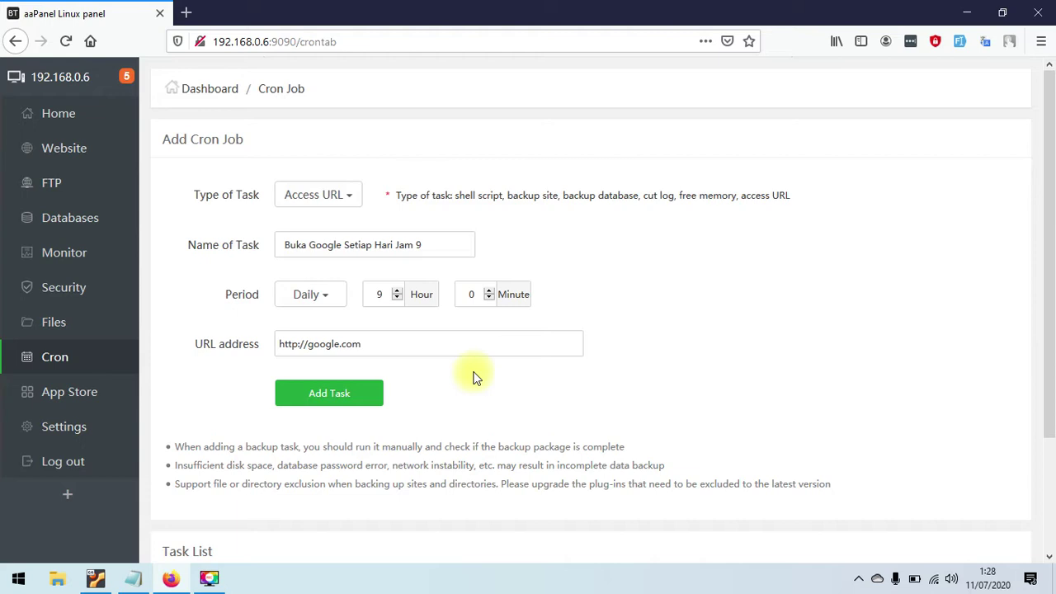
left_click_drag(1049, 292, 1048, 395)
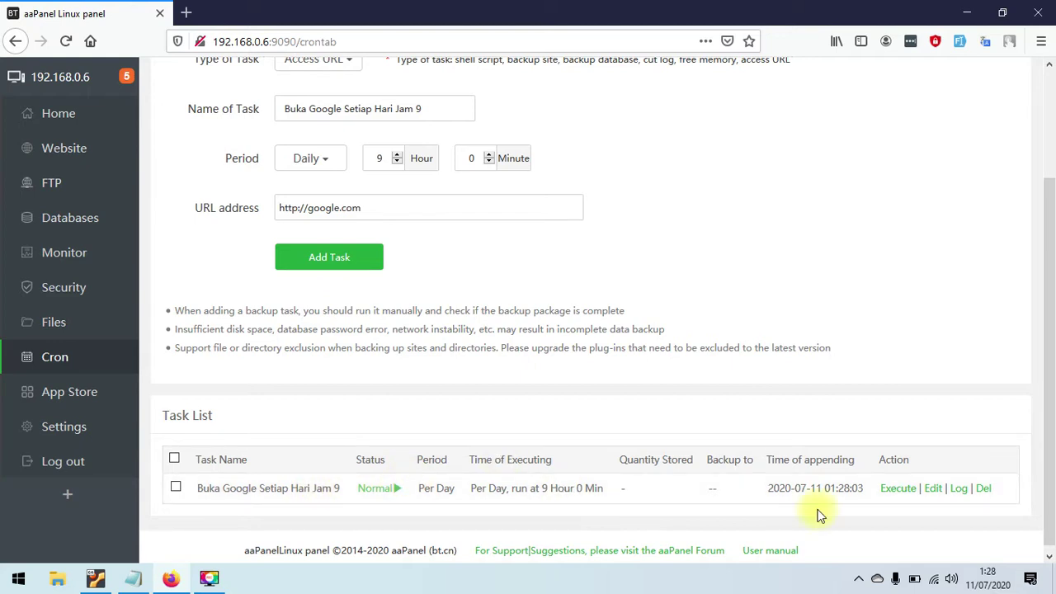
- Delete the 'Buka Google Setiap Hari Jam 9' cron job, then return to the App Store
left_click(984, 487)
left_click(535, 316)
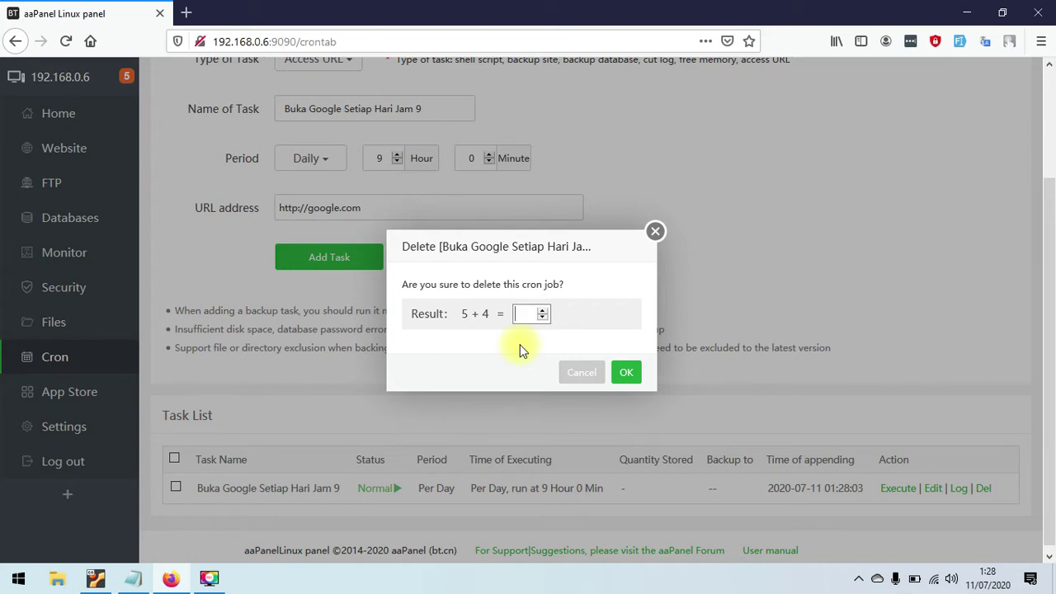
type("9")
left_click(629, 373)
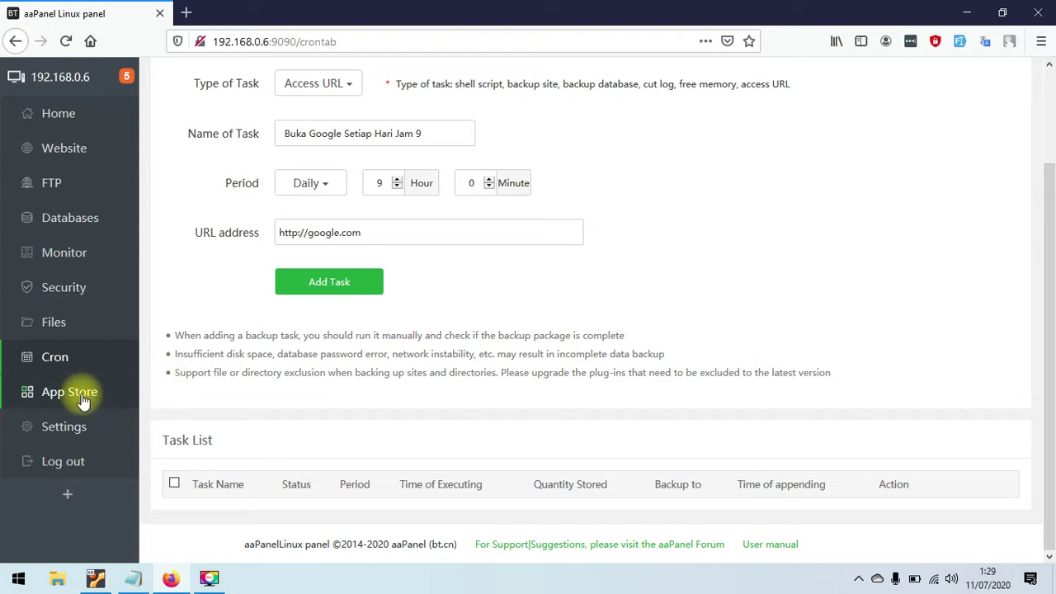
left_click(122, 394)
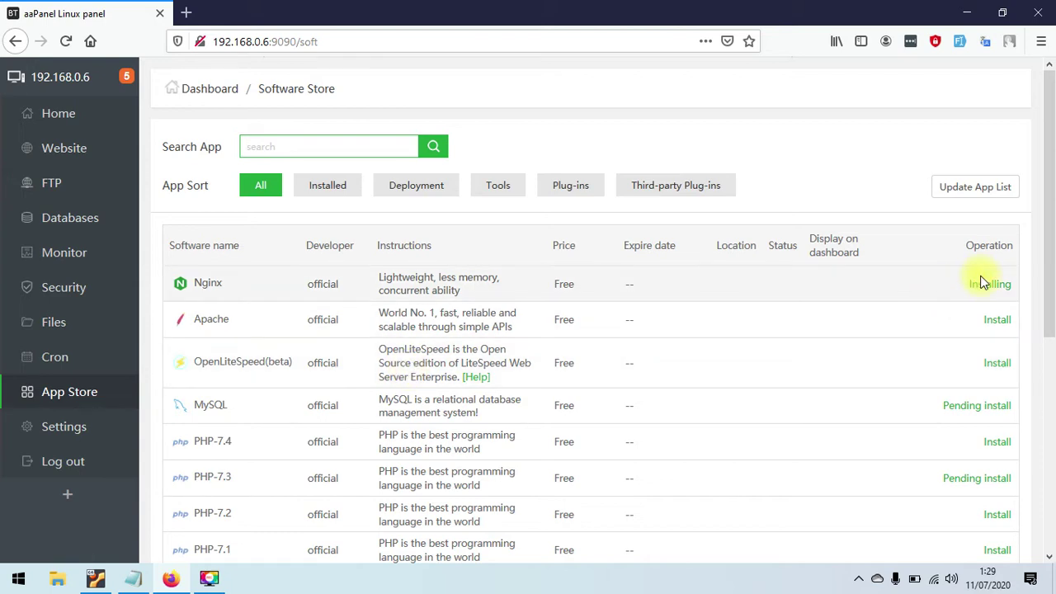
left_click(981, 287)
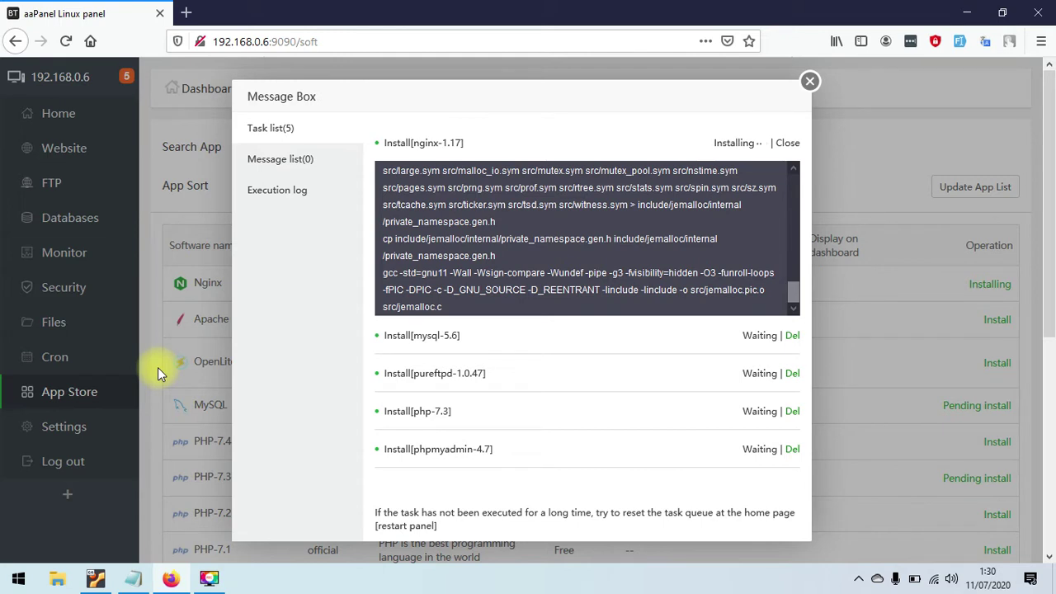
left_click(811, 80)
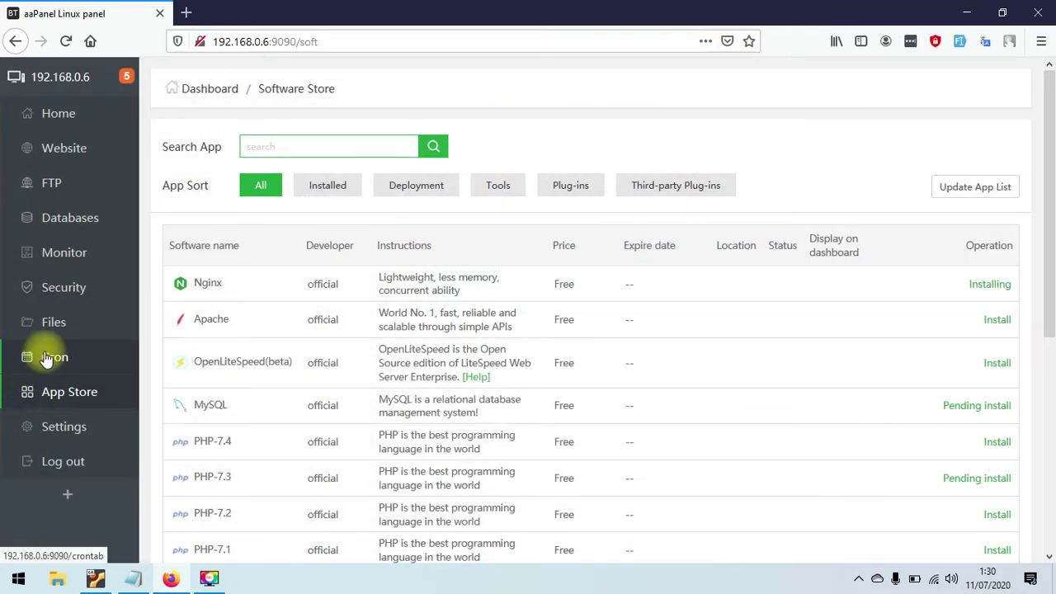
- Open the file manager again at the empty /www/wwwroot directory
left_click(69, 327)
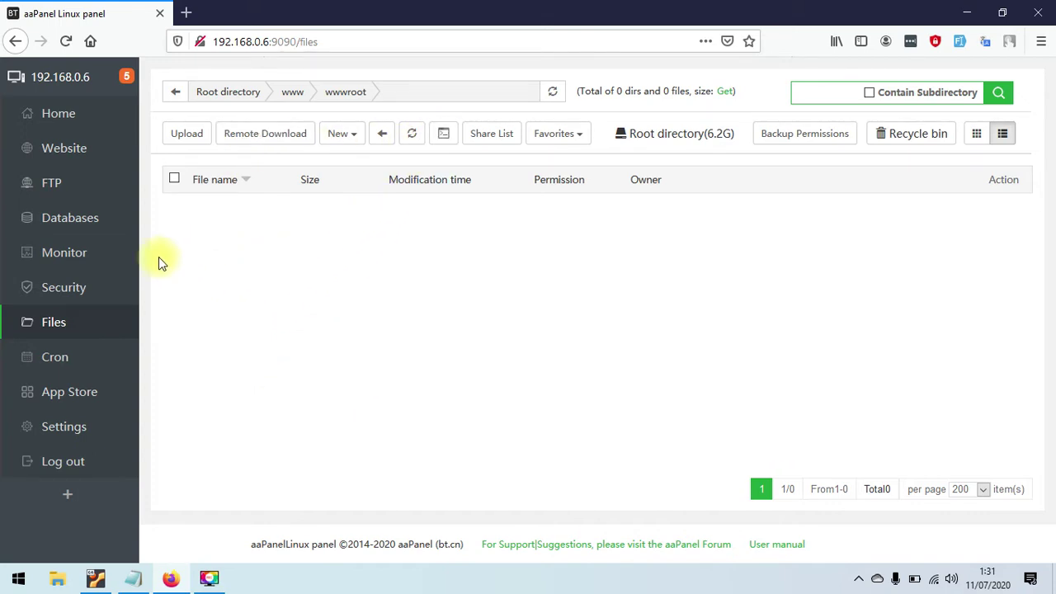
left_click(445, 142)
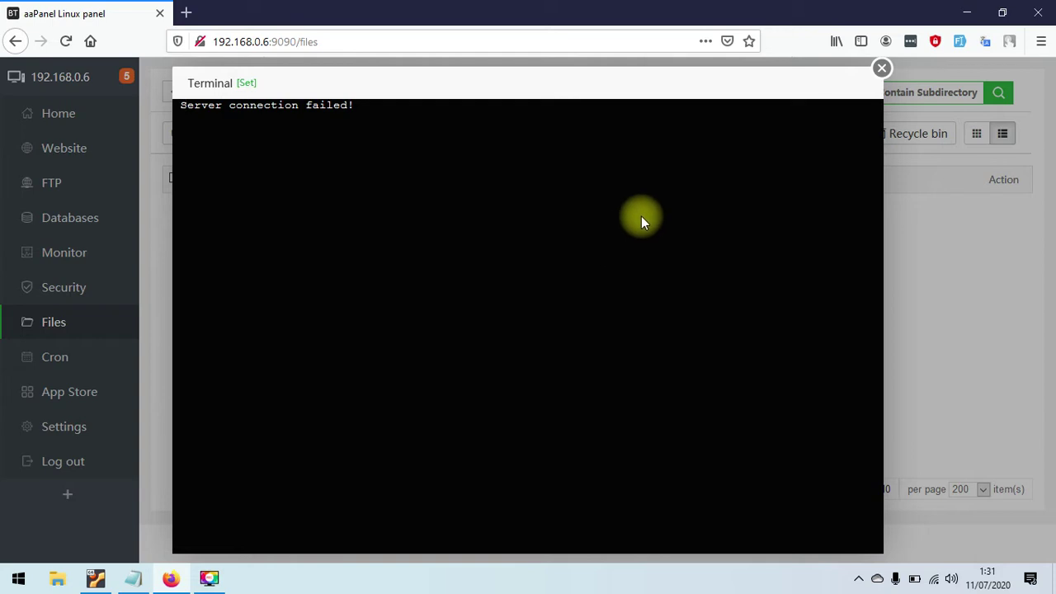
left_click(882, 70)
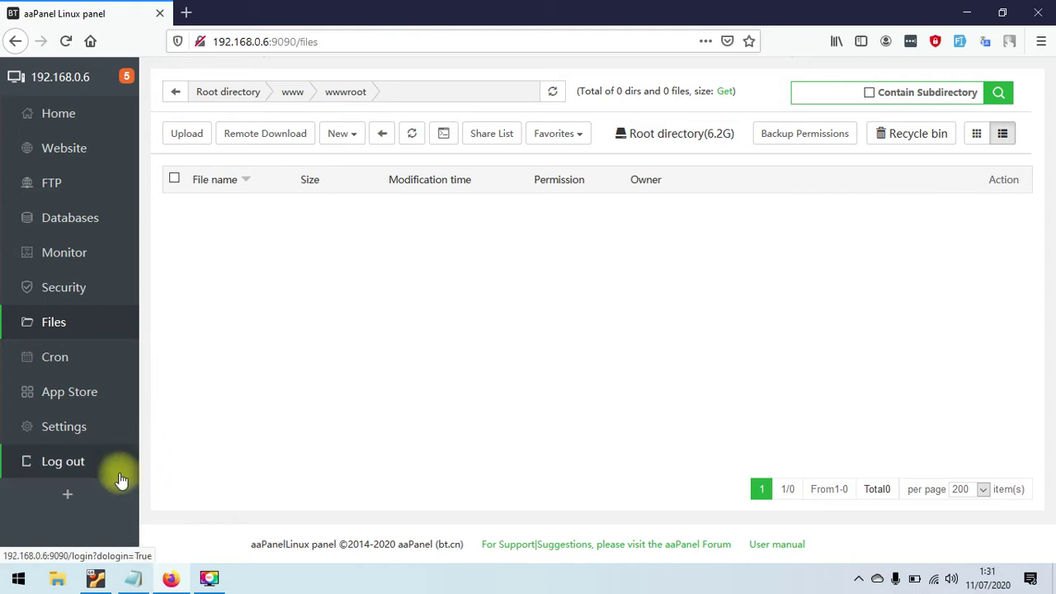
- Go back to the App Store and show the queue with Nginx 1.17 compiling and four others waiting
left_click(96, 402)
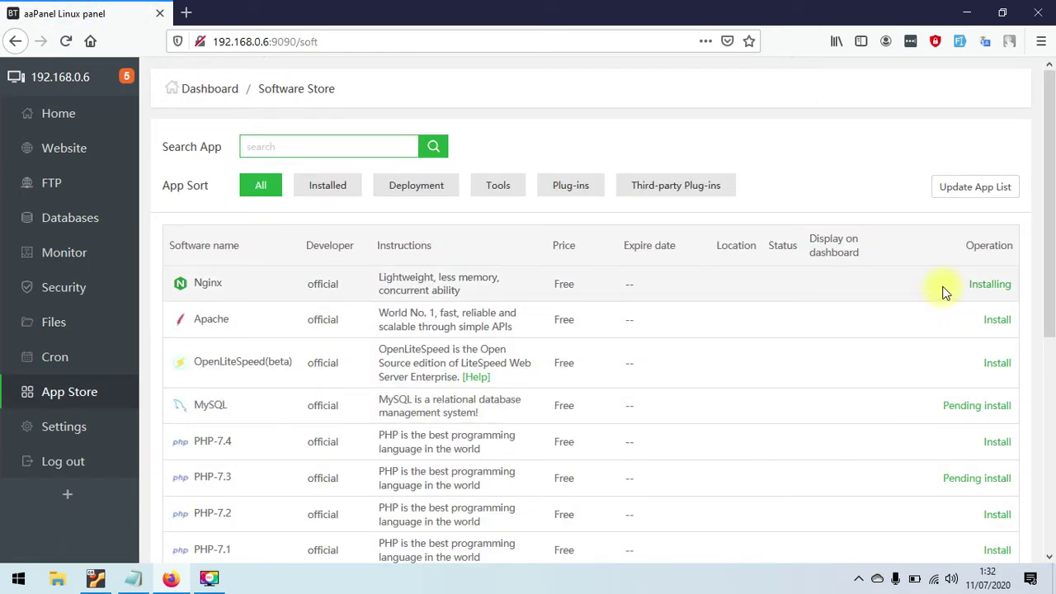
left_click(981, 284)
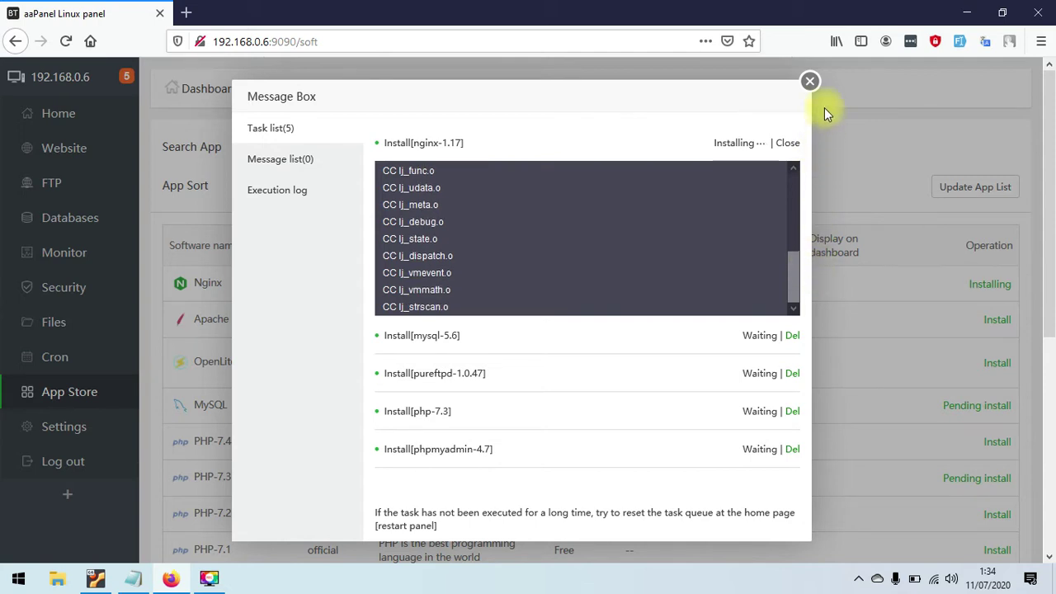
left_click(811, 81)
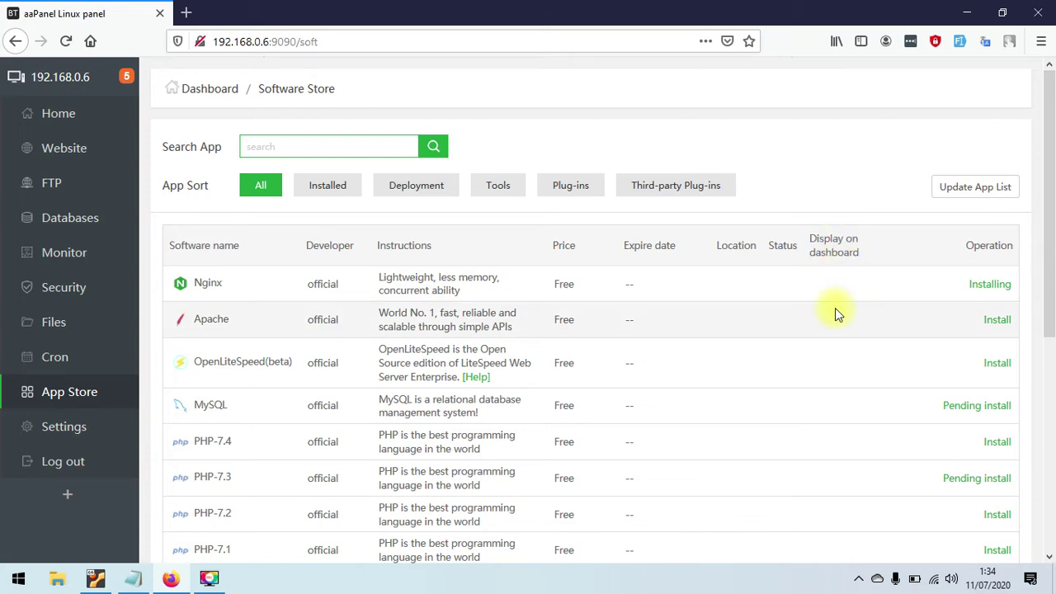
left_click_drag(1050, 263, 1047, 330)
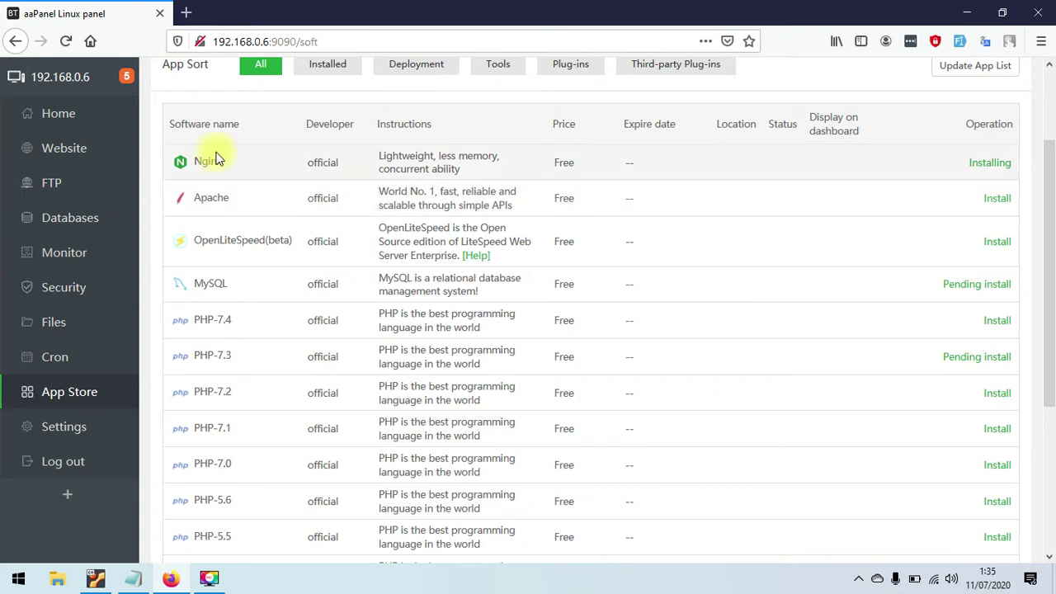
left_click(55, 111)
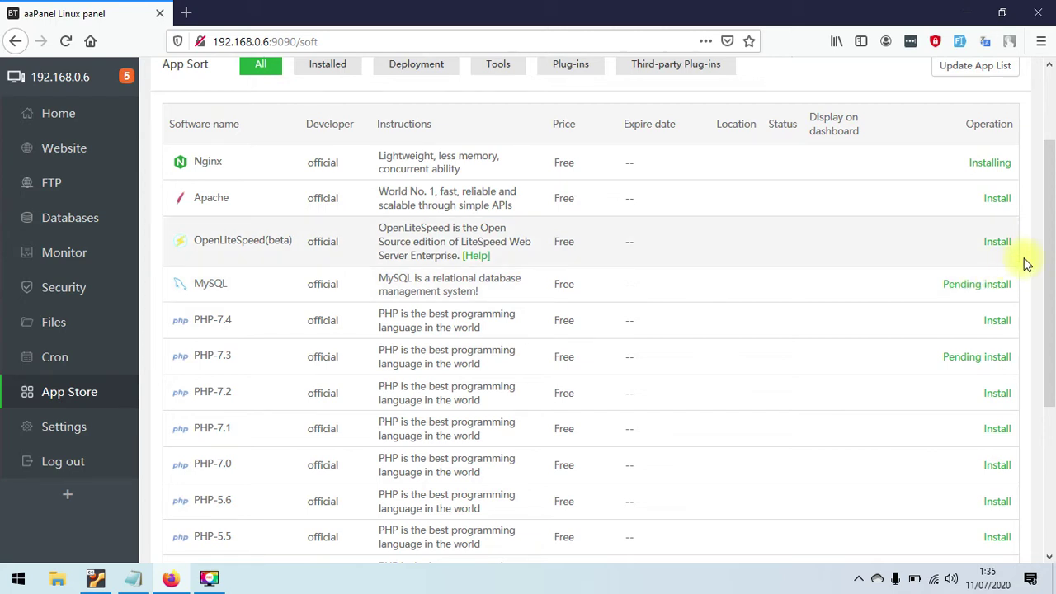
left_click_drag(1050, 241, 1054, 164)
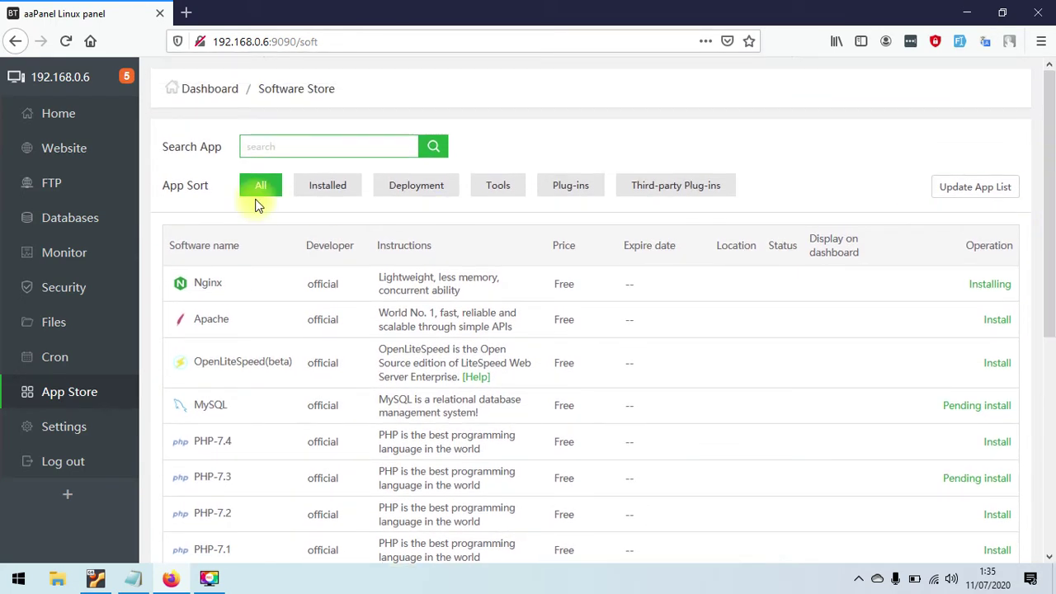
left_click(53, 113)
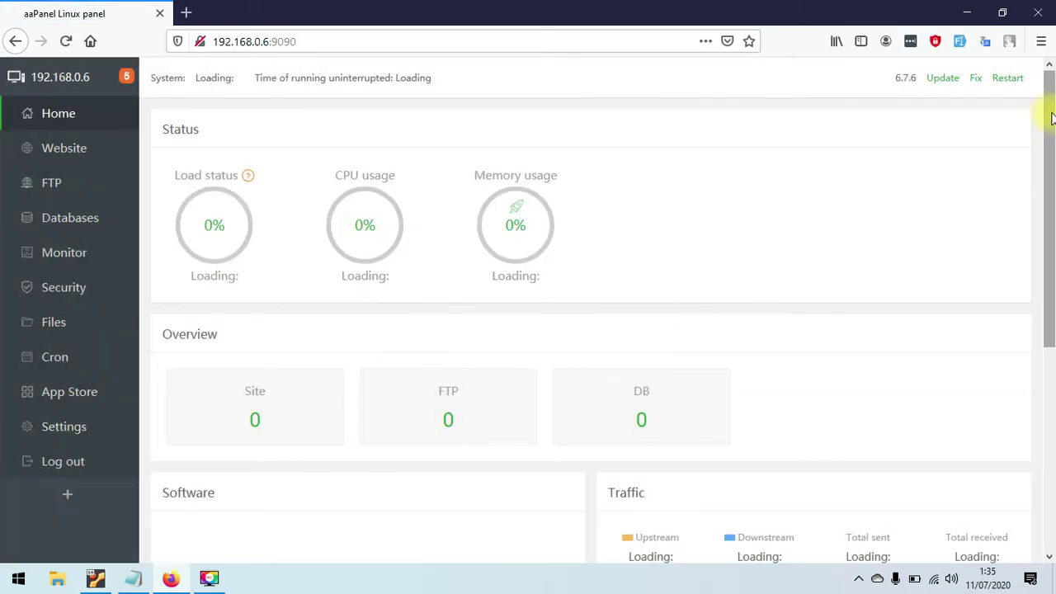
- Scroll the dashboard to review load, CPU, memory, disk and traffic during the installs
scroll(1053, 204, "down", 2)
scroll(1053, 204, "down", 6)
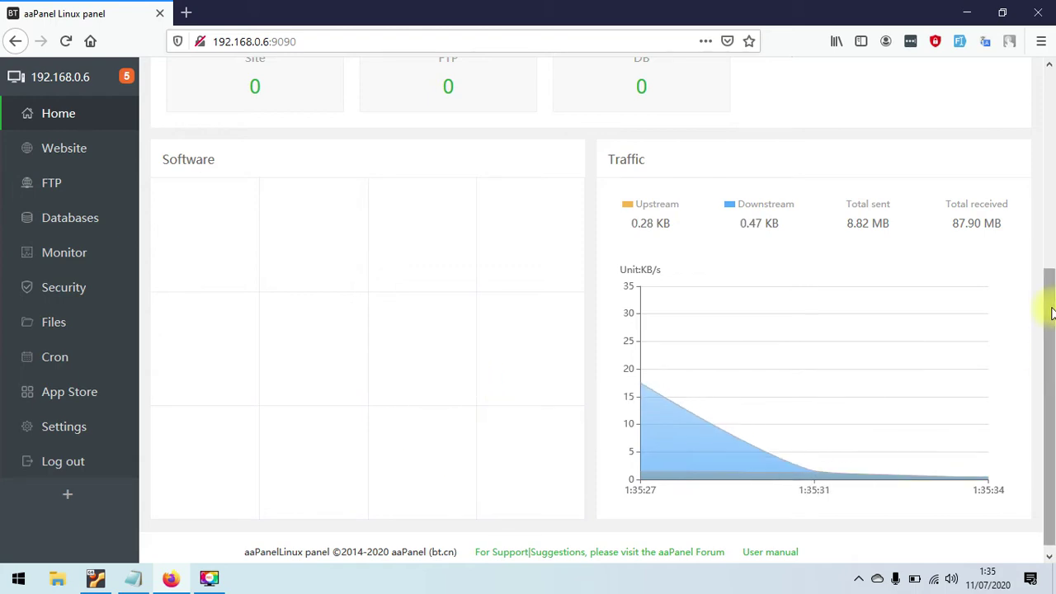
left_click_drag(1051, 306, 1053, 367)
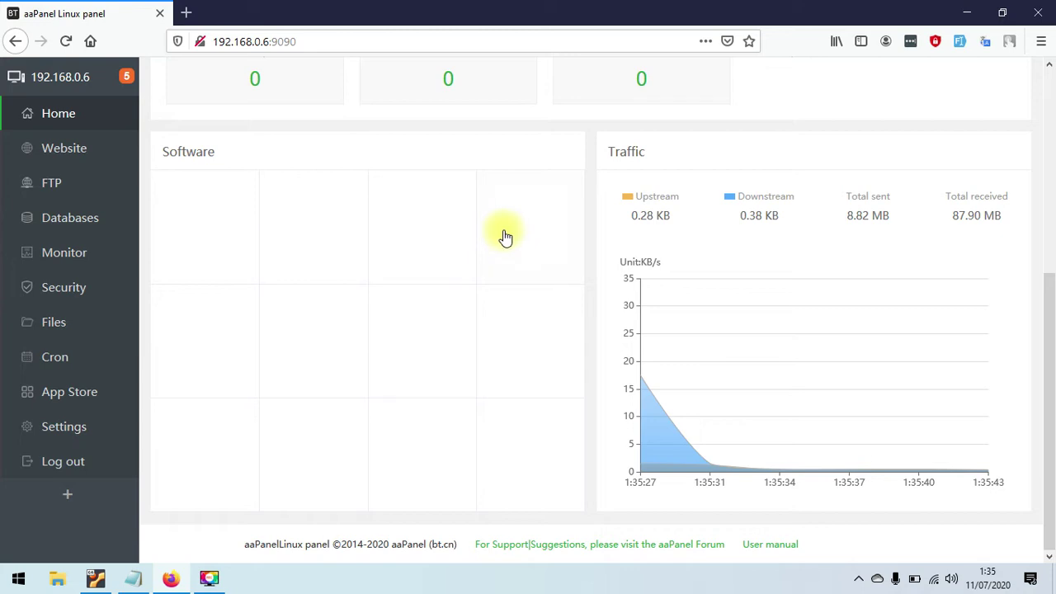
left_click_drag(1051, 353, 1053, 157)
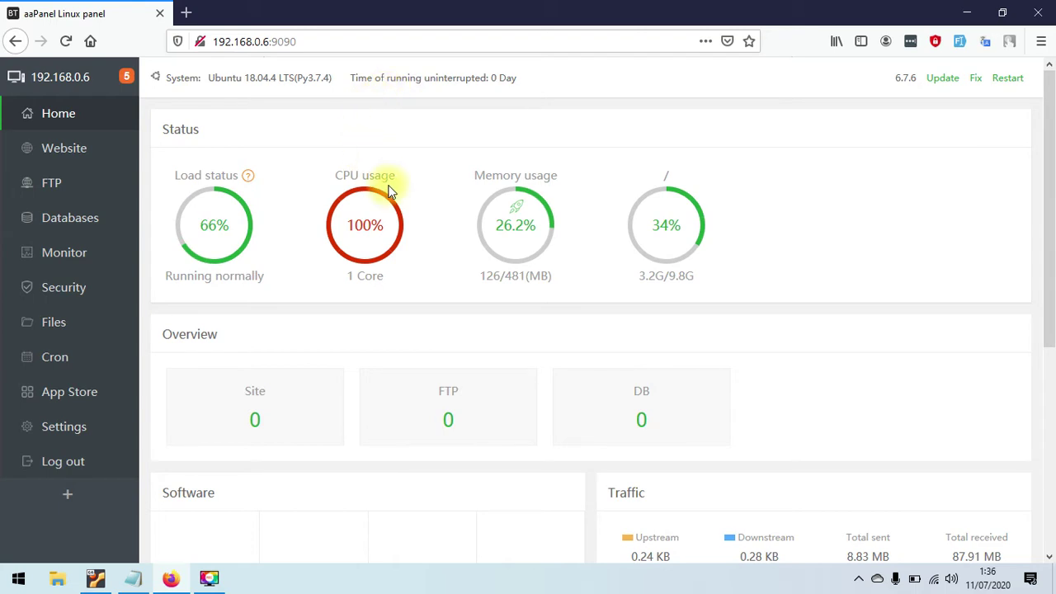
- Scroll back up to Status and open the App Store, where Nginx 1.17.10 is now running
left_click_drag(1048, 171, 1045, 347)
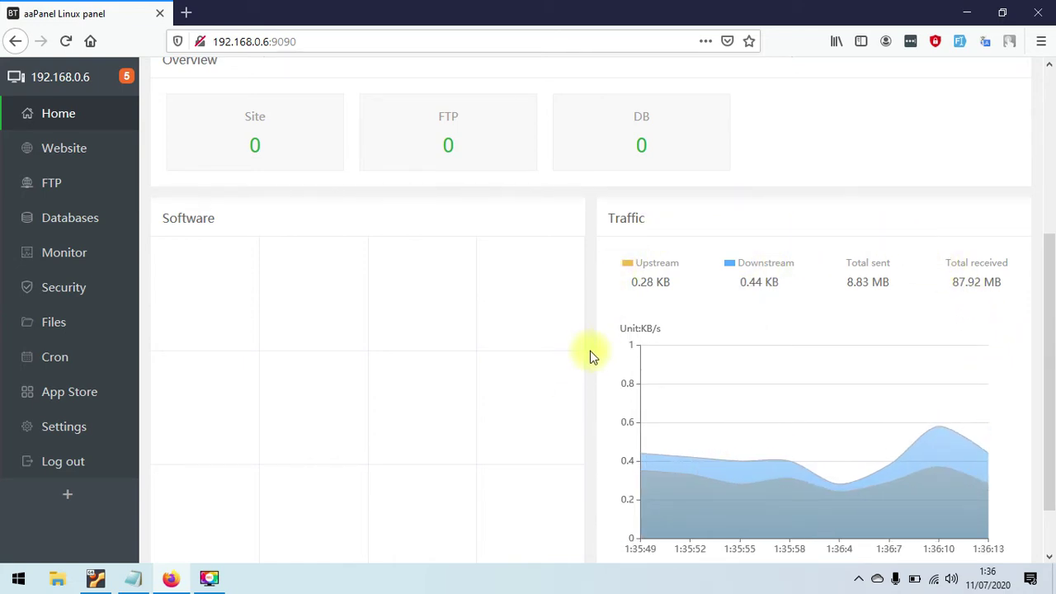
left_click_drag(1047, 372, 1051, 396)
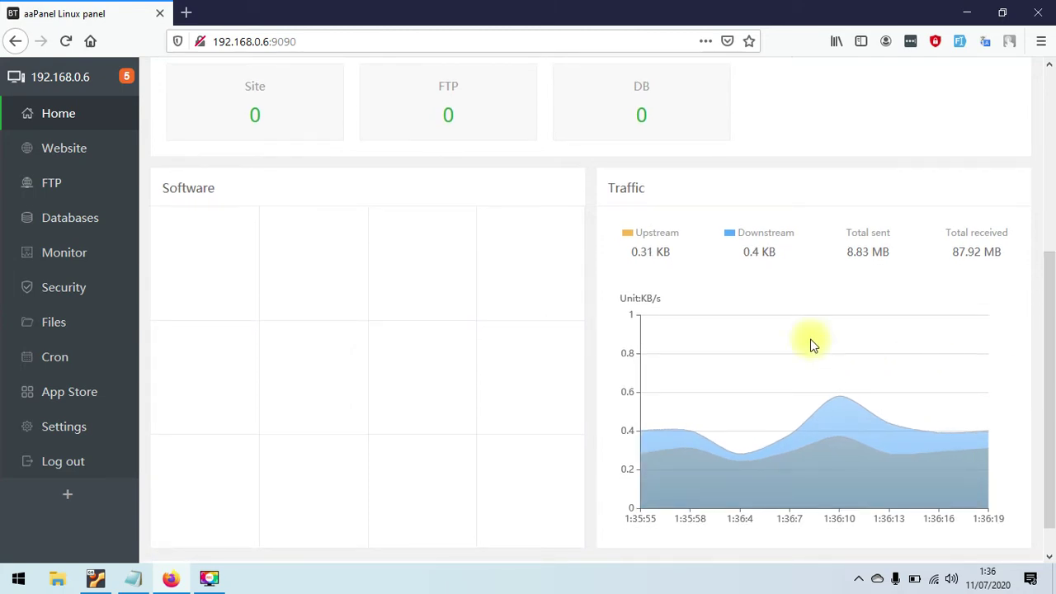
left_click_drag(1053, 298, 1053, 338)
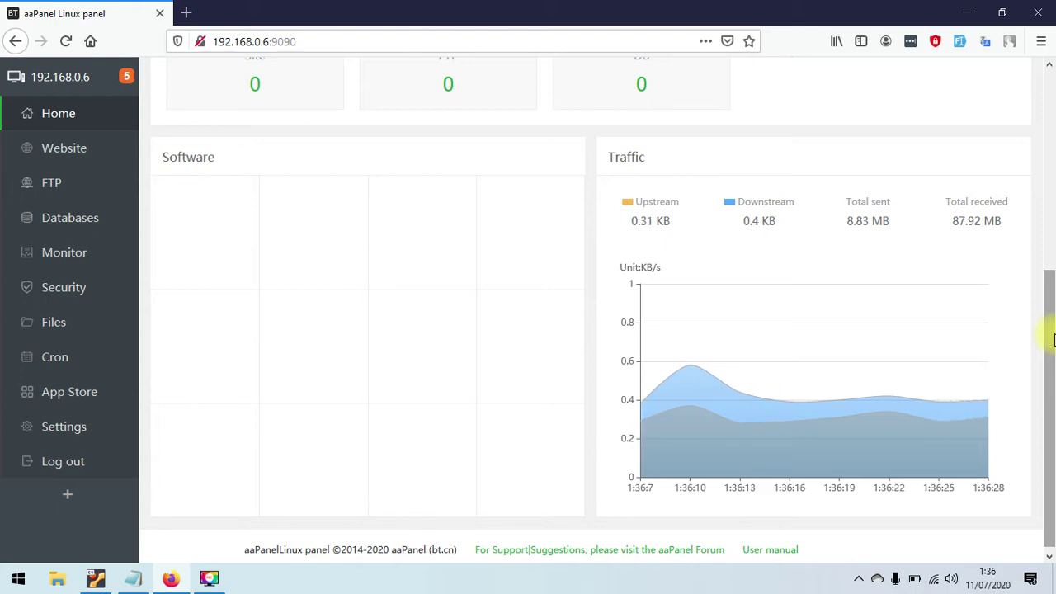
left_click_drag(1053, 334, 1053, 214)
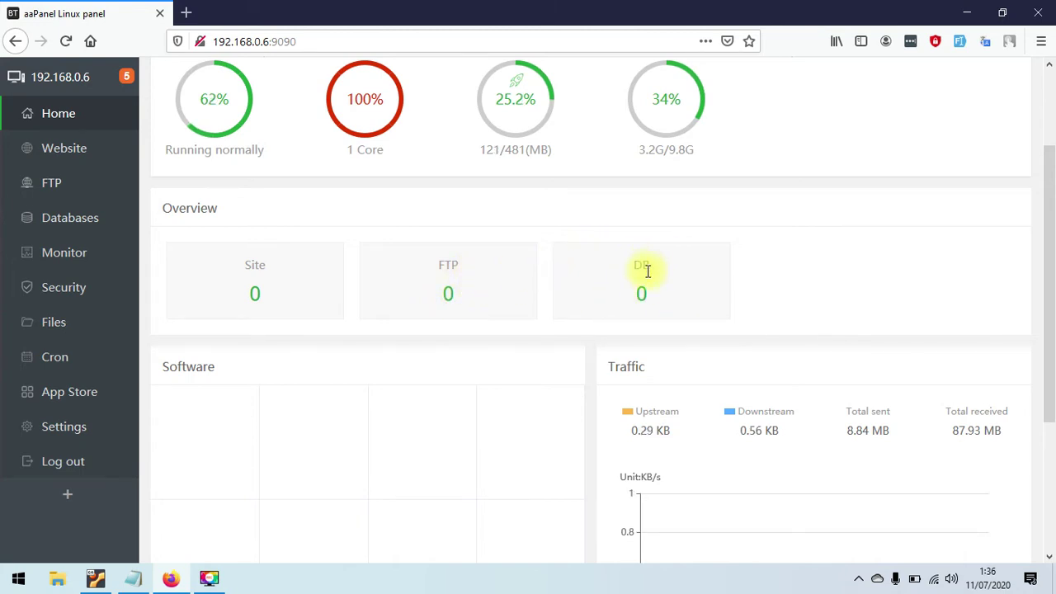
left_click_drag(1051, 259, 1046, 203)
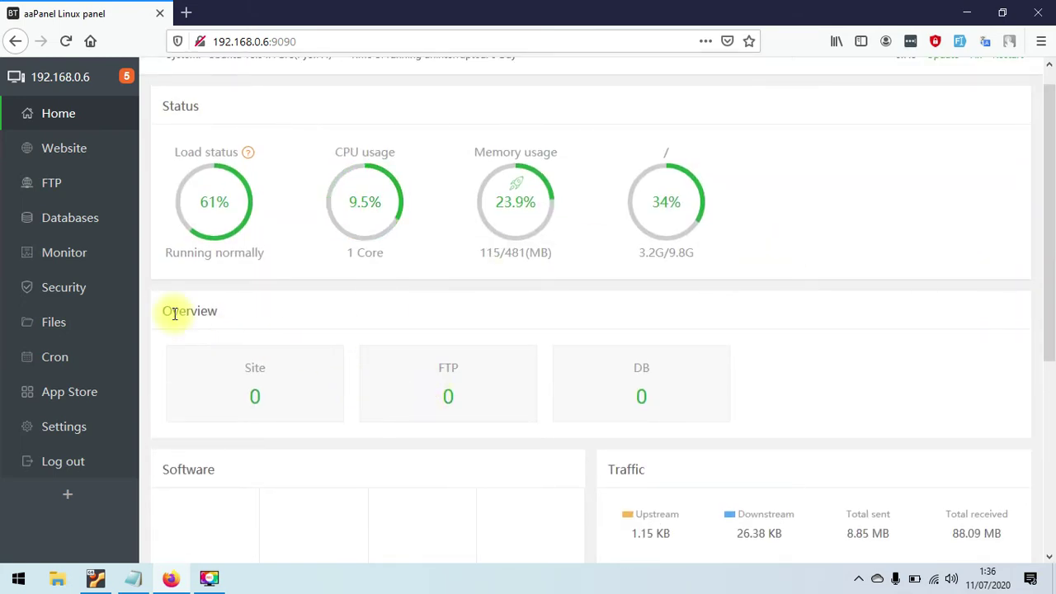
left_click(90, 395)
- From the App Store list, open the install queue via PHP-7.3's Pending install link
left_click(70, 394)
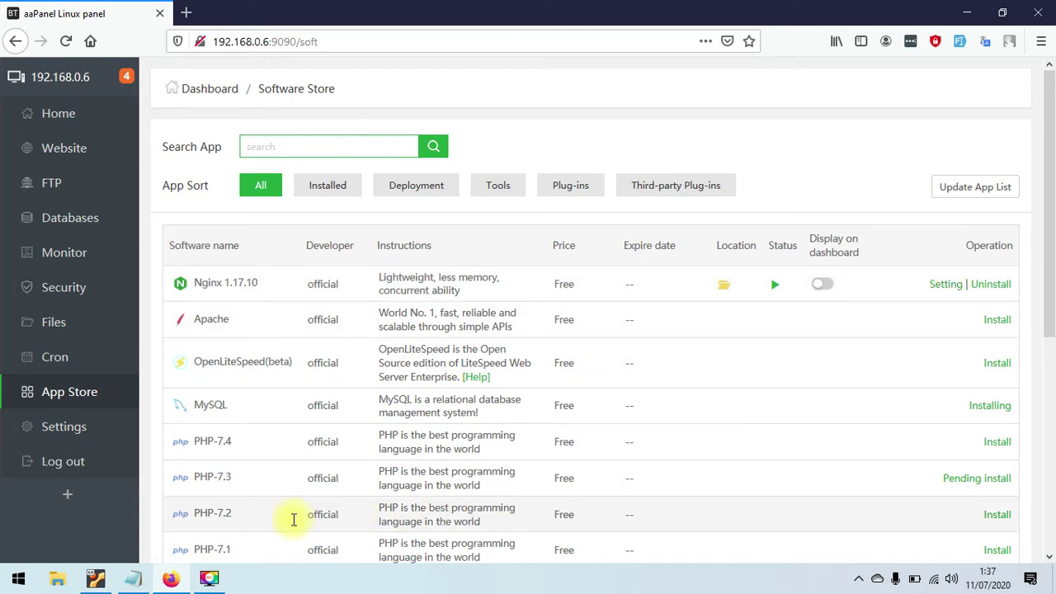
left_click(946, 286)
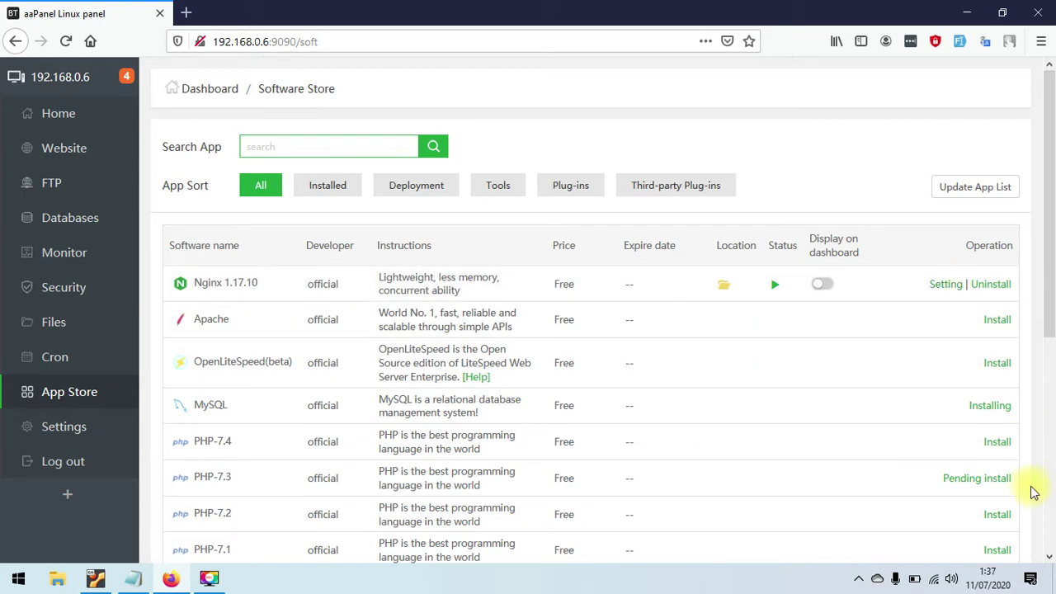
left_click(962, 480)
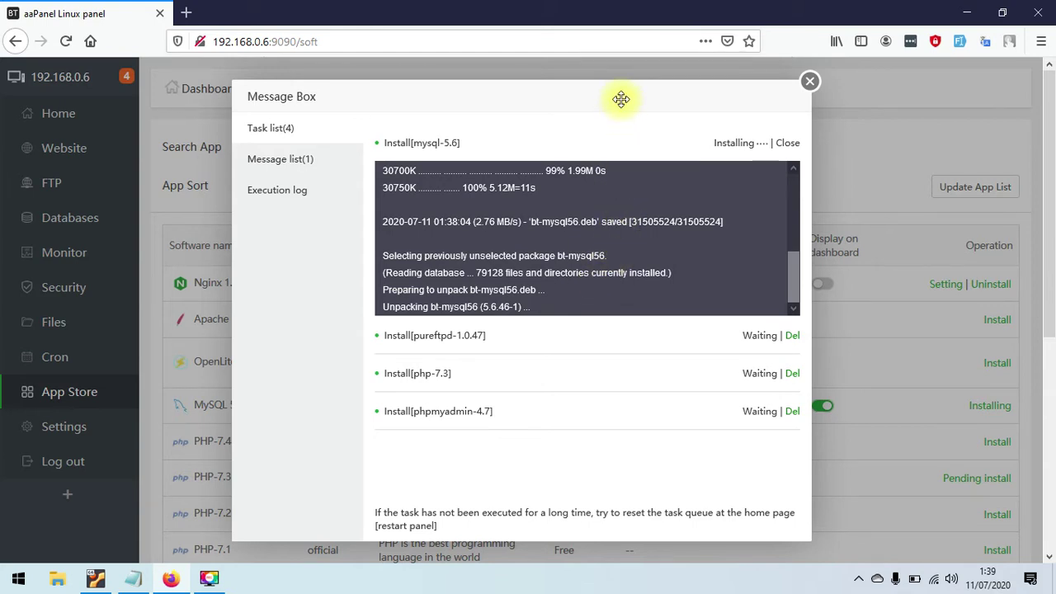
- Move the Message Box task dialog to the left while MySQL 5.6 installs
left_click_drag(620, 99, 803, 325)
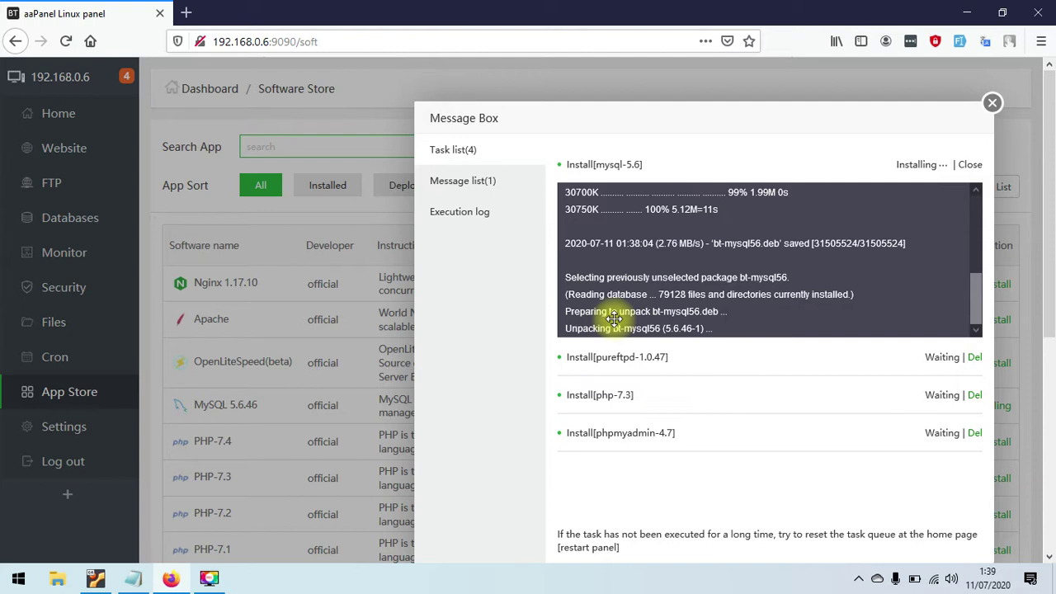
left_click_drag(614, 318, 609, 318)
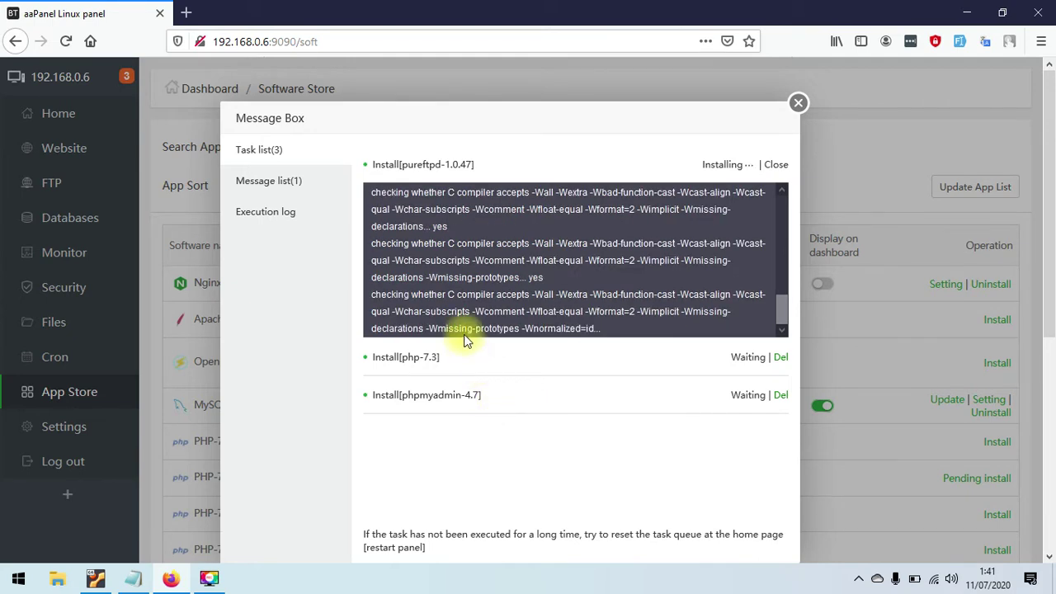
- Check the finished installations in the Message list, return to the Task list, then close it
left_click(306, 181)
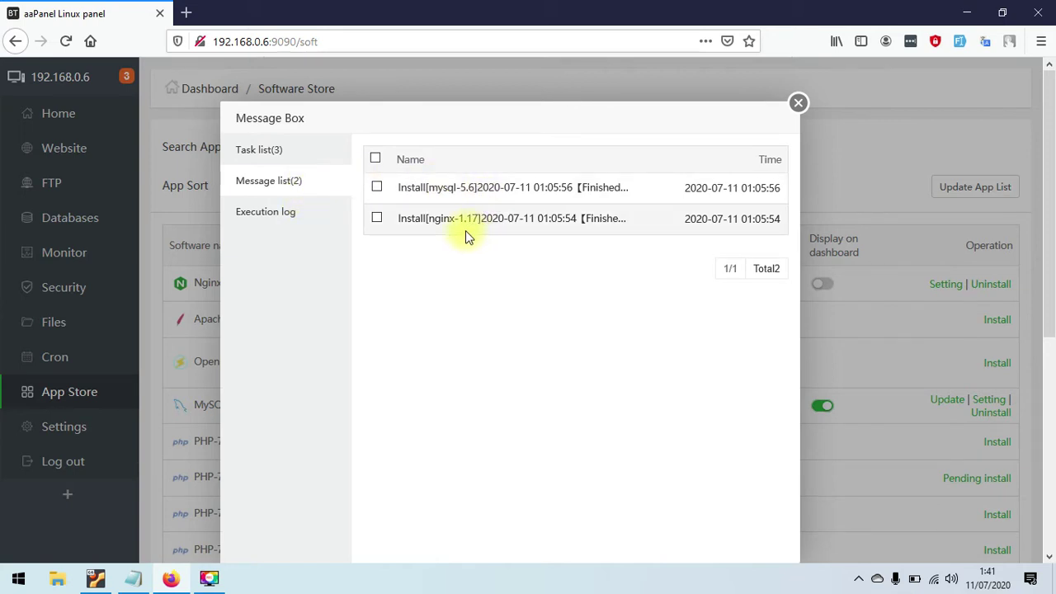
left_click(304, 148)
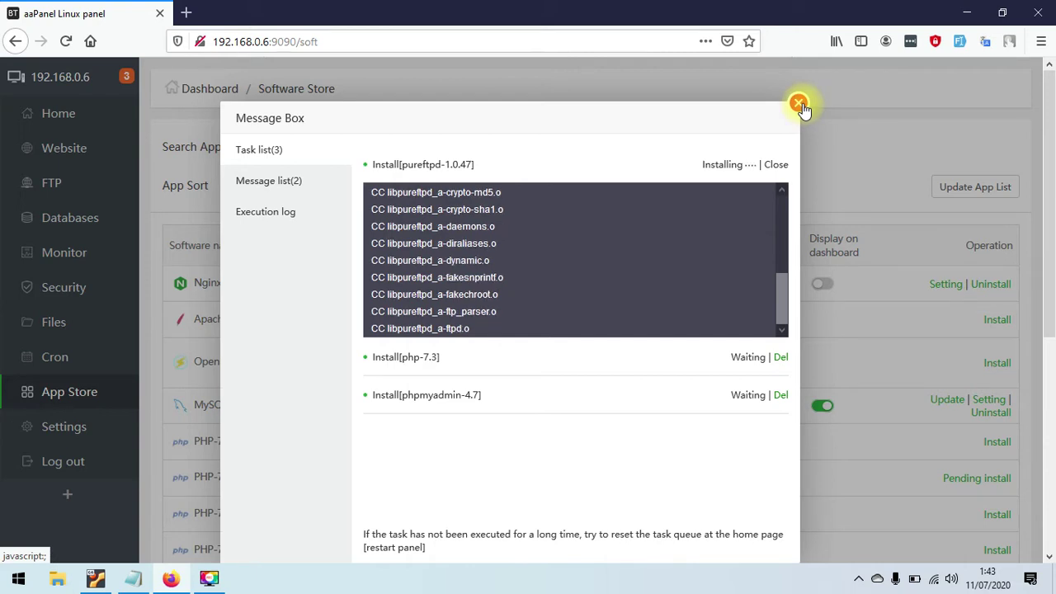
left_click(798, 104)
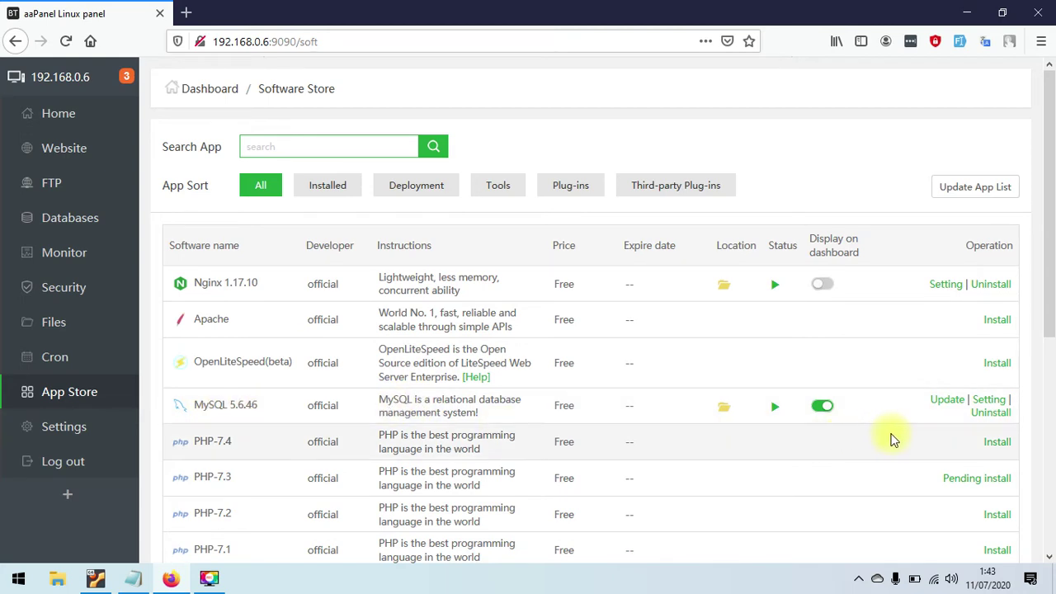
- On the Home dashboard, check that the MySQL tile reports Running, then close mysqldManage
left_click(66, 120)
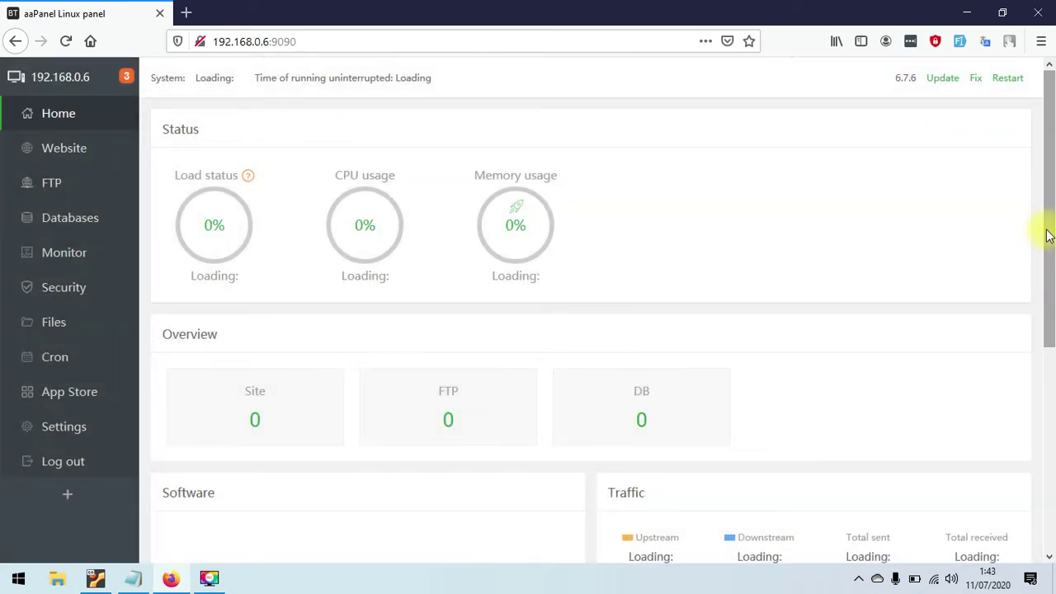
left_click_drag(1046, 235, 1046, 402)
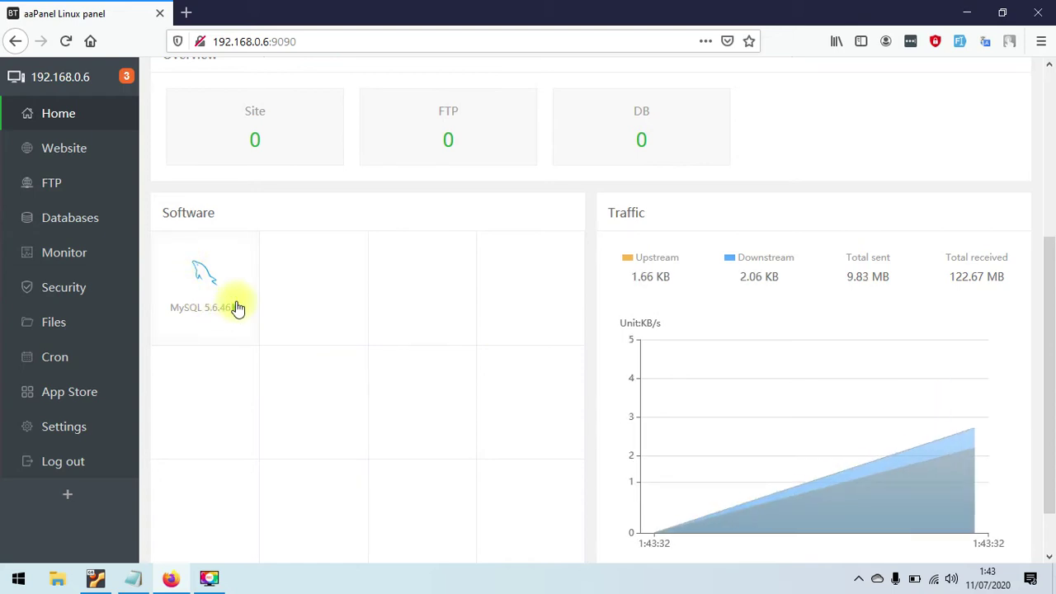
mouse_move(200, 289)
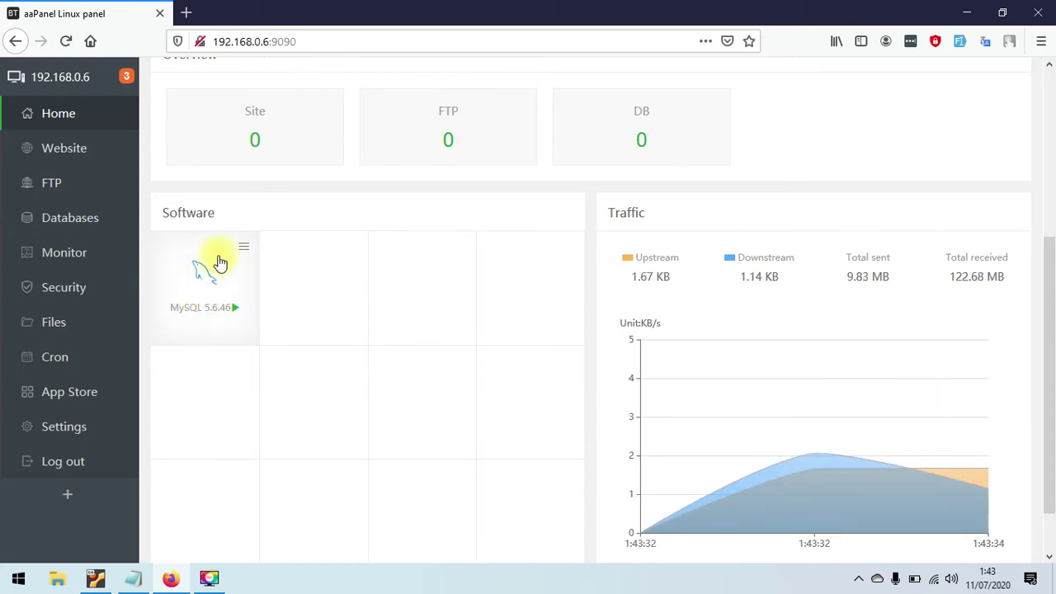
left_click(200, 271)
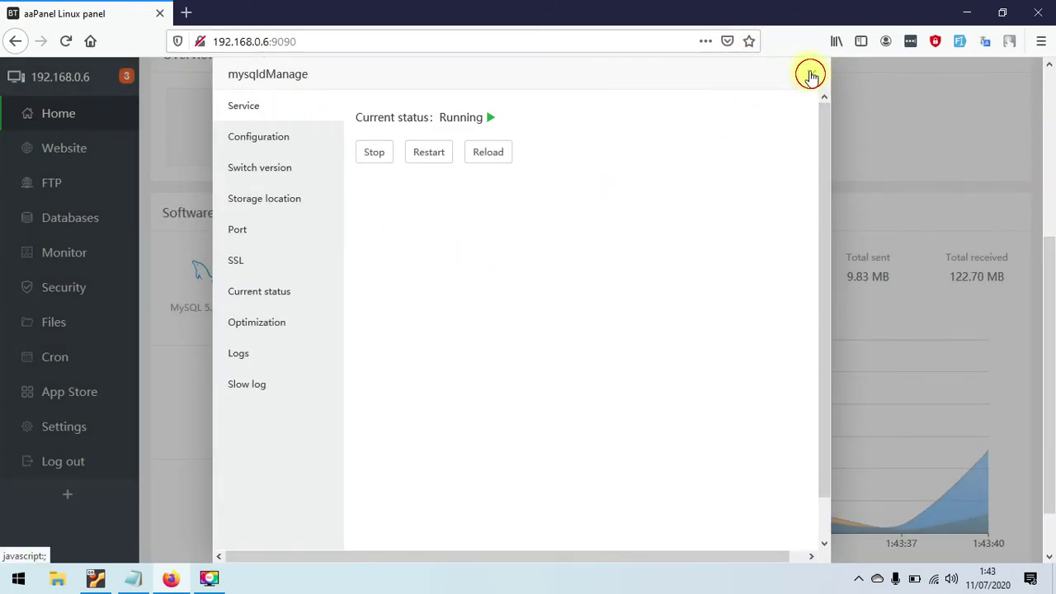
left_click(812, 79)
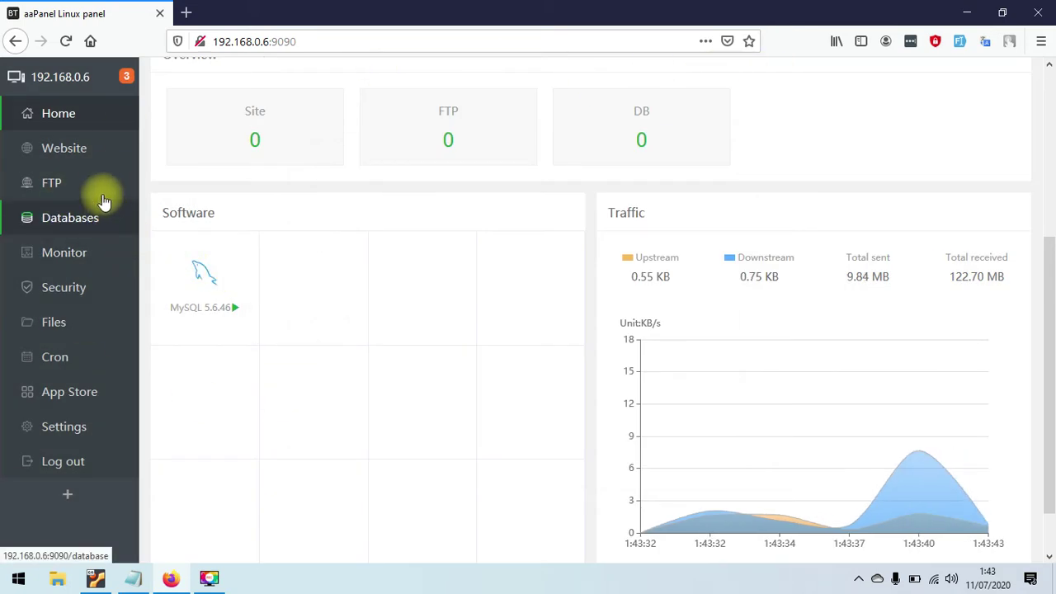
- Turn on Display on dashboard for Nginx in the App Store
left_click(78, 390)
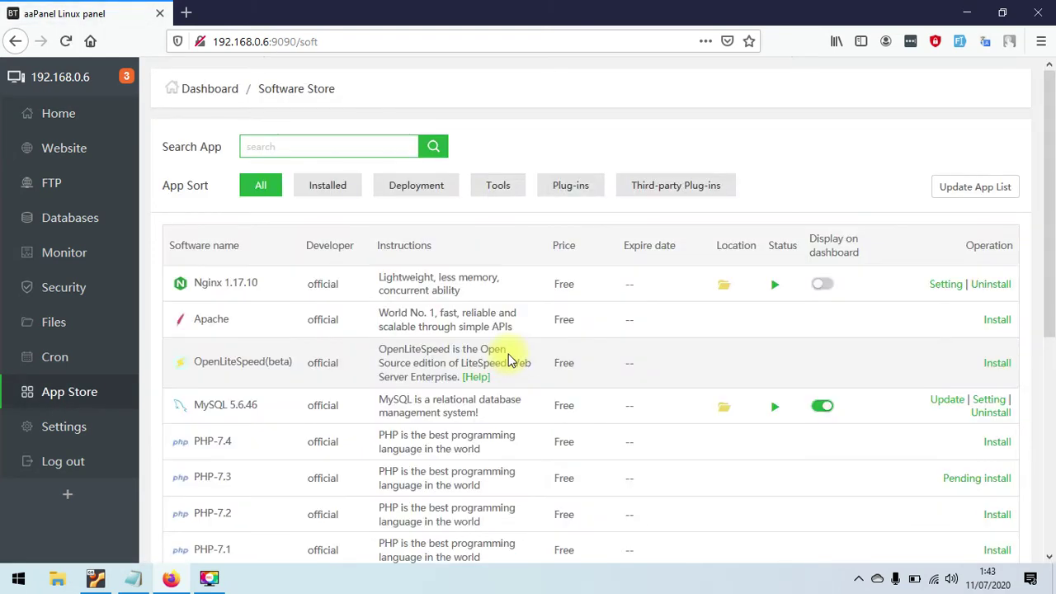
left_click(822, 284)
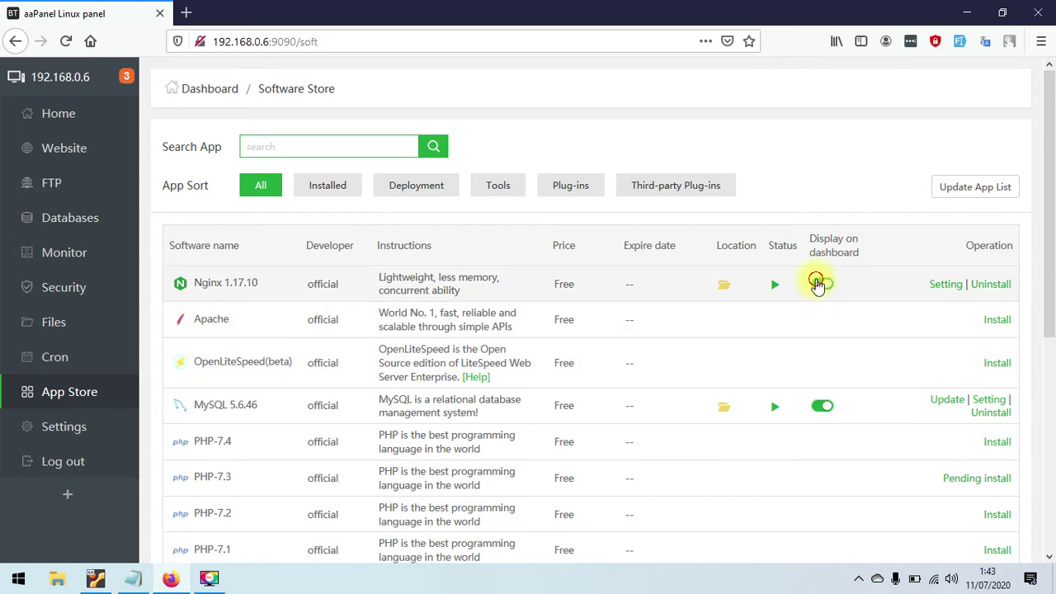
left_click(818, 285)
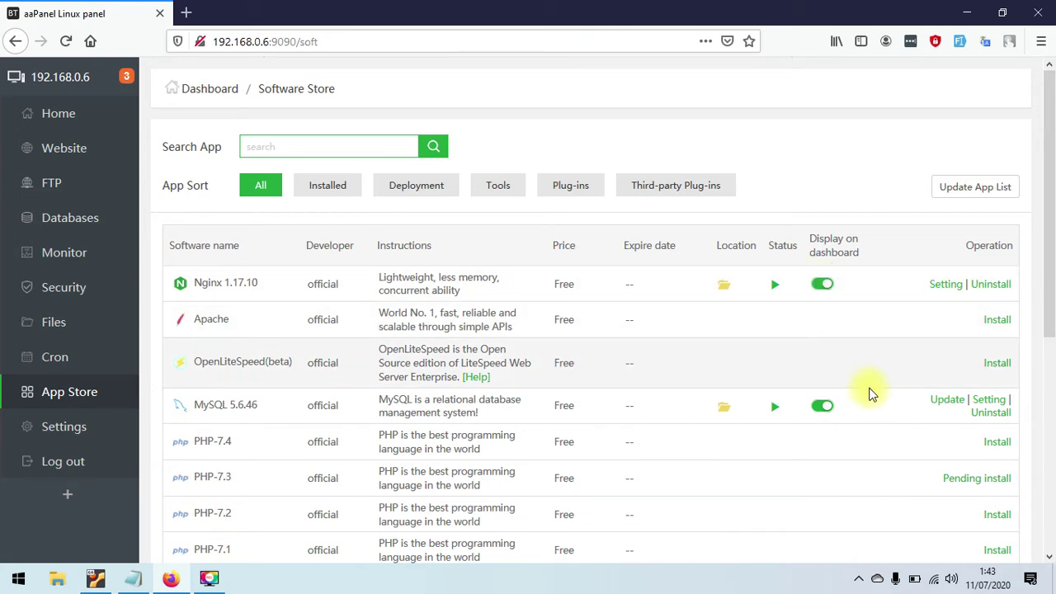
- Open PHP-7.3's Pending install task list, showing pureftpd-1.0.47 installing
left_click_drag(1052, 318, 1051, 459)
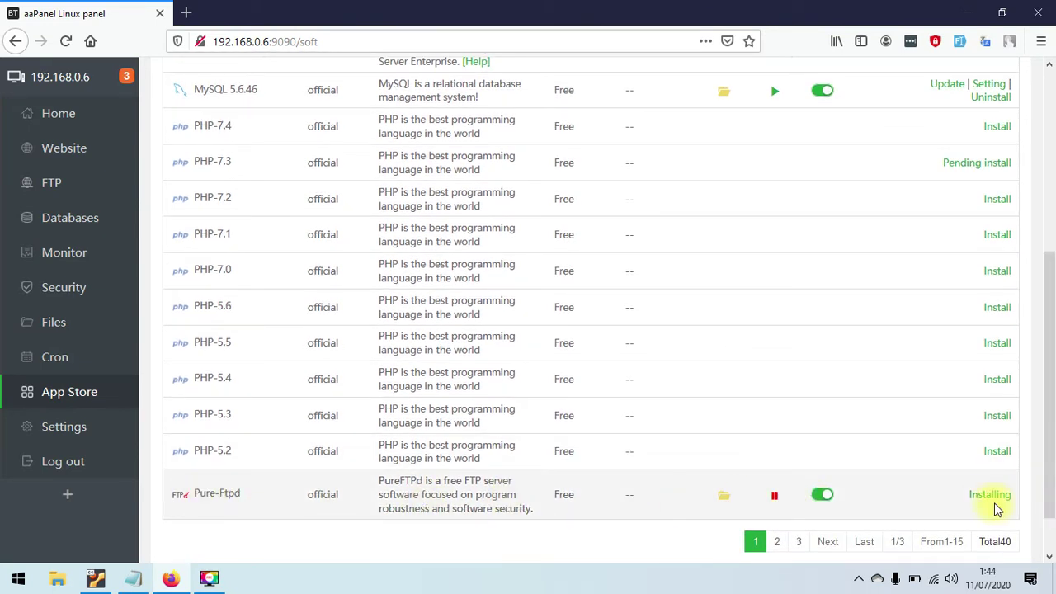
left_click_drag(1048, 448, 1052, 381)
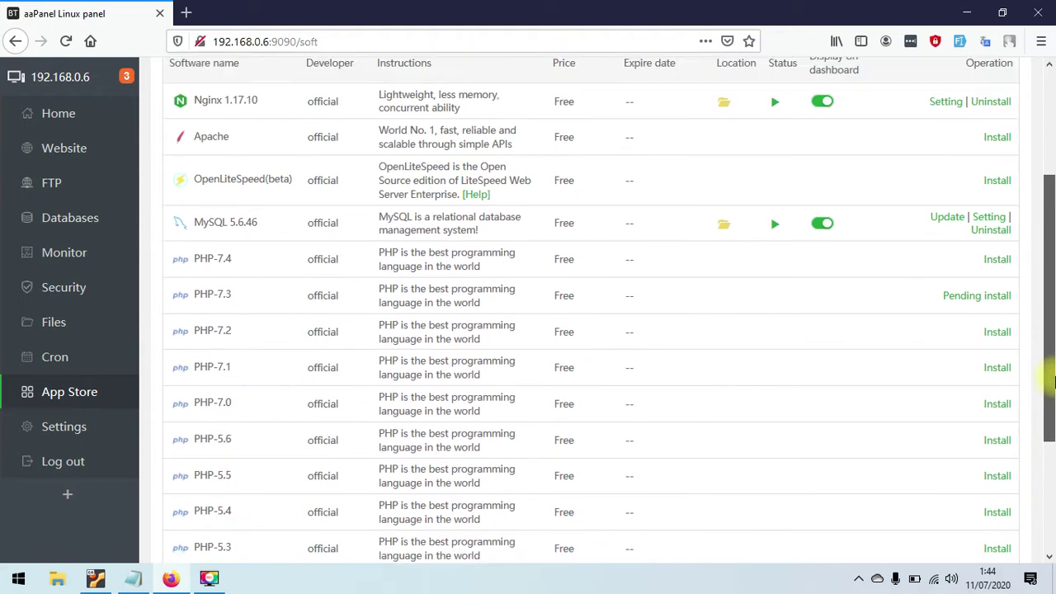
left_click(953, 297)
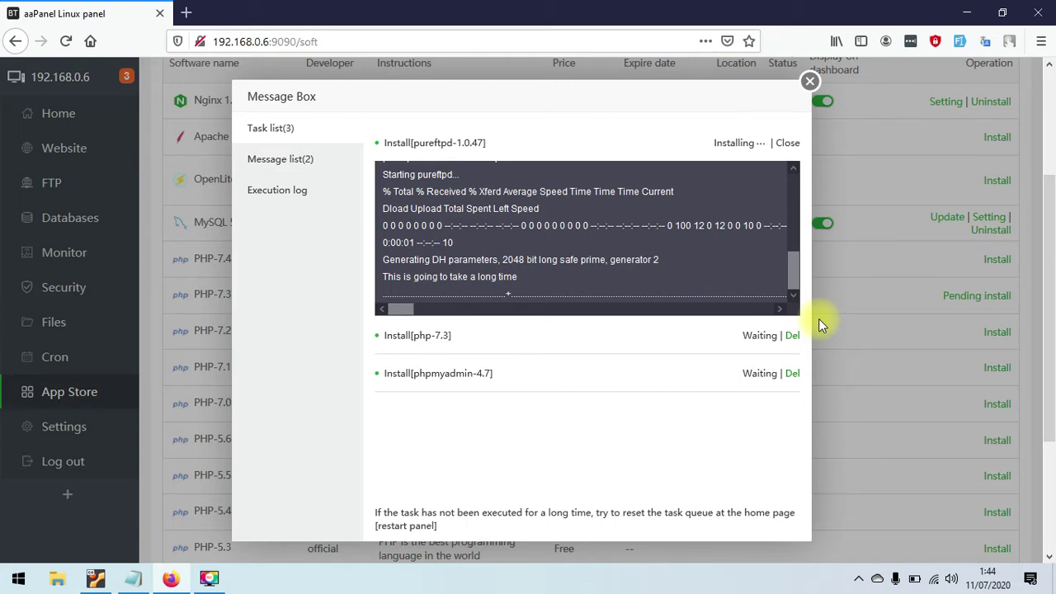
- Review the pureftpd log and the finished Nginx and MySQL installs, then close the task window
left_click(658, 309)
left_click_drag(401, 307, 792, 350)
left_click(304, 165)
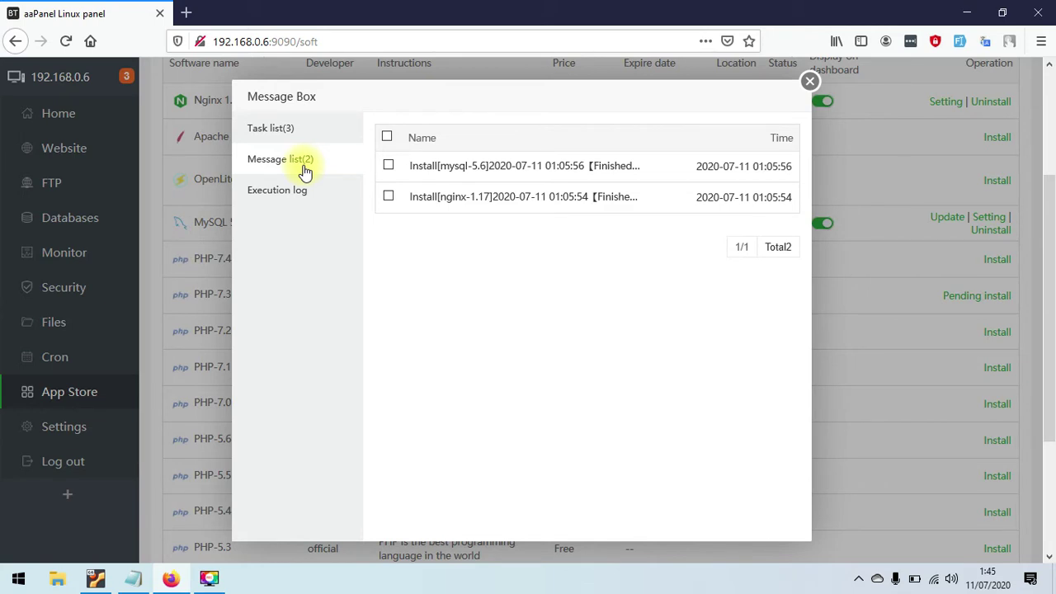
left_click(339, 126)
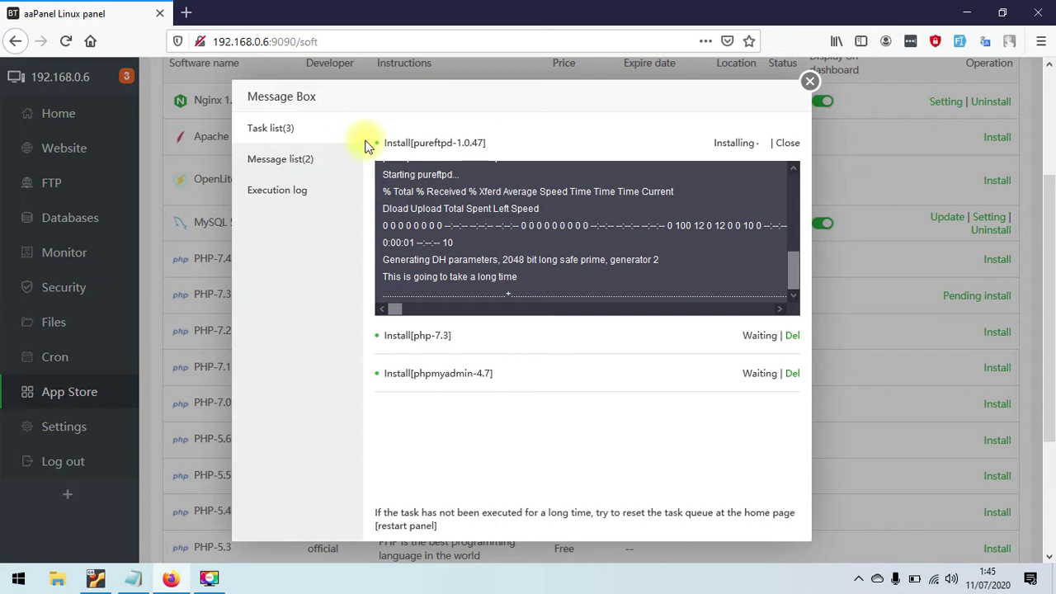
left_click_drag(721, 91, 867, 254)
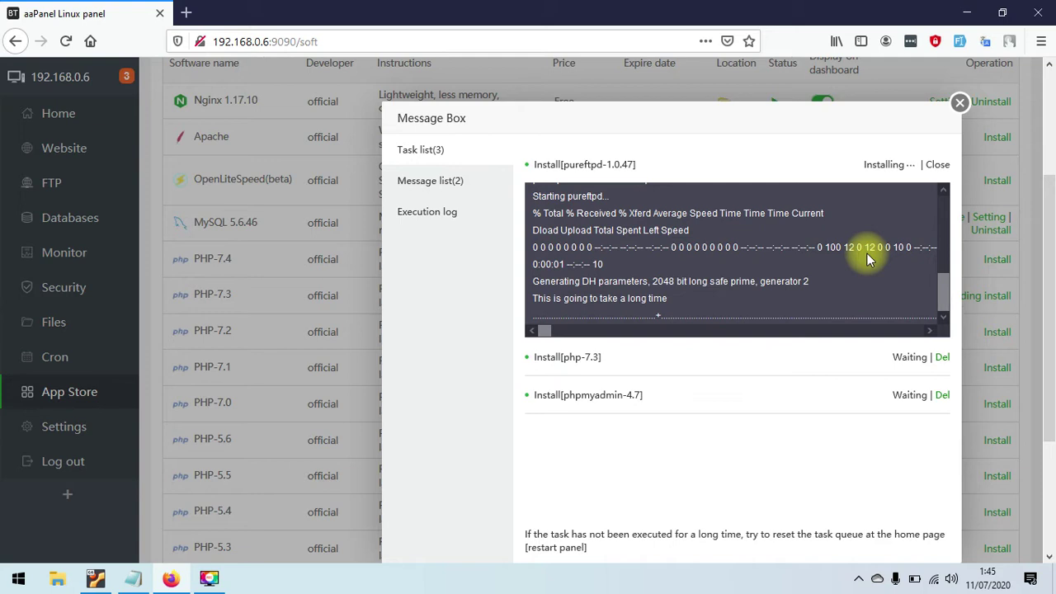
left_click(961, 104)
left_click(45, 150)
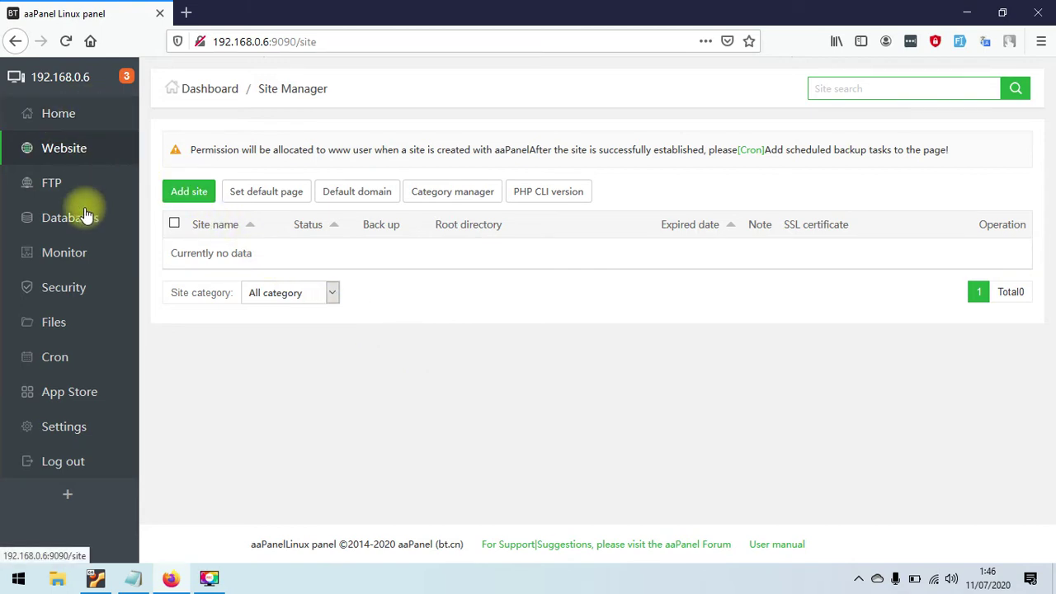
left_click(80, 390)
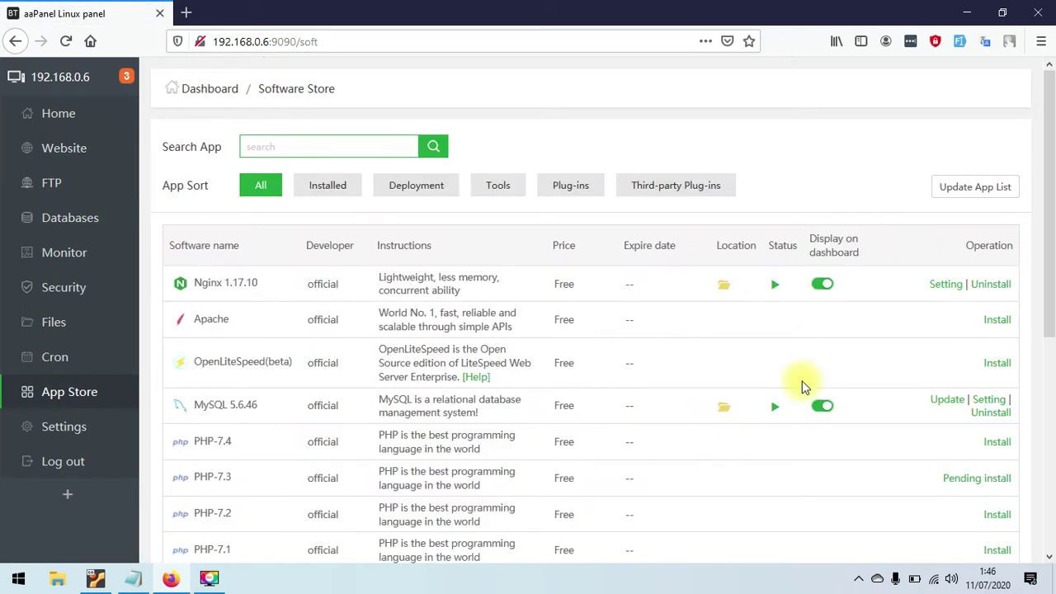
- Open PHP-7.3's Pending install task list to check pureftpd's installation progress
left_click_drag(1050, 291, 1052, 508)
scroll(1052, 508, "up", 2)
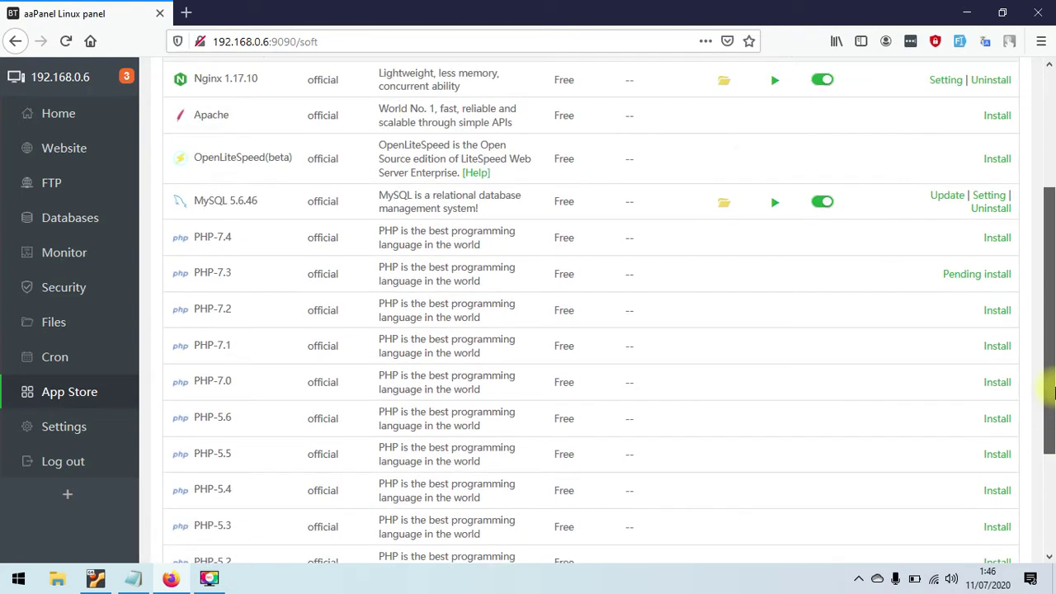
left_click(964, 277)
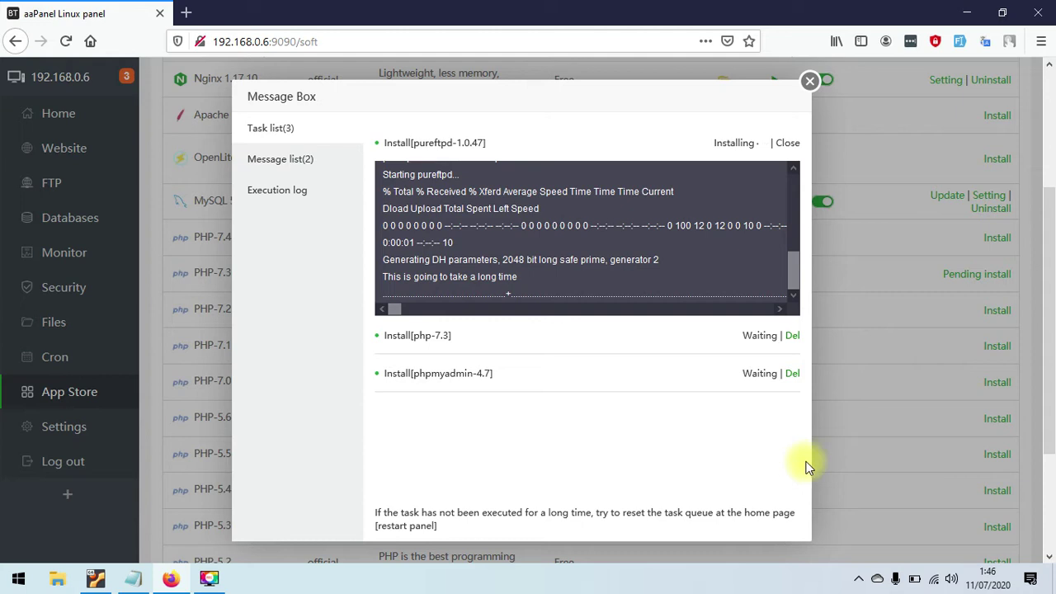
mouse_move(918, 584)
- Close the task list, then go to the App Store's page 2 and scroll to Dns Manager
left_click(809, 80)
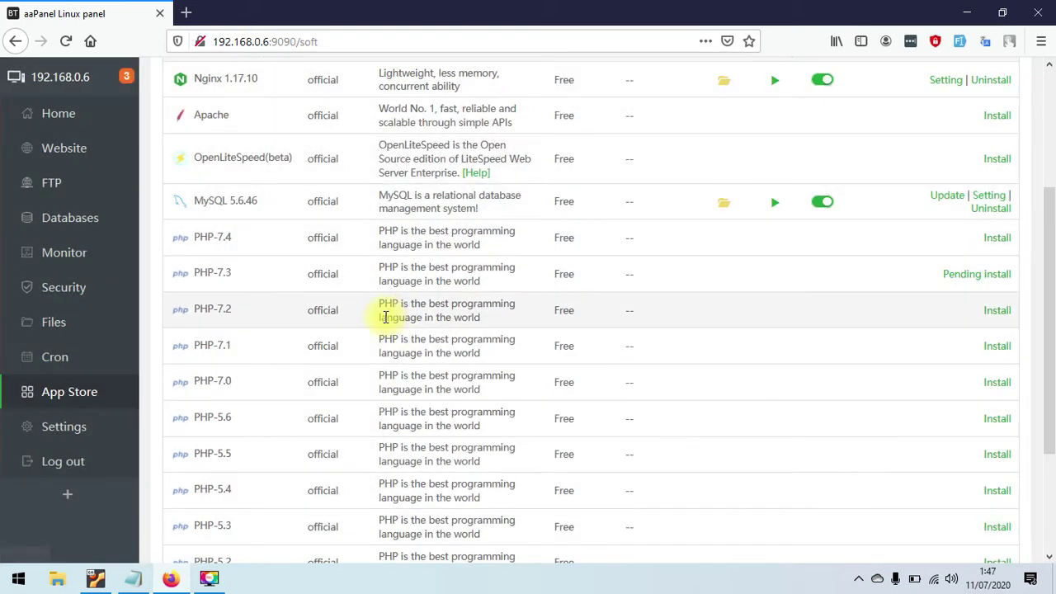
left_click_drag(1047, 314, 1030, 433)
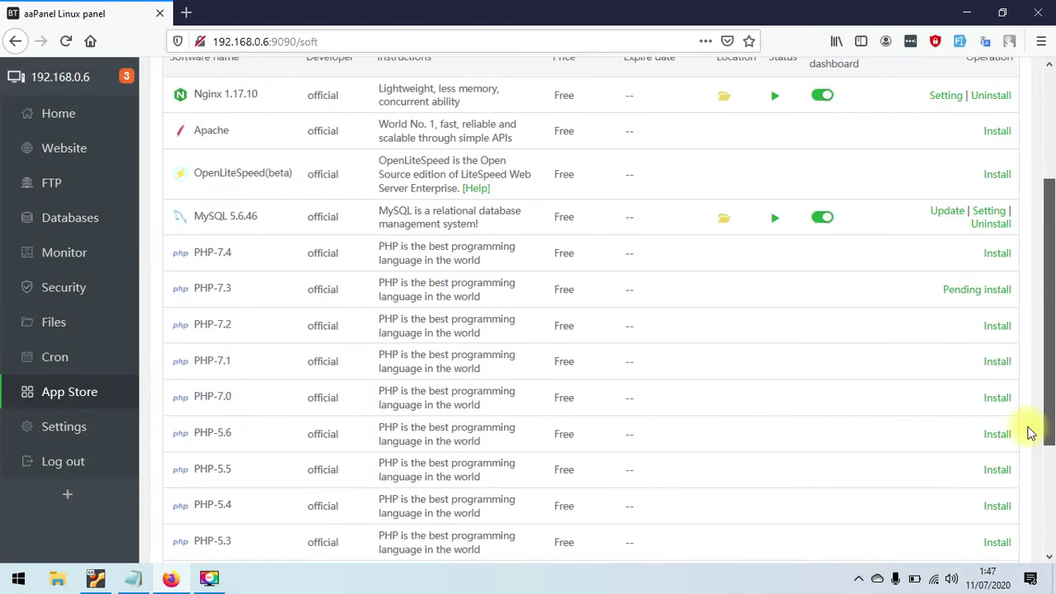
scroll(1030, 434, "down", 3)
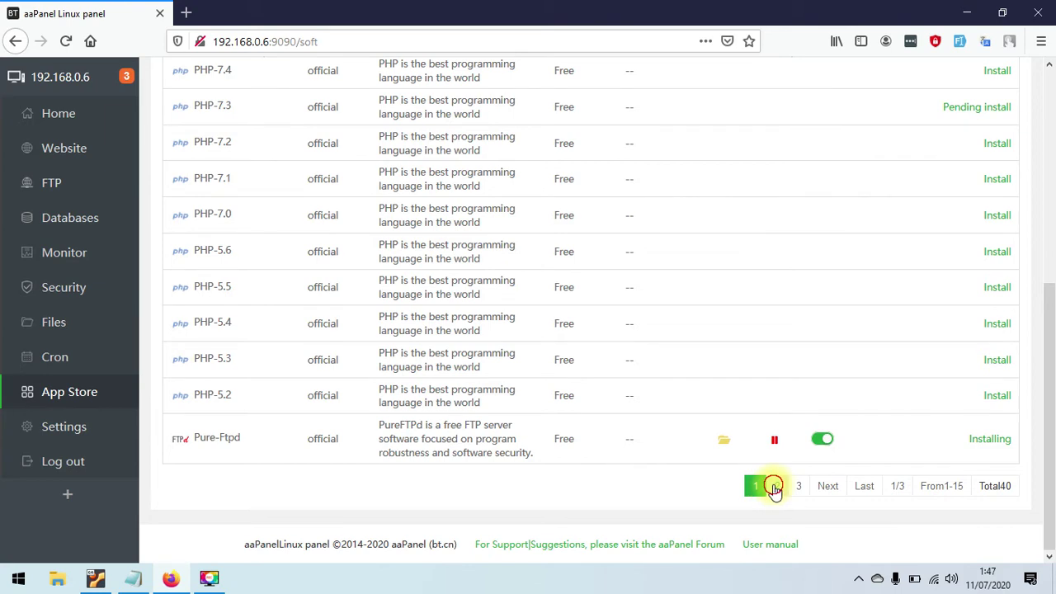
left_click(774, 487)
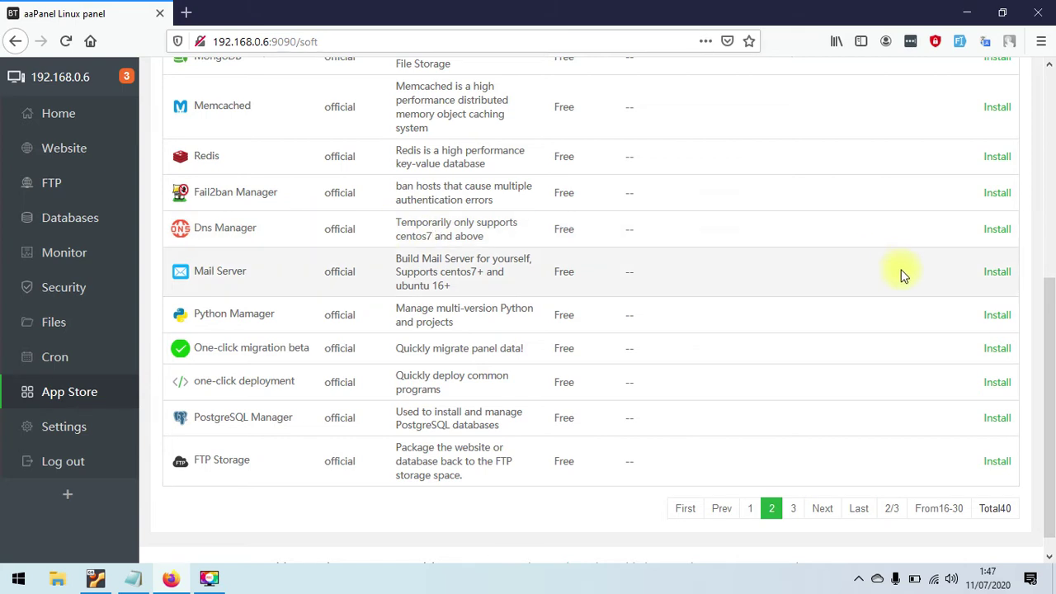
left_click_drag(1049, 326, 1053, 206)
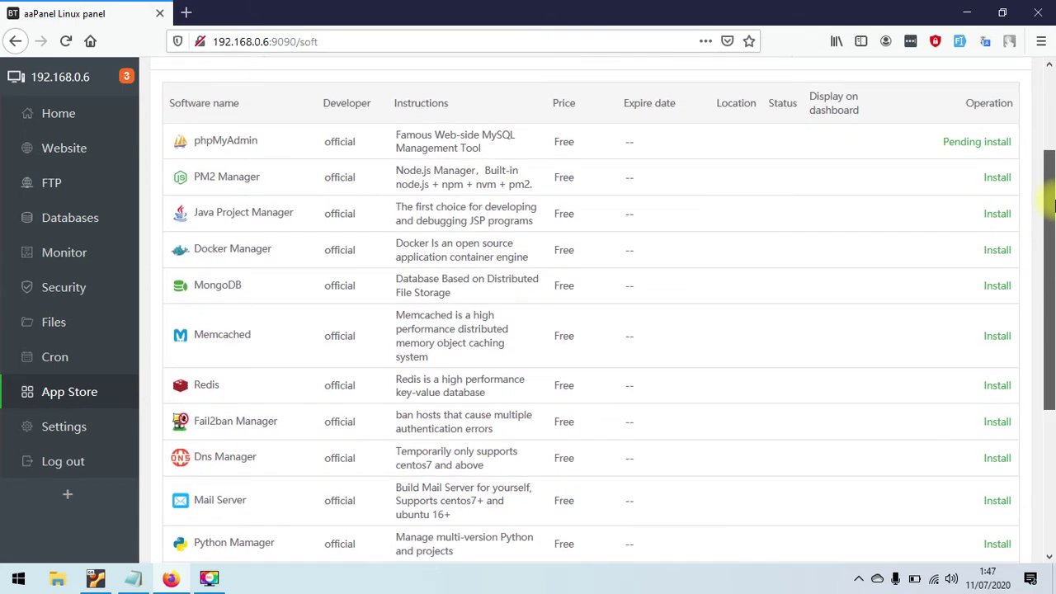
left_click_drag(1053, 207, 1048, 287)
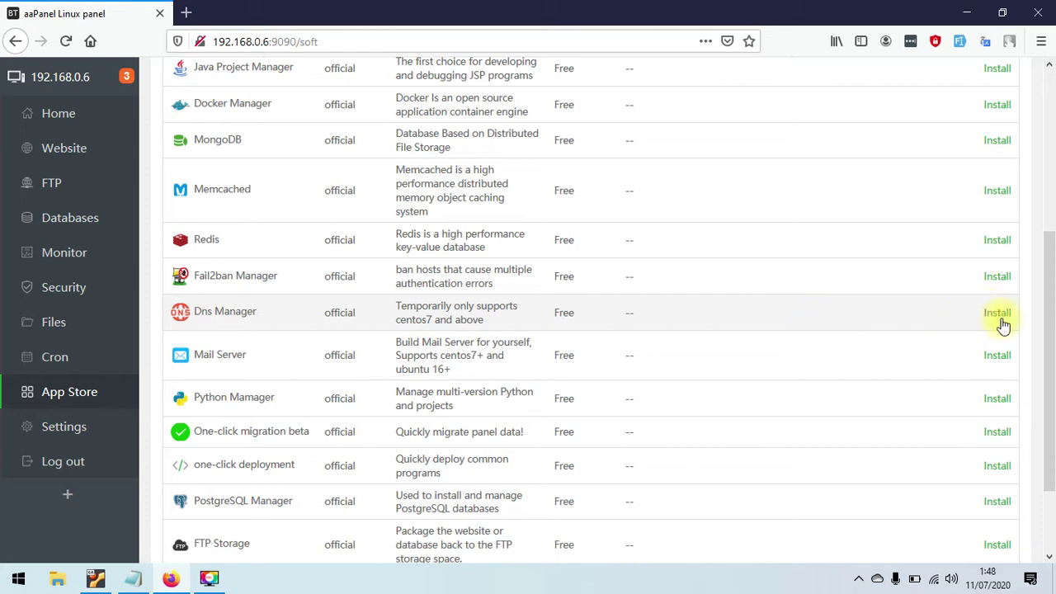
- Install the Dns Manager 3.0 plugin and confirm the installation
left_click(1004, 317)
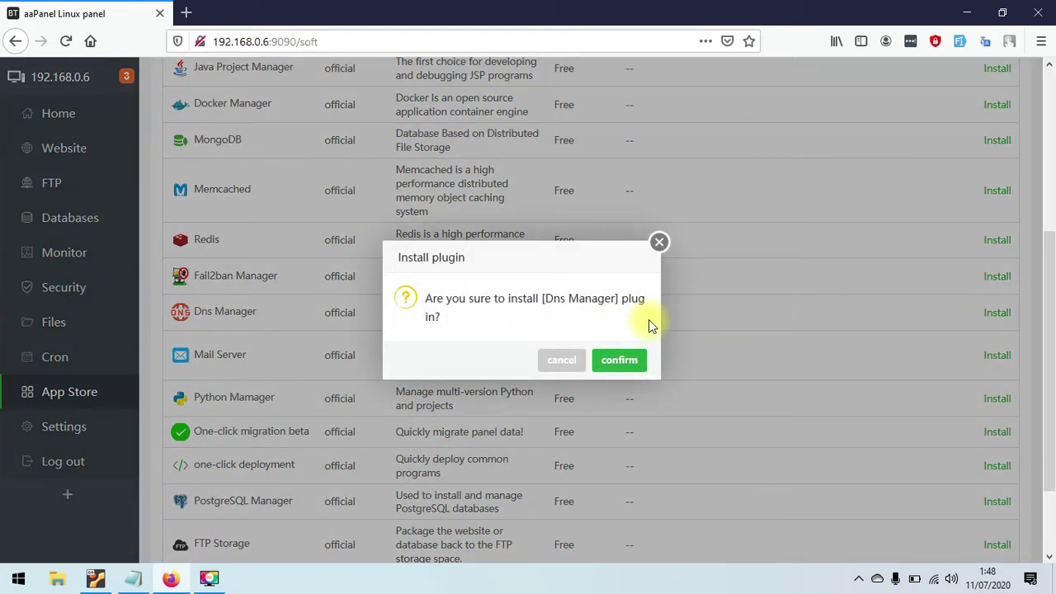
left_click(625, 362)
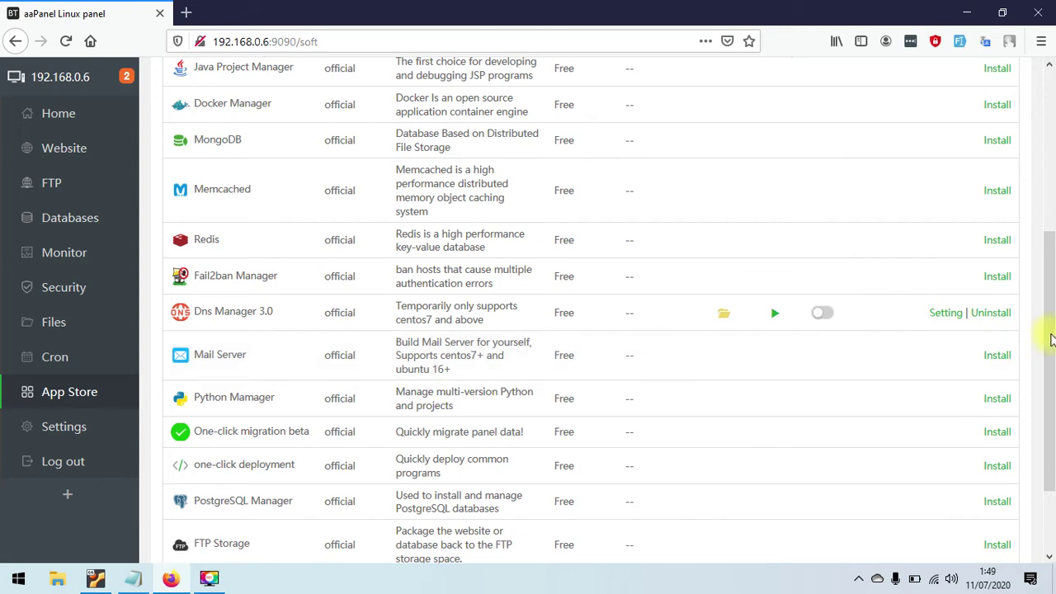
left_click_drag(1052, 338, 1052, 188)
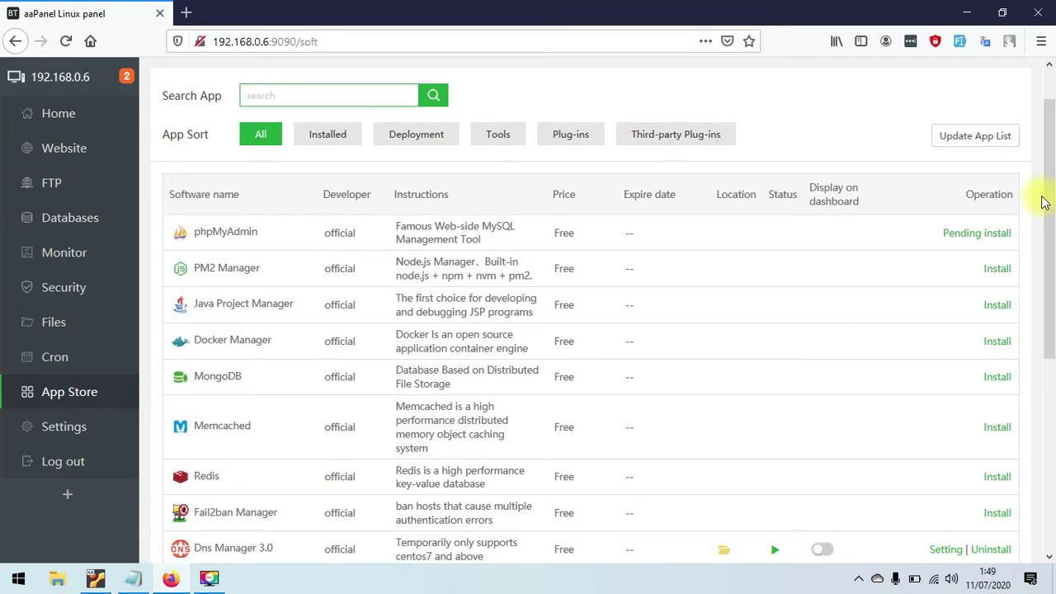
- Open phpMyAdmin's pending task list, check the three finished installs, then return to PHP 7.3's log
left_click(959, 236)
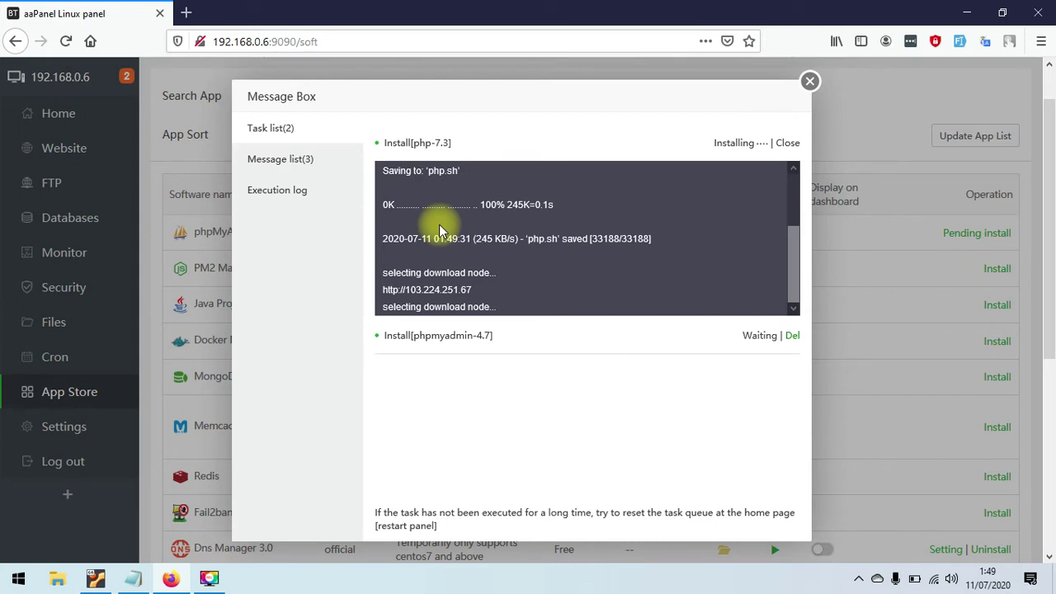
left_click(283, 164)
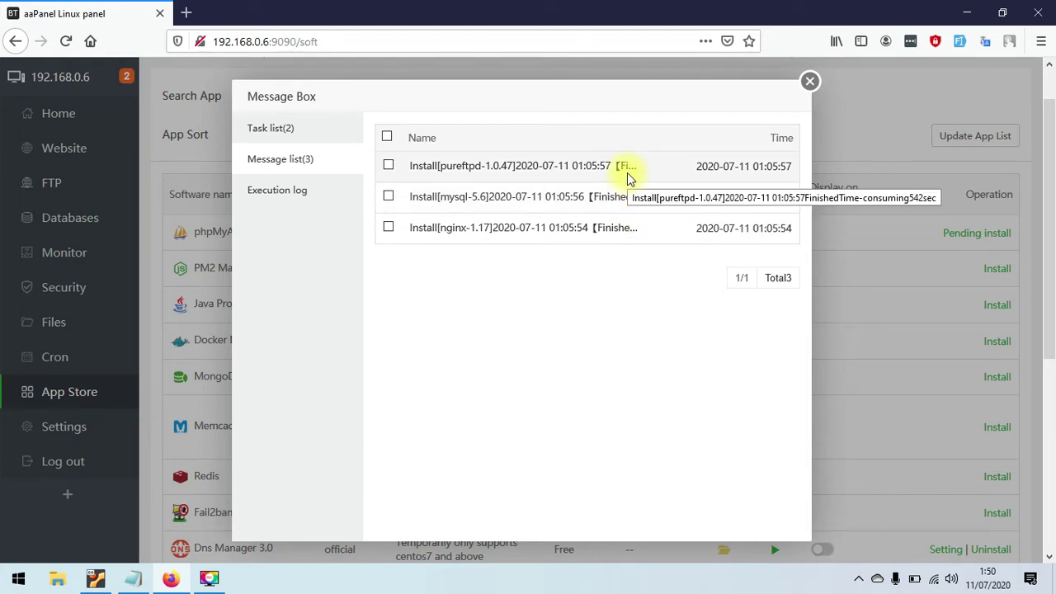
left_click(273, 129)
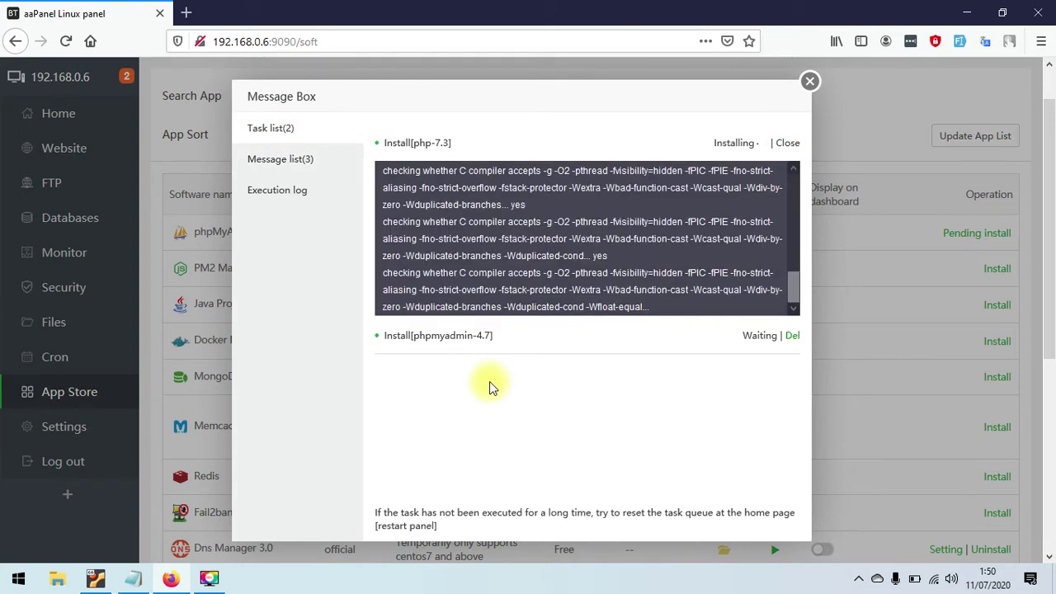
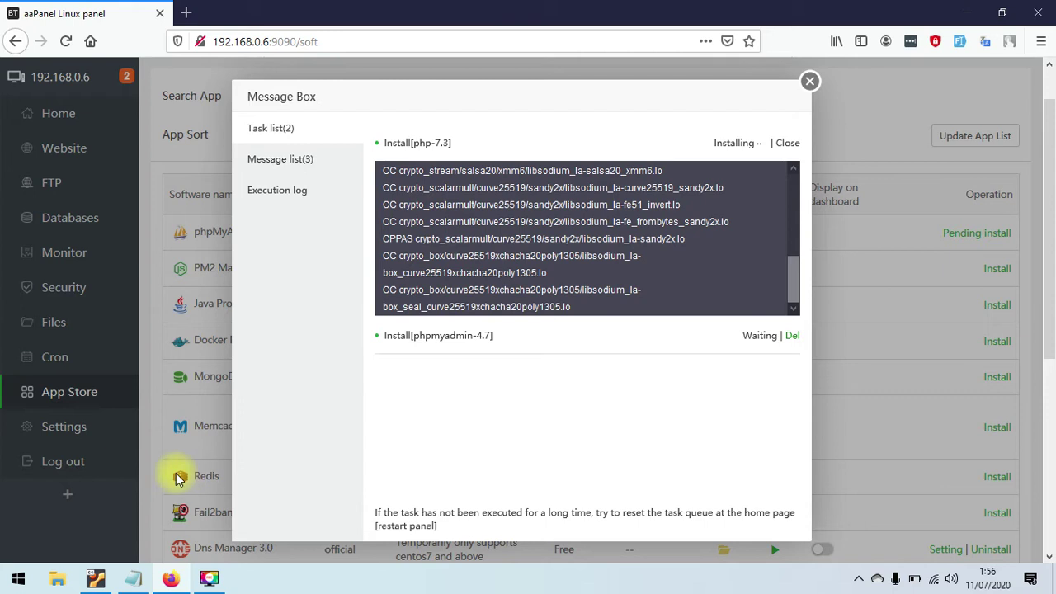
- Bring the Ubuntu AAPanel VM terminal in front of aaPanel's install progress
left_click(92, 578)
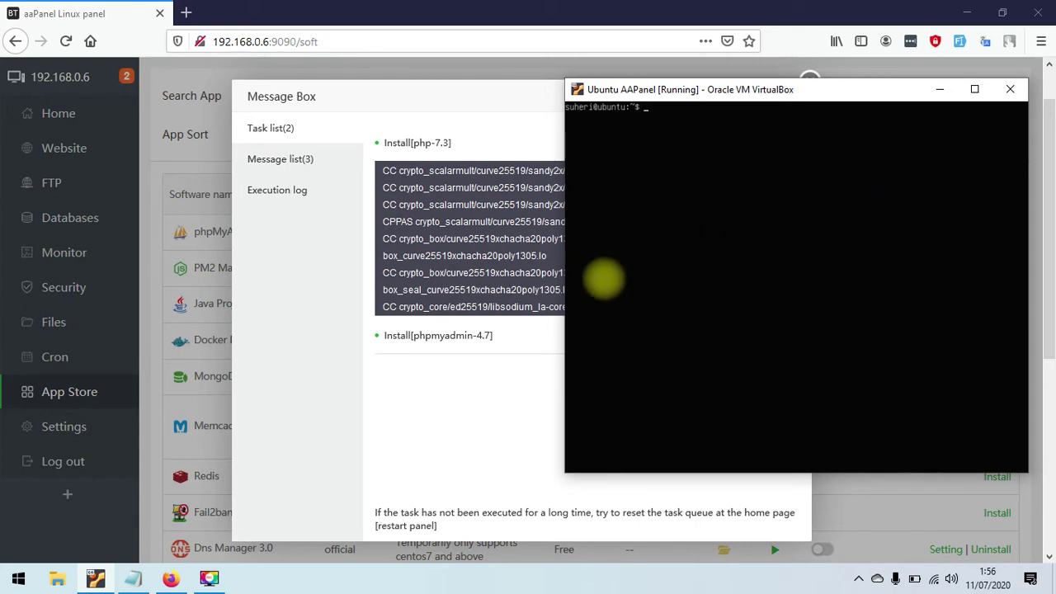
- Enter the login in the VM terminal, run du -hs / for root disk usage, and return to aaPanel
left_click(627, 175)
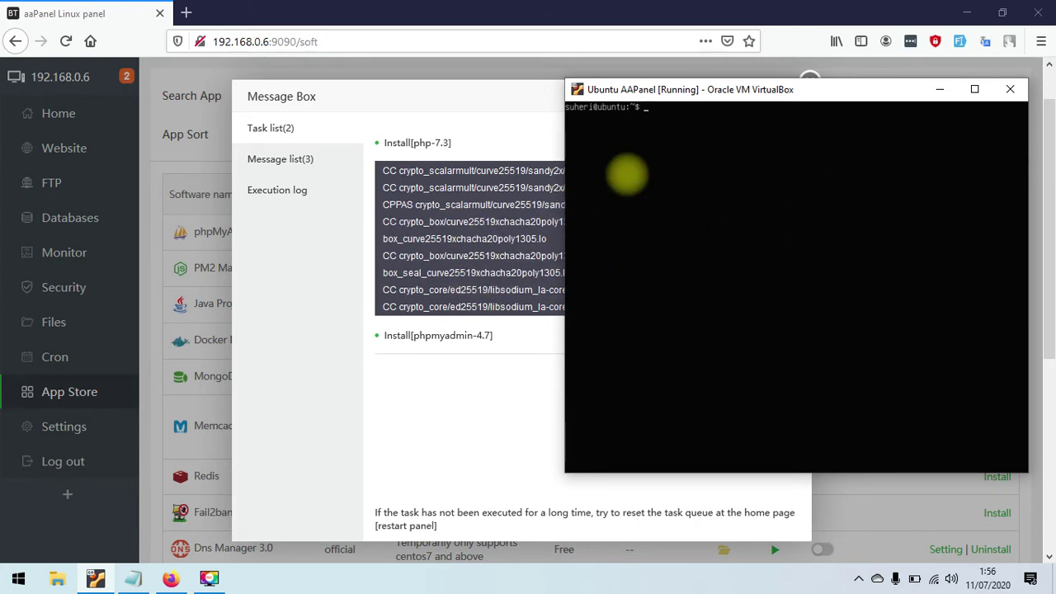
type("suheri")
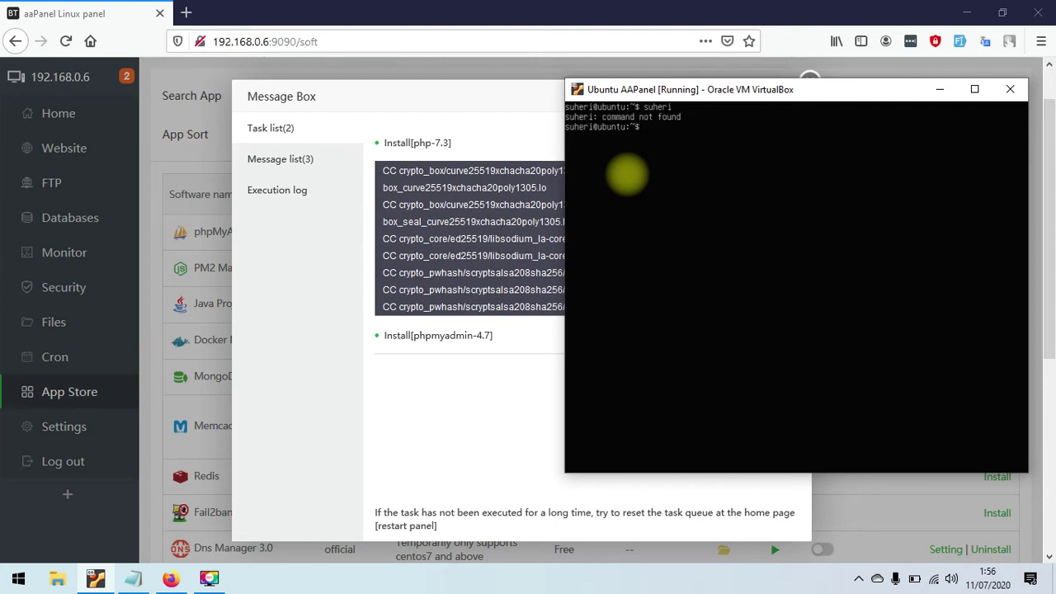
type("du")
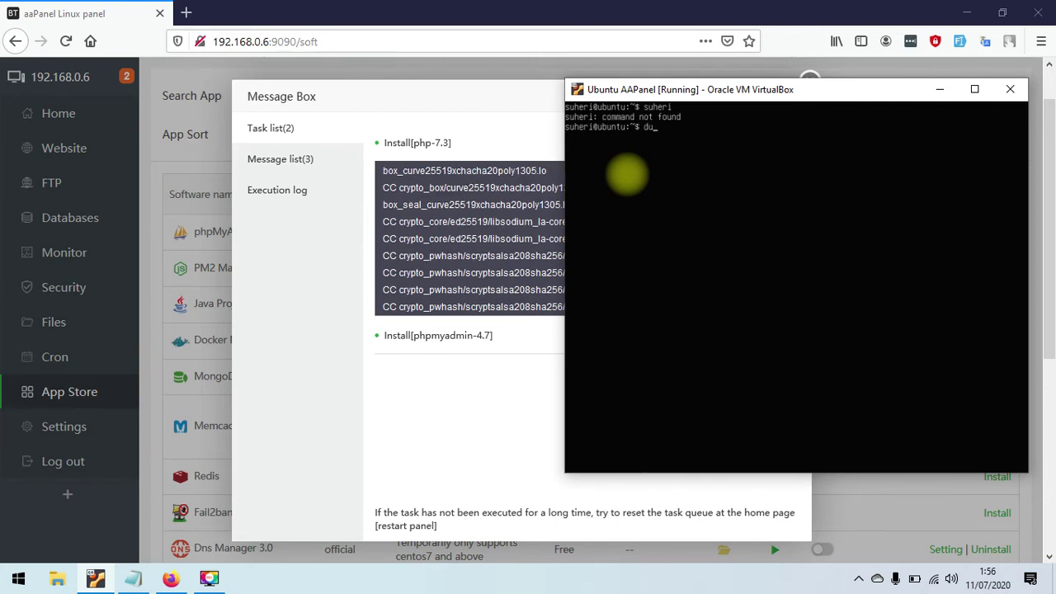
type(" -hs")
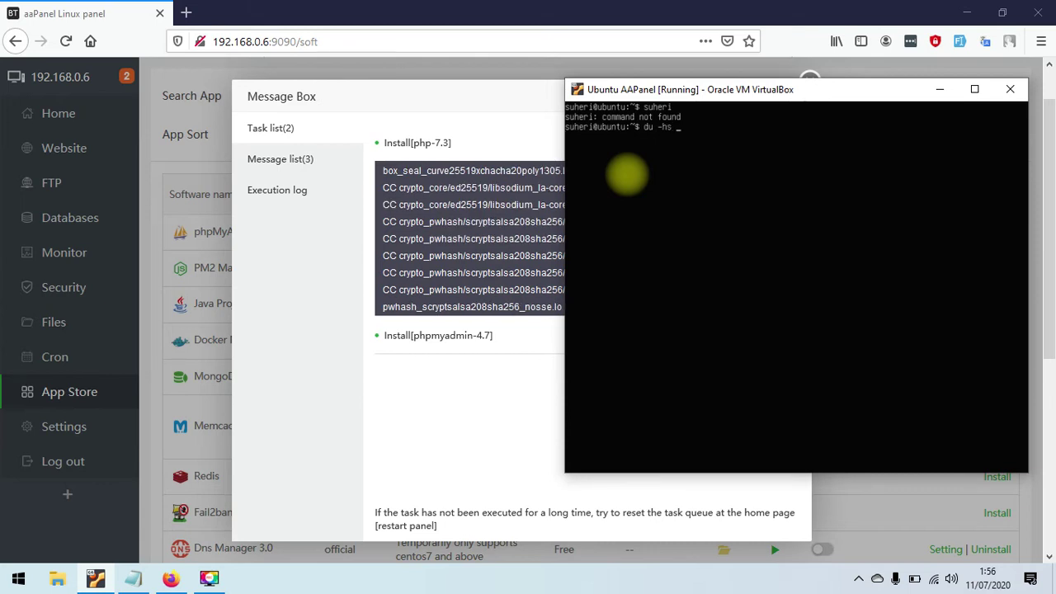
type(" /")
key("Return")
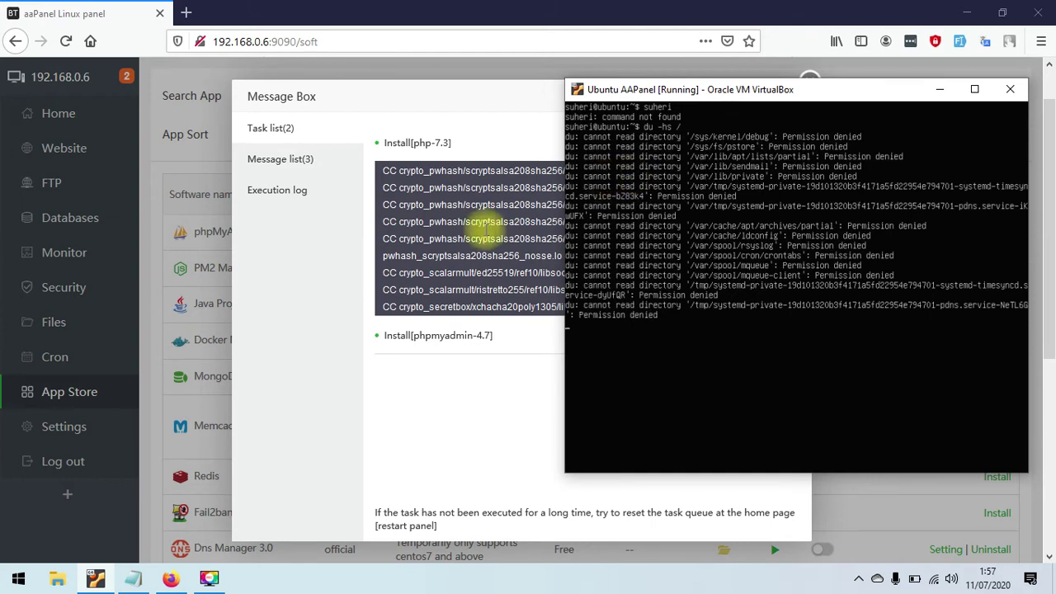
left_click(315, 288)
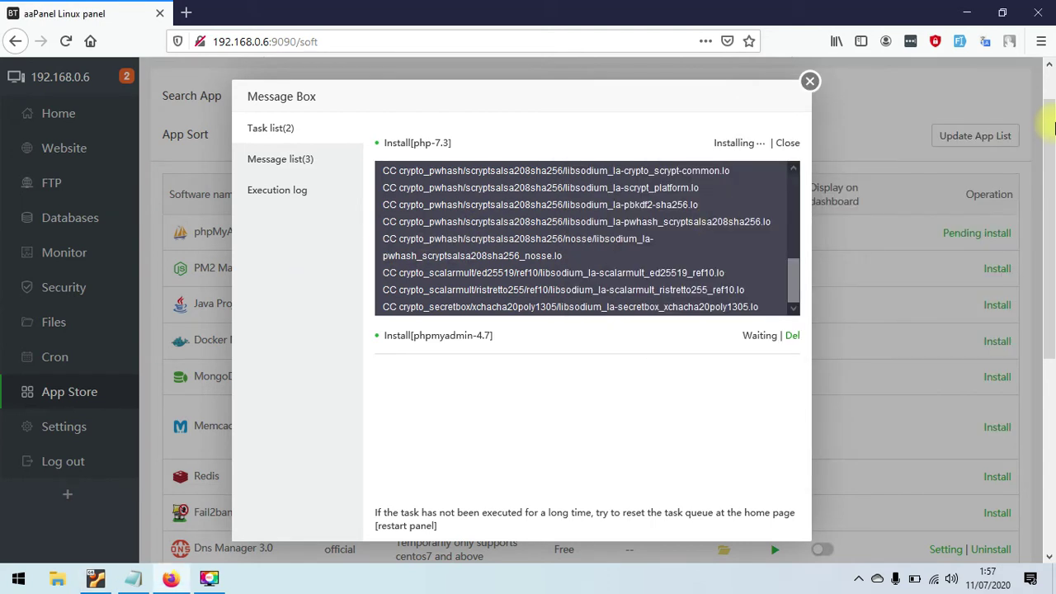
- Close the install progress box, go to Home, and shift the VM terminal window slightly aside
left_click(811, 85)
left_click(41, 112)
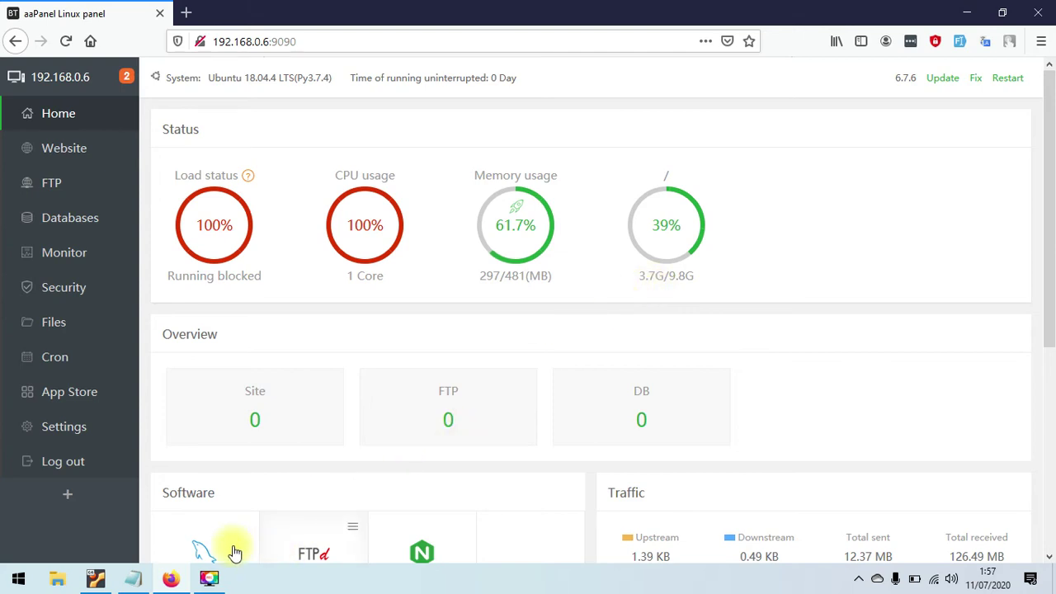
left_click(91, 577)
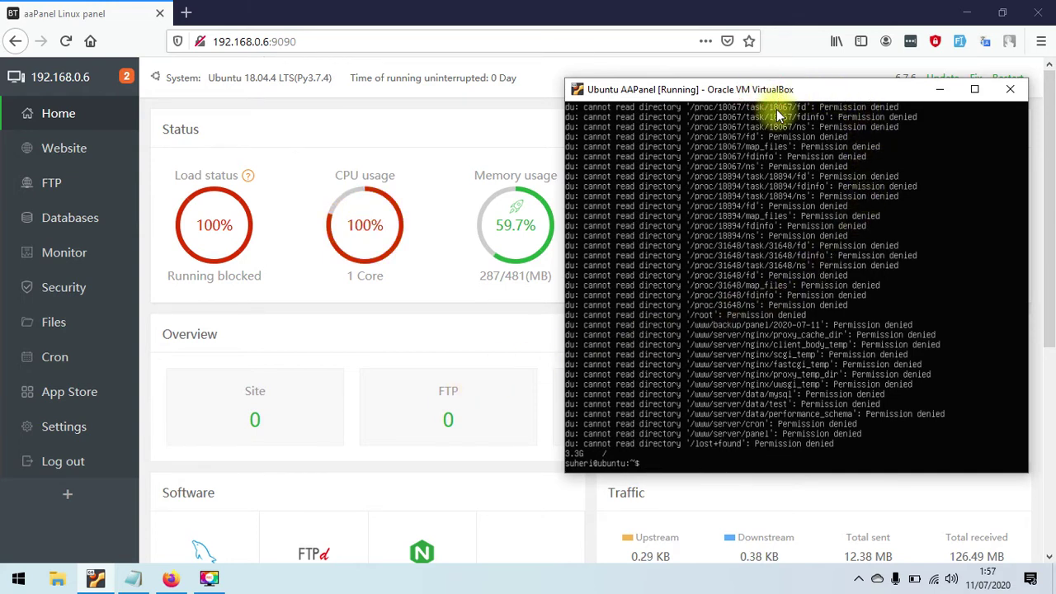
left_click_drag(713, 94, 730, 111)
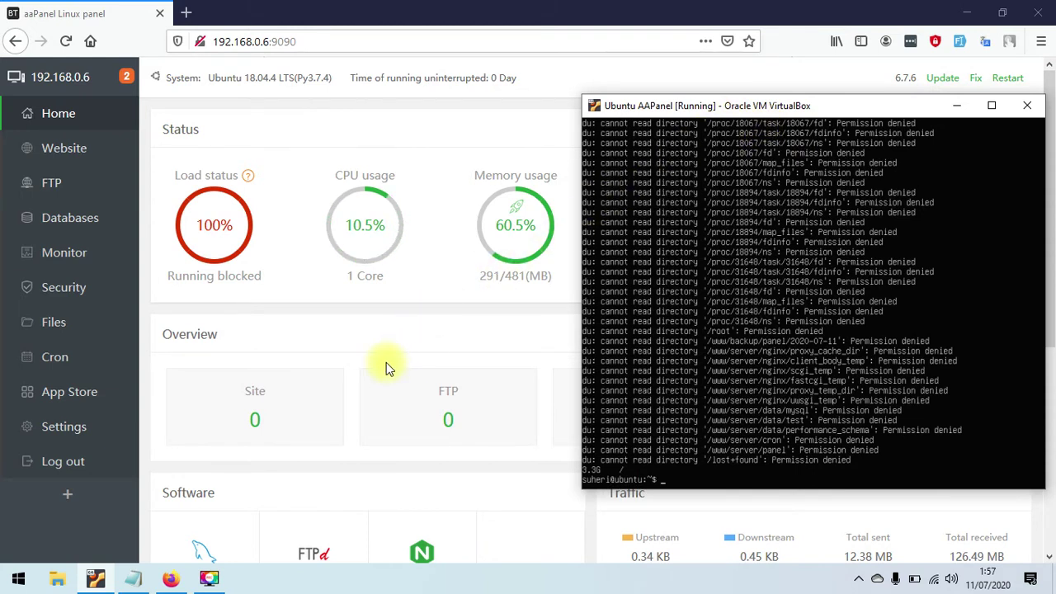
left_click(421, 314)
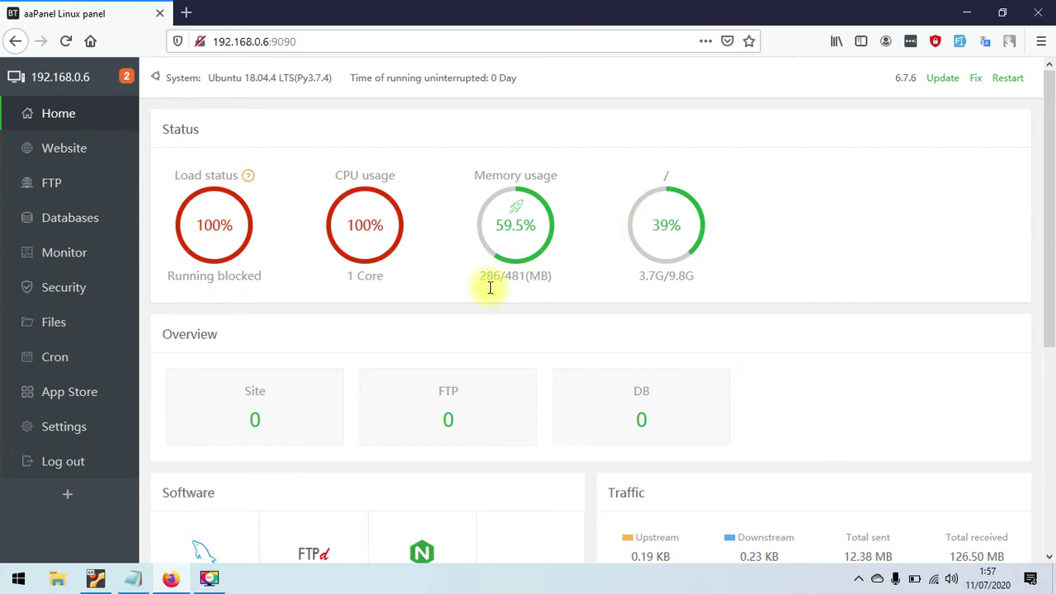
- Check the VM terminal again, then scroll Home's Software panel and open Nginx 1.17.10 management
left_click(93, 581)
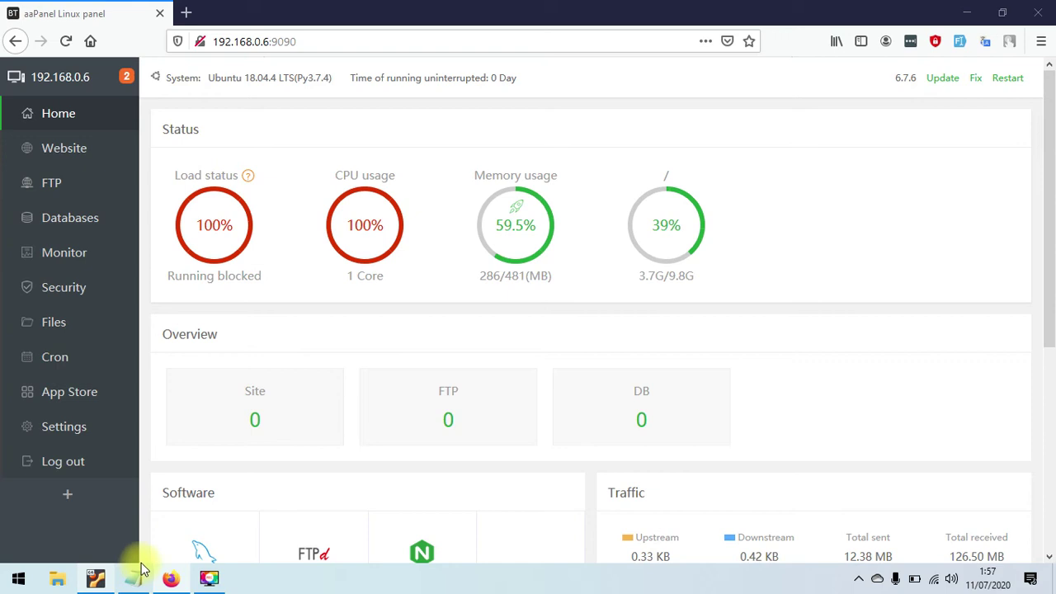
left_click(136, 575)
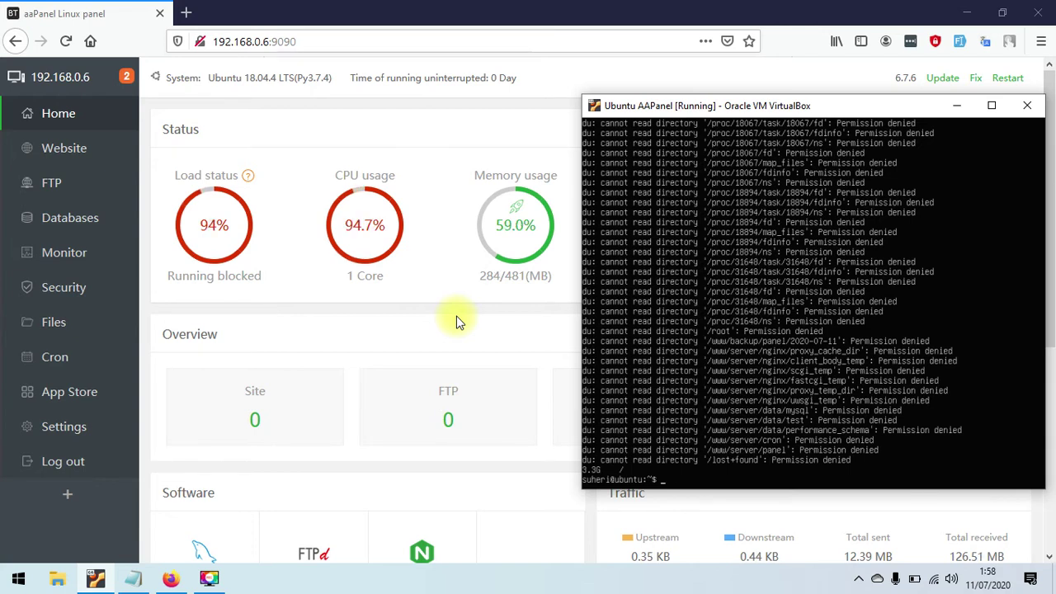
left_click(530, 322)
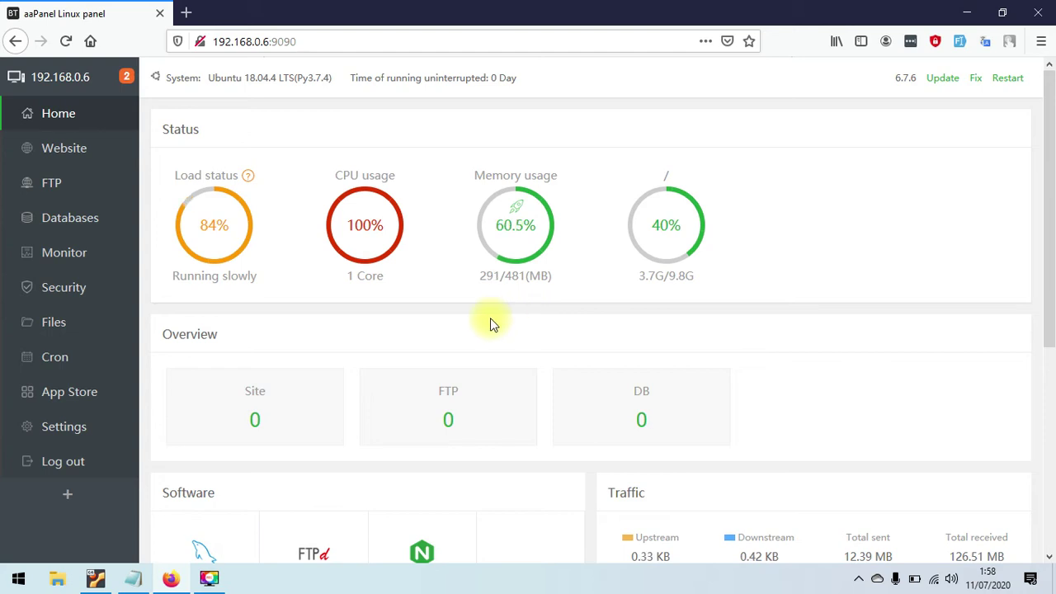
left_click_drag(1048, 228, 1042, 373)
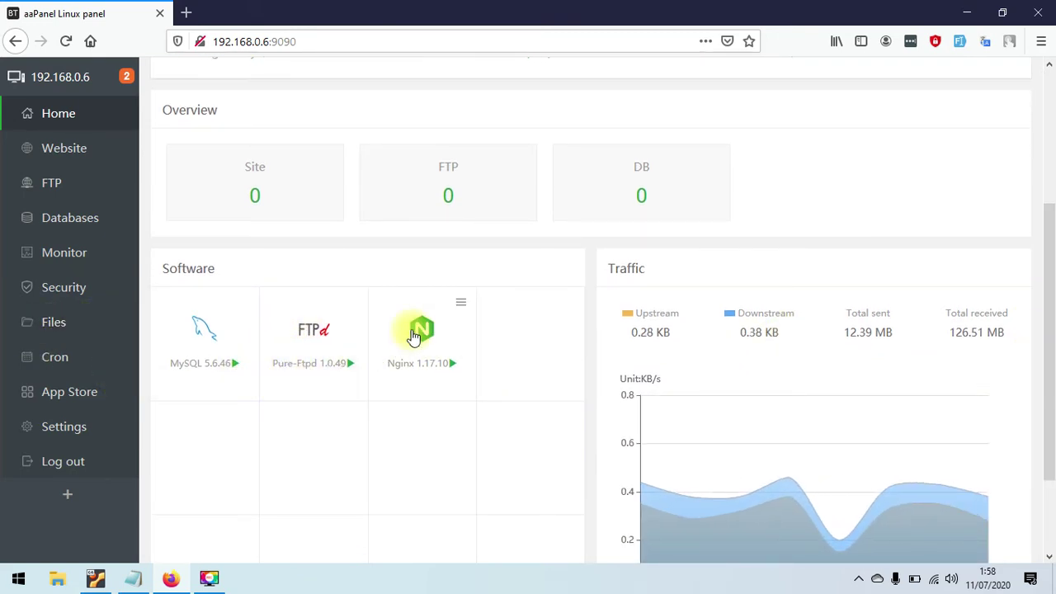
left_click(373, 362)
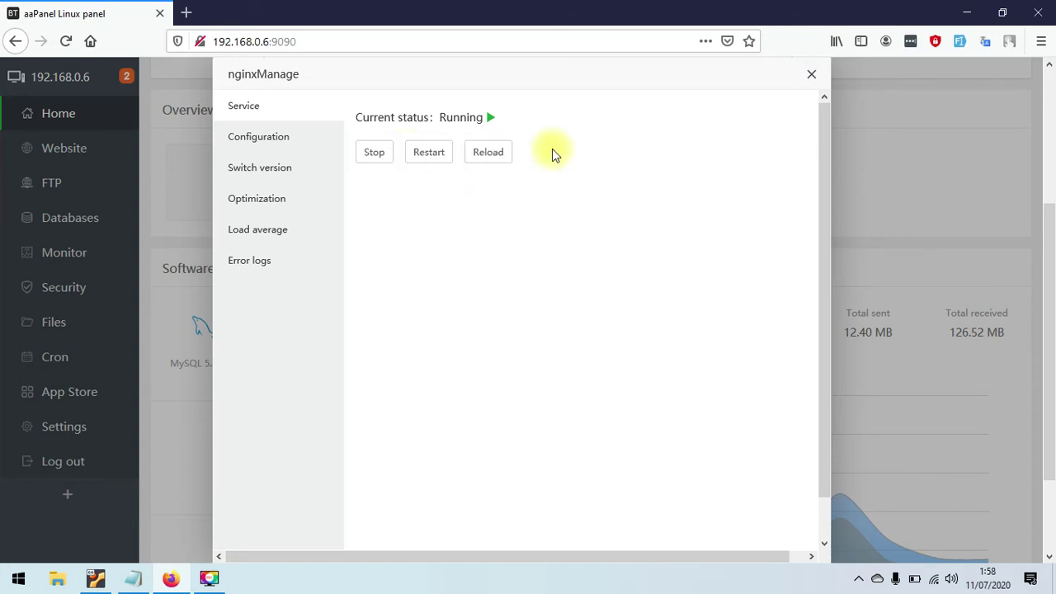
- Review Nginx's configuration file and available versions, then show its Optimization settings
left_click(274, 140)
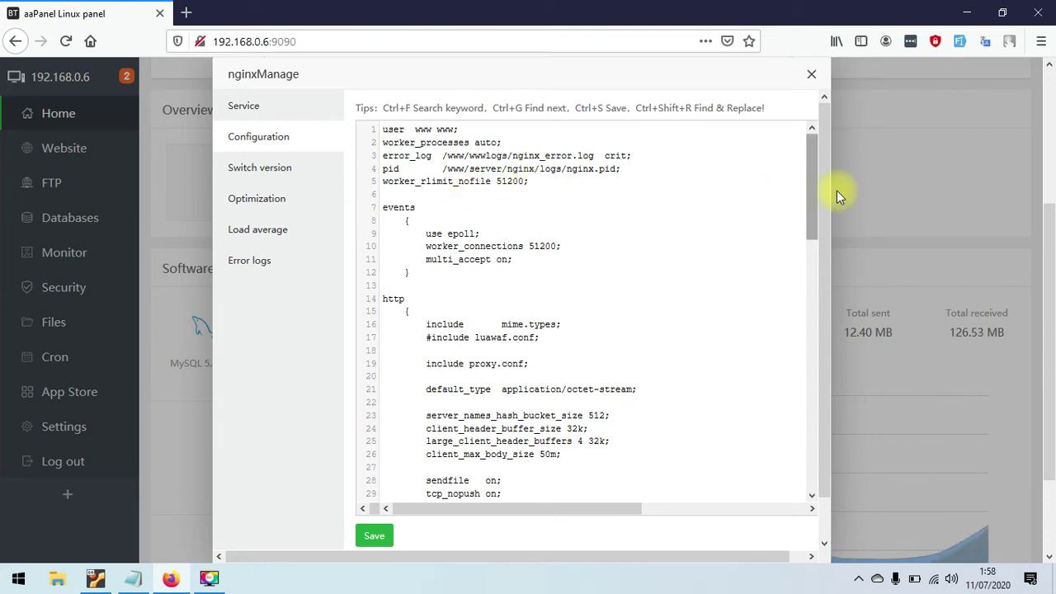
left_click_drag(810, 200, 837, 176)
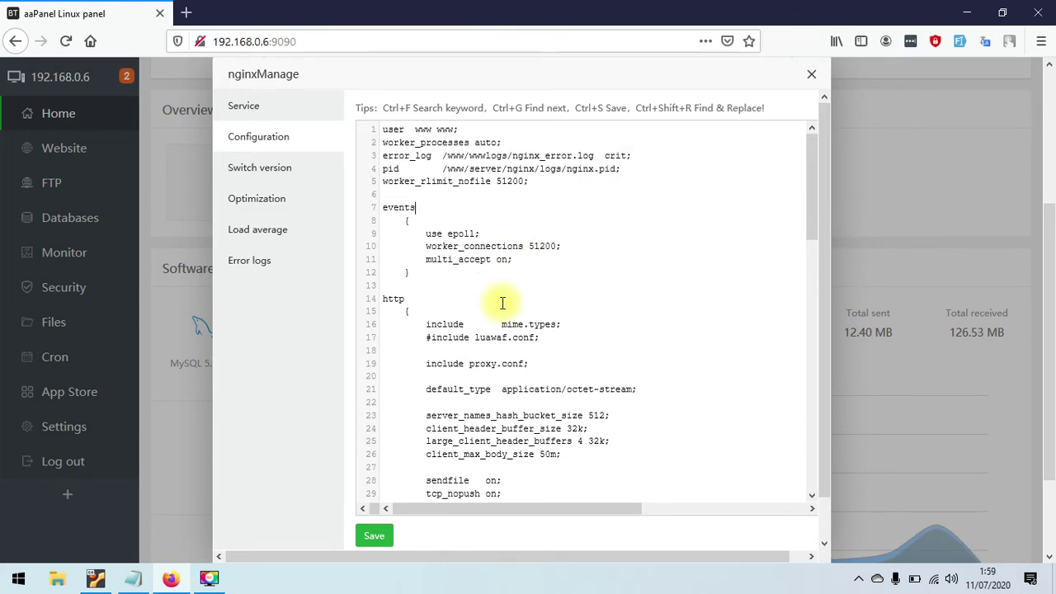
left_click(281, 168)
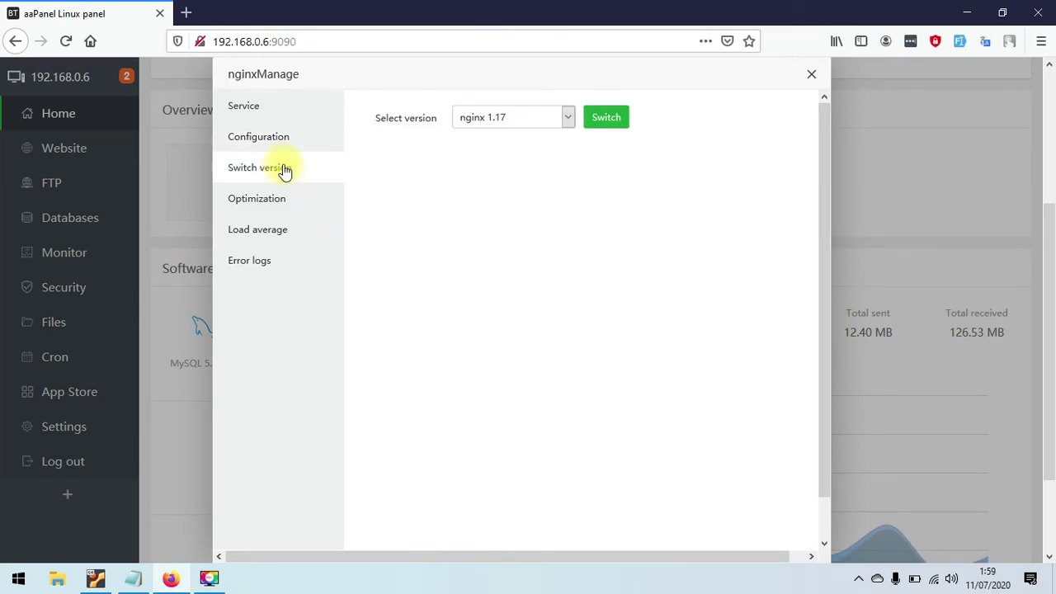
left_click(536, 124)
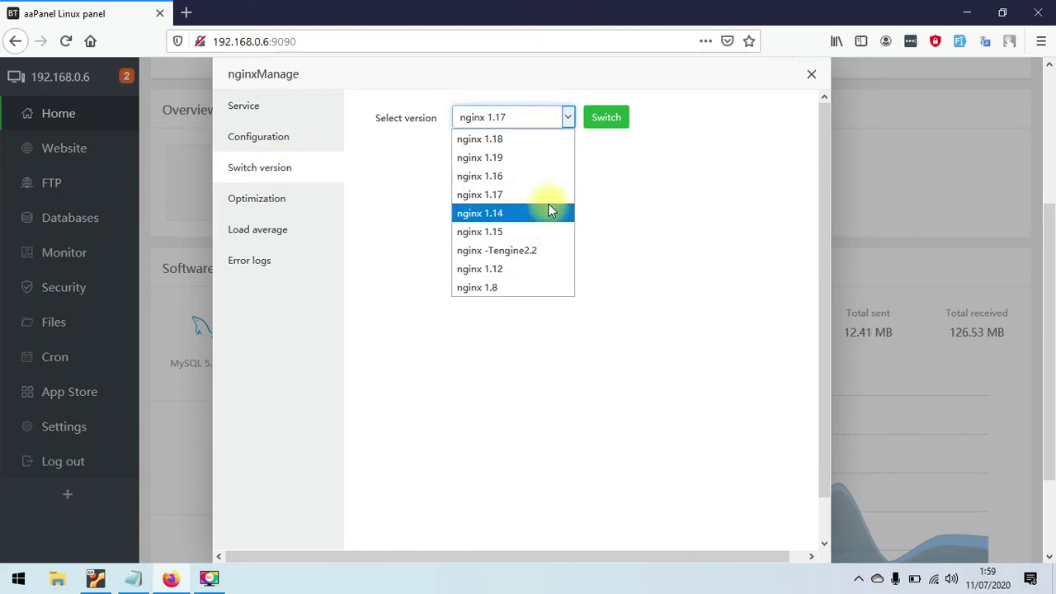
left_click(302, 206)
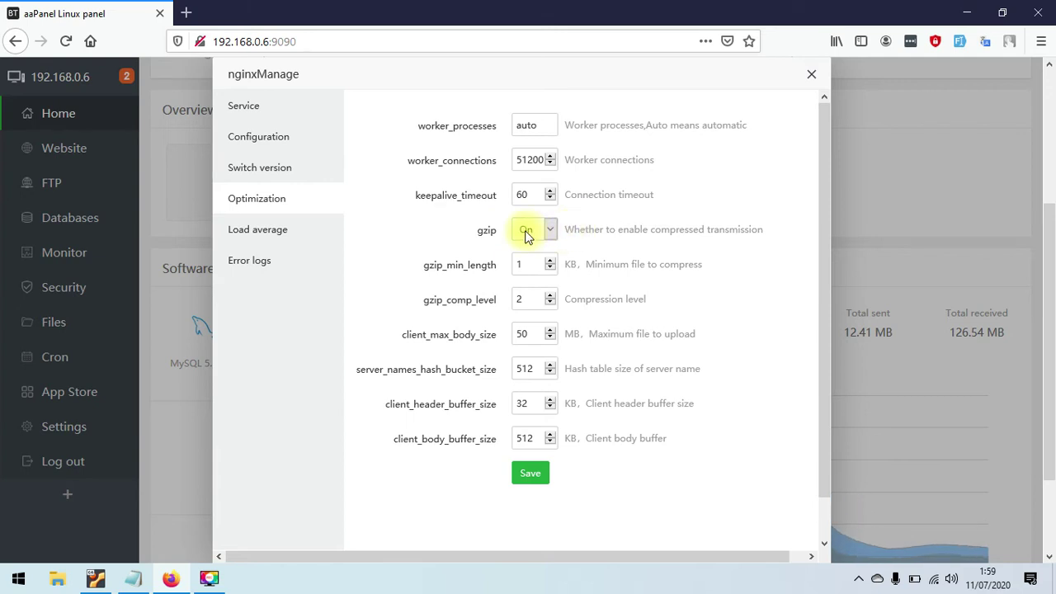
- Keep gzip On, view Nginx's load statistics table, then close the Nginx dialog
left_click(537, 231)
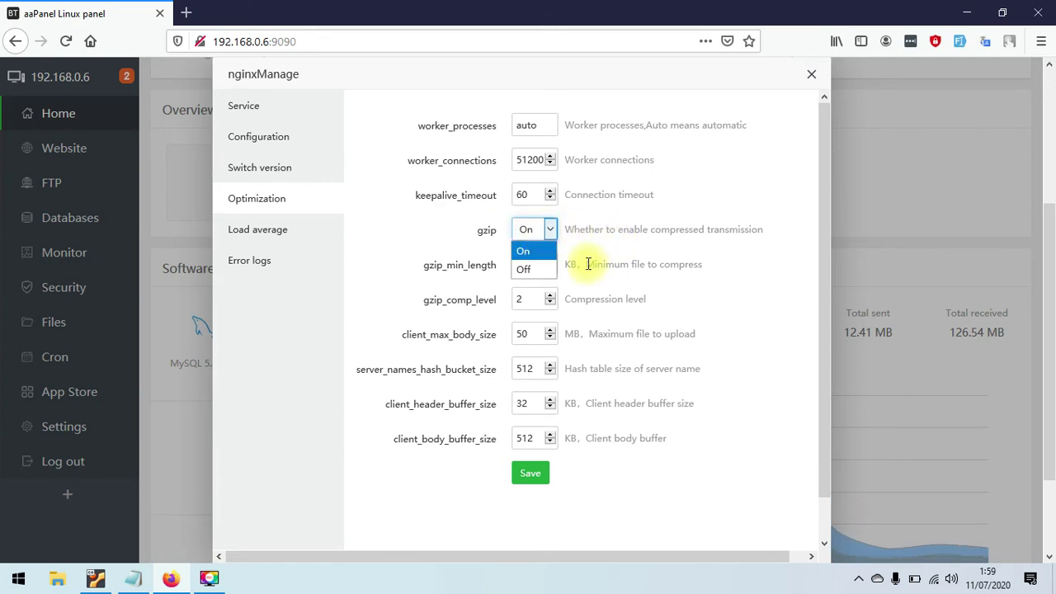
left_click(801, 297)
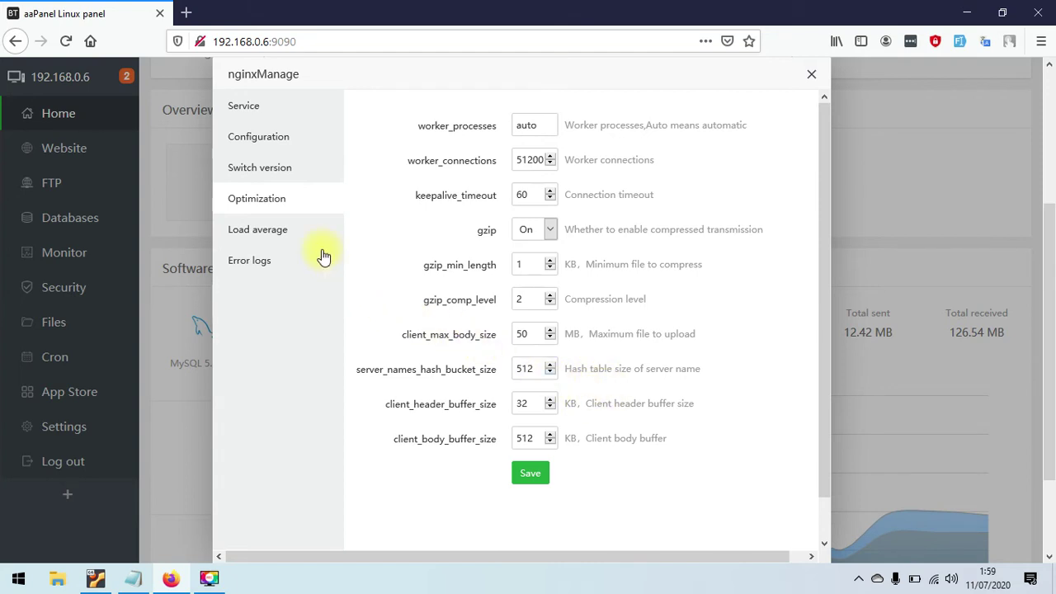
left_click(306, 231)
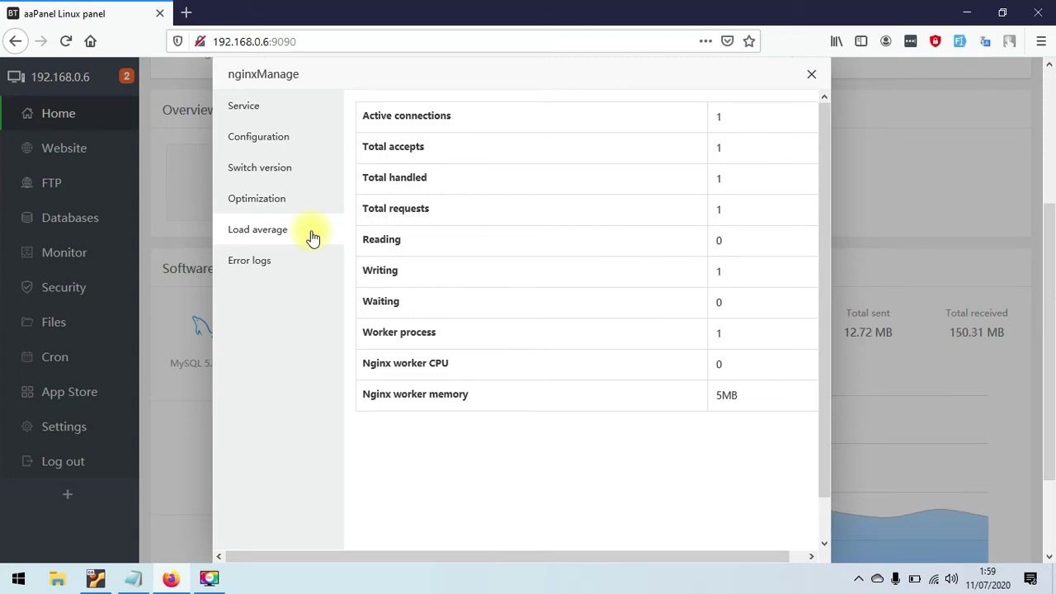
left_click(312, 237)
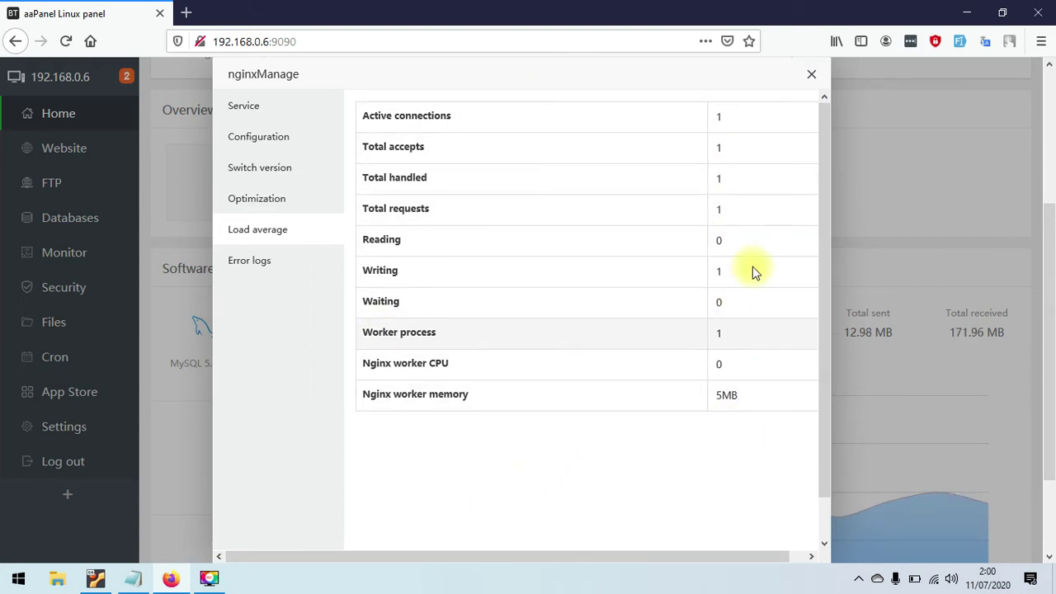
left_click(812, 75)
- Open Pure-Ftpd management and scroll through its configuration file
left_click(317, 346)
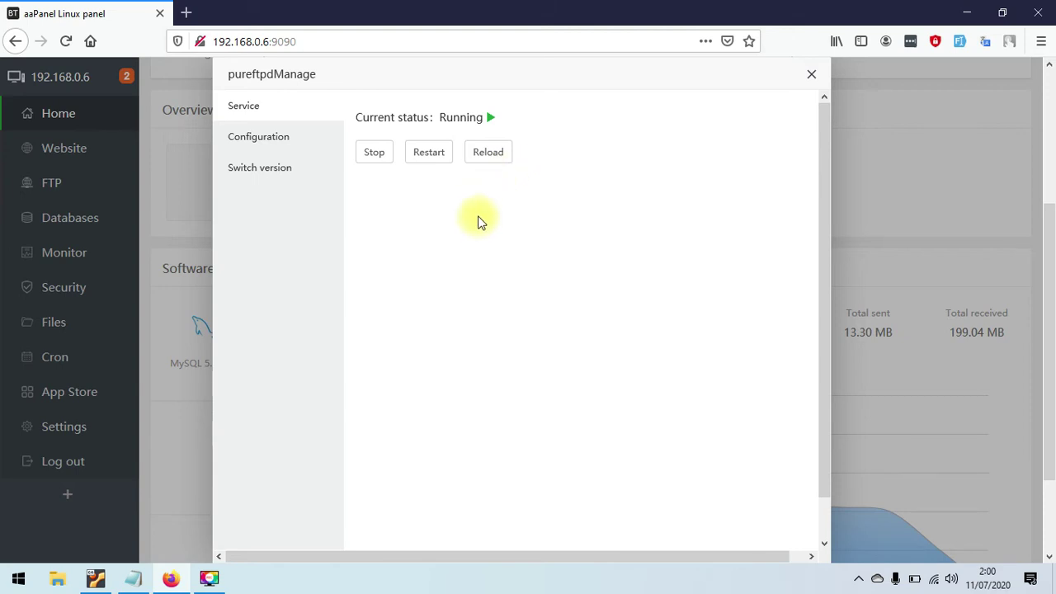
left_click(286, 136)
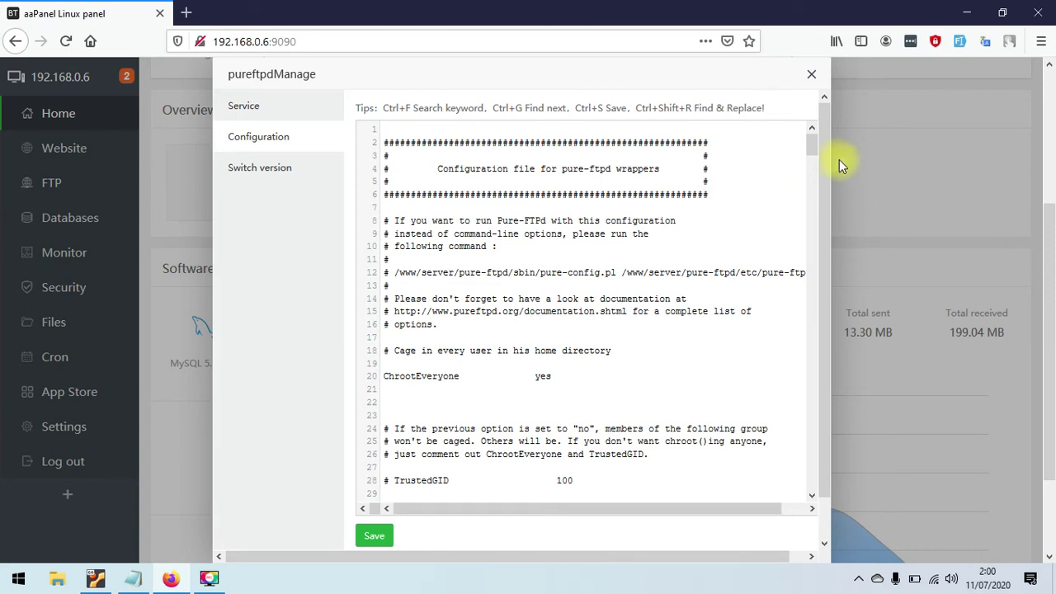
scroll(823, 165, "down", 2)
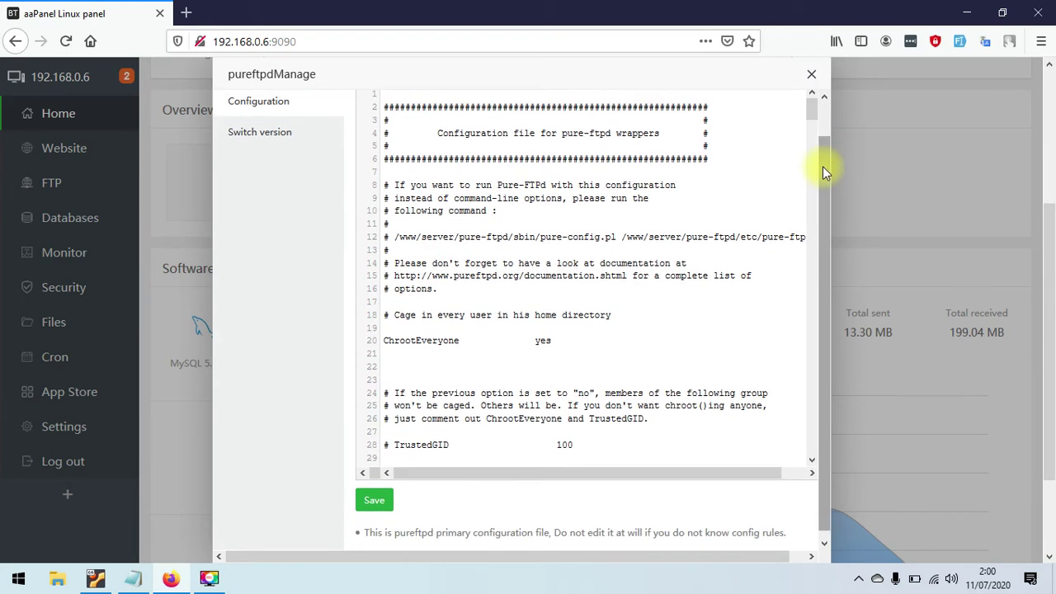
left_click_drag(814, 111, 820, 218)
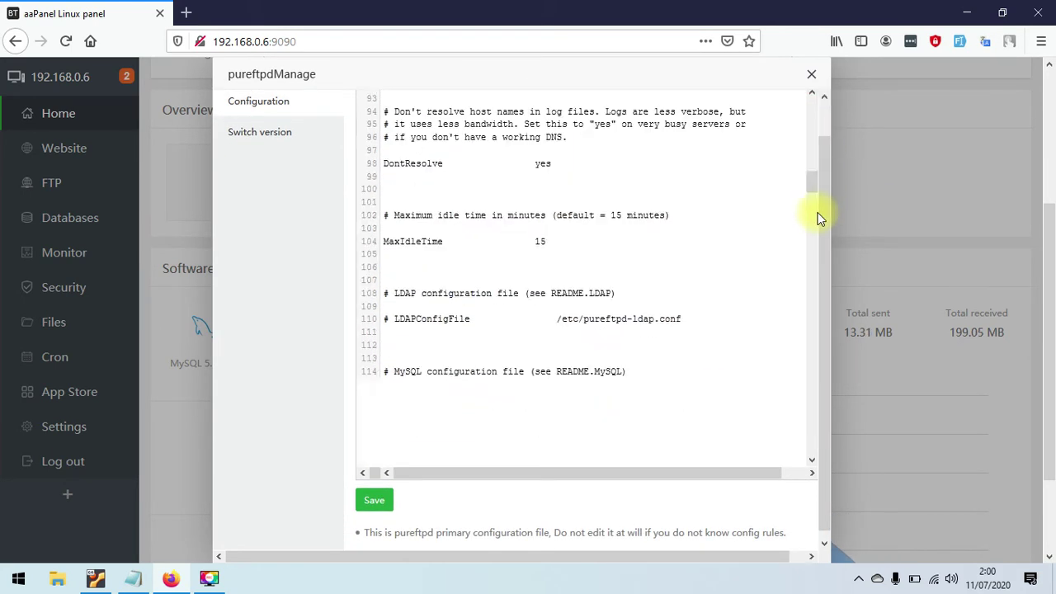
scroll(820, 218, "down", 15)
scroll(810, 275, "down", 20)
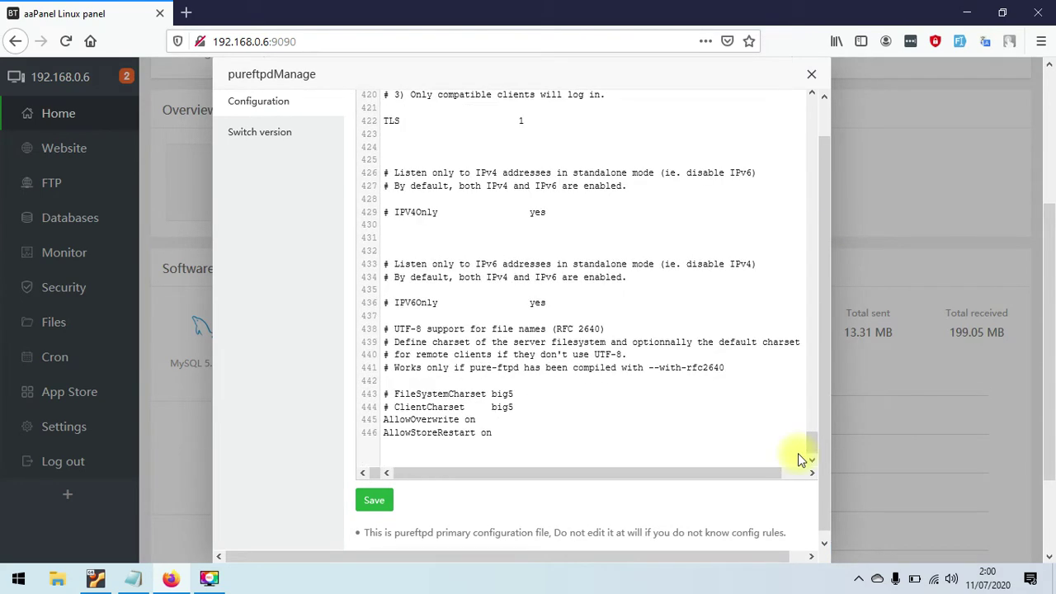
left_click_drag(810, 449, 828, 95)
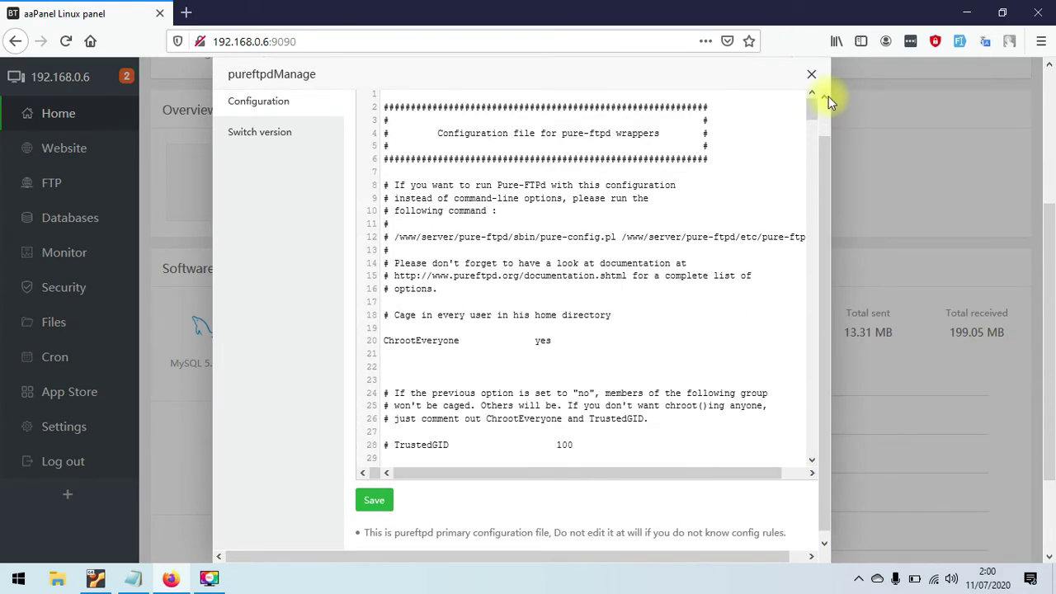
- Check the available Pure-Ftpd versions without changing anything, then close the dialog
left_click(270, 133)
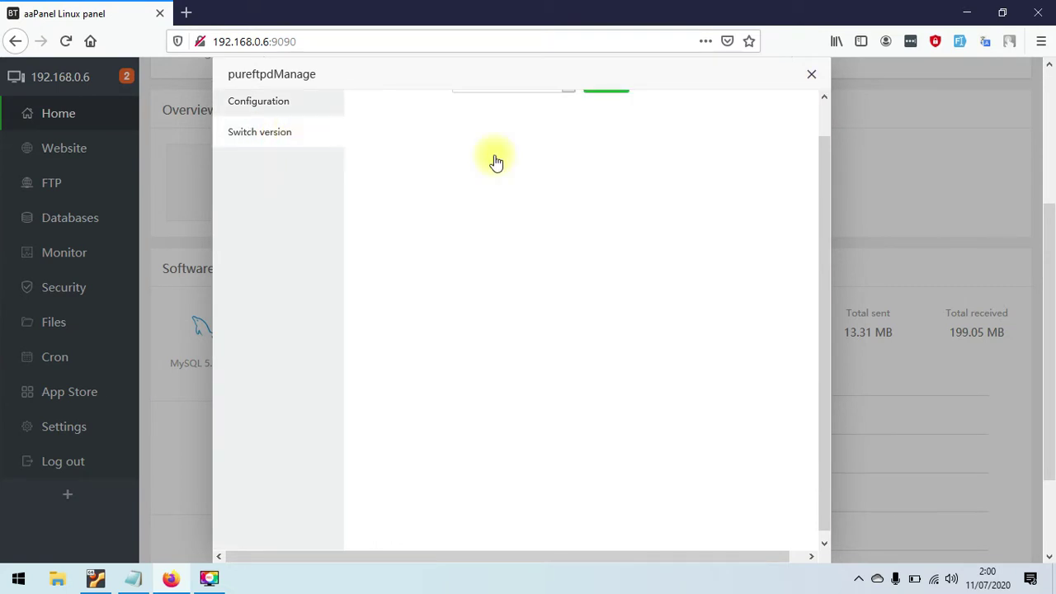
left_click_drag(826, 228, 837, 162)
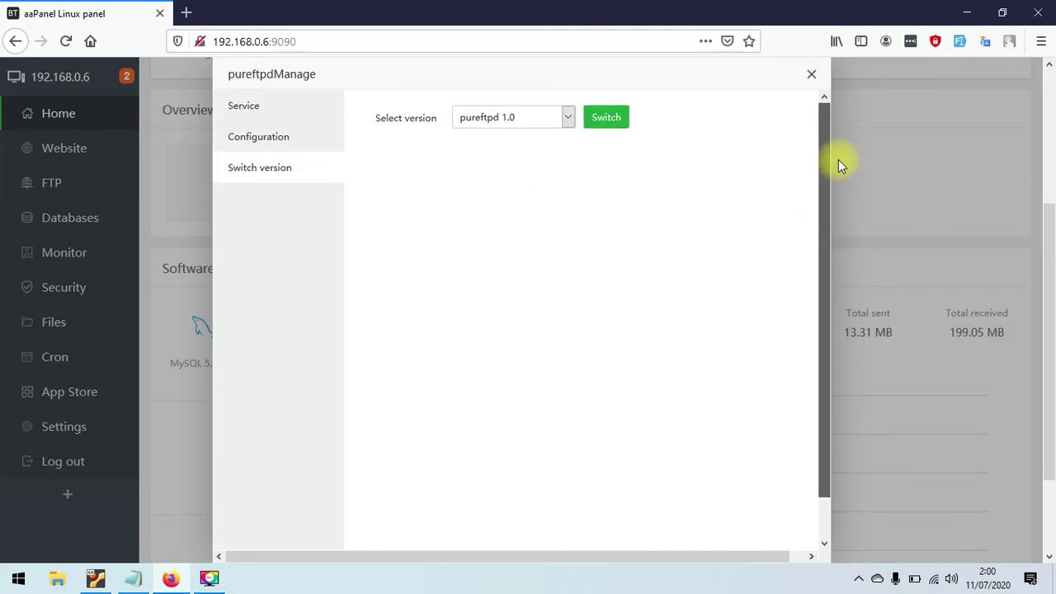
left_click(570, 119)
left_click(707, 273)
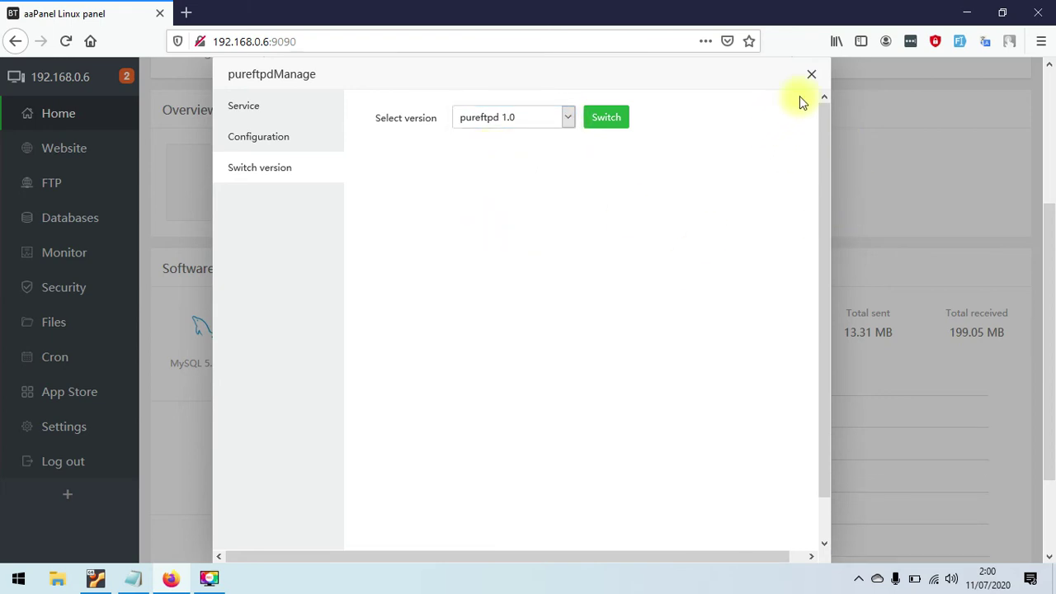
left_click(811, 75)
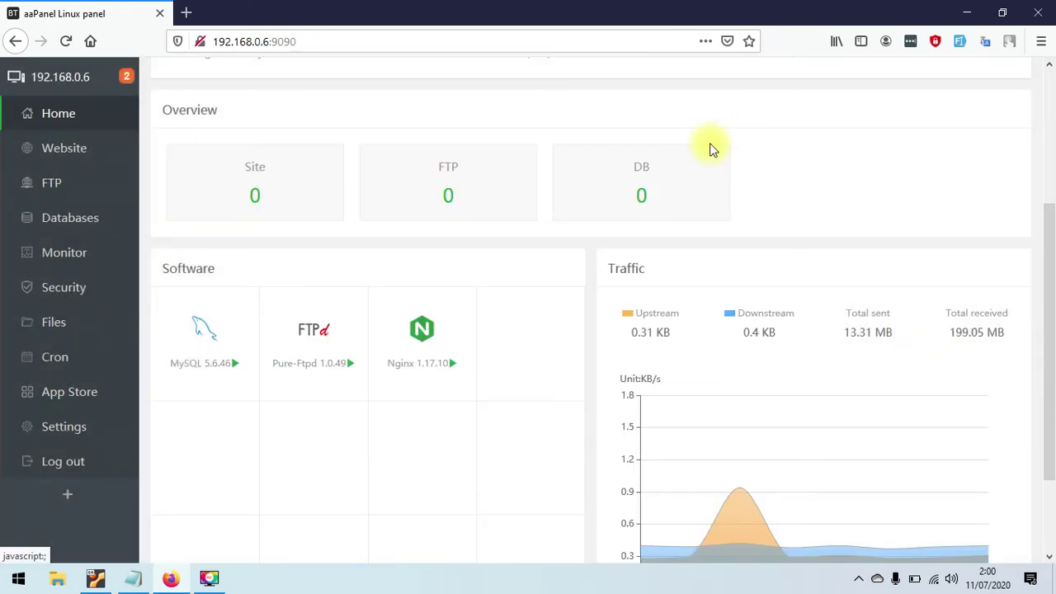
left_click(219, 342)
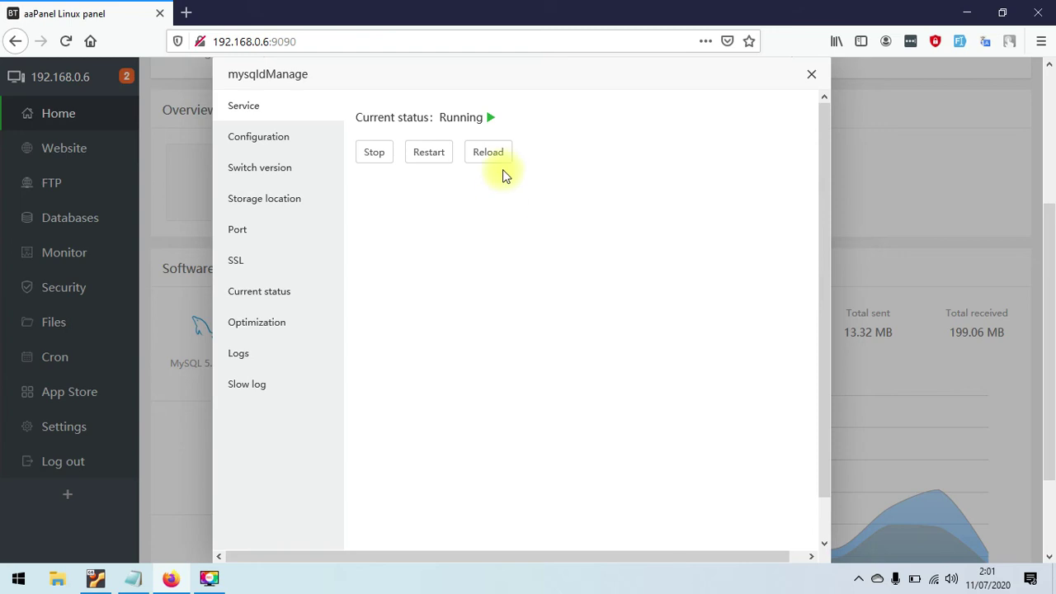
left_click(302, 140)
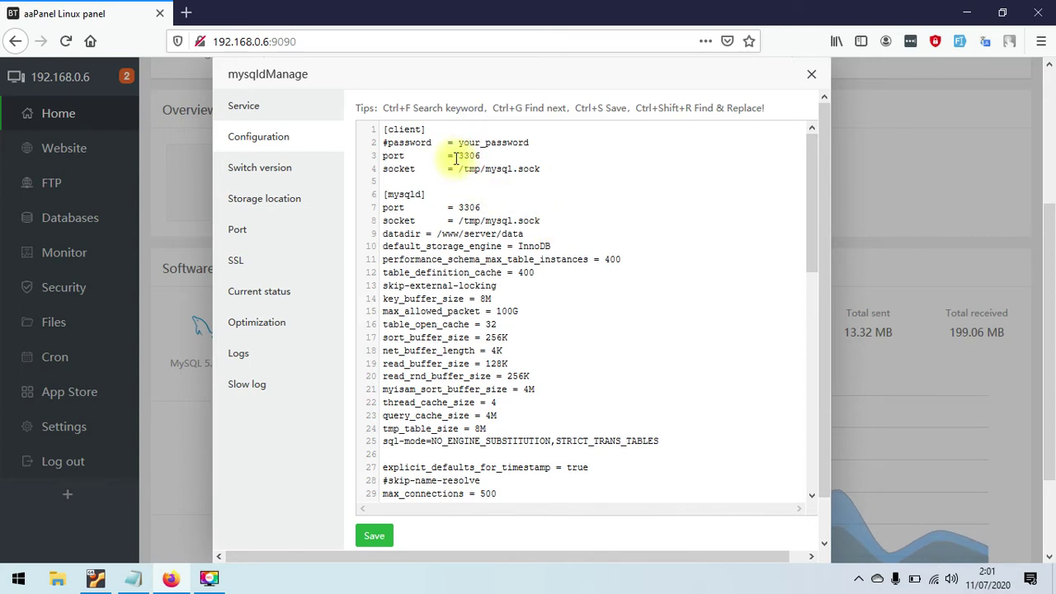
left_click_drag(458, 156, 502, 157)
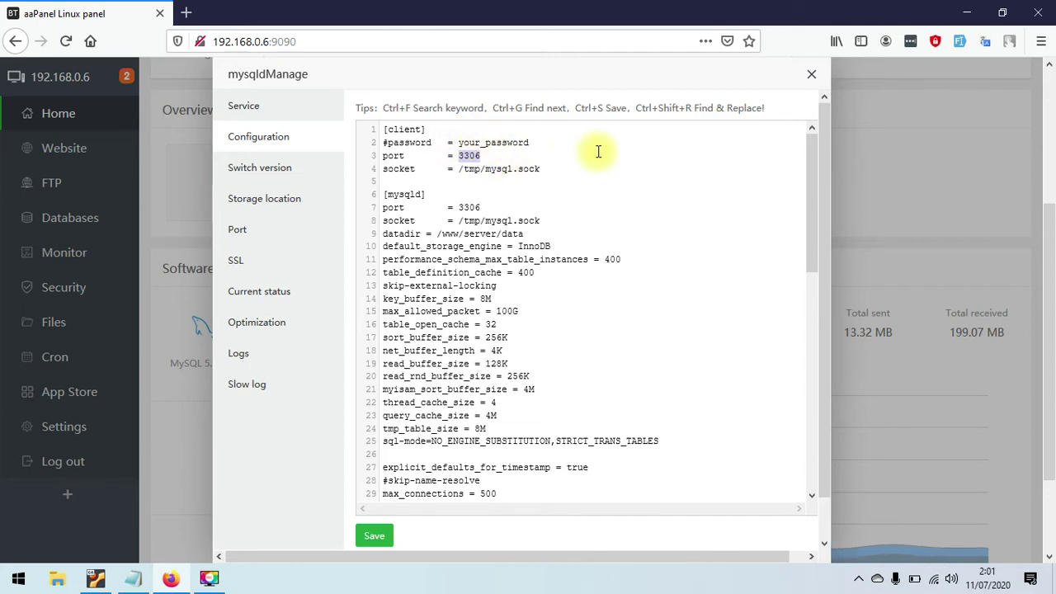
double_click(815, 249)
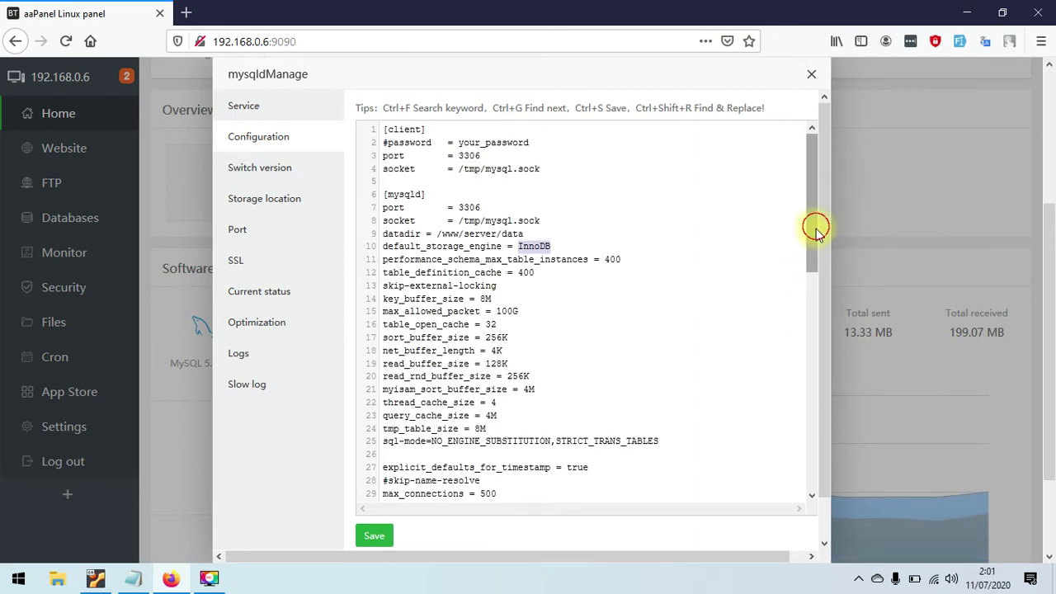
left_click_drag(814, 226, 814, 286)
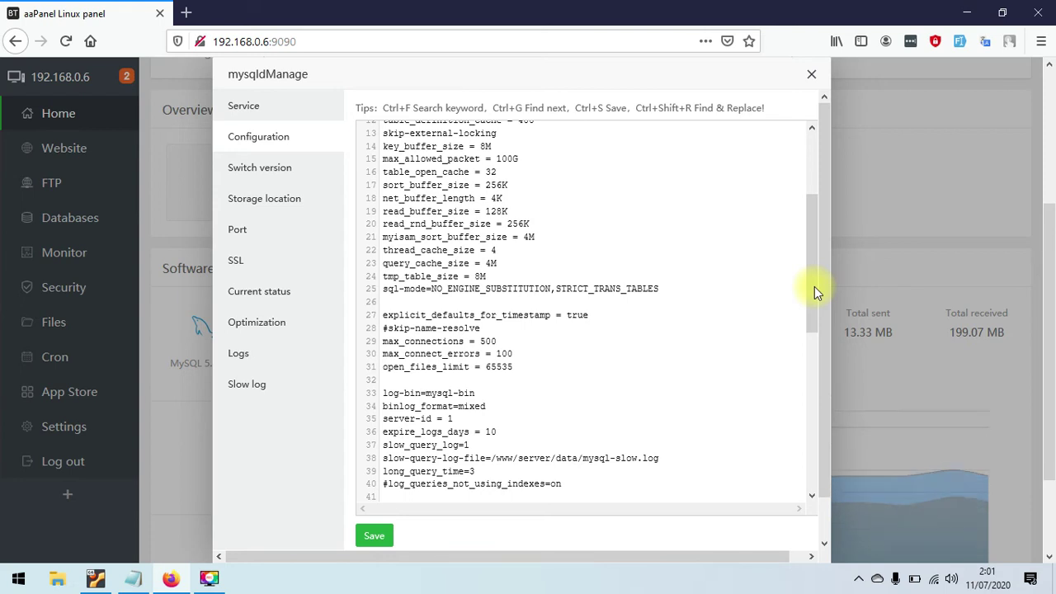
left_click_drag(814, 286, 816, 272)
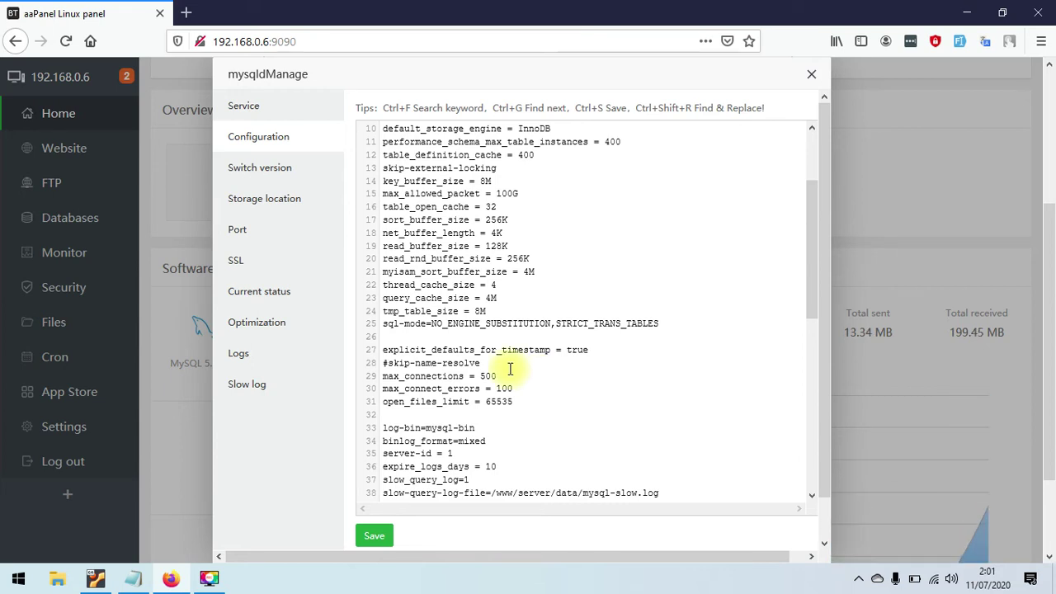
left_click(295, 178)
left_click(532, 118)
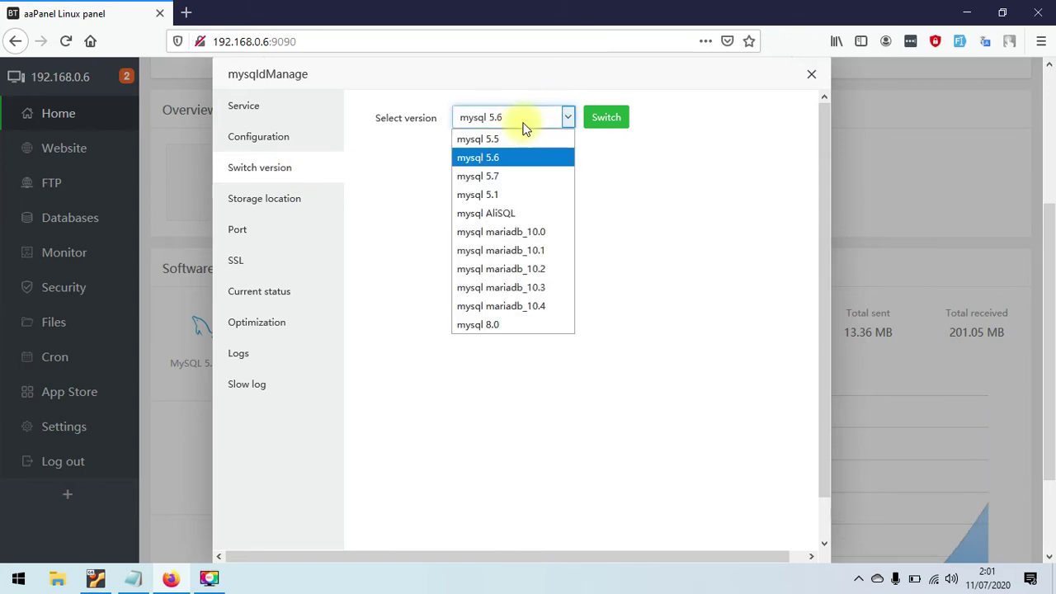
left_click(656, 250)
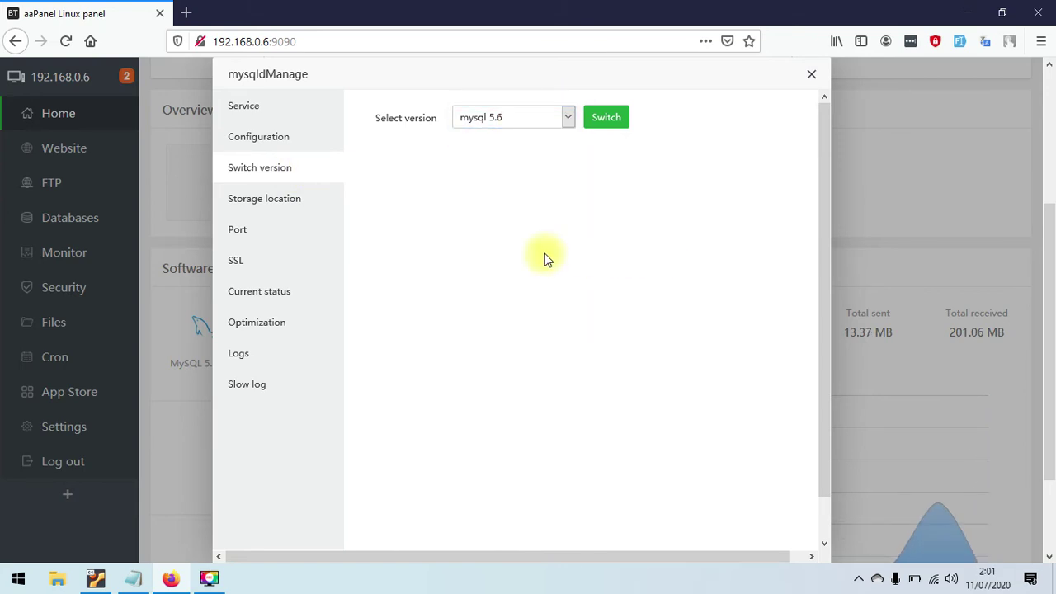
left_click(288, 205)
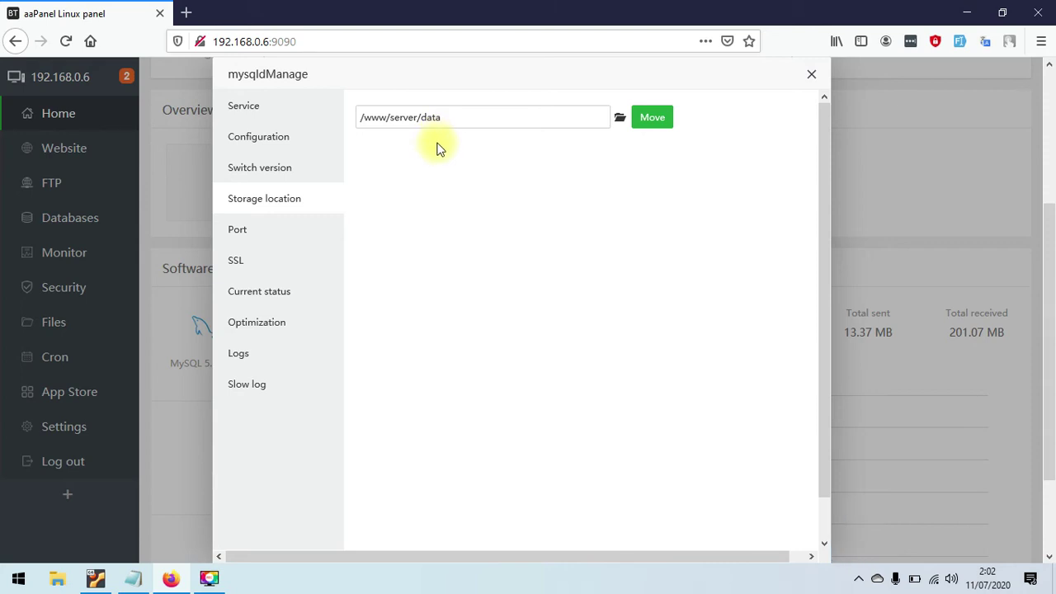
left_click(290, 230)
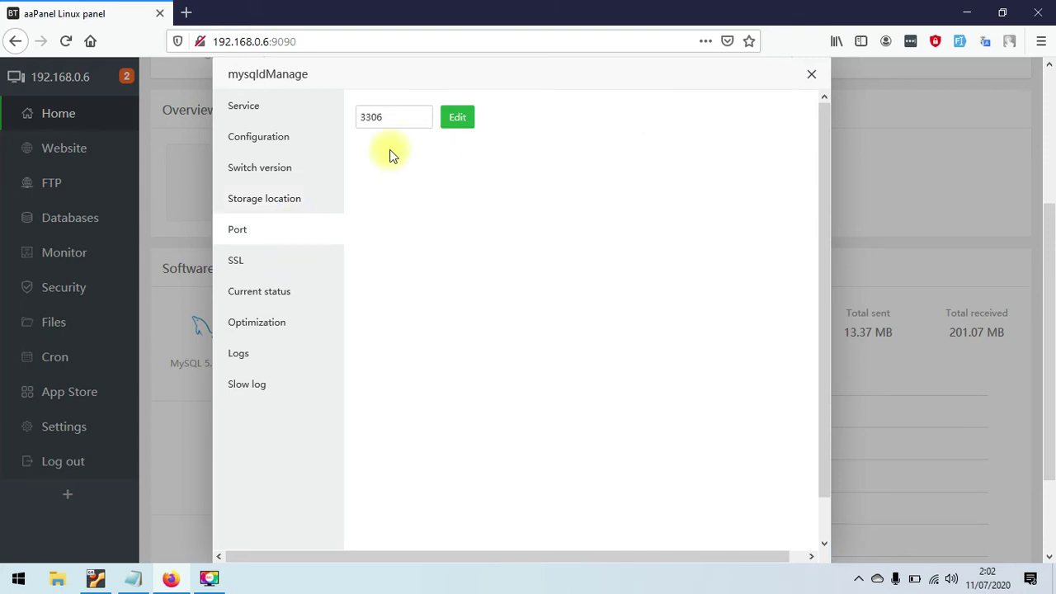
left_click(288, 264)
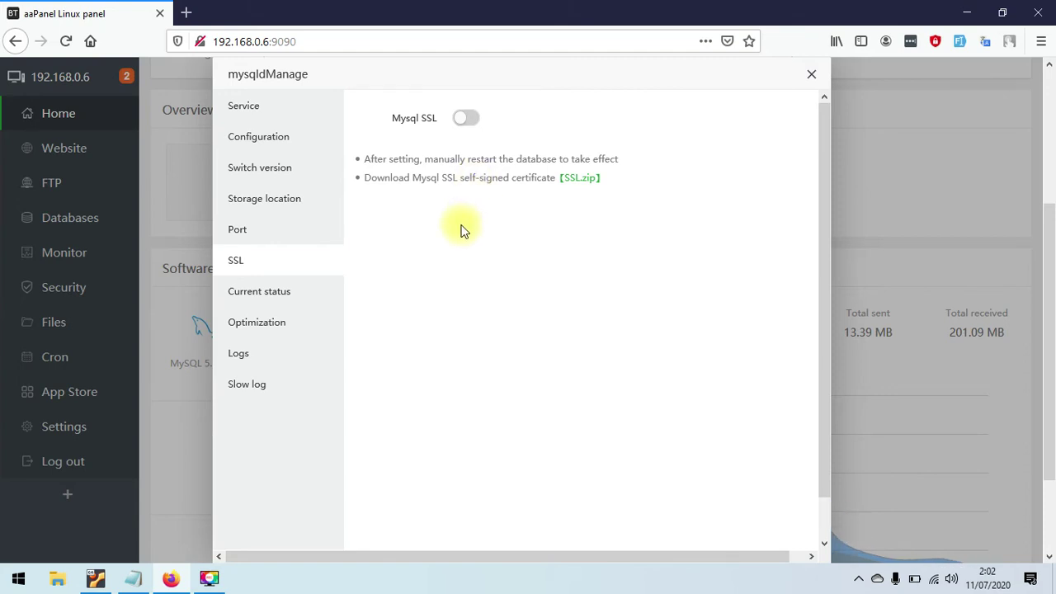
left_click(272, 297)
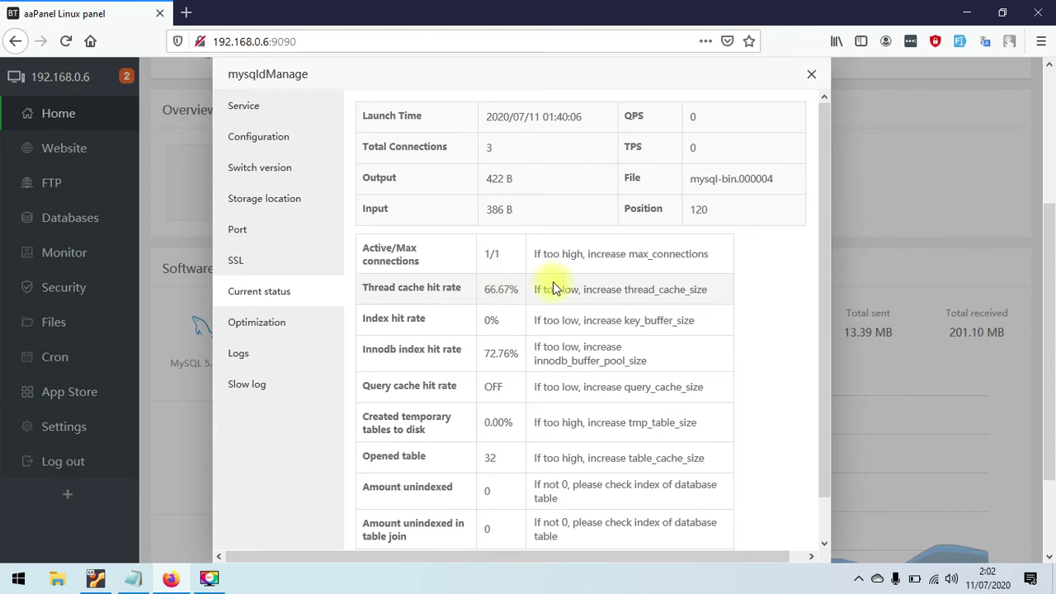
scroll(823, 239, "down", 1)
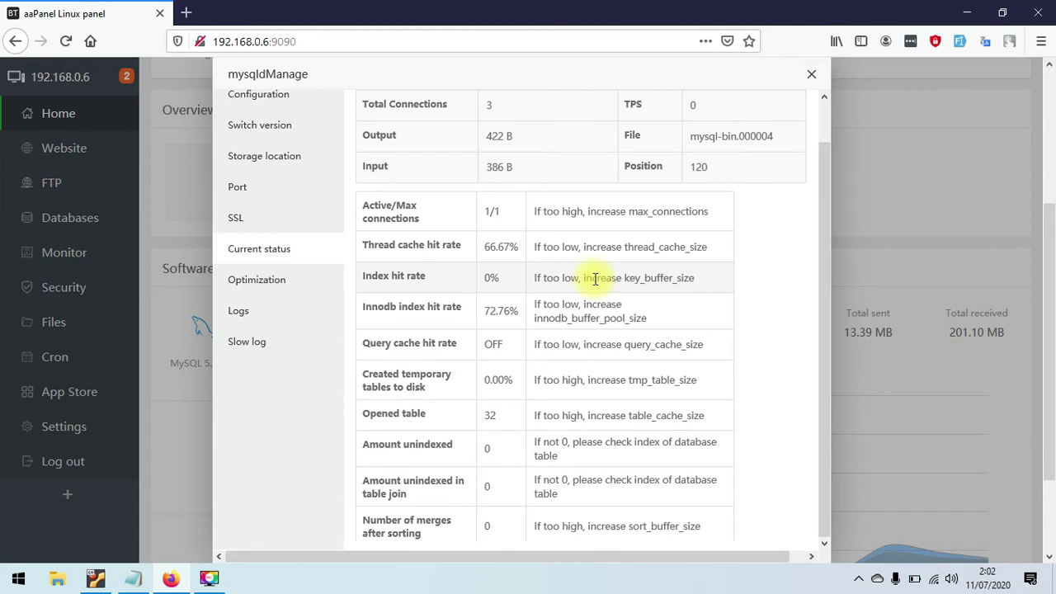
left_click(290, 285)
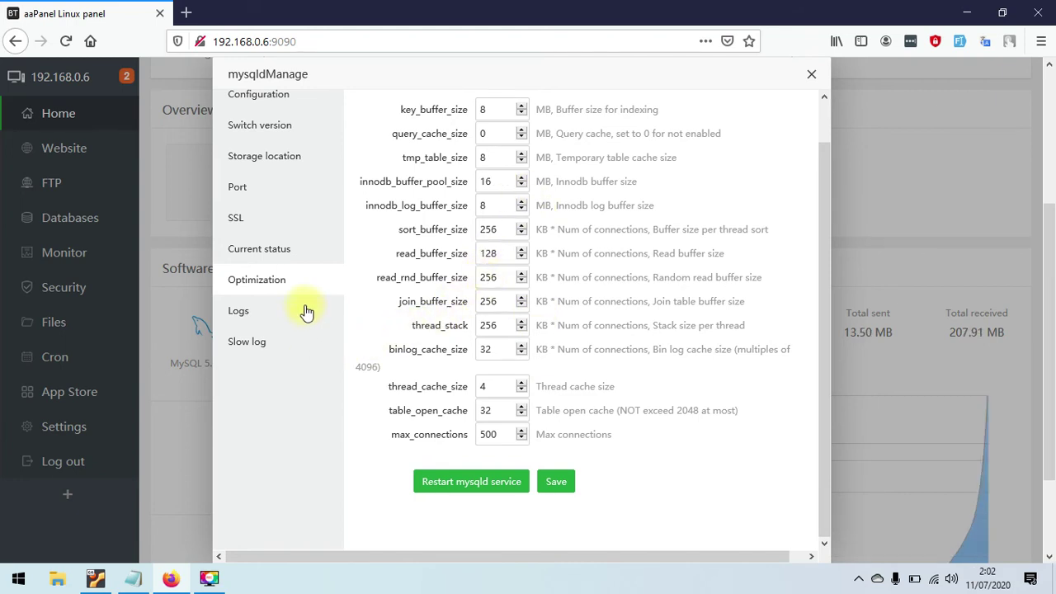
left_click(809, 77)
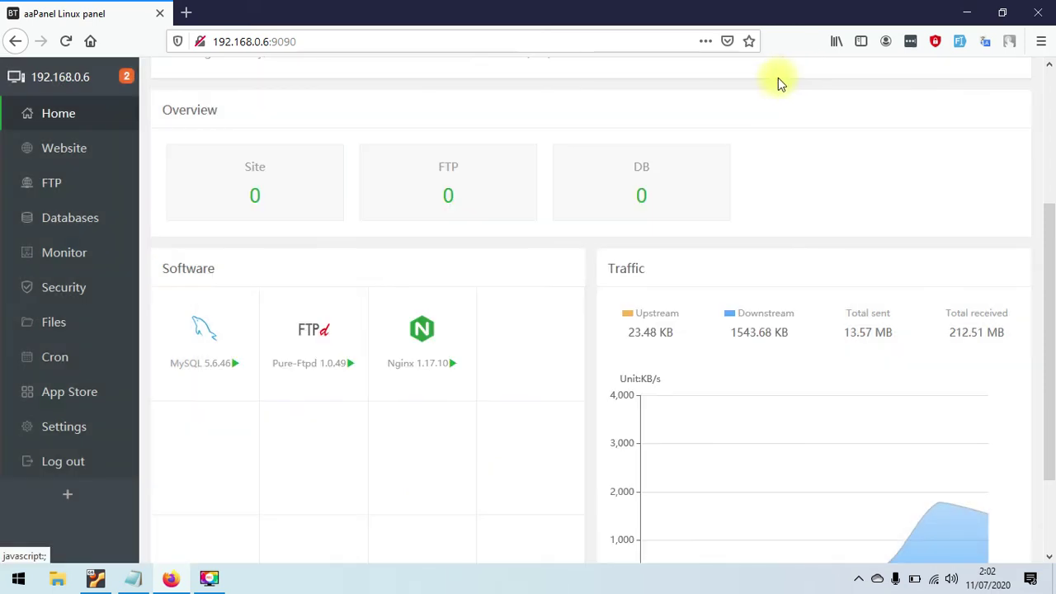
- Browse the App Store's app list across pages 3, 2 and 1
left_click(88, 395)
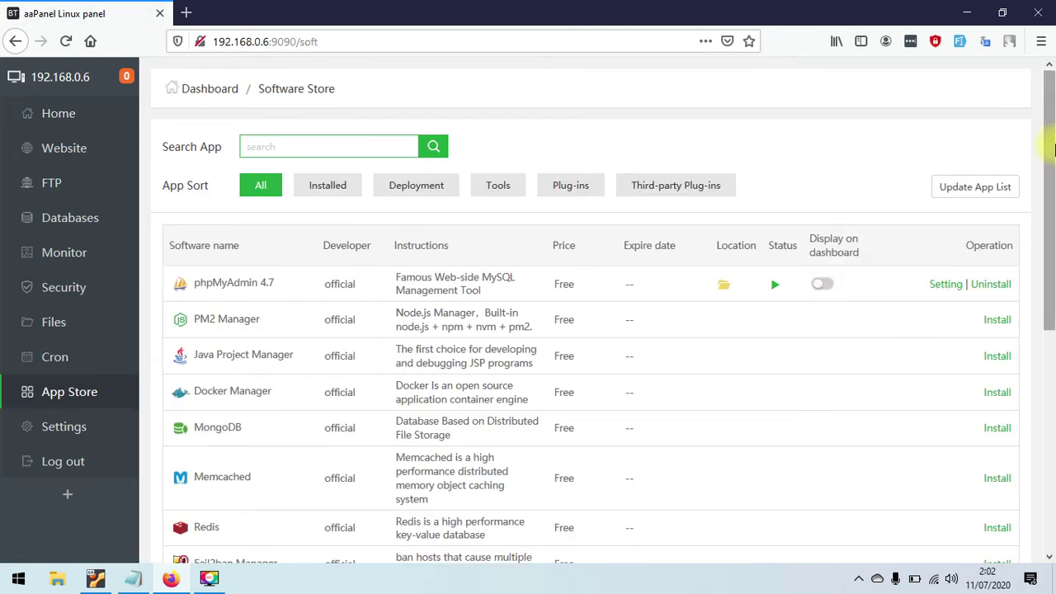
left_click_drag(1053, 153, 1013, 499)
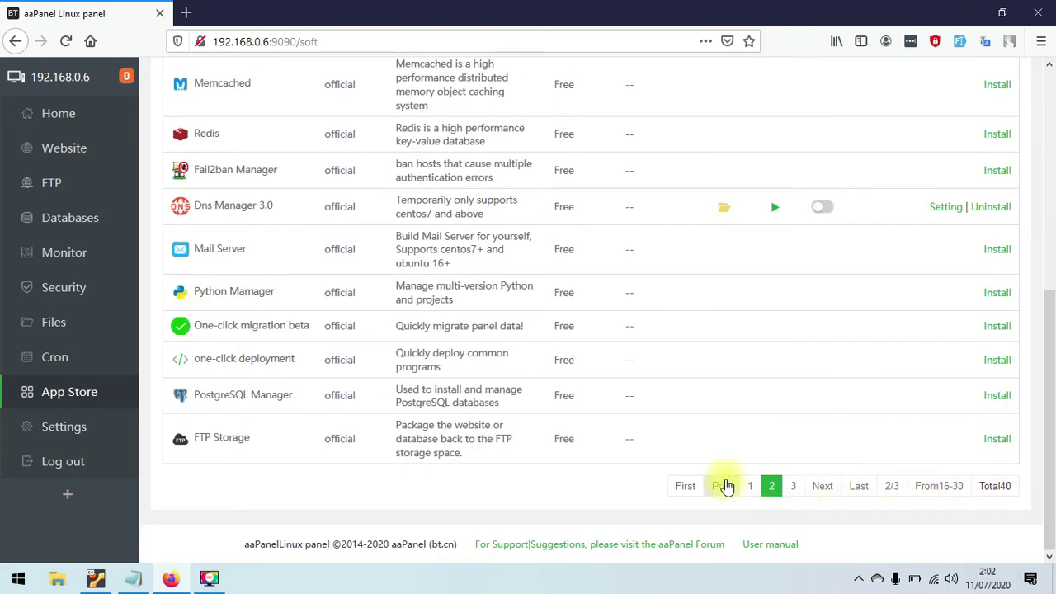
left_click(796, 487)
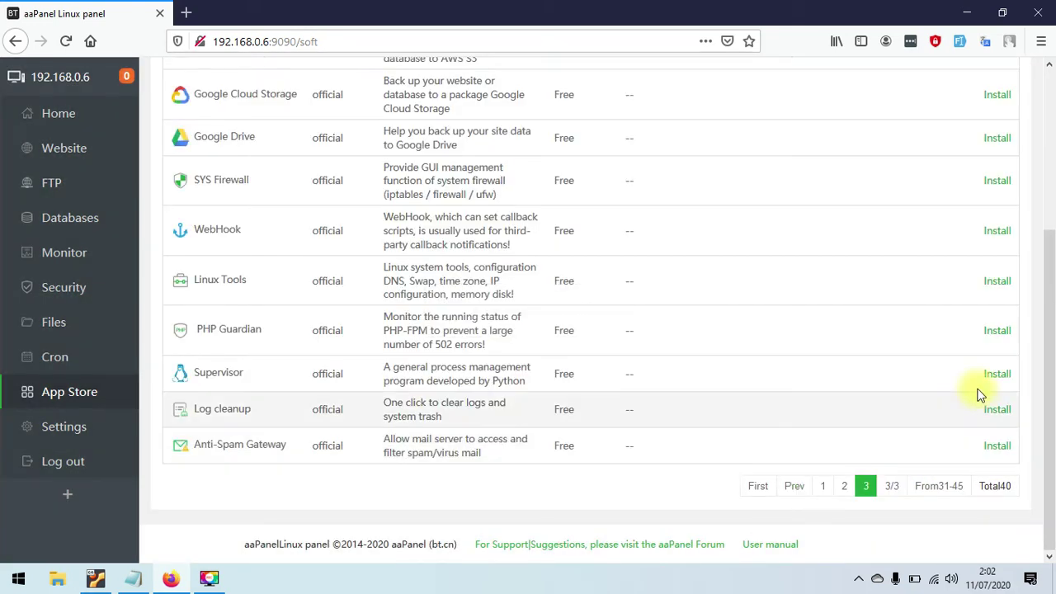
left_click_drag(1045, 354, 1054, 165)
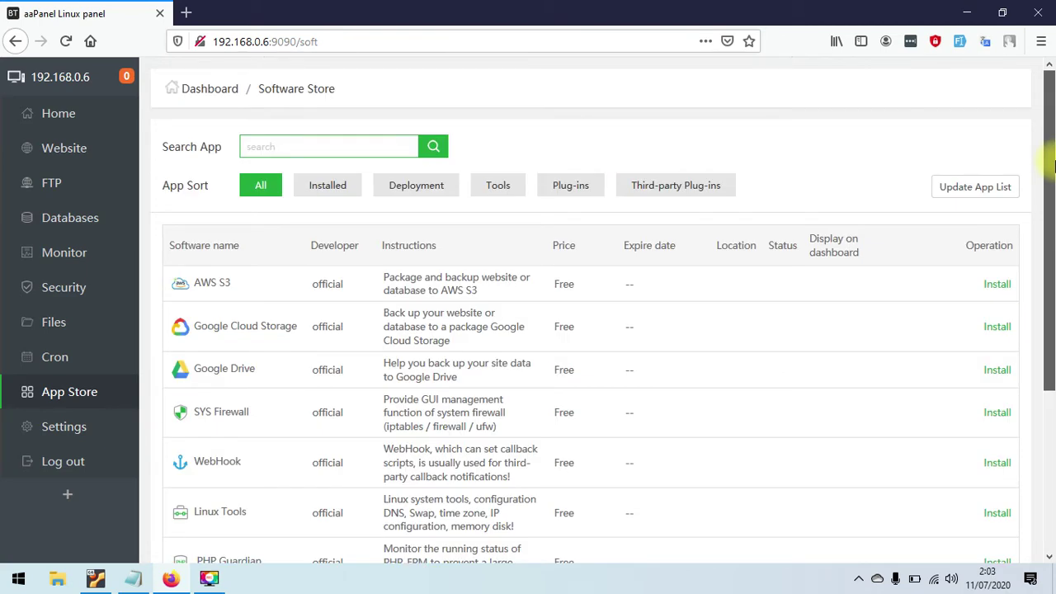
left_click_drag(1054, 165, 1028, 420)
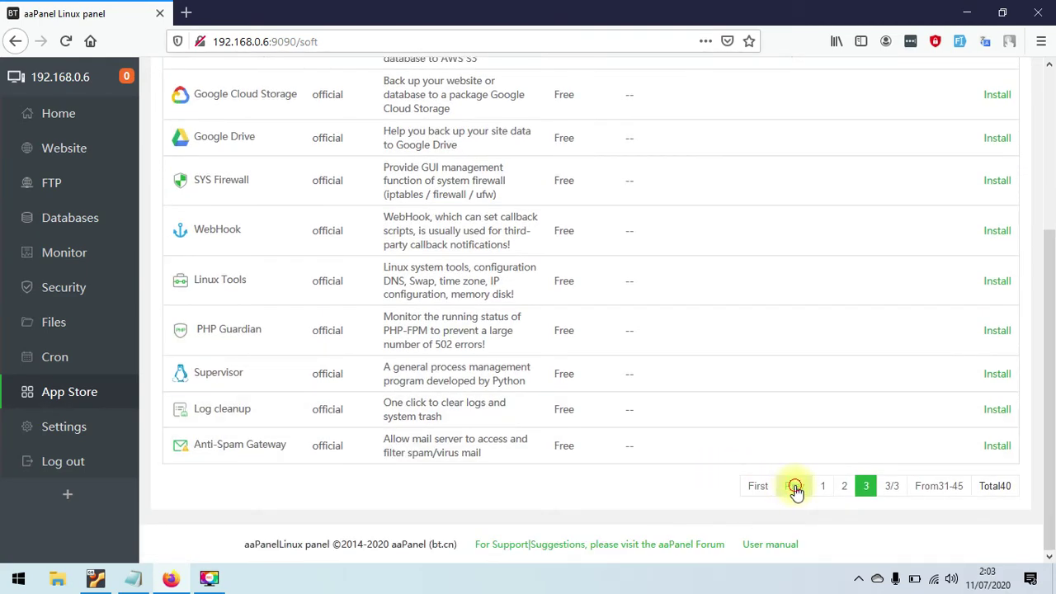
left_click(795, 486)
left_click_drag(1054, 350, 1054, 404)
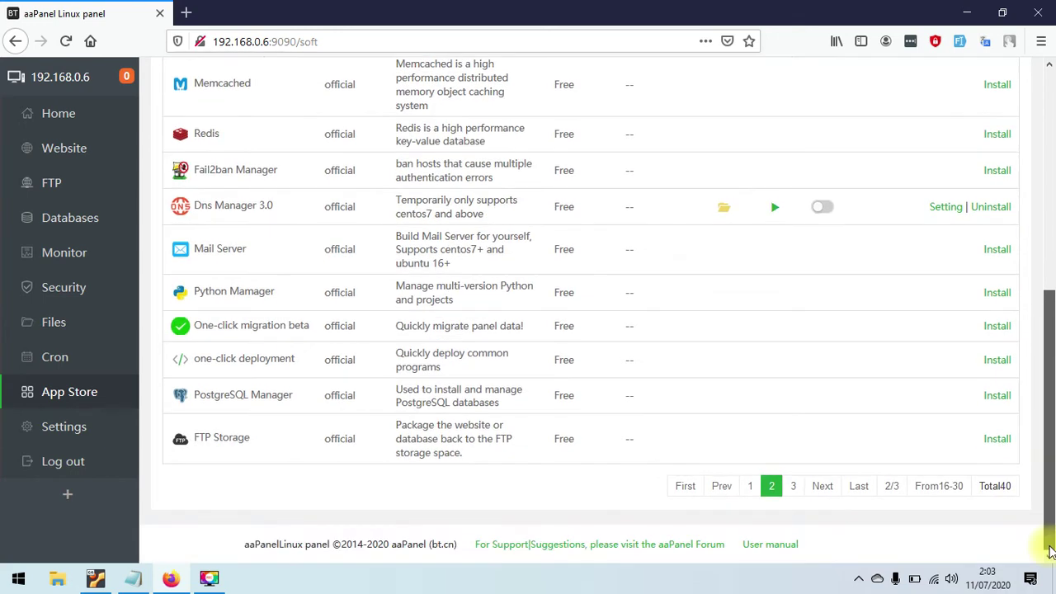
left_click(750, 487)
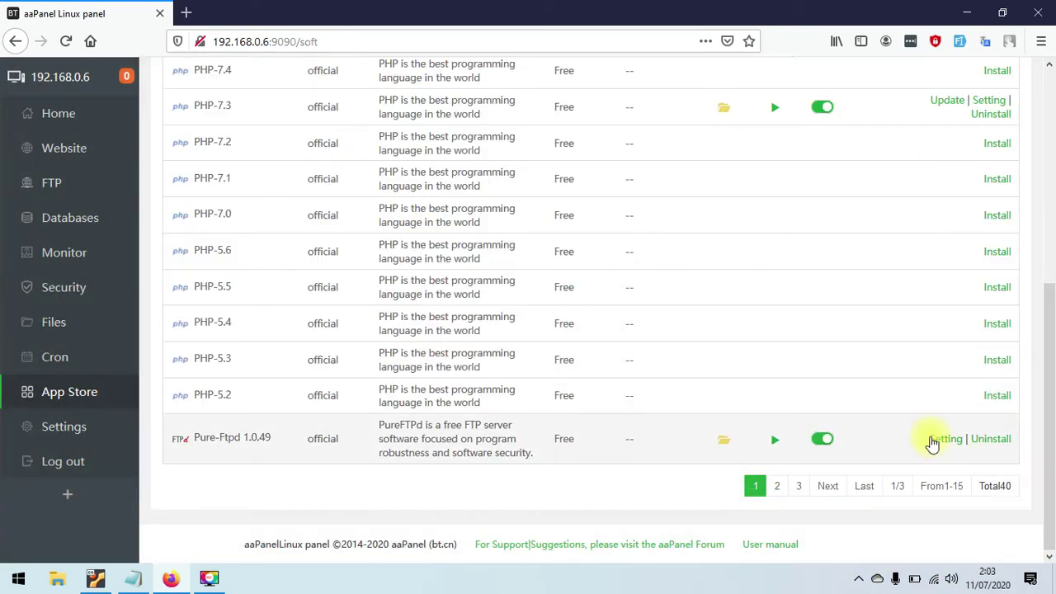
left_click_drag(1047, 363, 1047, 152)
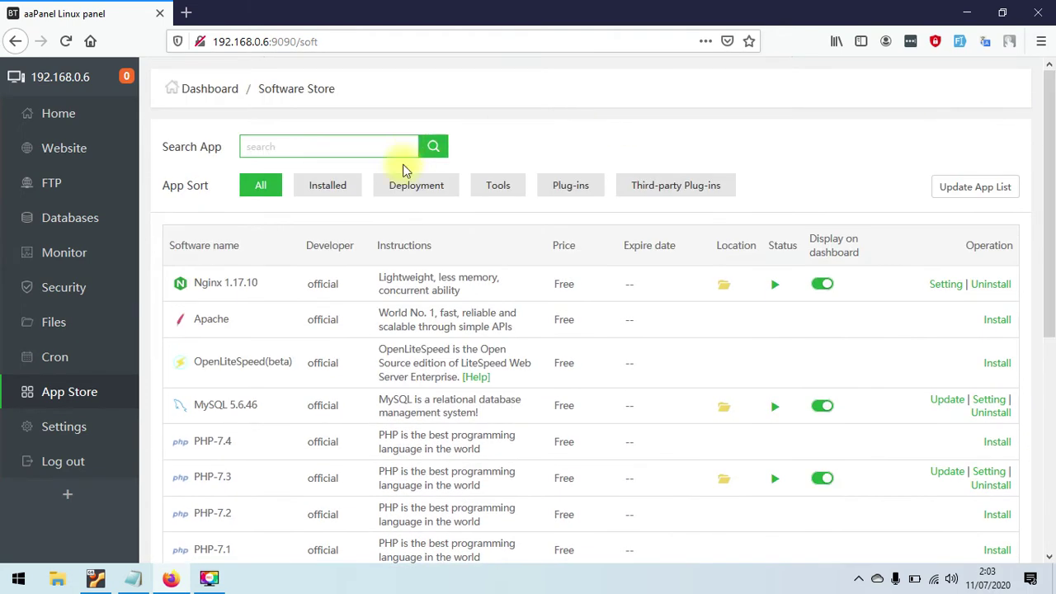
- In Installed apps, turn on Display on dashboard for phpMyAdmin and Dns Manager, then return Home
left_click(328, 190)
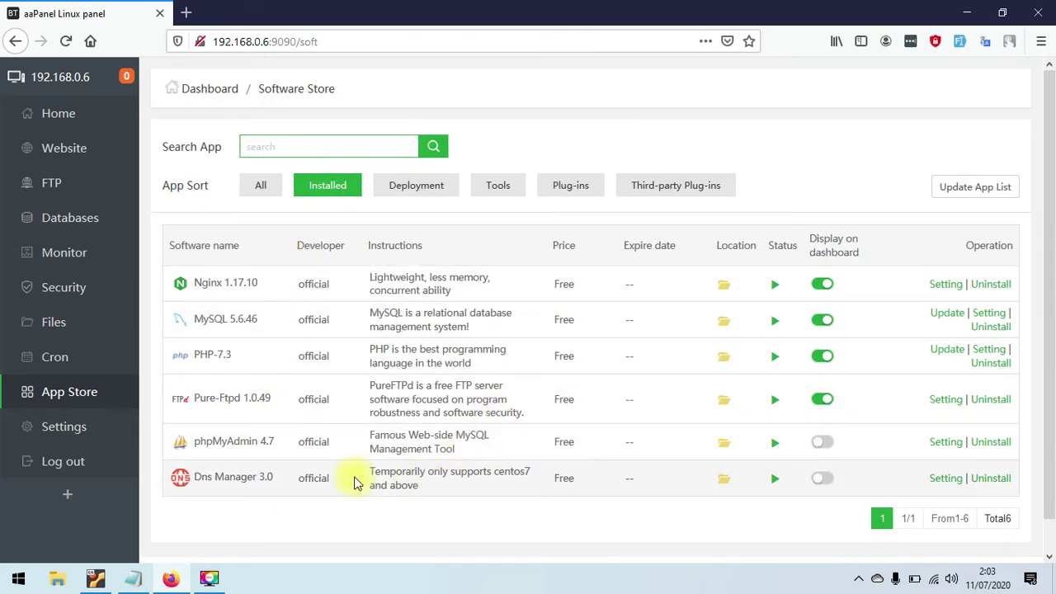
left_click(824, 444)
left_click(822, 480)
left_click(47, 114)
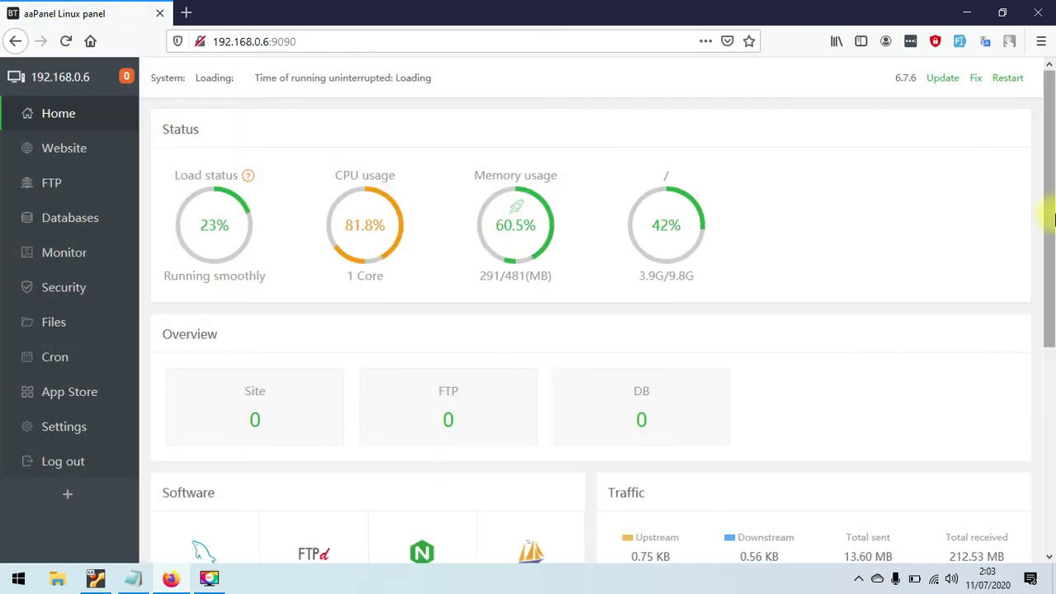
- Reload the Home dashboard, then go to Website to see the empty site list
left_click_drag(1050, 207, 1052, 350)
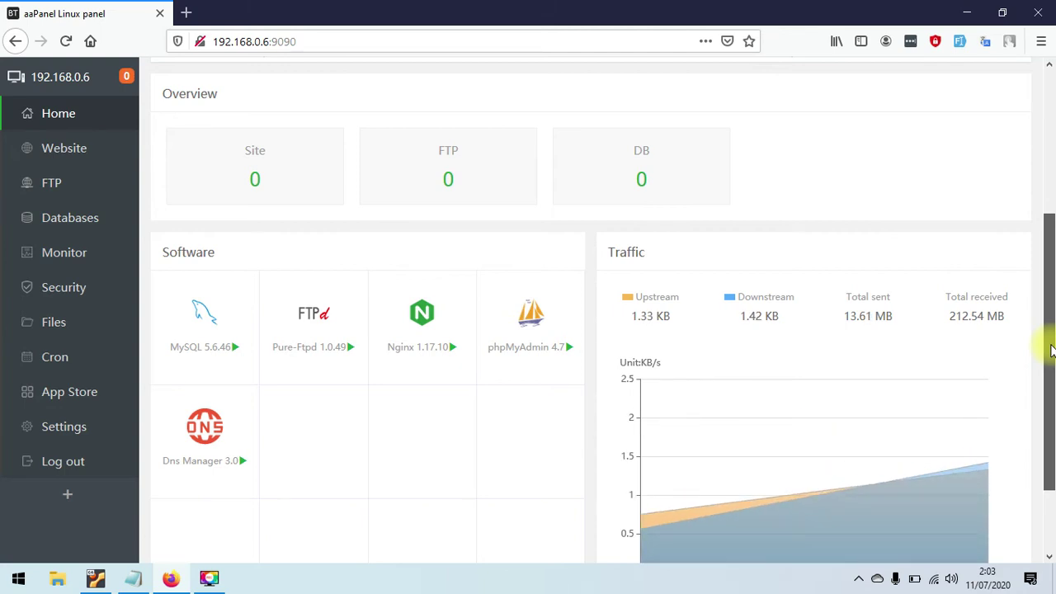
mouse_move(1052, 350)
left_mouse_down()
mouse_move(1052, 232)
mouse_move(1048, 371)
left_mouse_up()
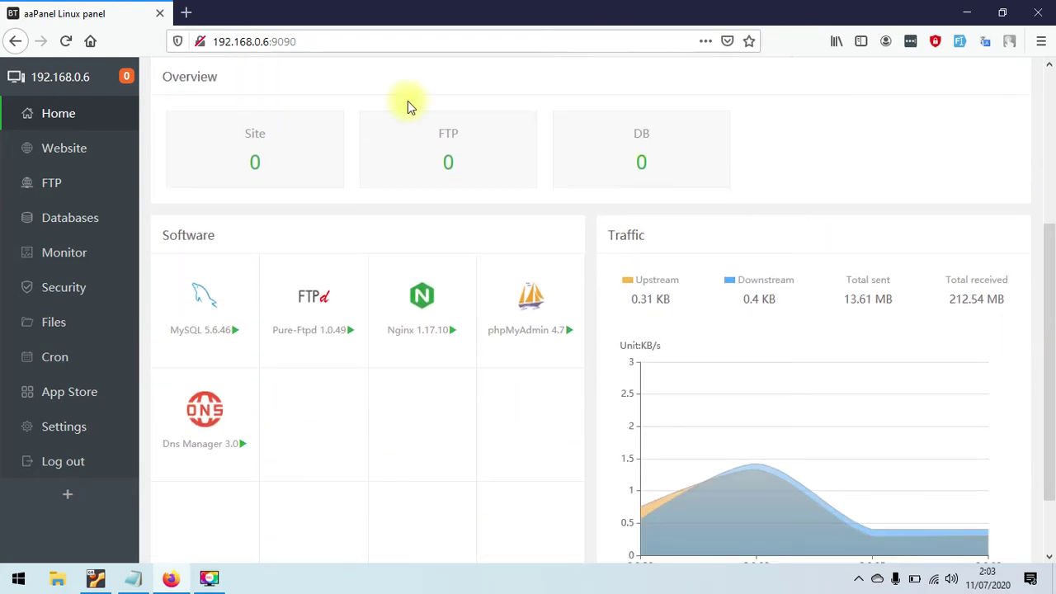
left_click(18, 122)
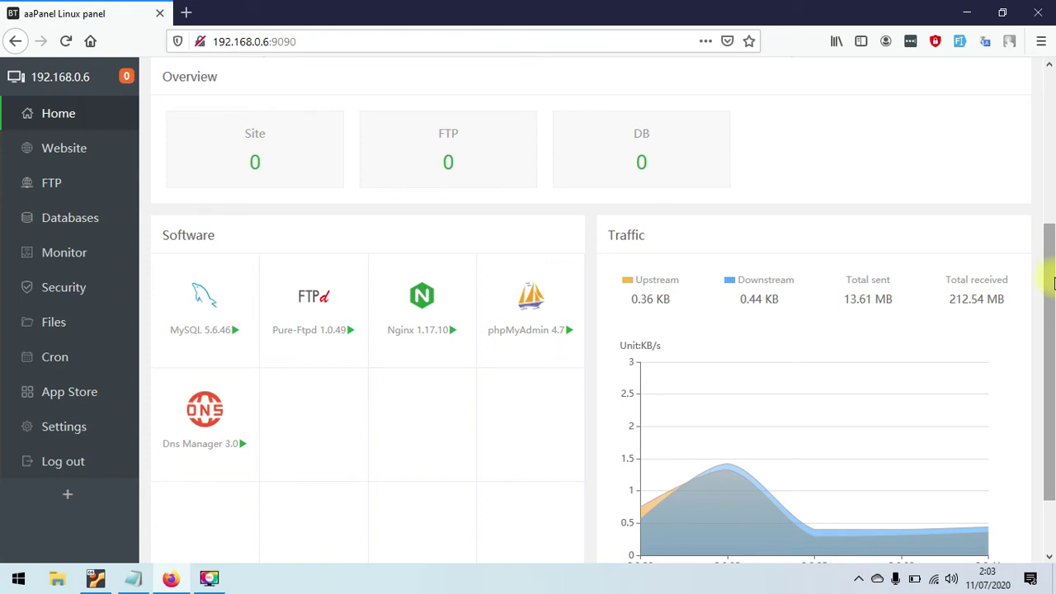
scroll(1053, 283, "up", 1)
left_click(28, 151)
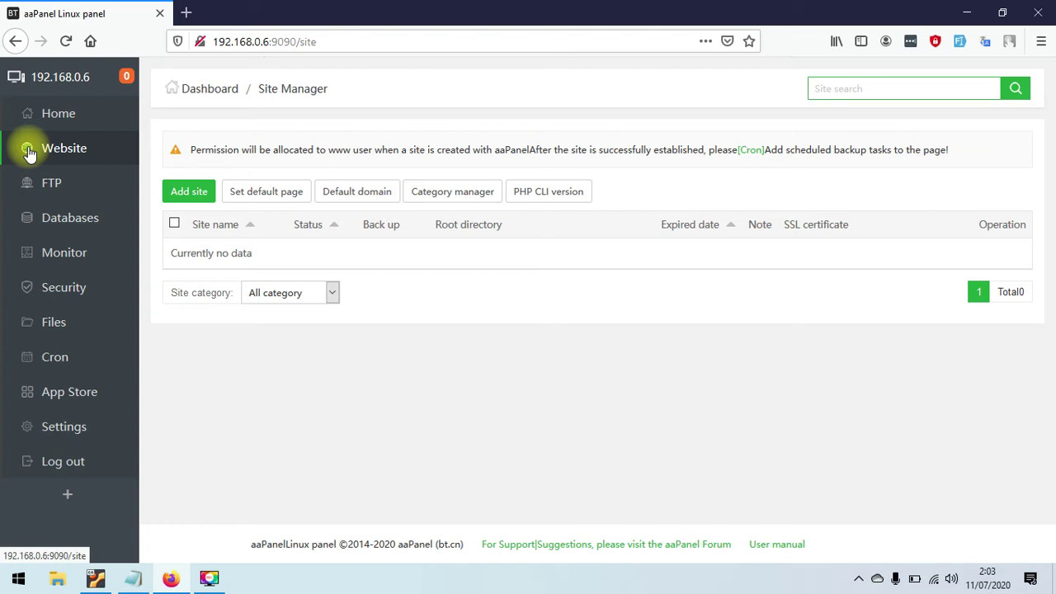
left_click(191, 195)
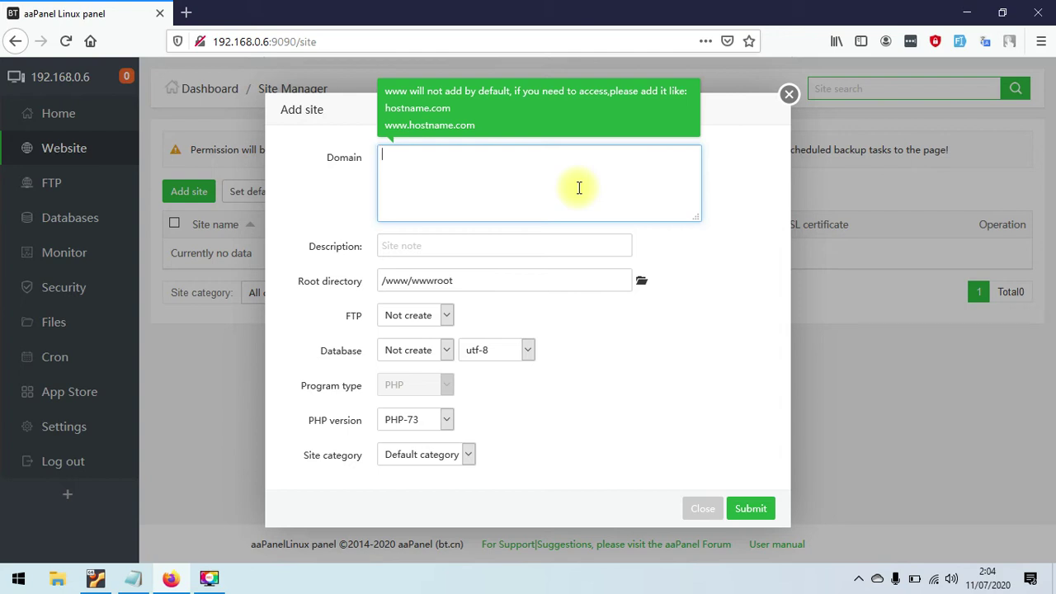
type("google")
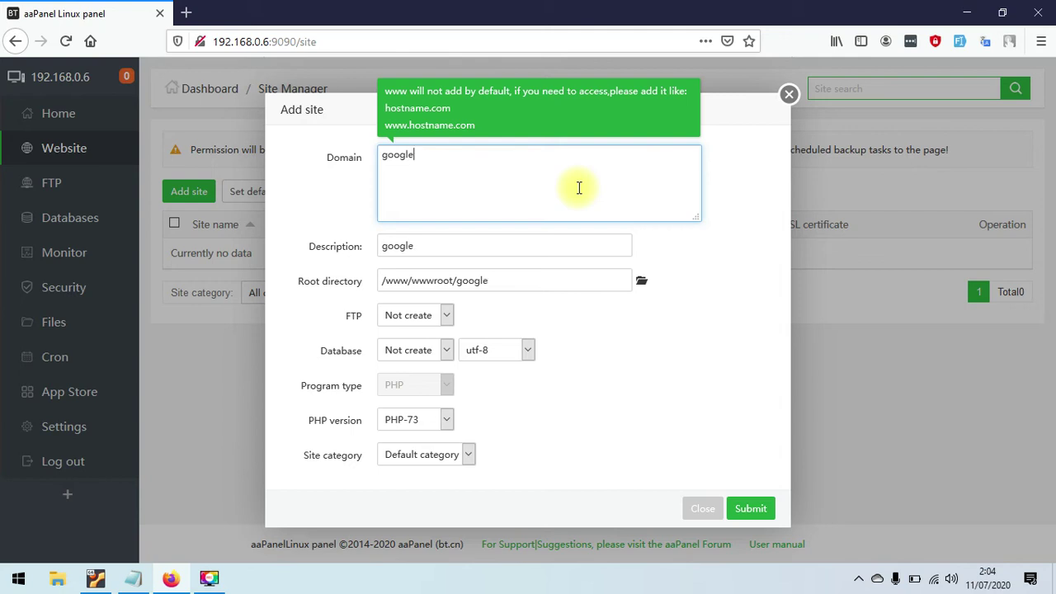
type(".com")
type("www")
type(".")
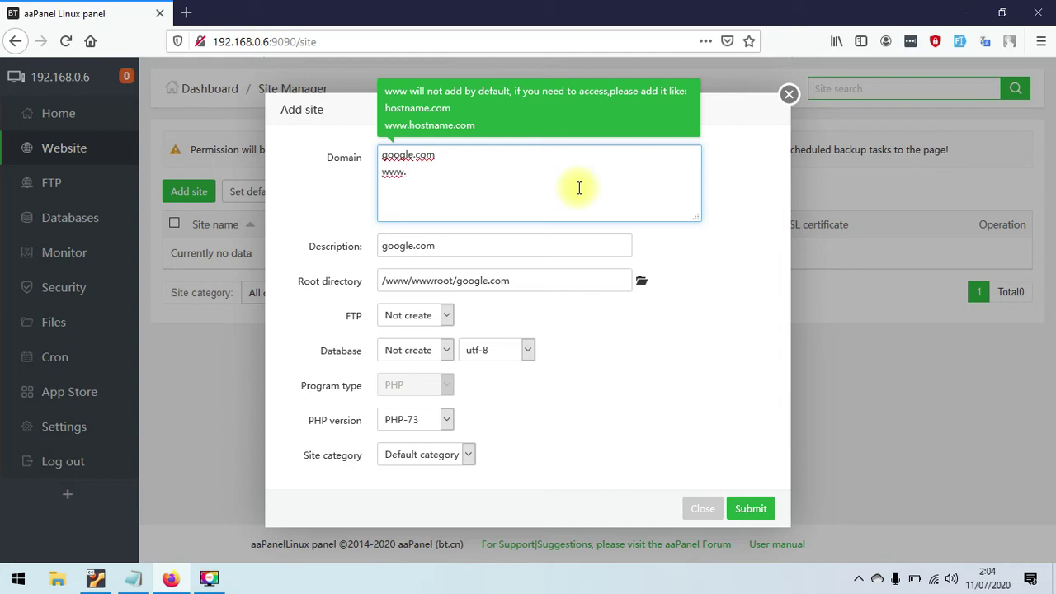
type("google.com")
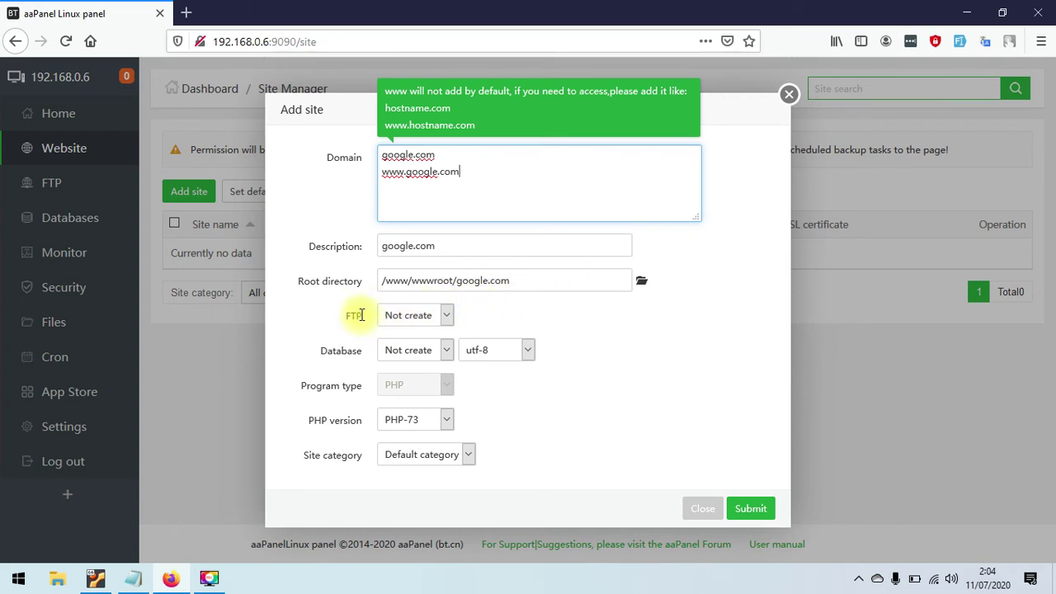
left_click(404, 316)
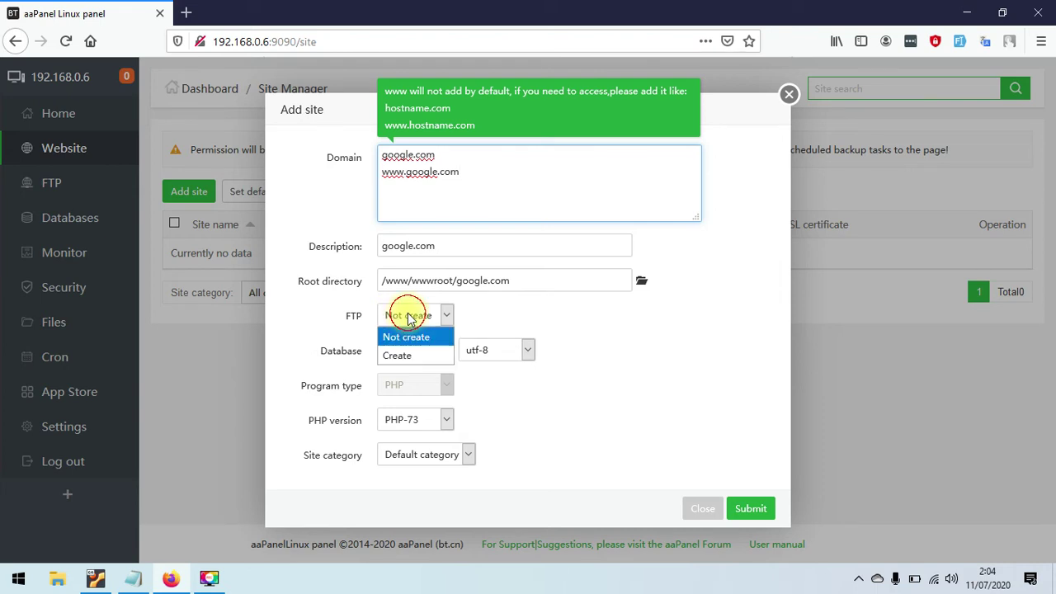
- Set FTP to Create with username google_com, replacing the generated password with a custom one
left_click(403, 363)
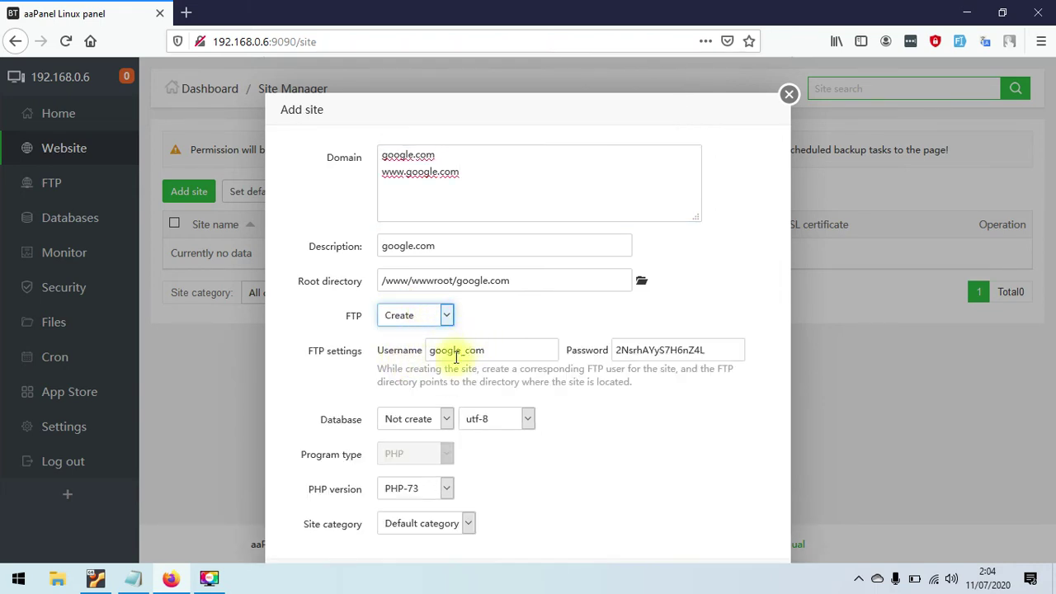
left_click_drag(501, 351, 360, 352)
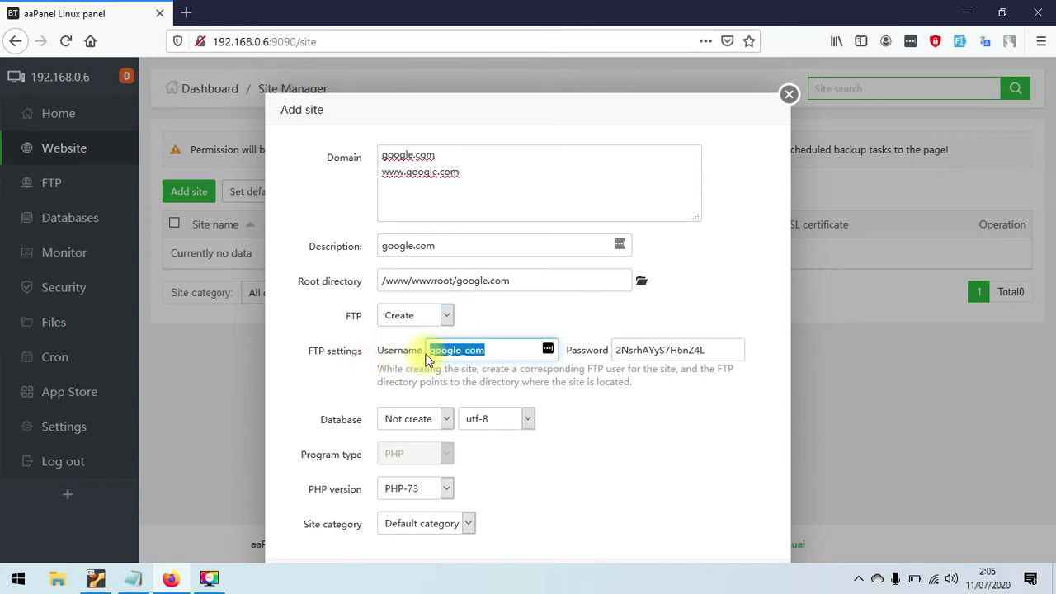
left_click(495, 350)
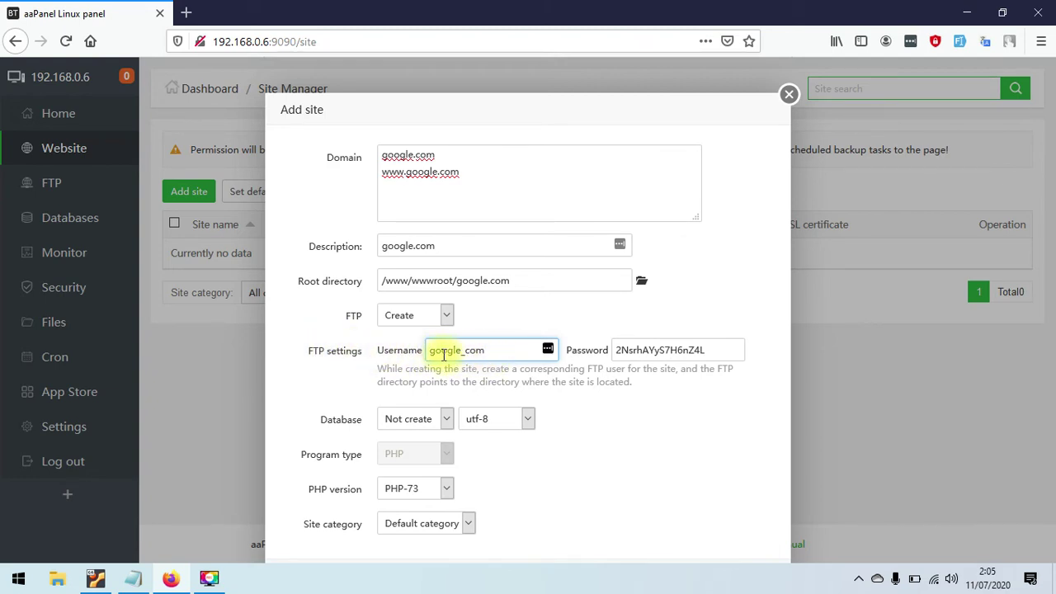
left_click(642, 351)
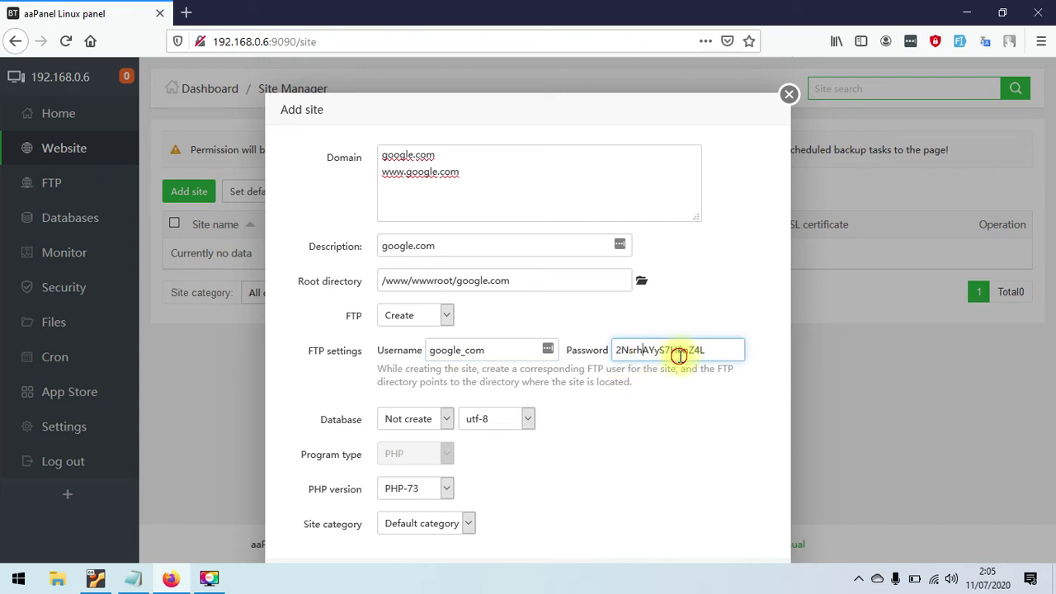
double_click(683, 353)
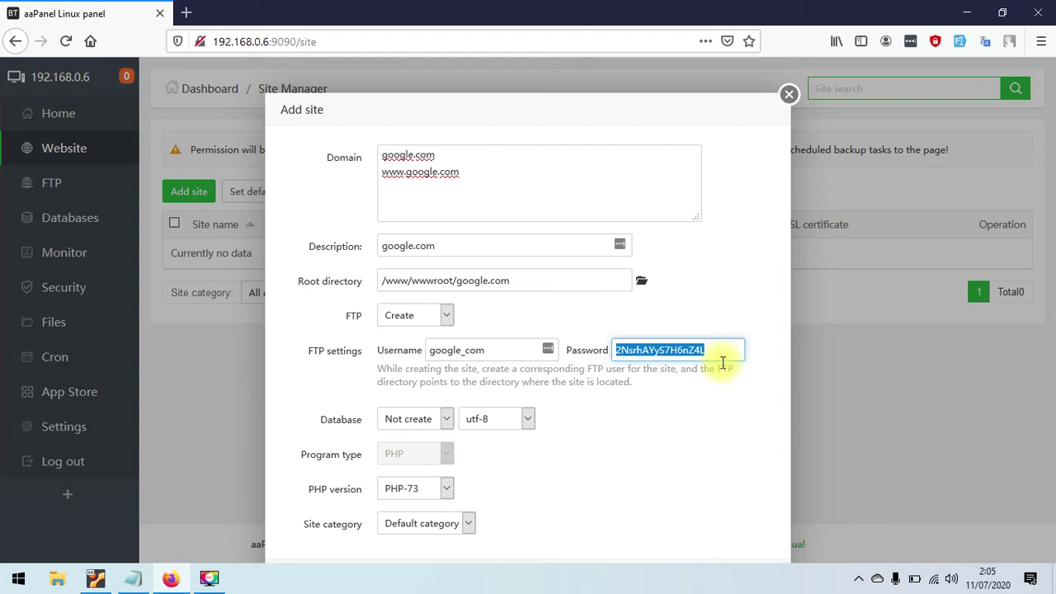
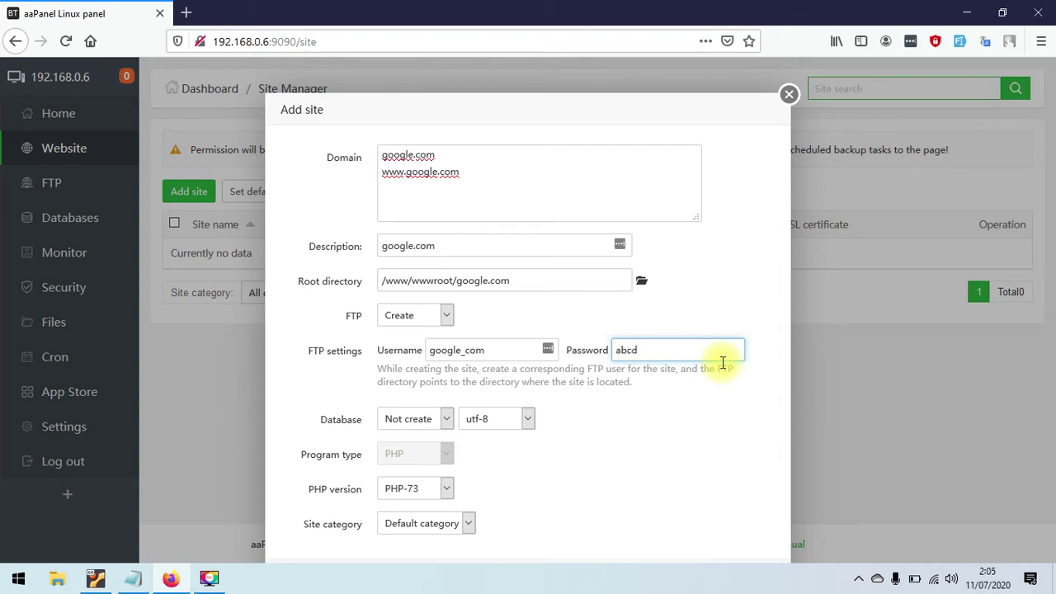
left_click(397, 421)
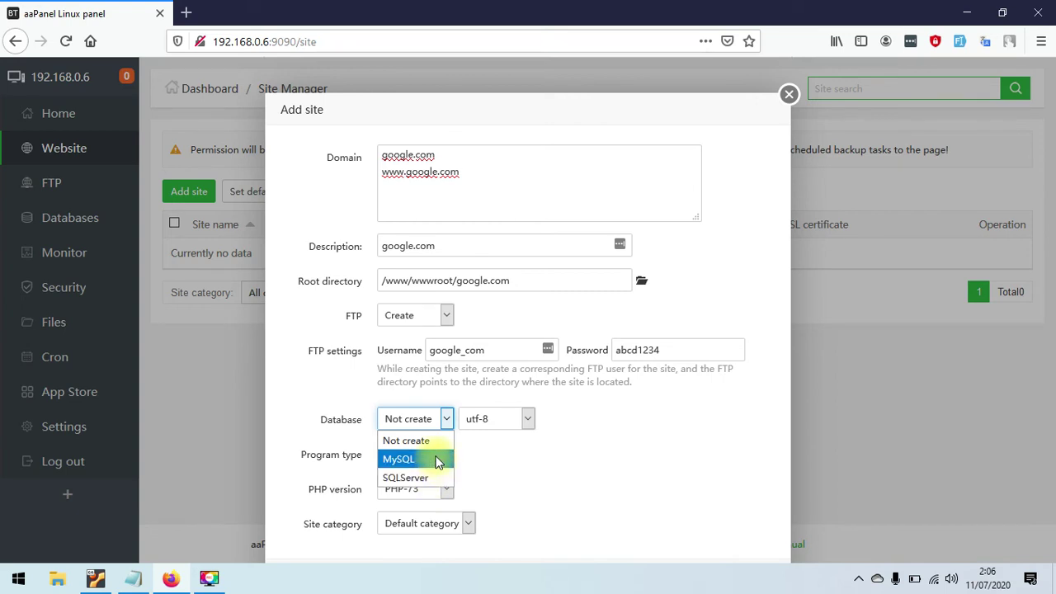
- Add a MySQL database with the utf8mb4 charset and replace its generated password with a custom one
left_click(439, 463)
left_click(492, 419)
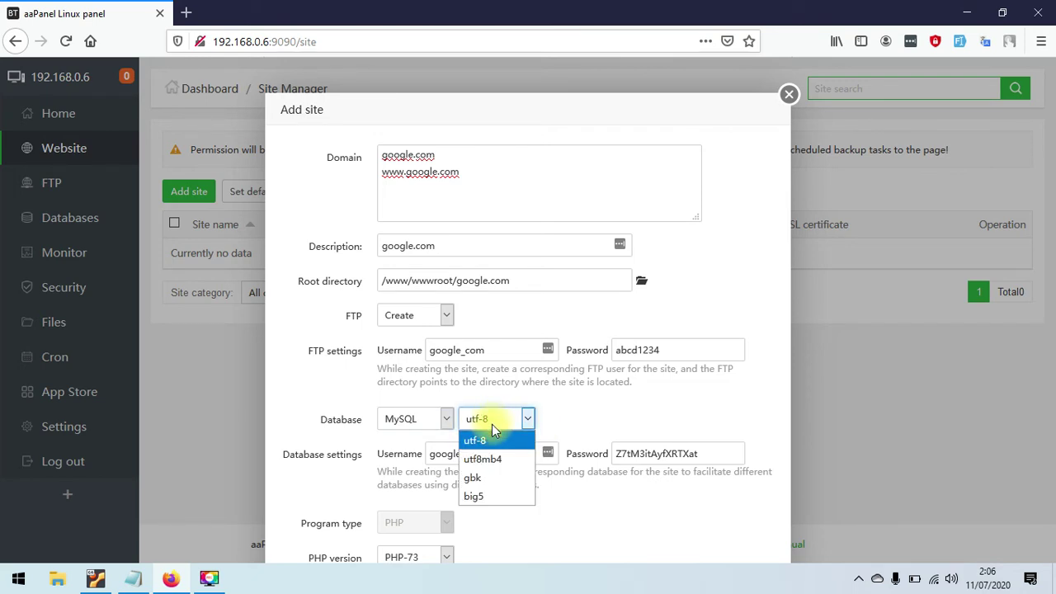
left_click(521, 462)
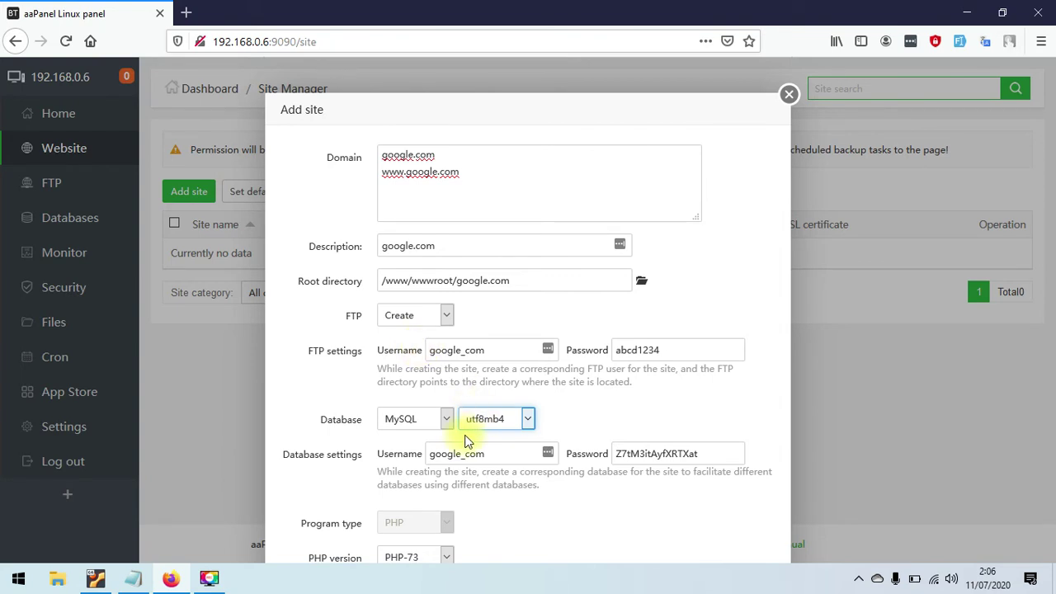
double_click(693, 452)
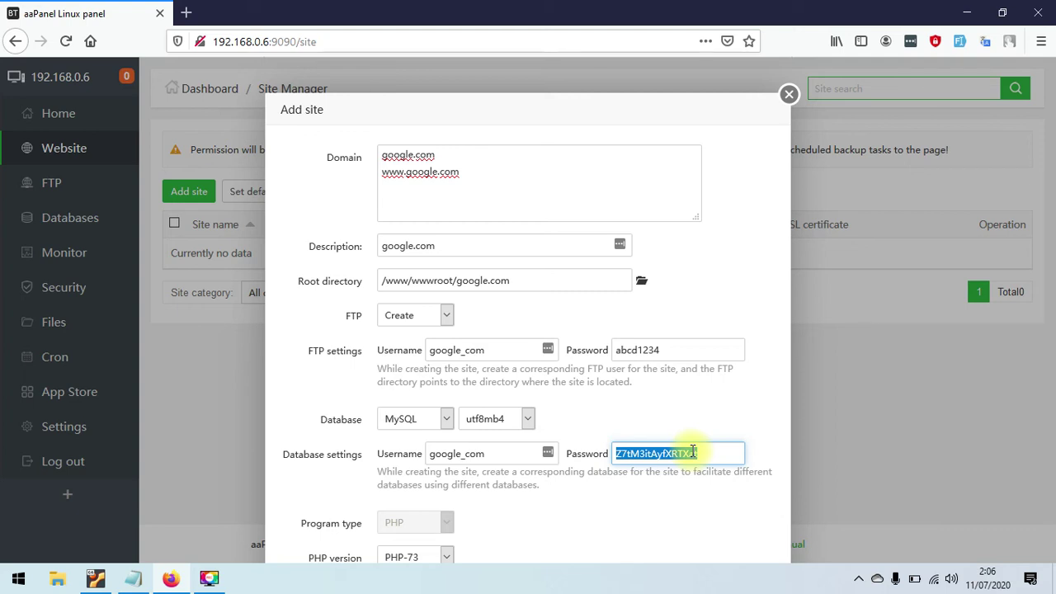
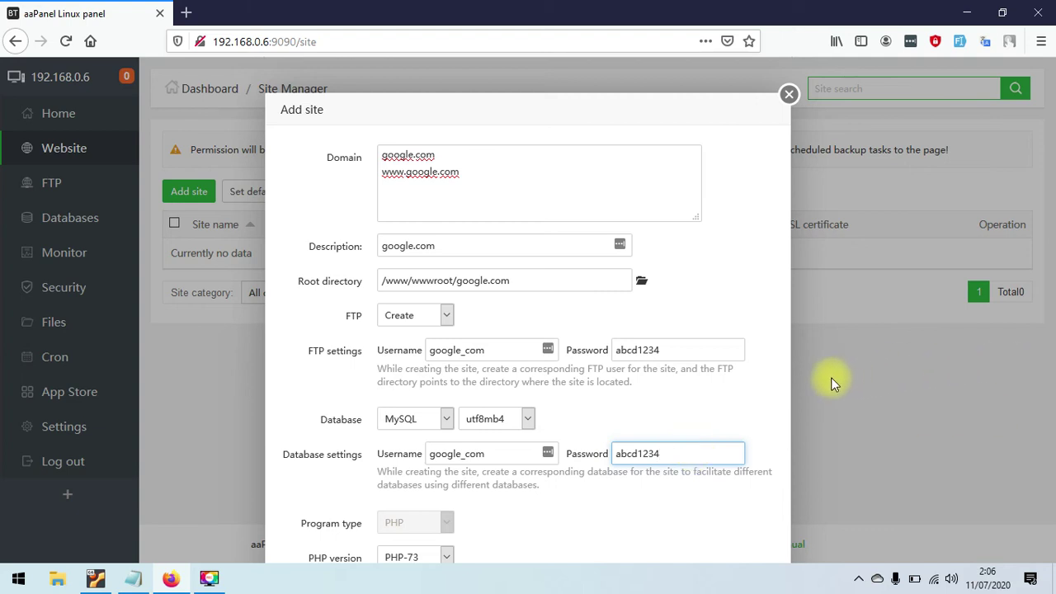
- Keep PHP-73, submit the google.com site, and dismiss the creation summary
scroll(580, 117, "down", 2)
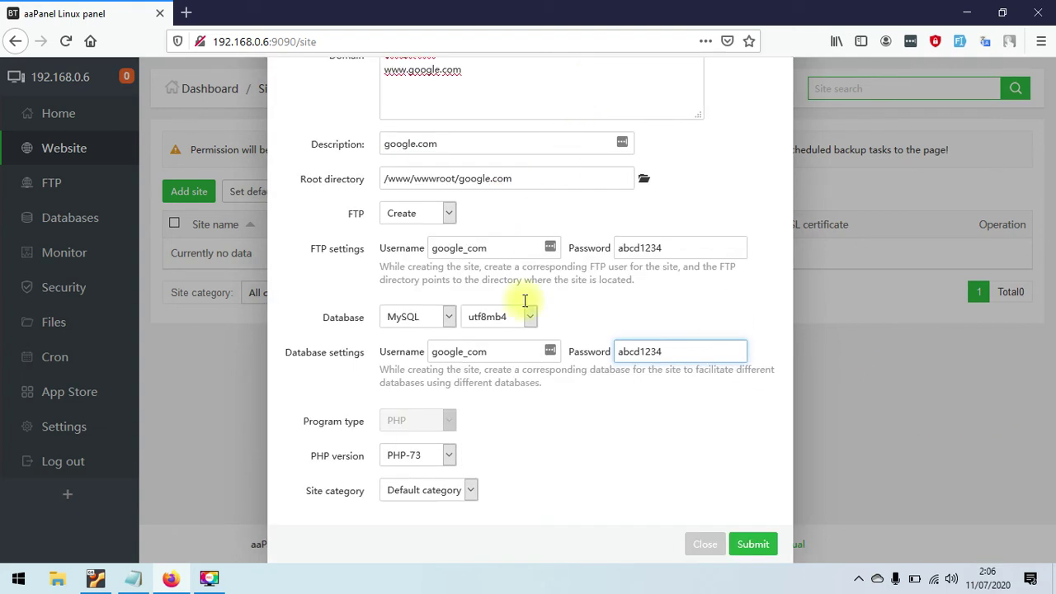
left_click(404, 459)
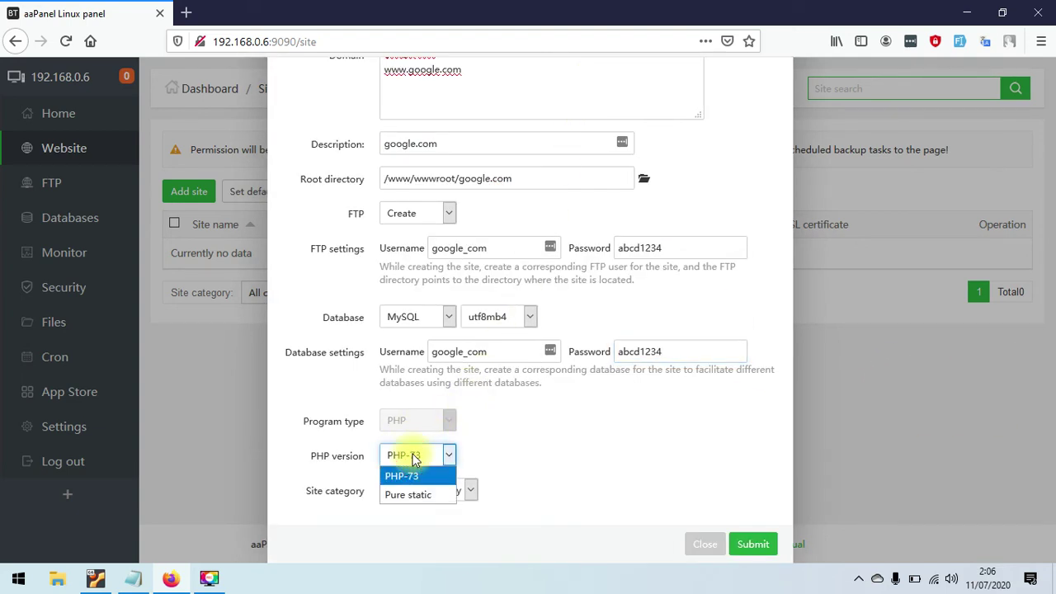
left_click(583, 467)
left_click(386, 456)
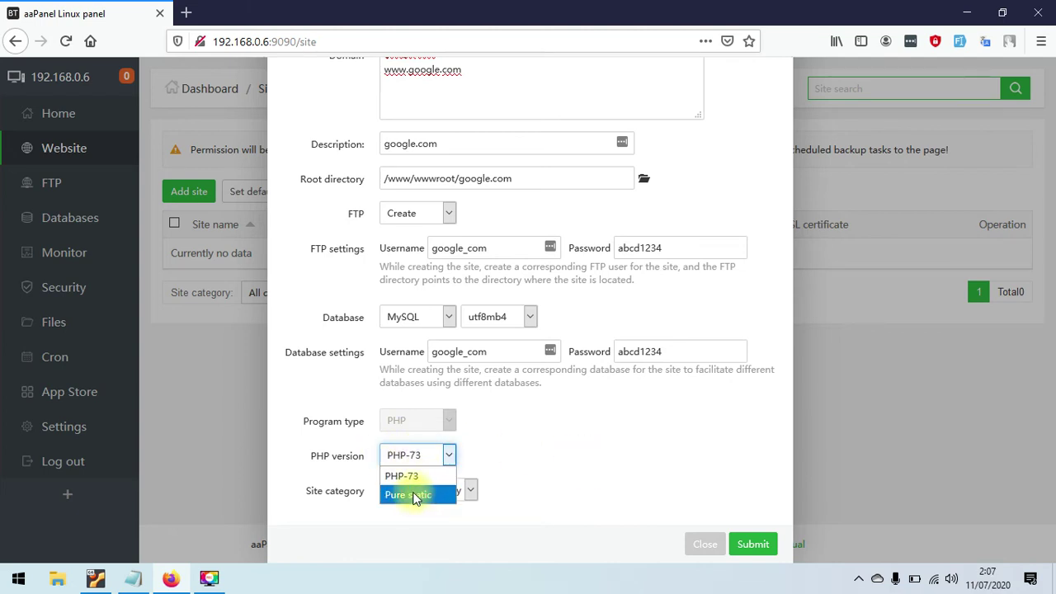
left_click(538, 467)
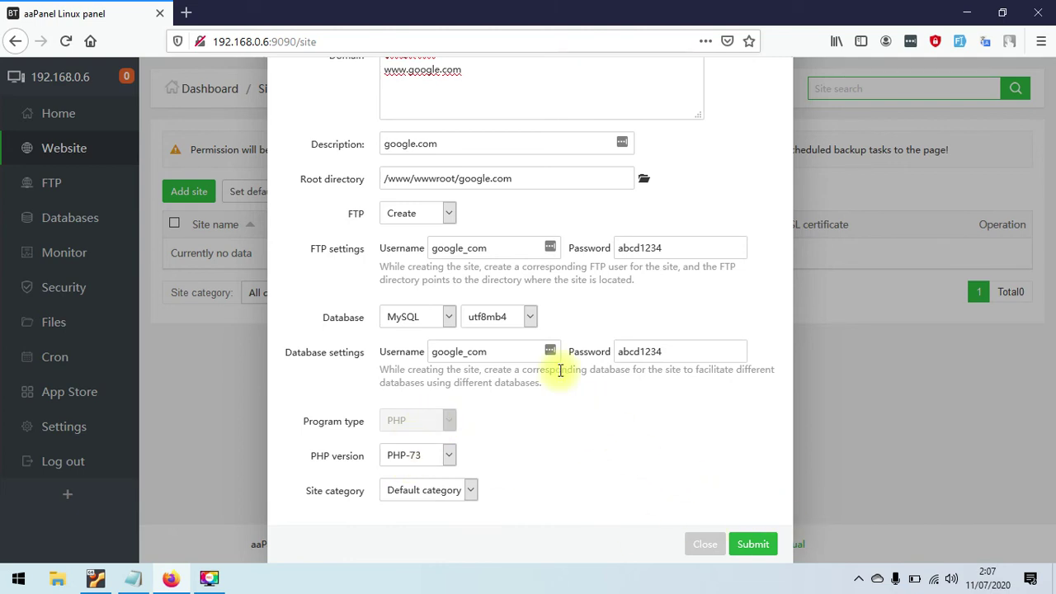
left_click(749, 549)
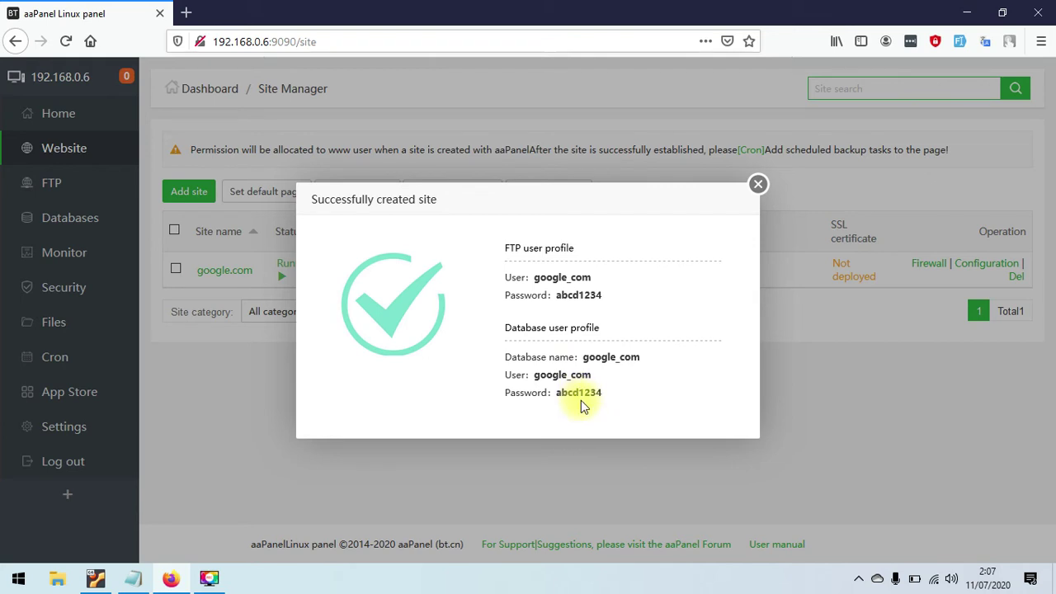
left_click(757, 191)
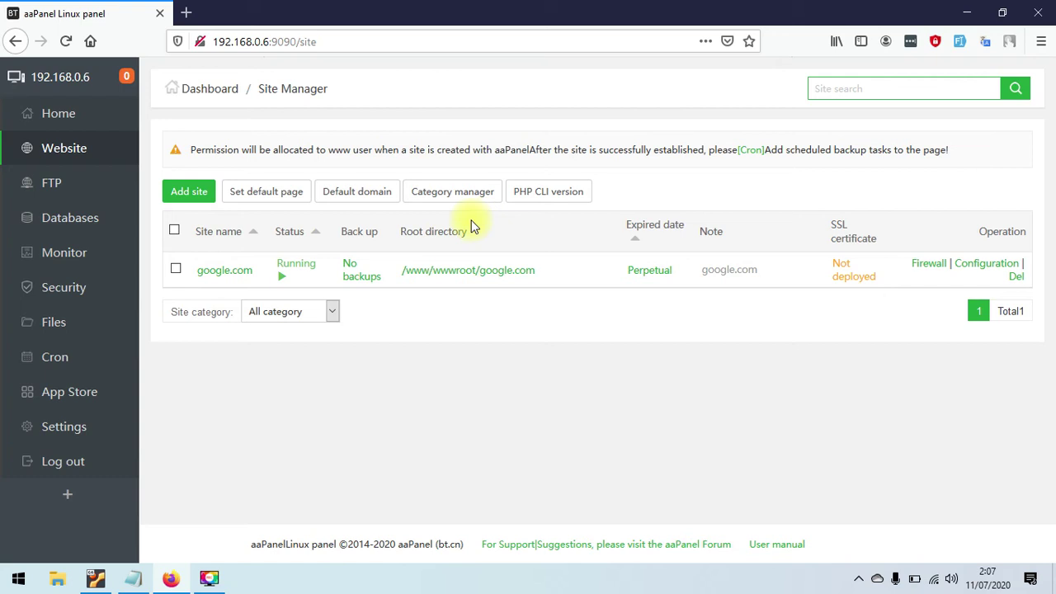
- From the home dashboard, open the Dns Manager's Add domain name dialog
left_click(89, 120)
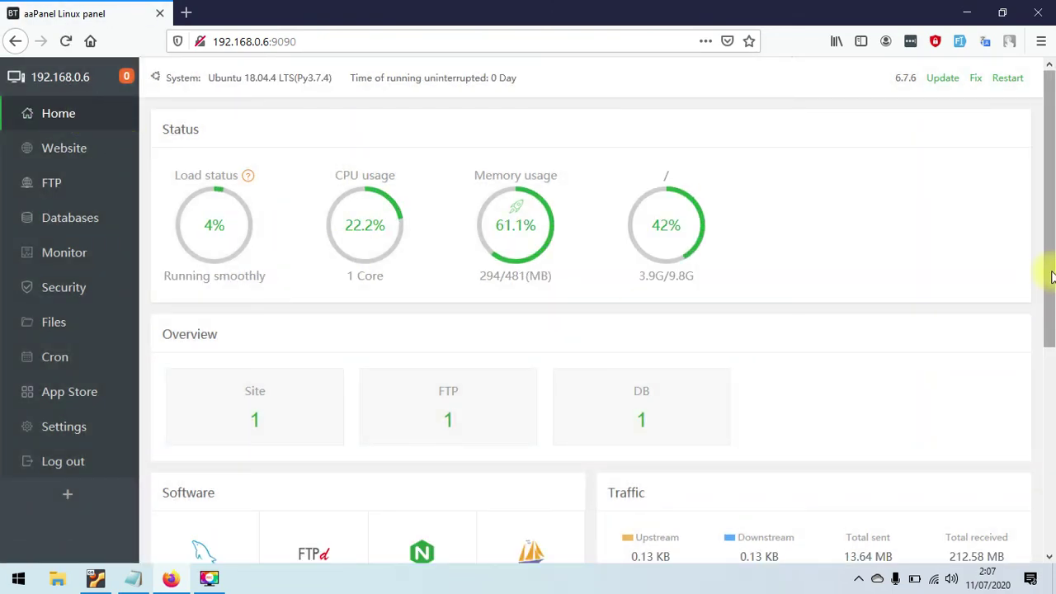
left_click_drag(1051, 274, 1040, 449)
left_click(198, 380)
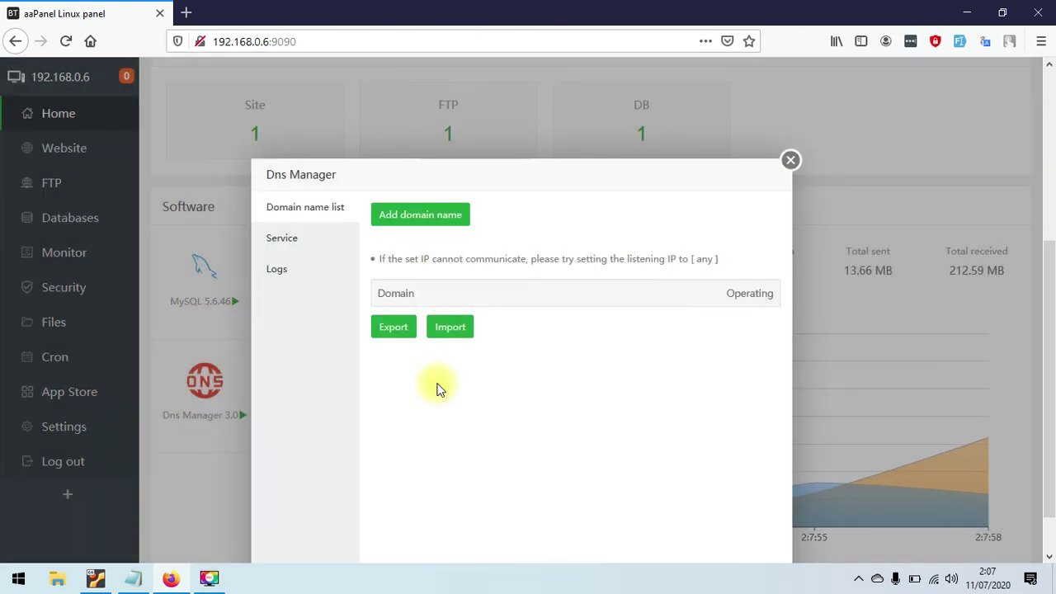
left_click(436, 216)
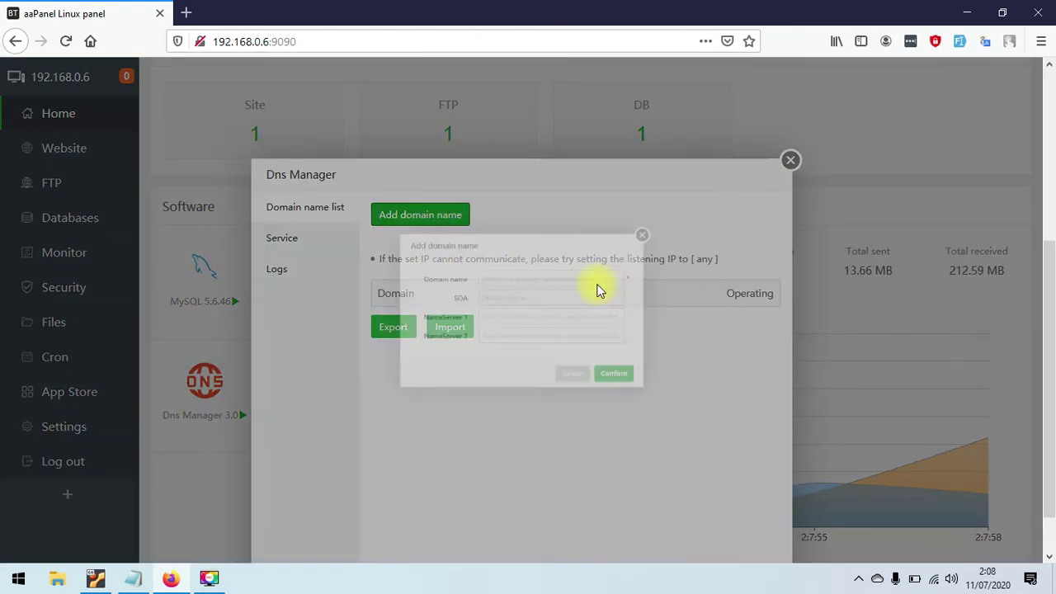
- Enter google.com as the domain, leave SOA and NameServer fields blank, and confirm
left_click(520, 268)
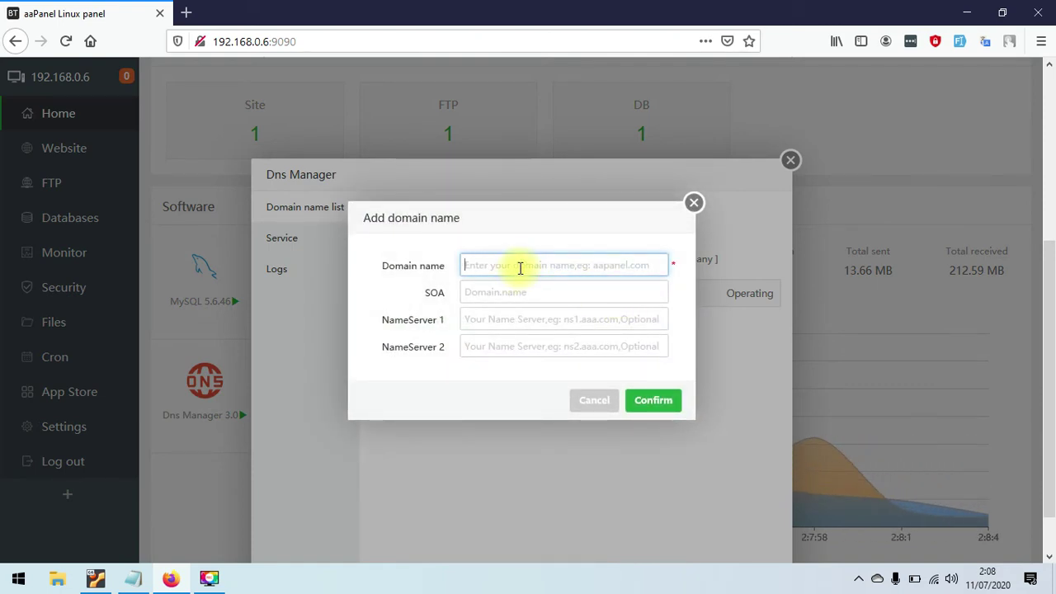
type("goog")
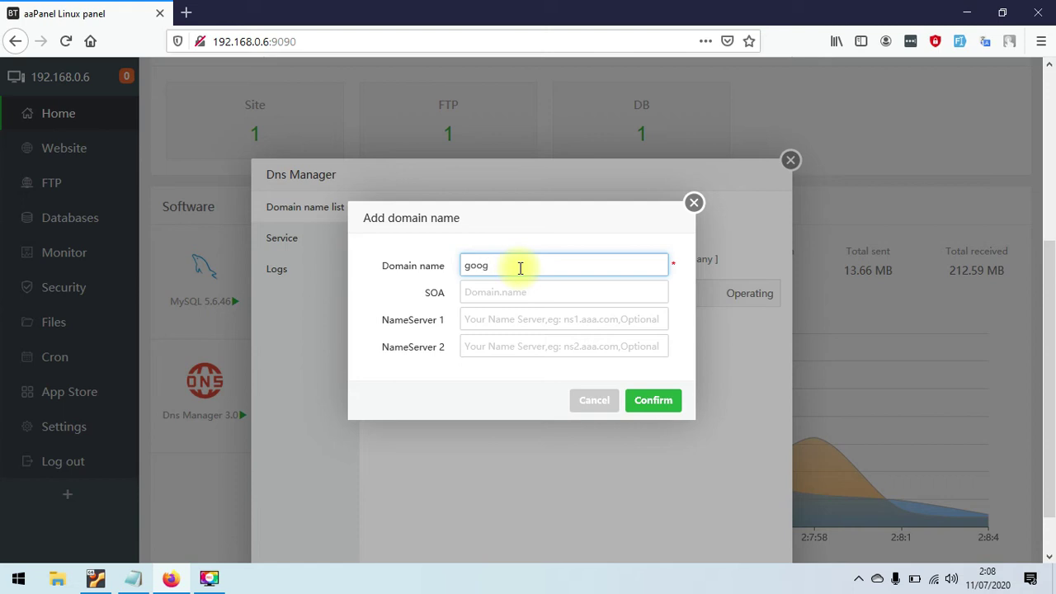
type("le.com")
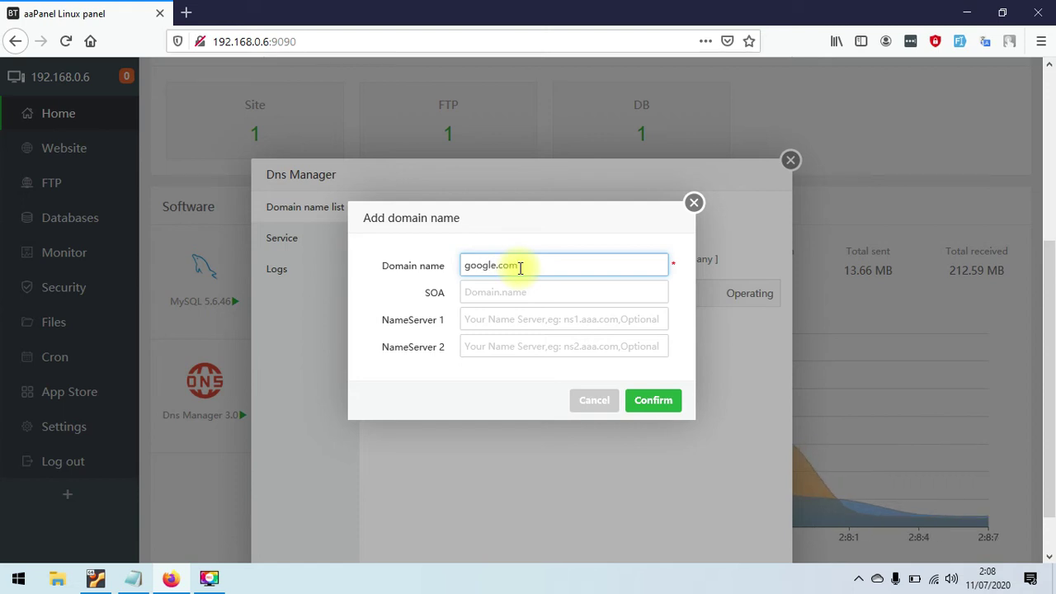
left_click(515, 291)
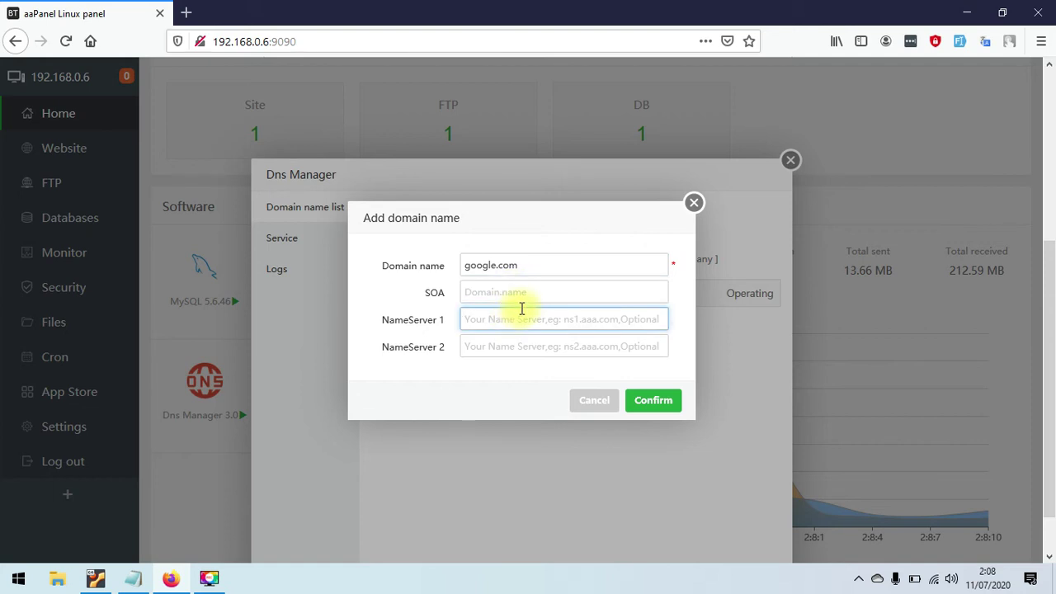
left_click(507, 346)
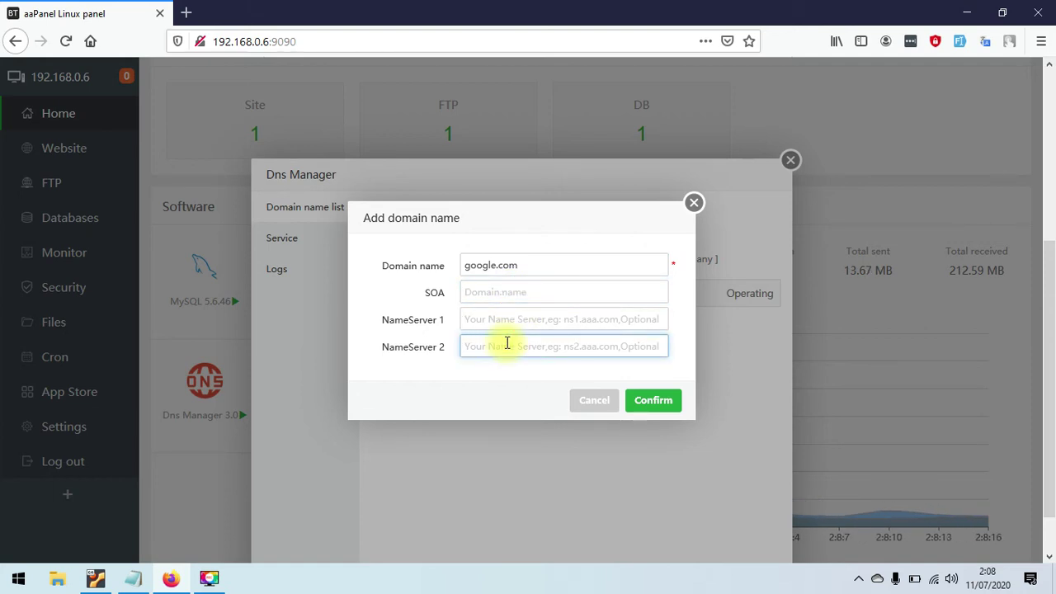
left_click(531, 287)
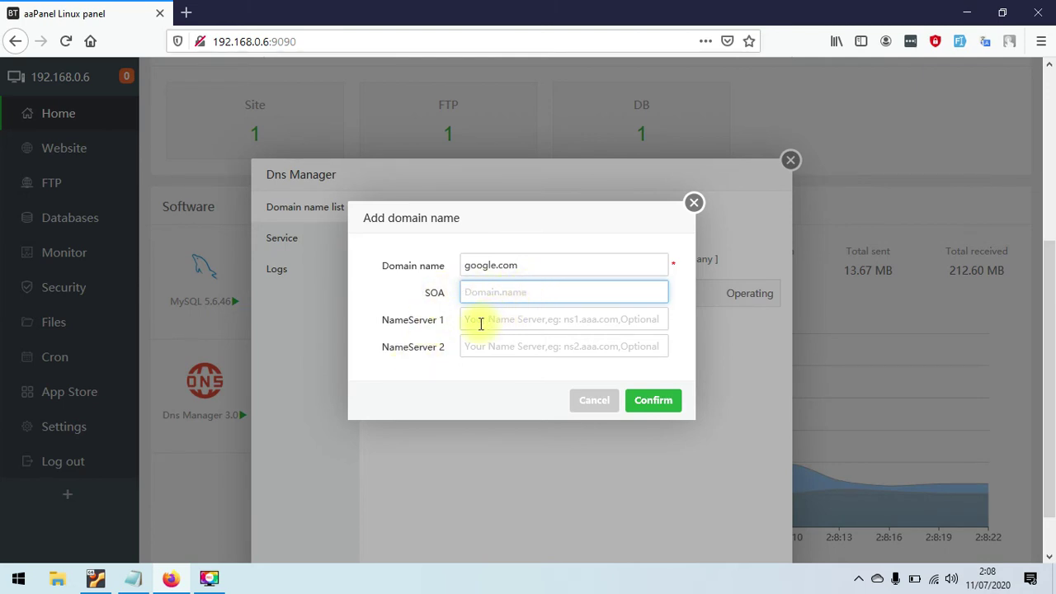
left_click(517, 316)
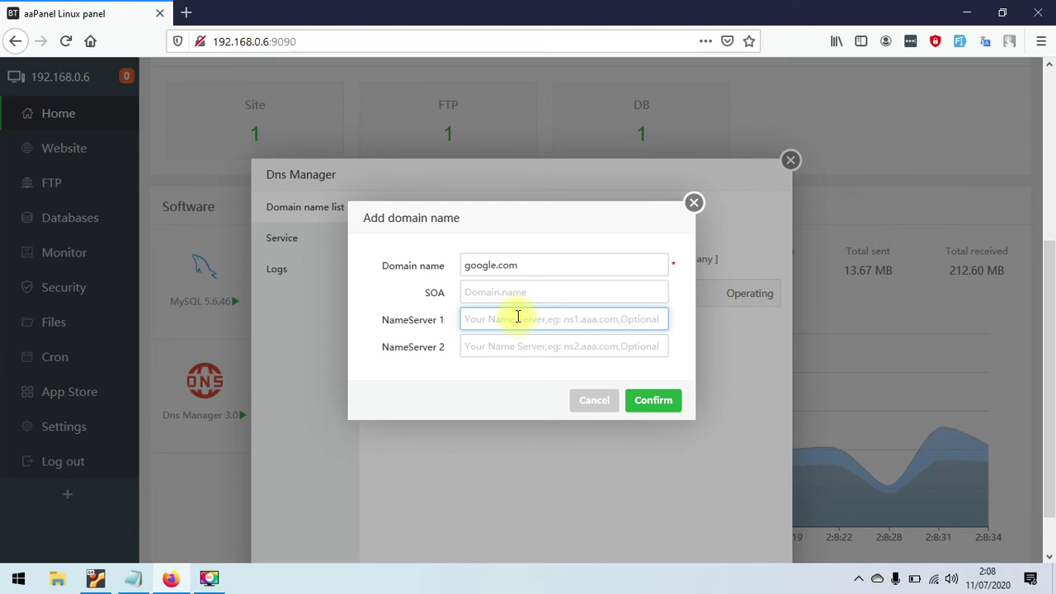
type("ns1.x")
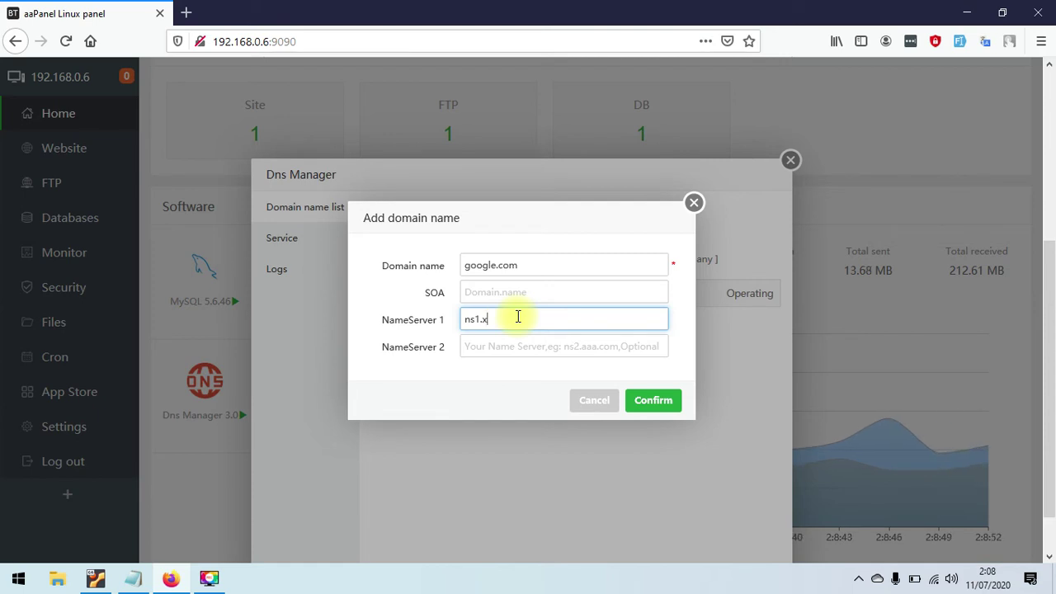
key("BackSpace")
key("BackSpace")
key("BackSpace")
key("BackSpace")
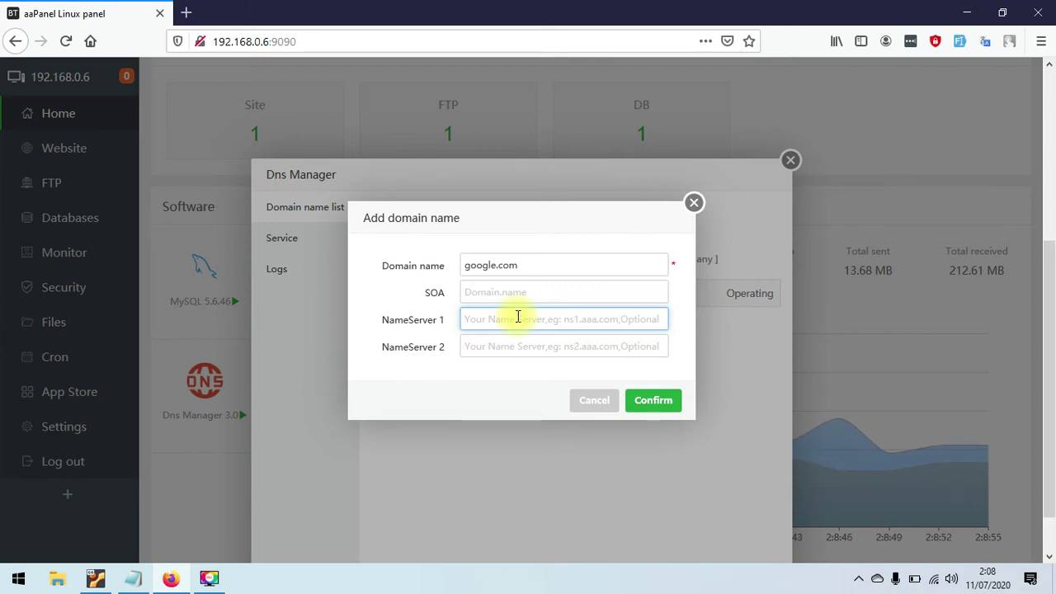
left_click(656, 401)
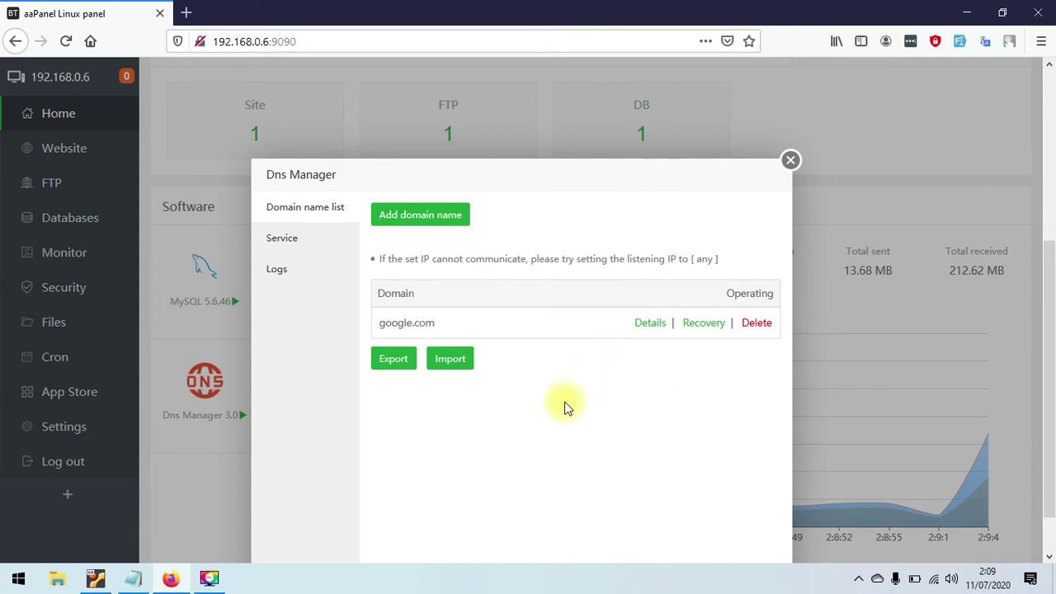
- Check google.com's DNS record details, then close the record list and Dns Manager
left_click(652, 325)
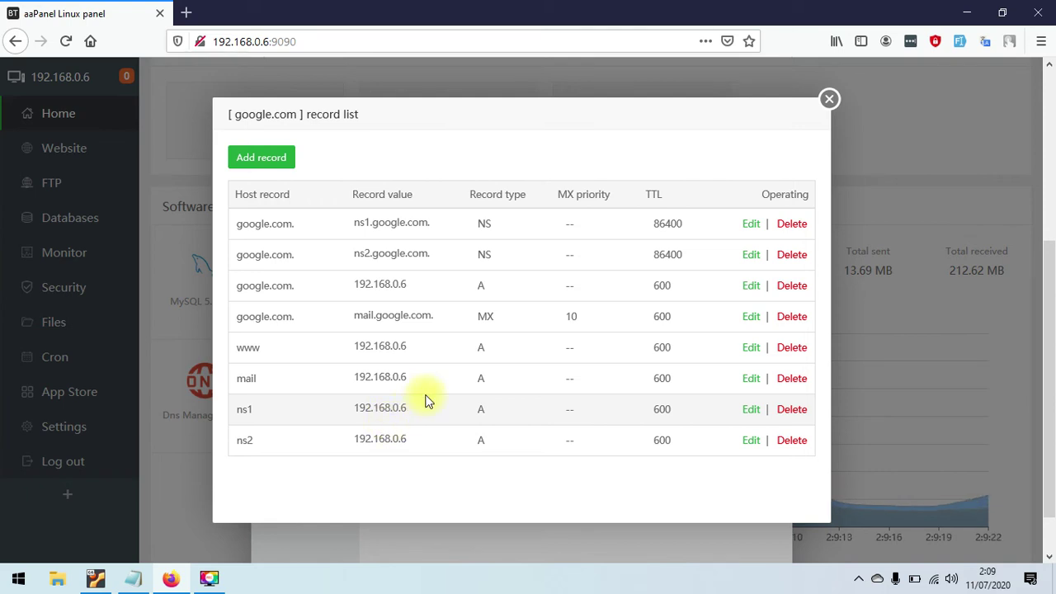
left_click(830, 99)
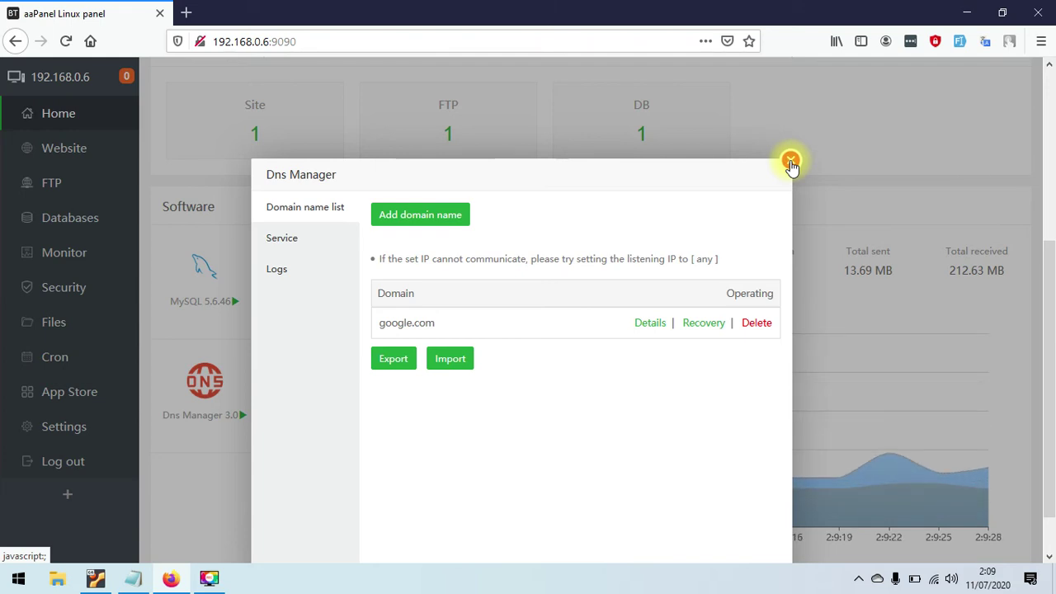
left_click(791, 162)
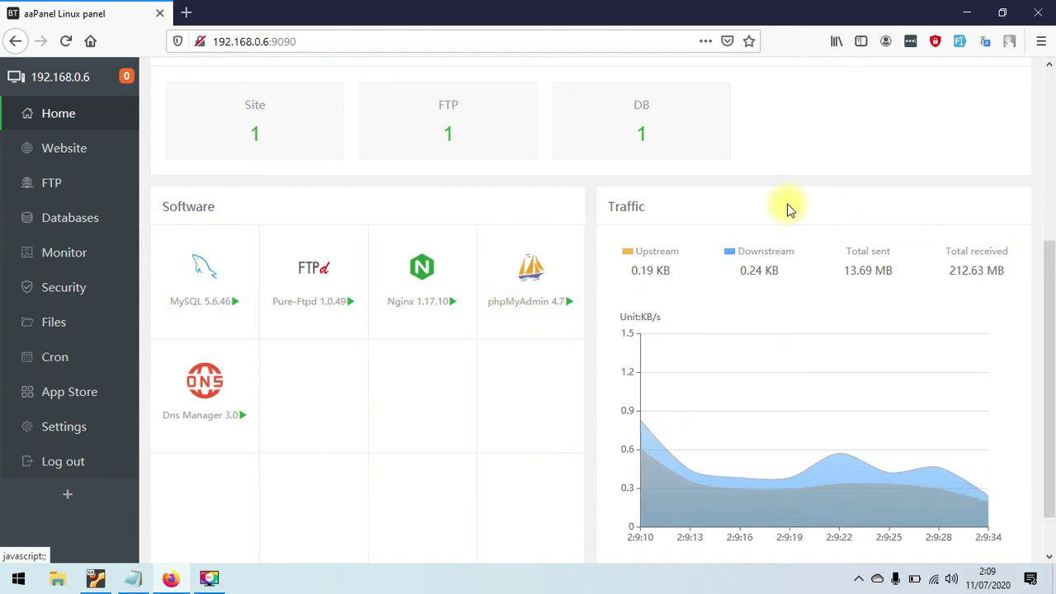
- Check google.com's Subdirectory binding dropdown, which offers no subdirectories yet
left_click(68, 156)
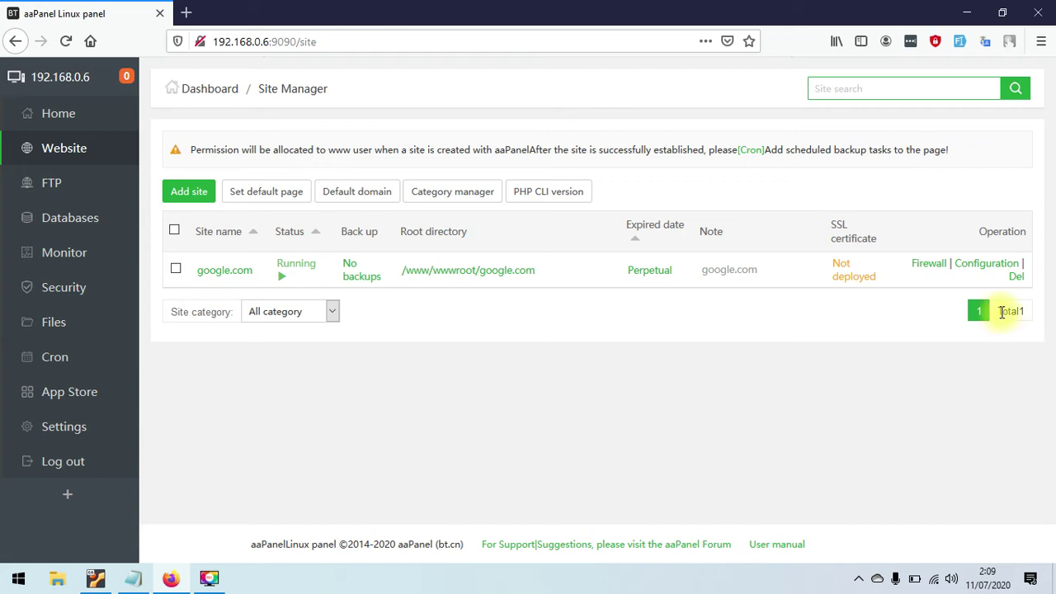
left_click(973, 264)
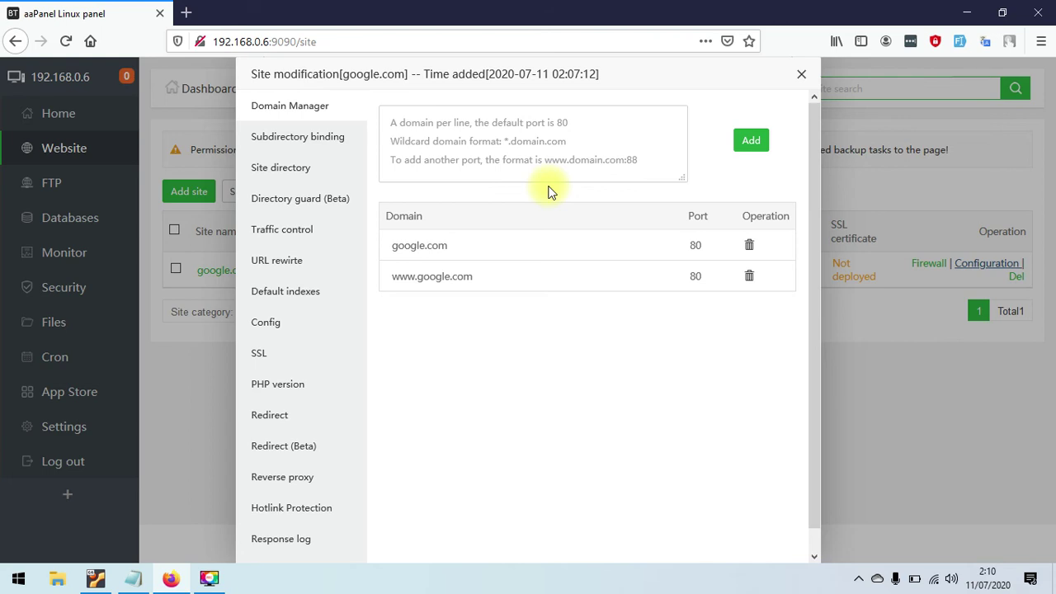
left_click(564, 146)
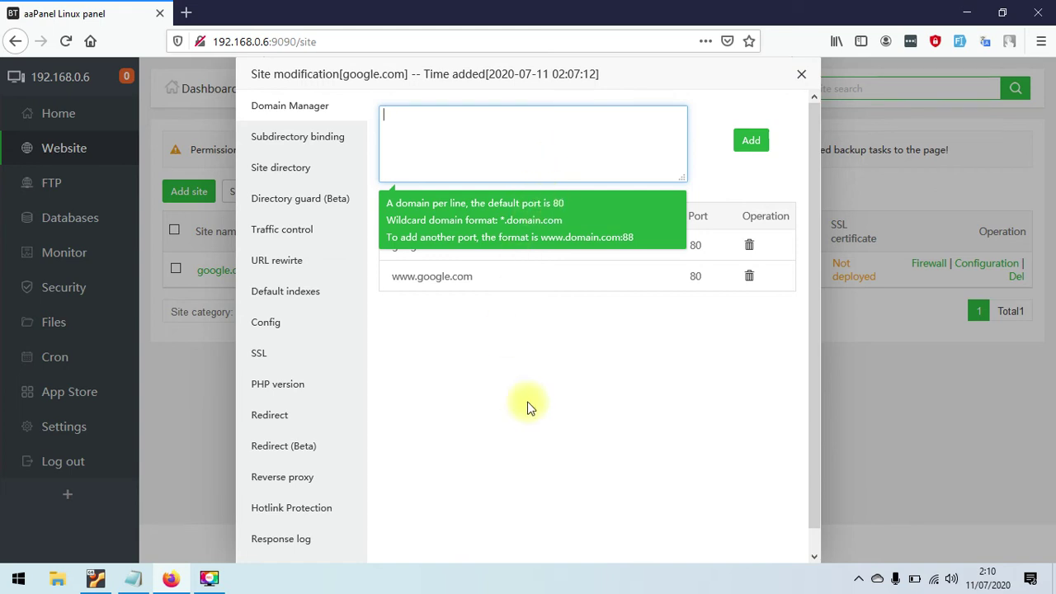
left_click(335, 138)
left_click(499, 116)
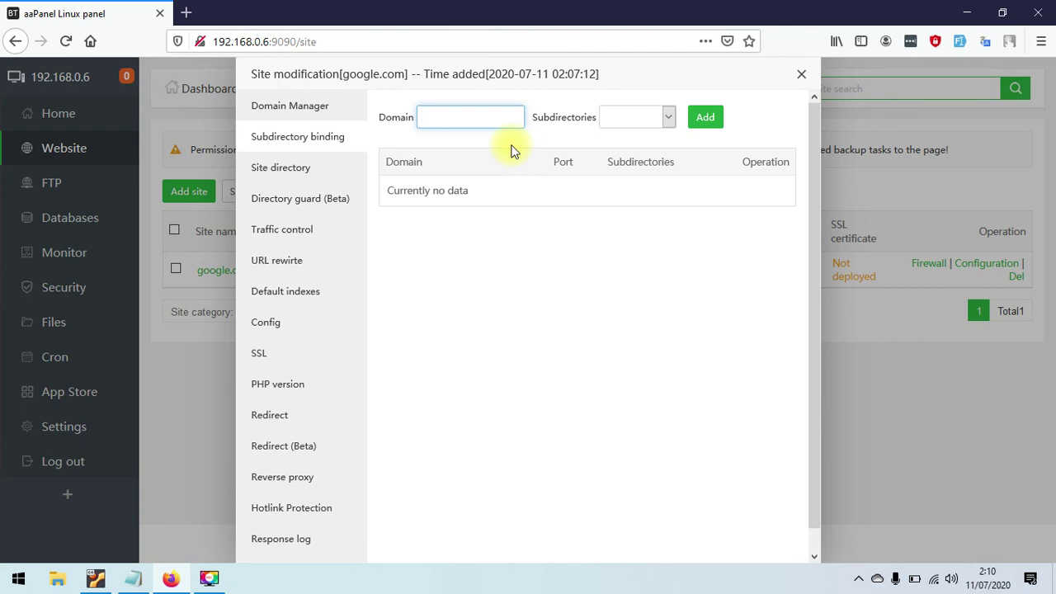
left_click(625, 118)
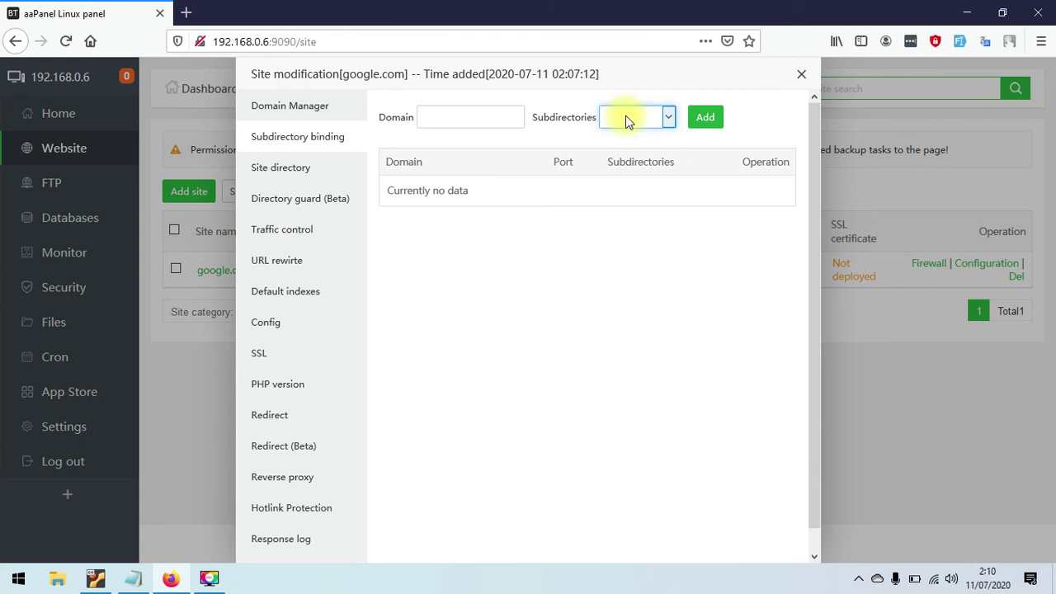
left_click(625, 117)
left_click(626, 117)
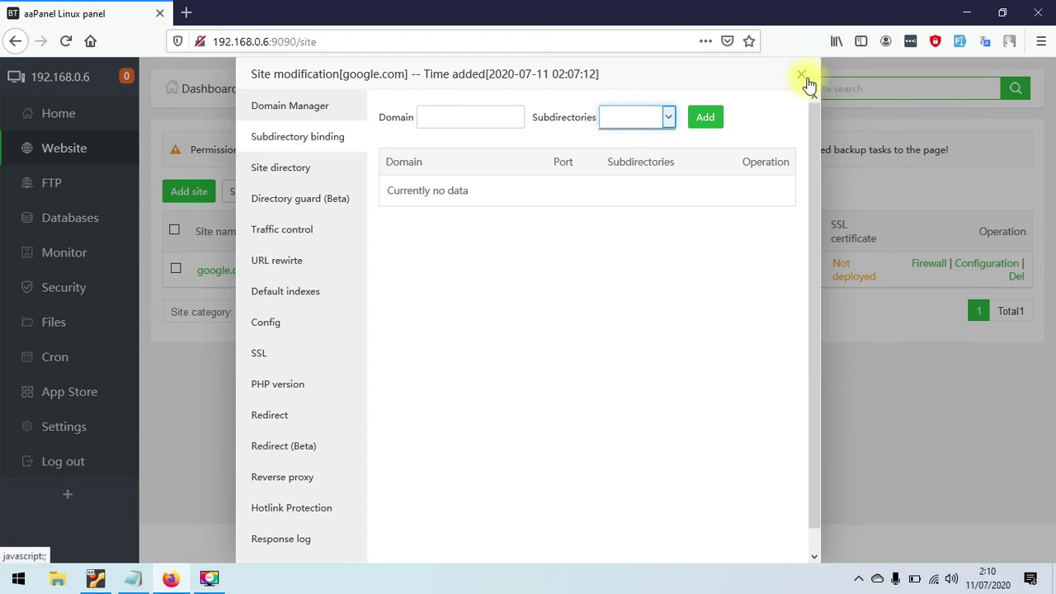
left_click(803, 77)
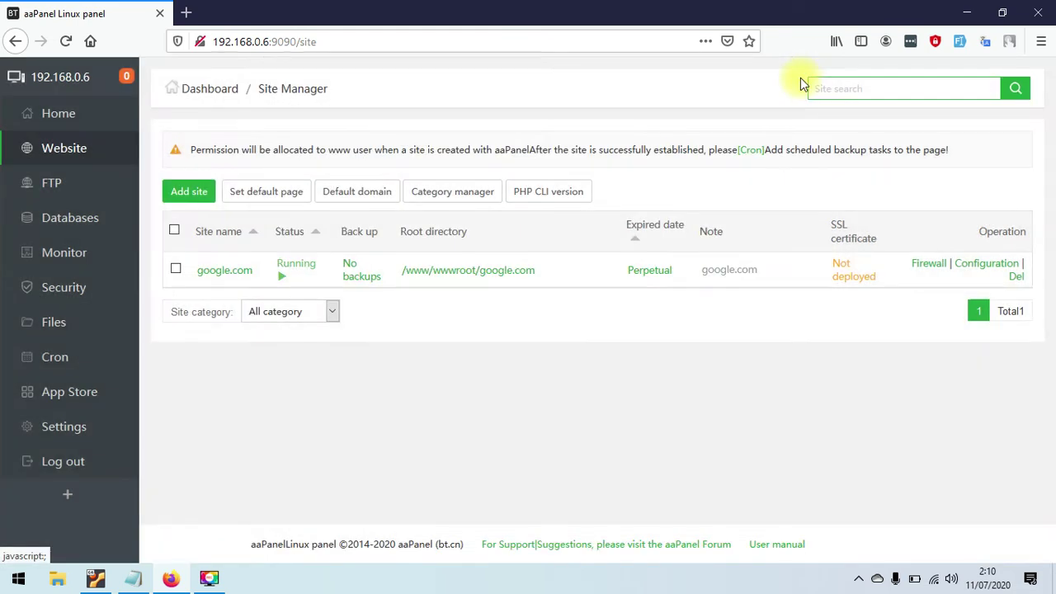
left_click(79, 326)
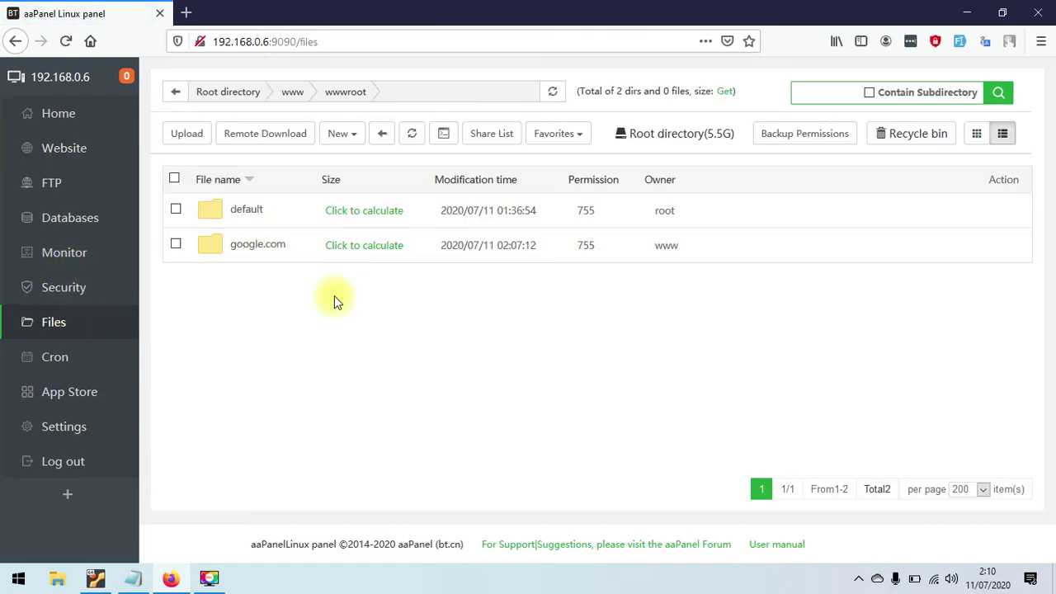
- Inside the google.com site folder, create a new directory named adsense
left_click(264, 247)
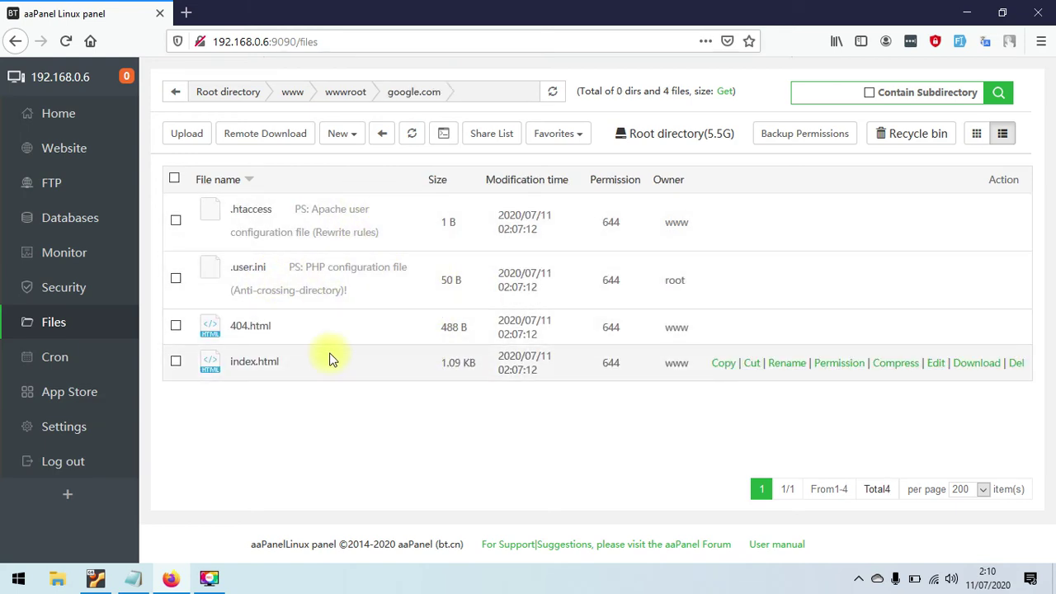
left_click(343, 134)
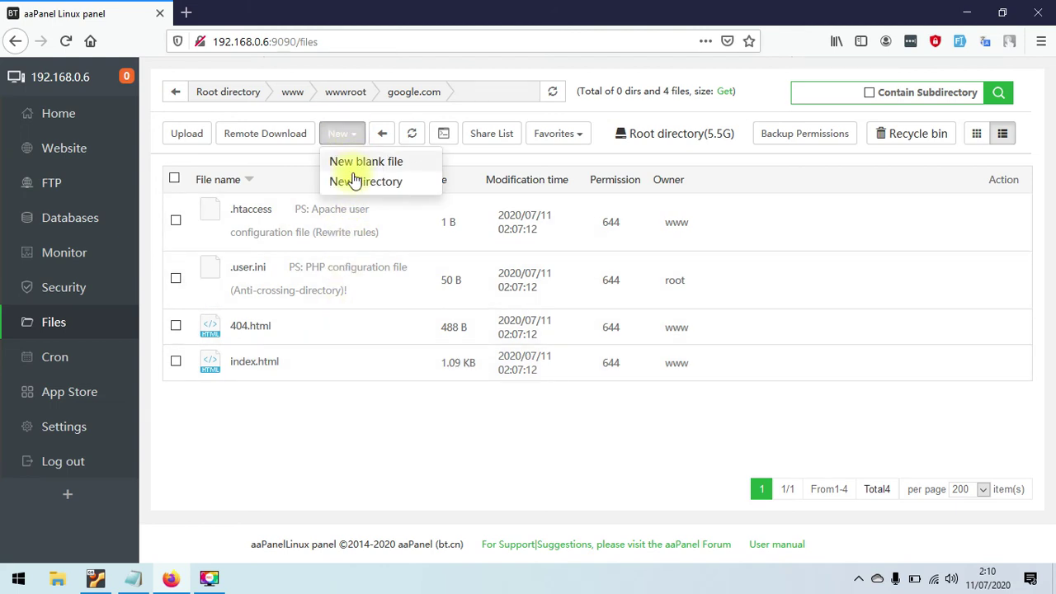
left_click(355, 180)
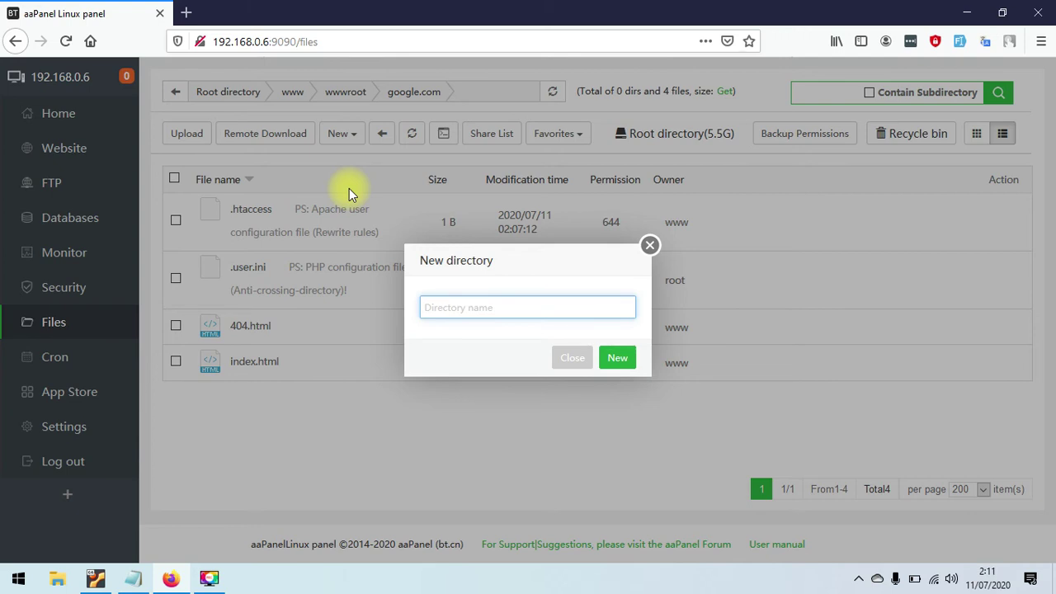
type("ade")
key("BackSpace")
type("sense")
left_click(623, 363)
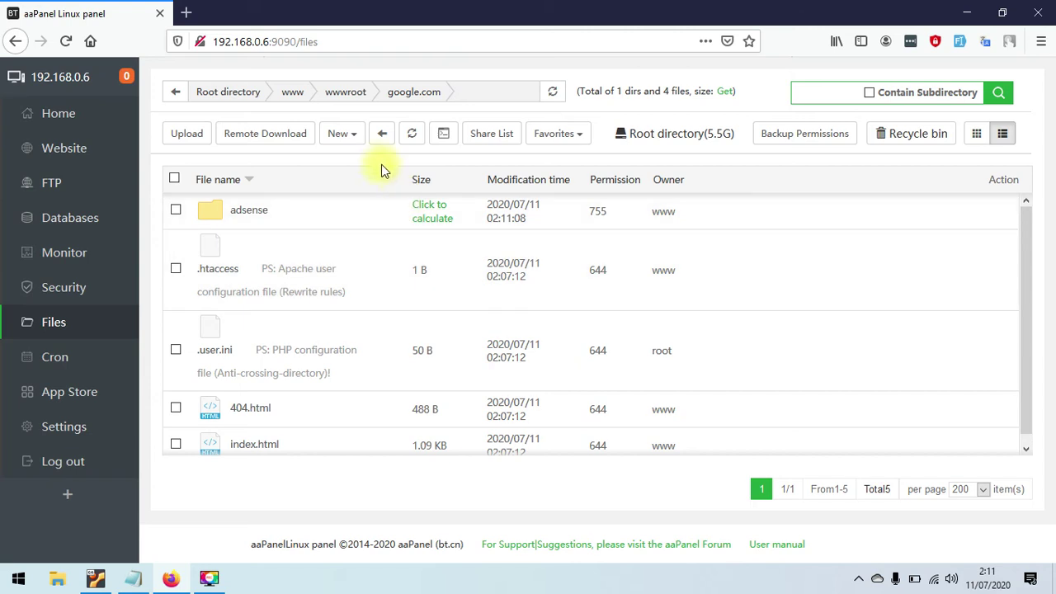
- Create a second directory named googleplus in the same folder
left_click(350, 137)
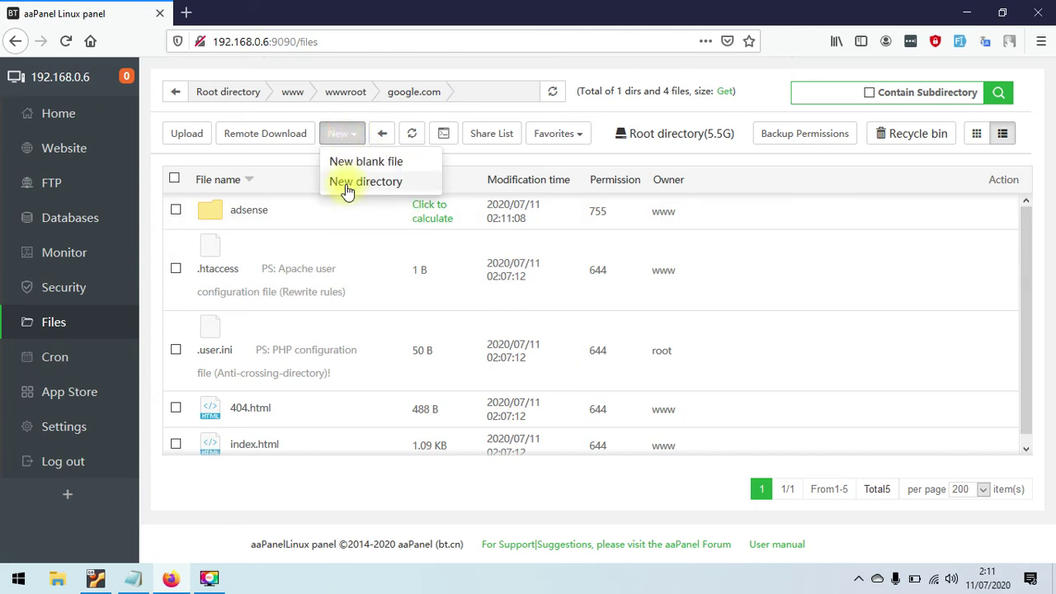
left_click(350, 182)
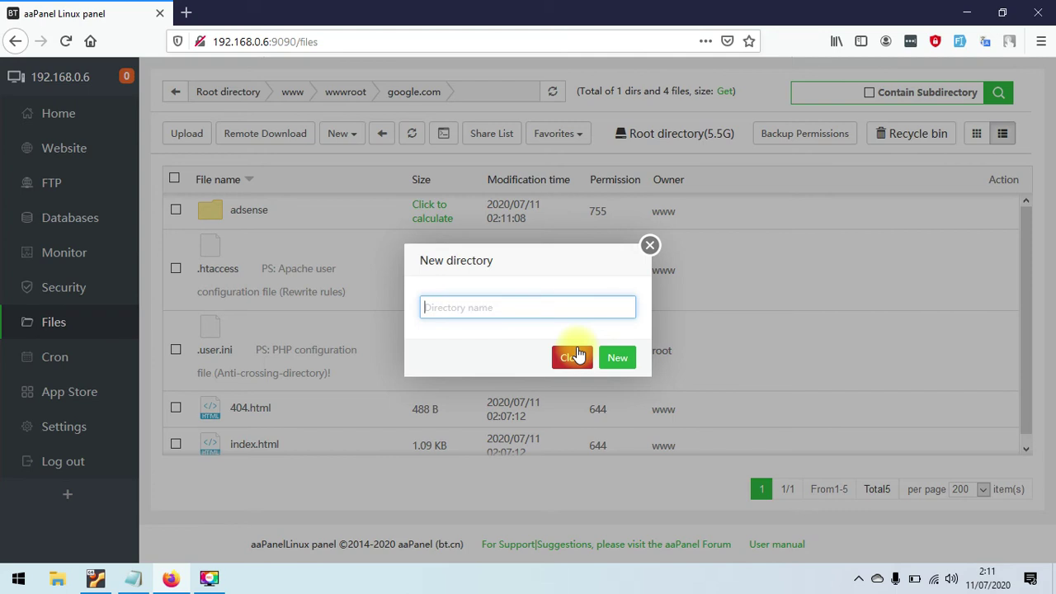
type("googleplus")
left_click(623, 359)
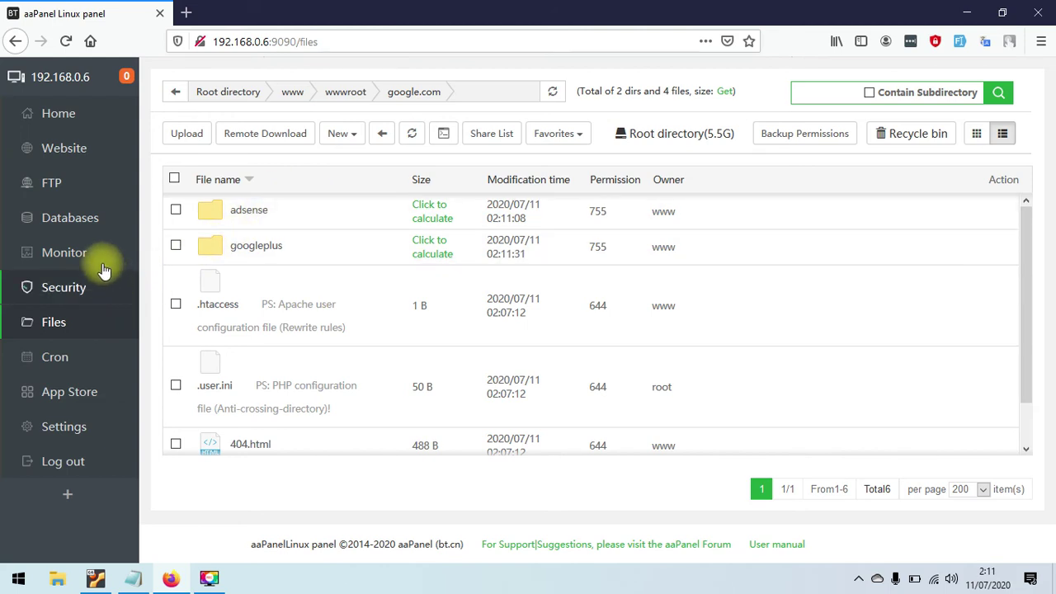
left_click(82, 155)
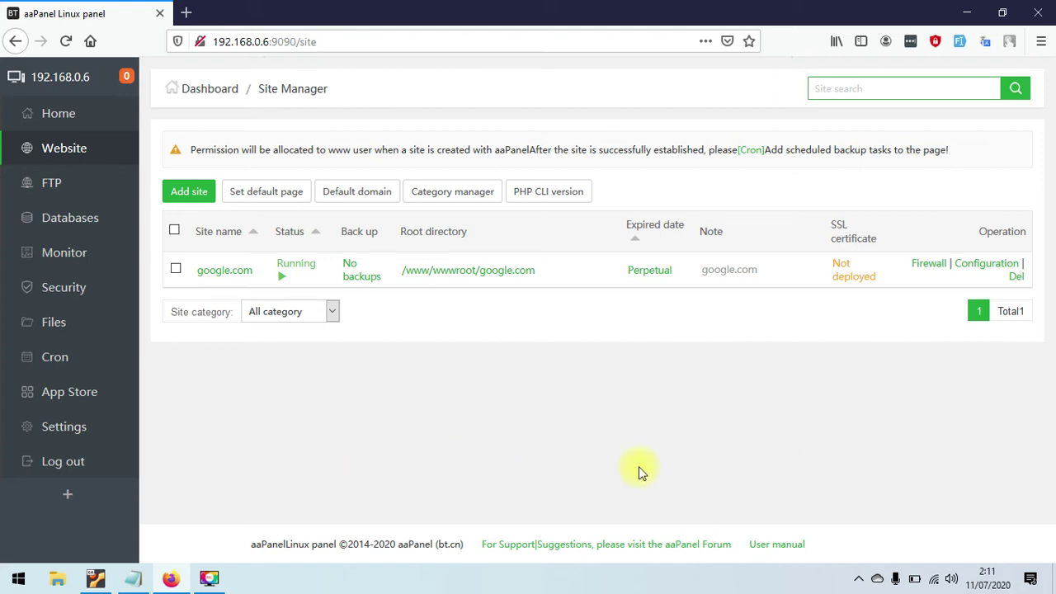
- Bind adsense.google.com to google.com's adsense subdirectory
left_click(979, 271)
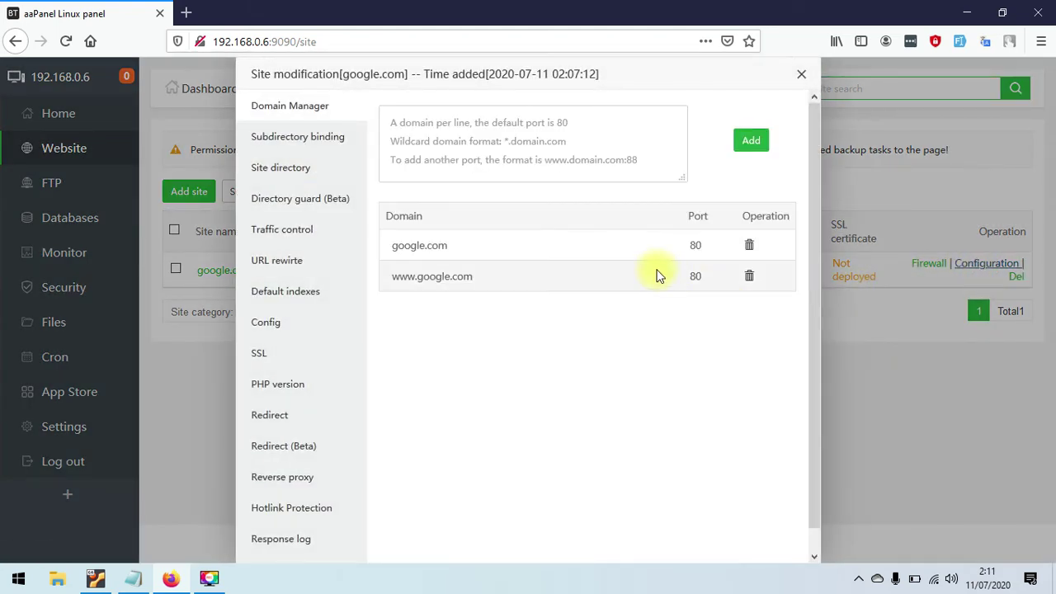
left_click(330, 137)
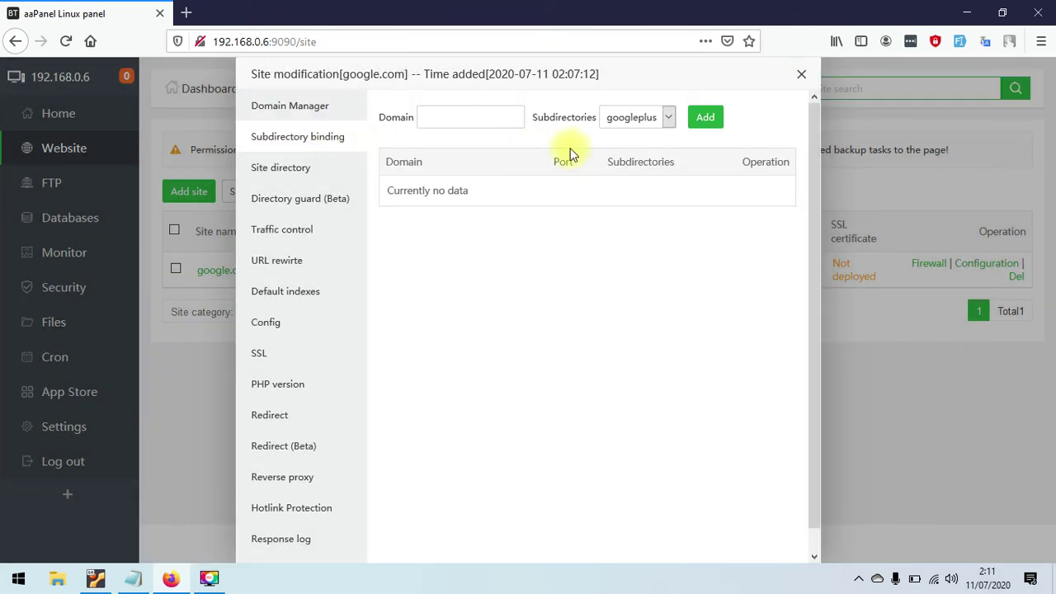
left_click(664, 117)
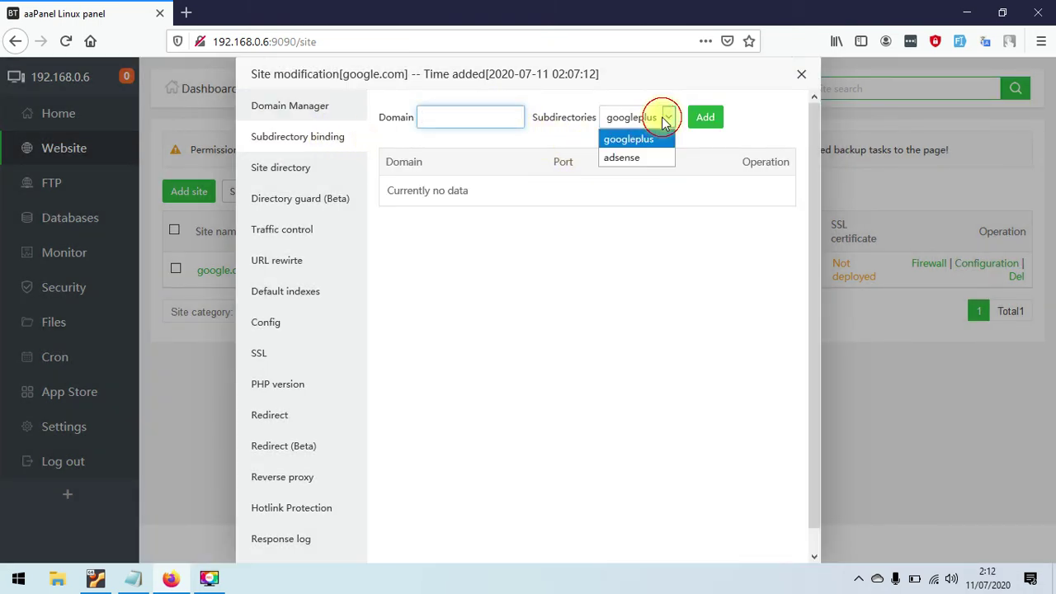
left_click(459, 117)
type("ad")
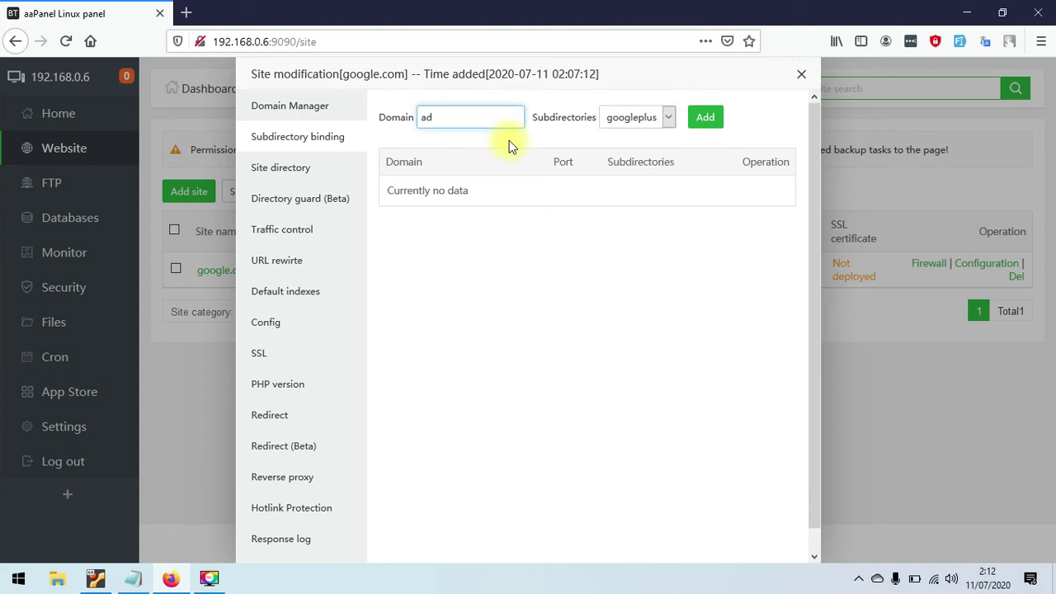
type("sense.google.com")
left_click(629, 117)
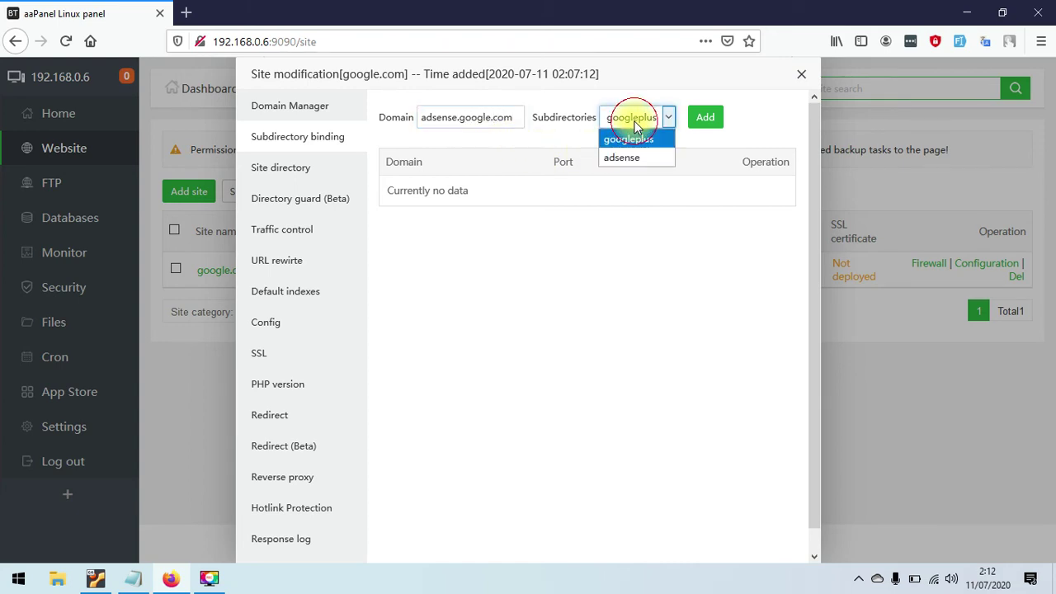
left_click(627, 161)
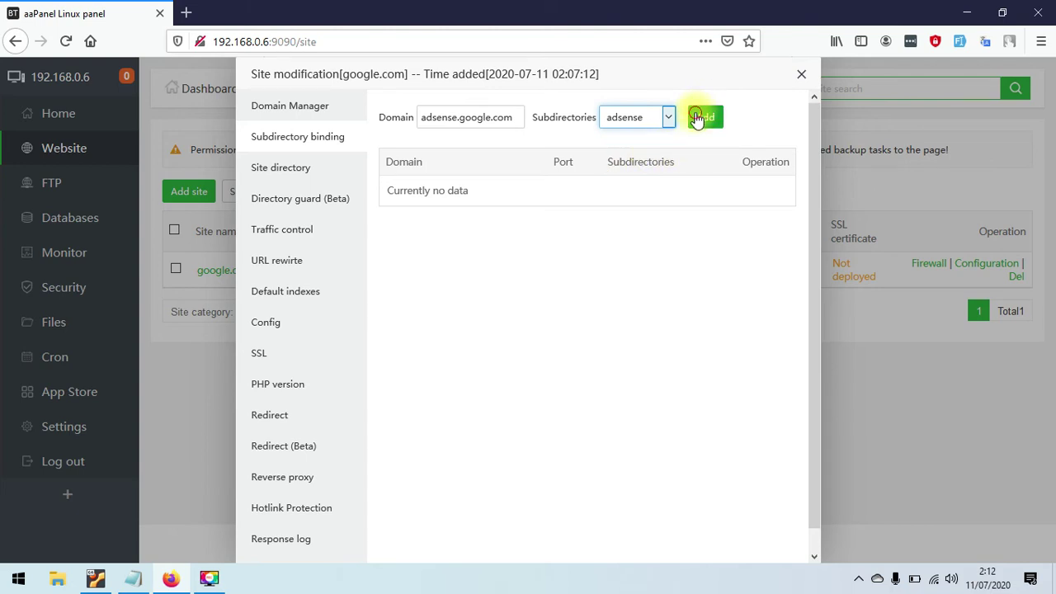
left_click(699, 117)
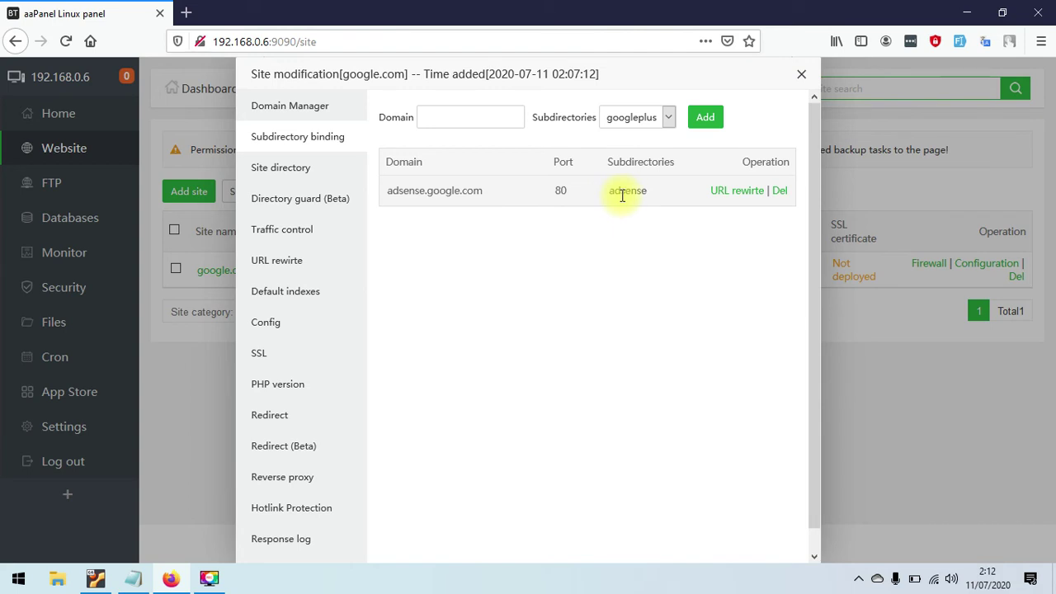
- Bind plus.google.com to the googleplus subdirectory
left_click(476, 116)
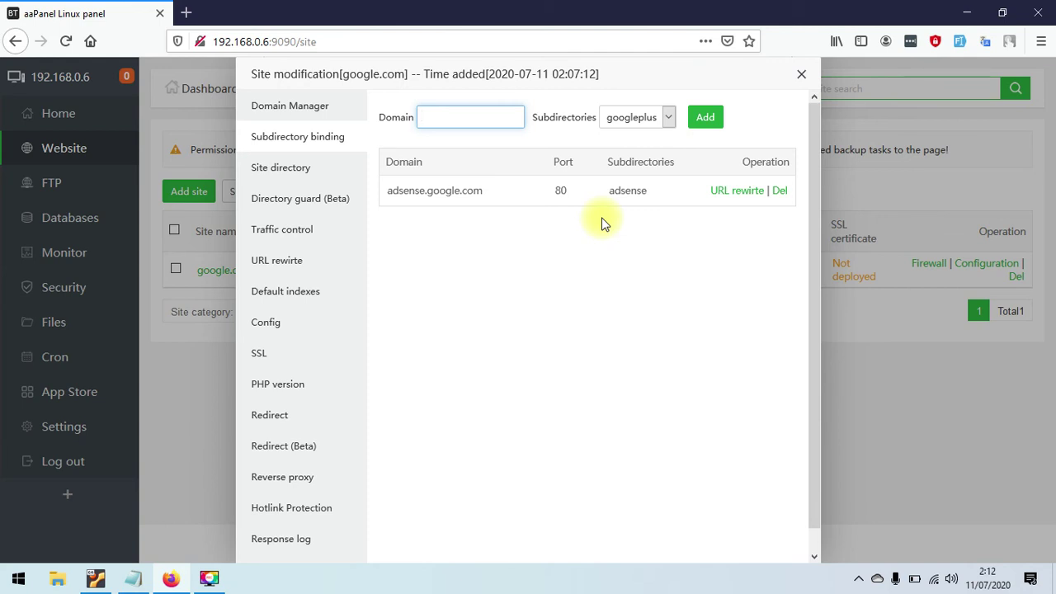
type("googl")
key("BackSpace")
key("BackSpace")
key("BackSpace")
key("BackSpace")
key("BackSpace")
type("plus.google.com")
left_click(703, 118)
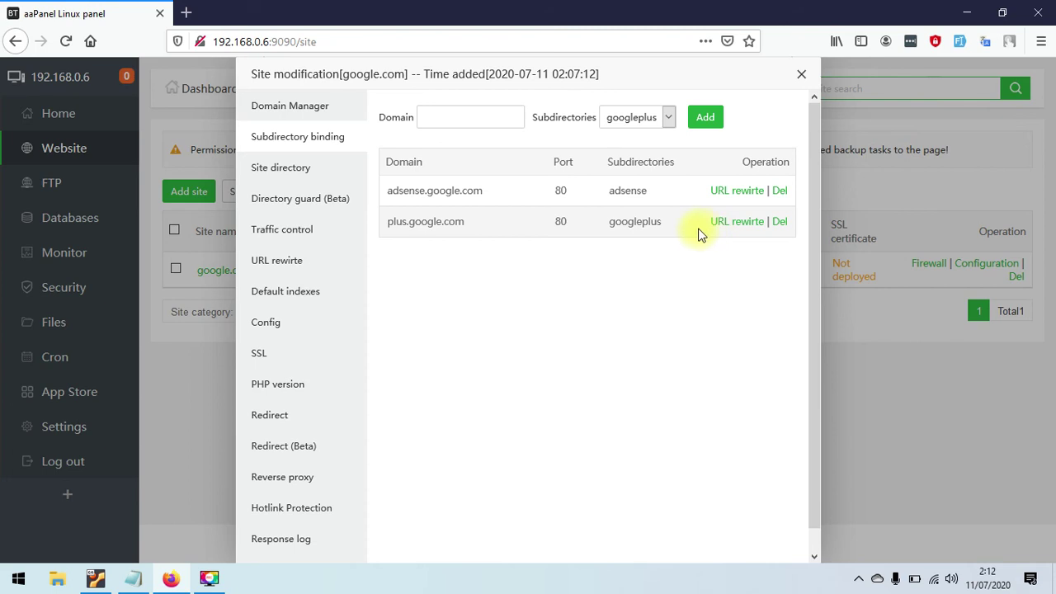
left_click(734, 195)
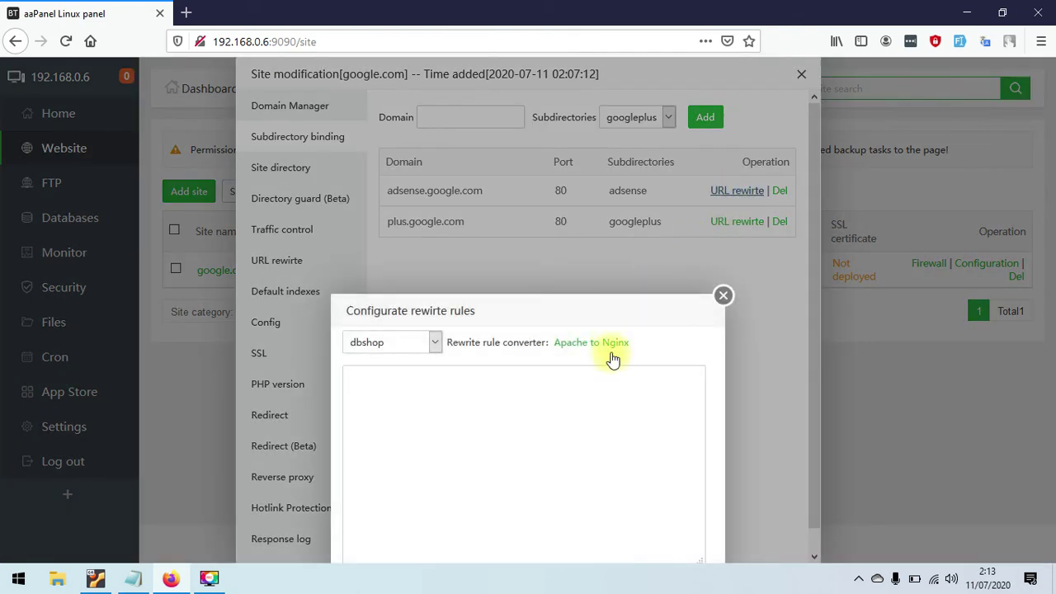
left_click_drag(566, 318, 636, 113)
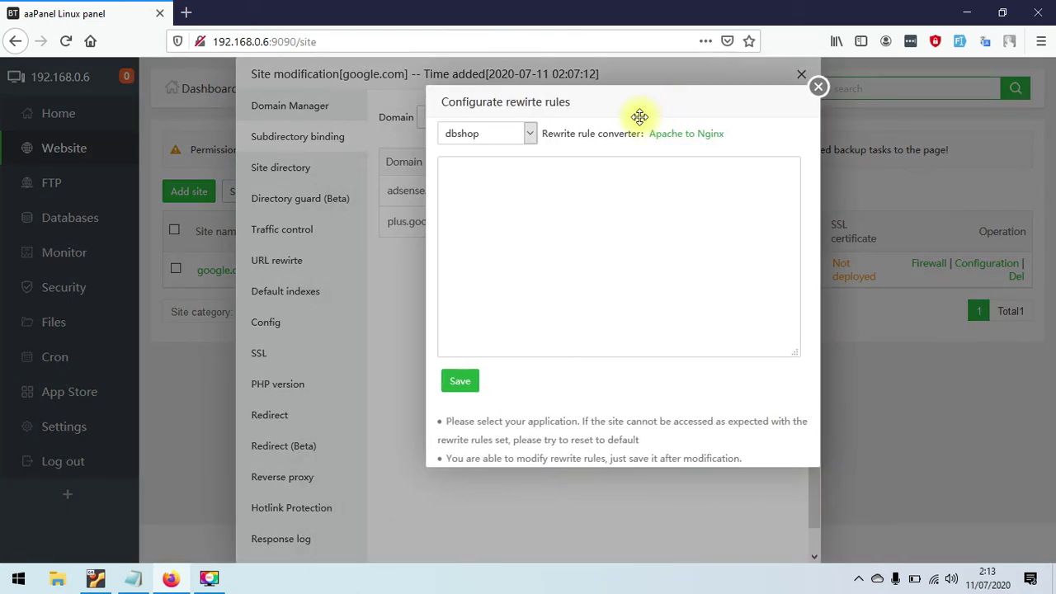
left_click(503, 135)
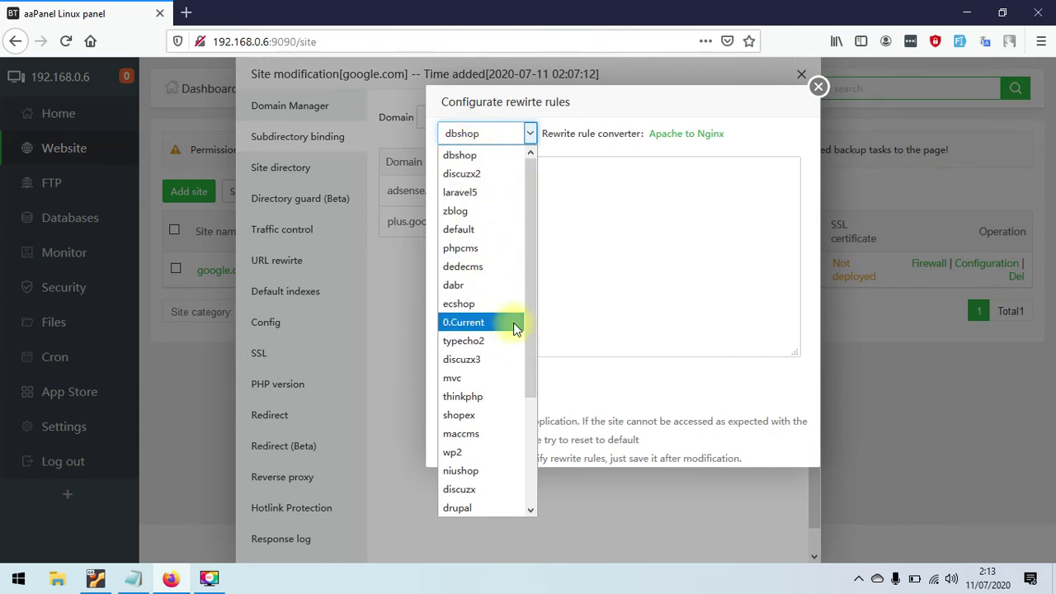
scroll(467, 465, "down", 3)
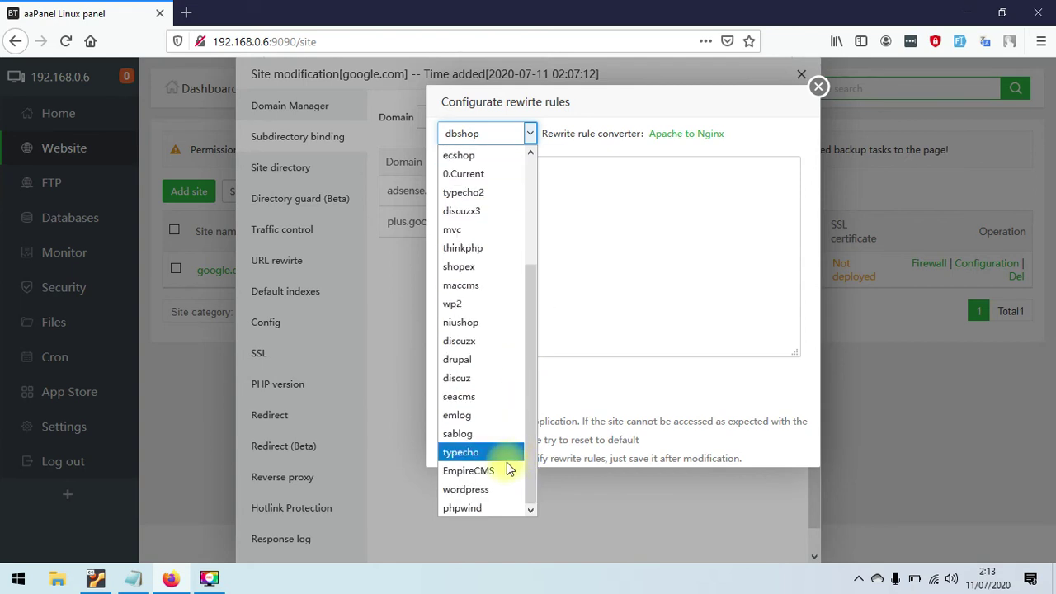
left_click(475, 489)
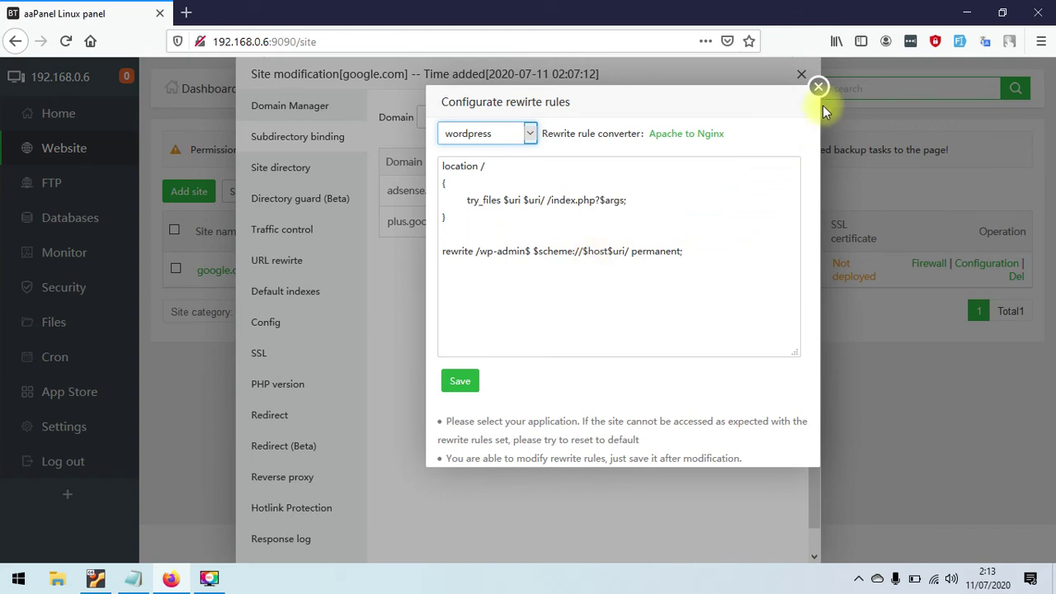
left_click(819, 88)
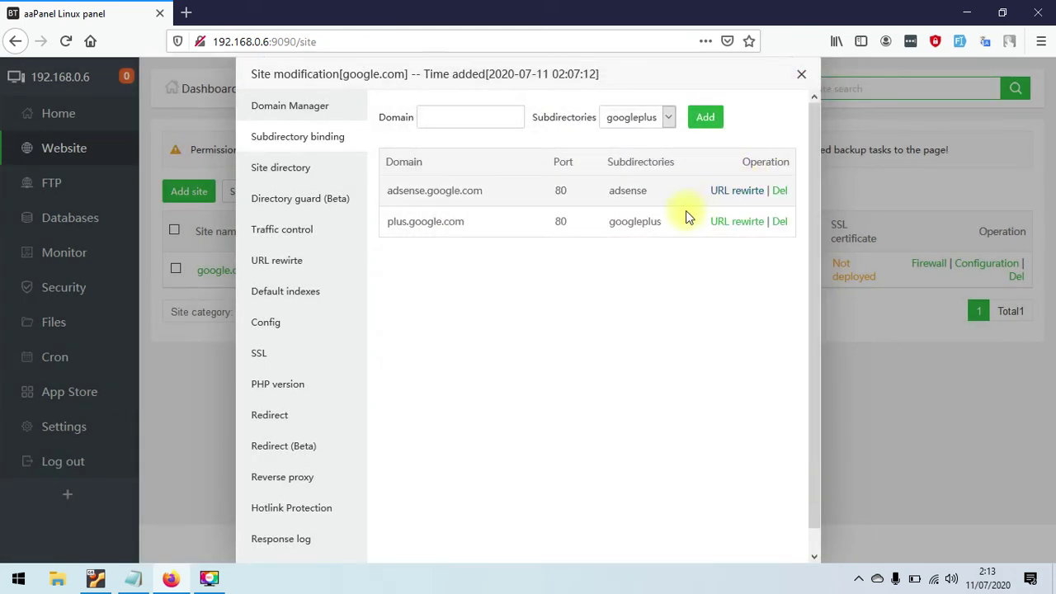
- Look through Site directory and Directory guard, ending on google.com's Traffic control settings
left_click(331, 179)
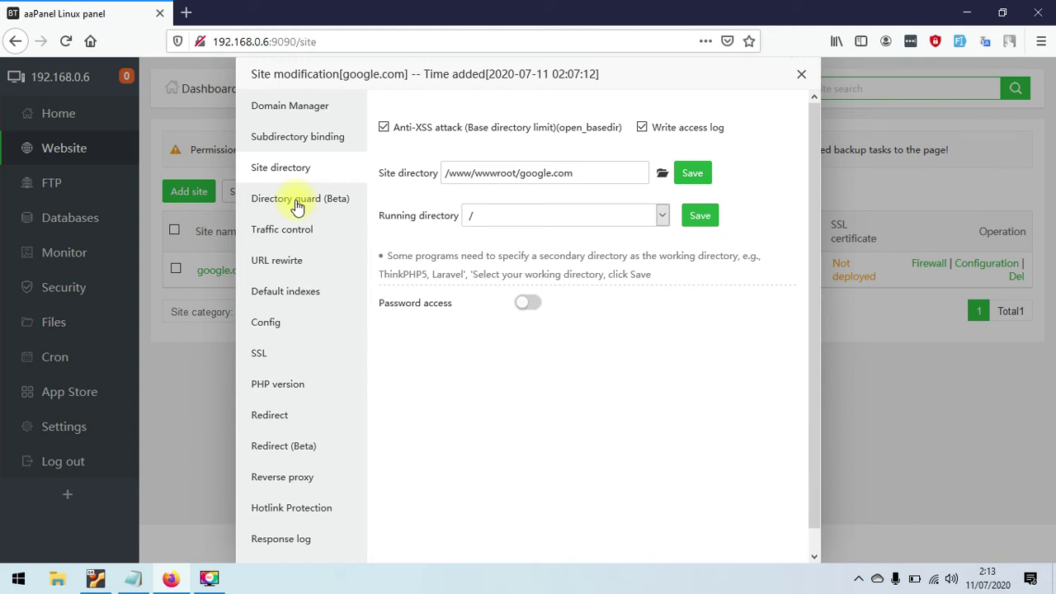
left_click(343, 201)
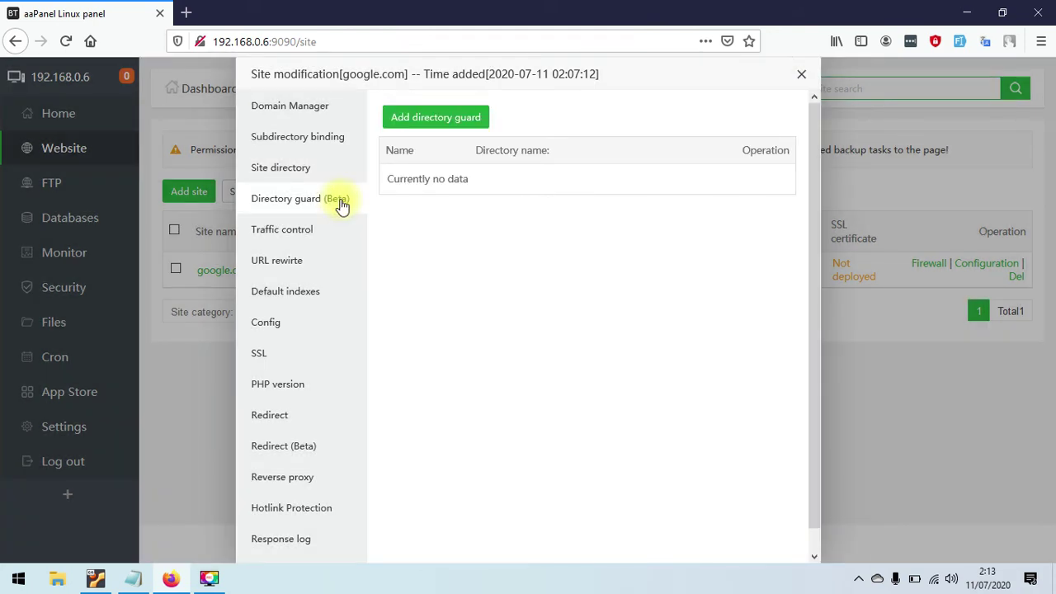
left_click(323, 237)
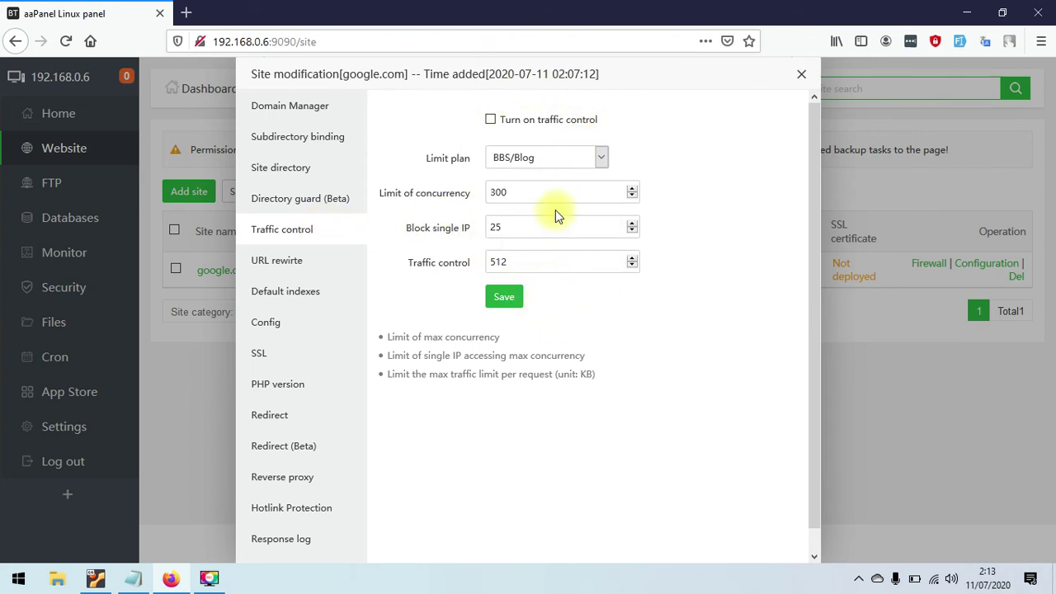
- Try the Corporate and Portal limit plans, revert to BBS/Blog, then show URL rewrite
left_click(557, 158)
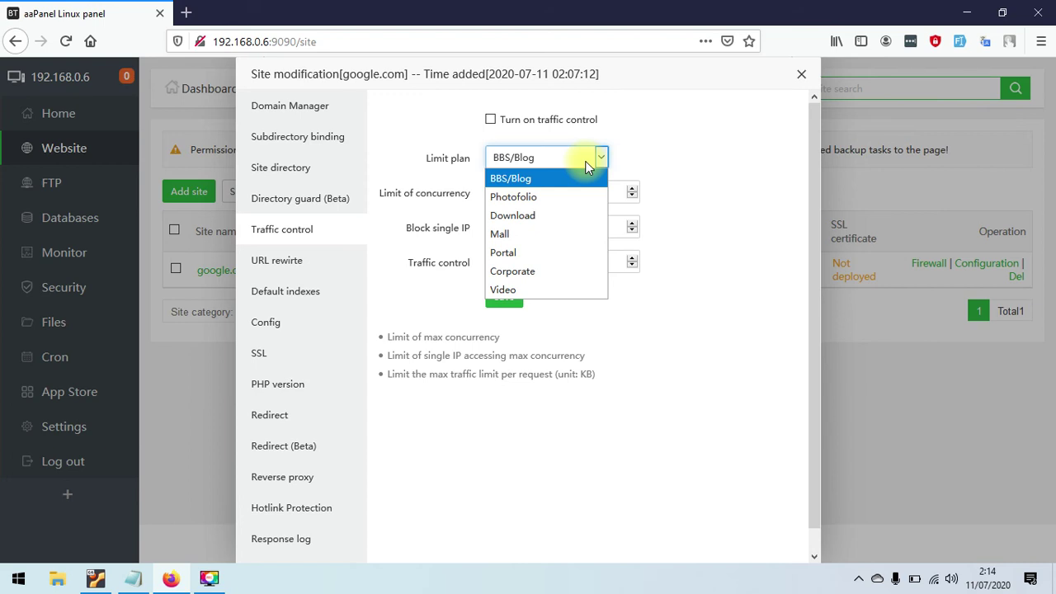
left_click(556, 269)
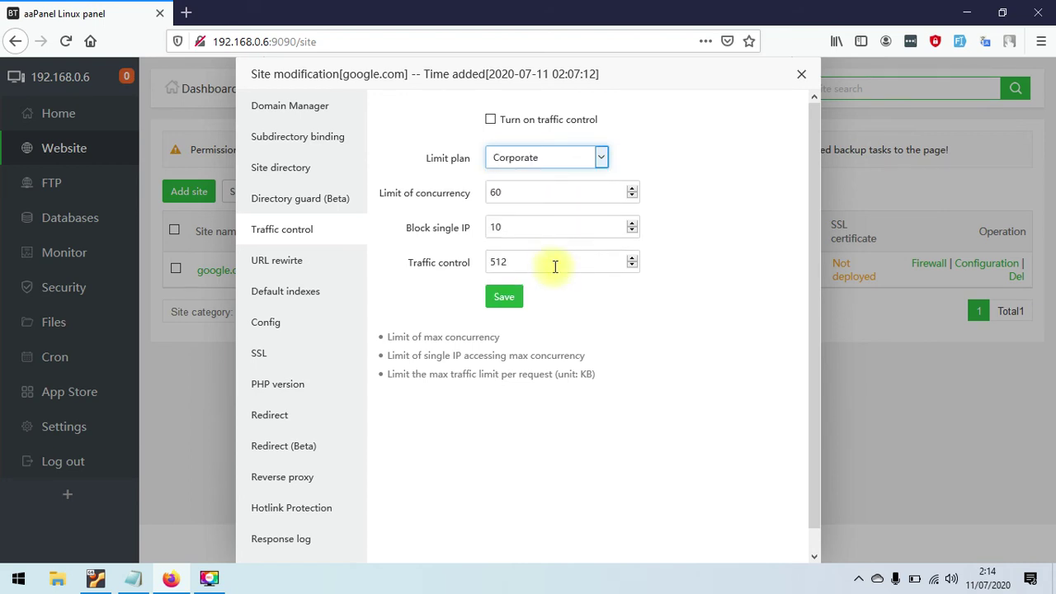
left_click(576, 159)
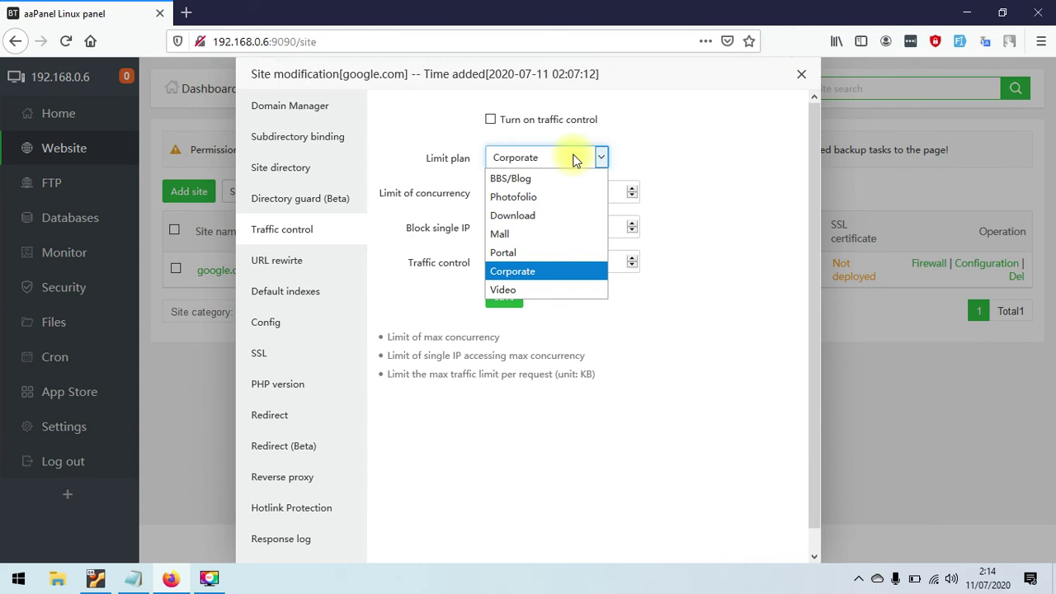
left_click(523, 255)
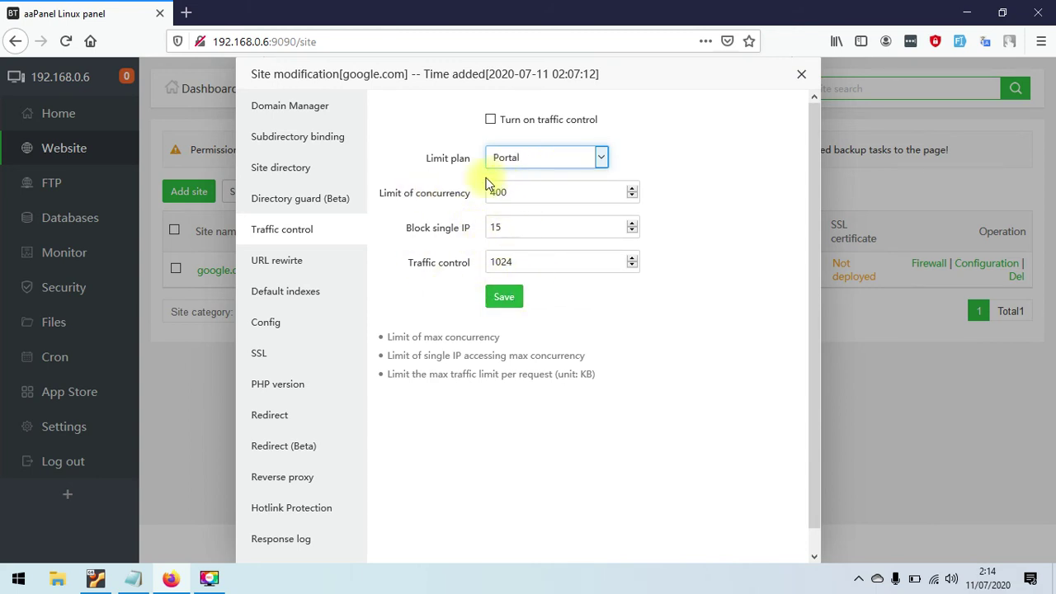
left_click(553, 160)
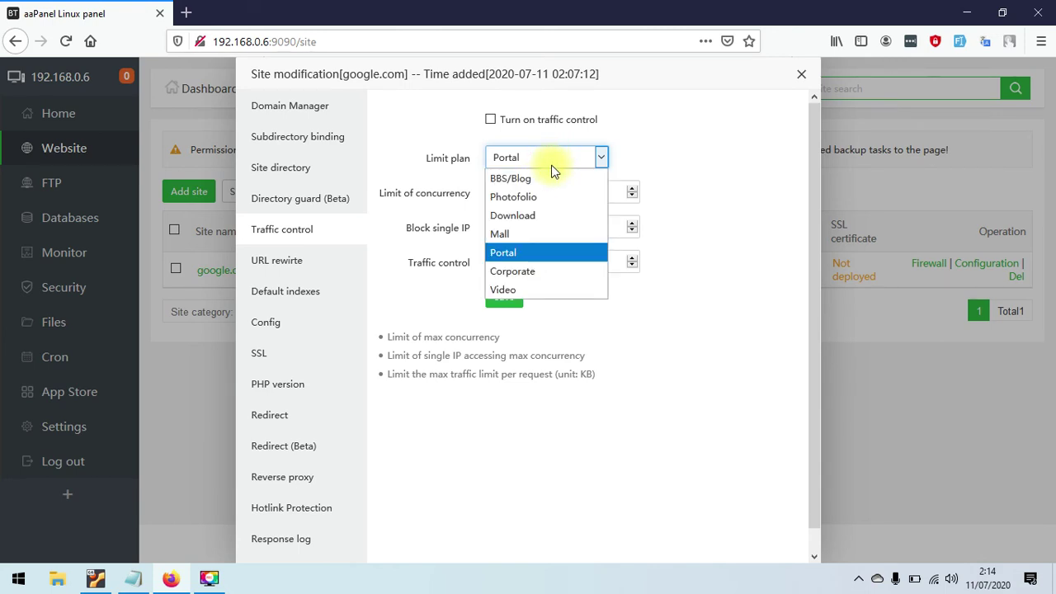
left_click(552, 179)
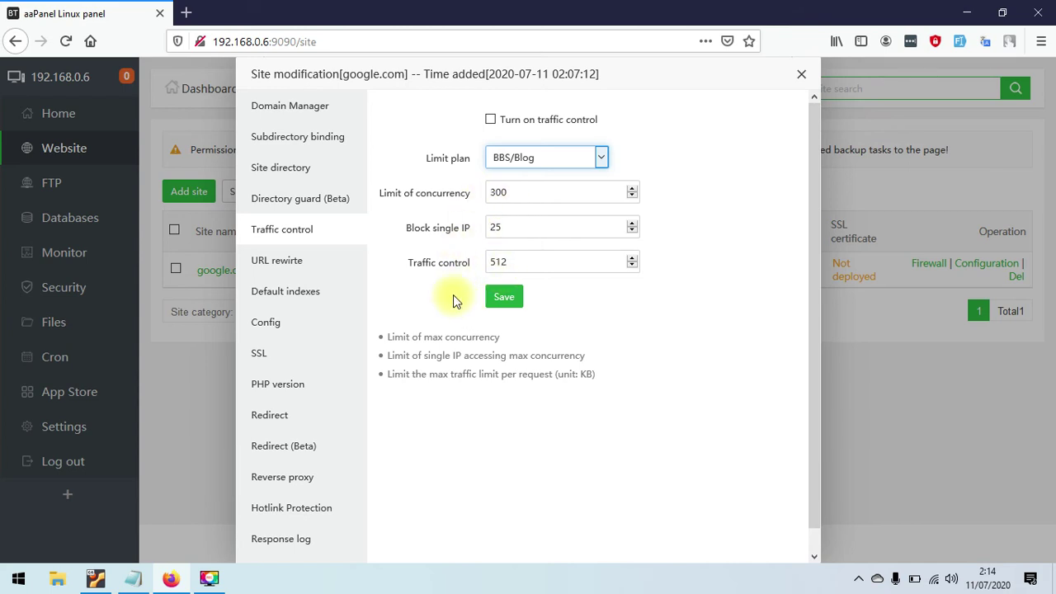
left_click(312, 270)
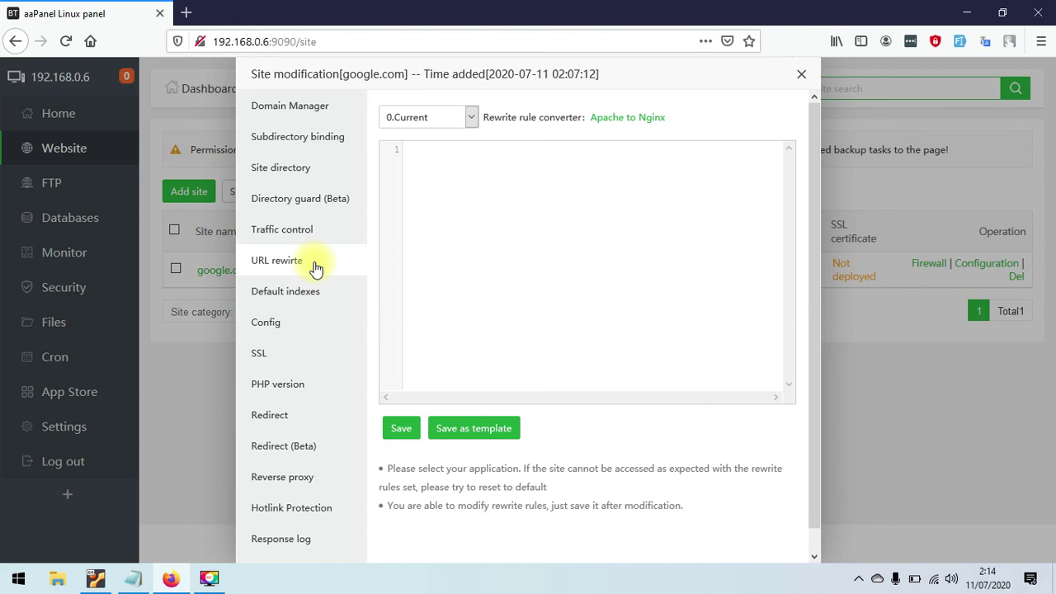
- Preview the wordpress rewrite preset, then show google.com's Default indexes list
left_click(442, 117)
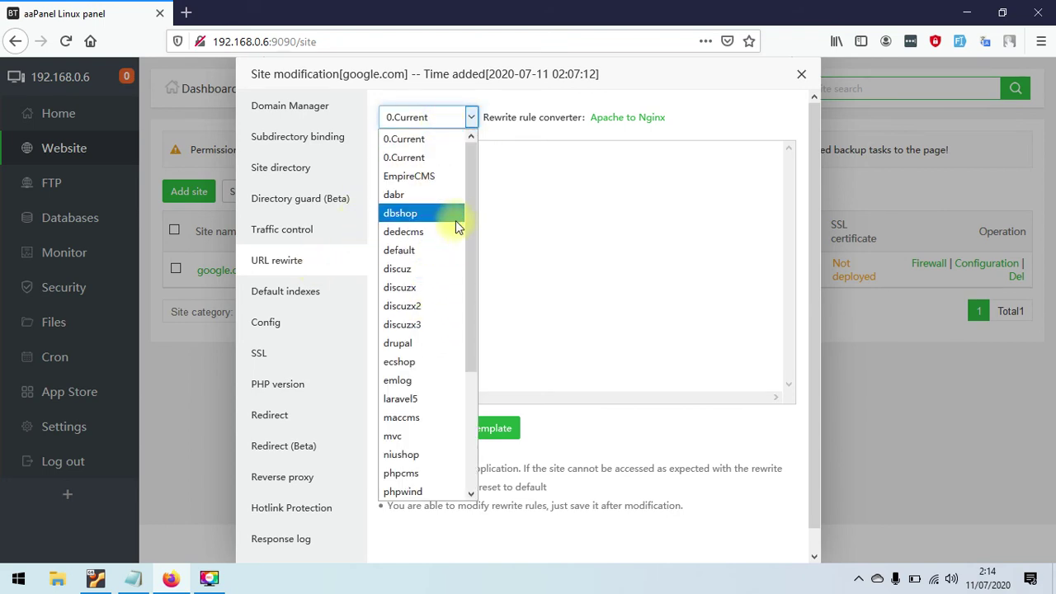
left_click_drag(473, 177, 458, 322)
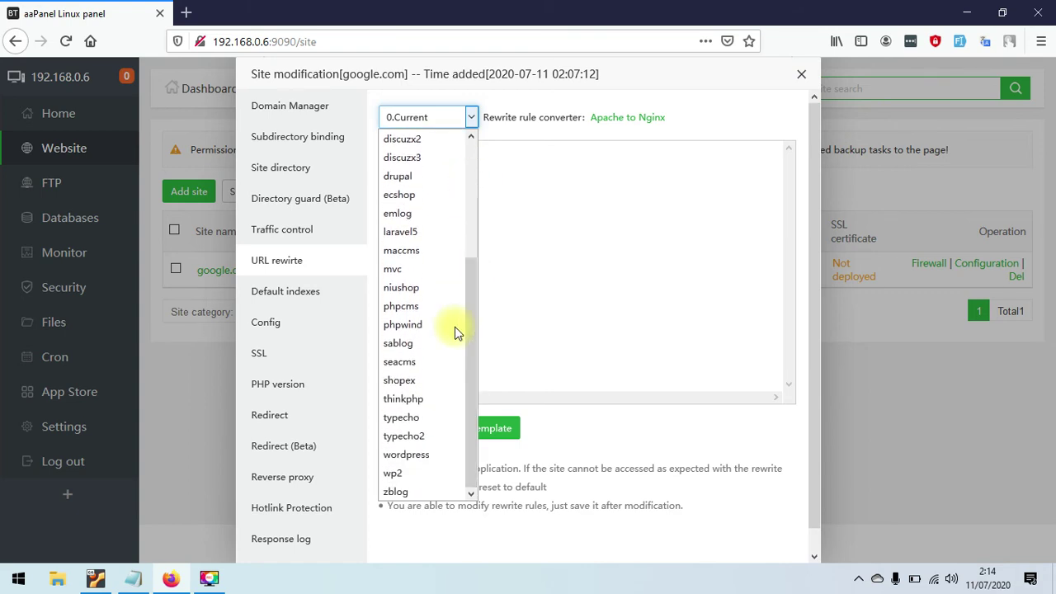
left_click(419, 456)
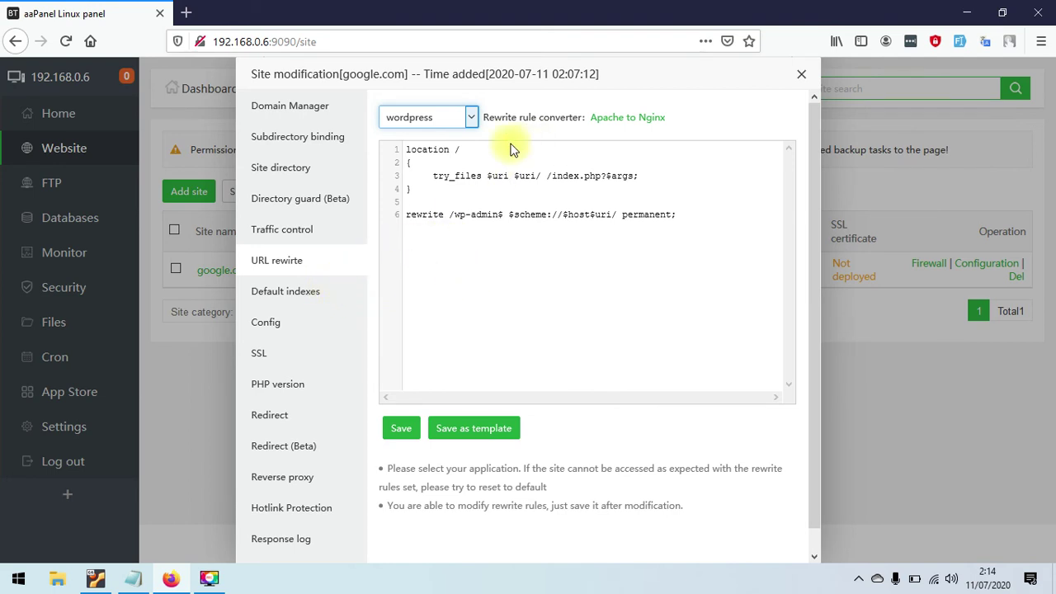
left_click(283, 292)
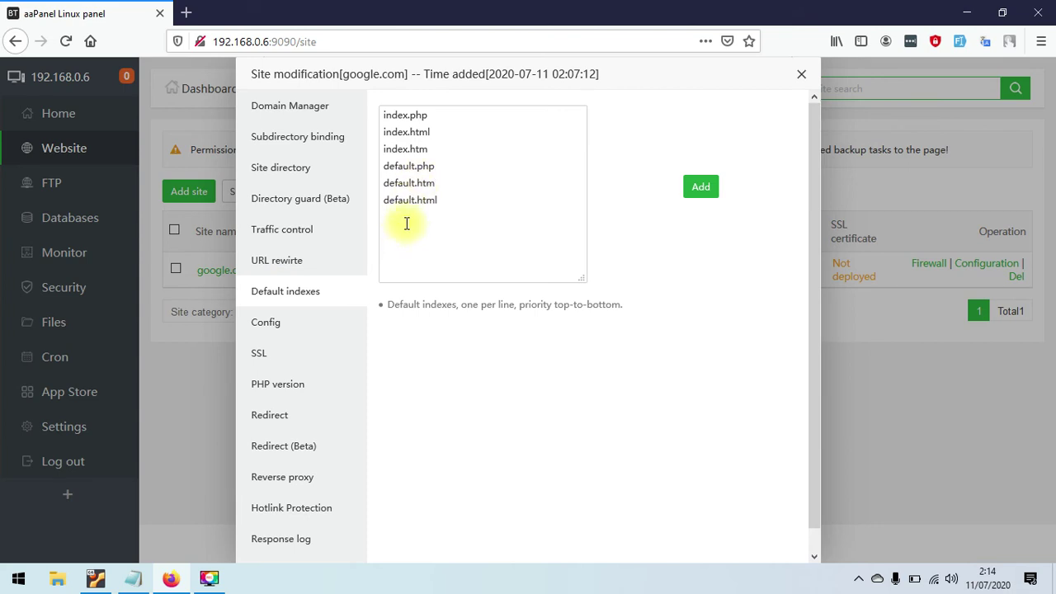
- Scroll through google.com's nginx config file, then show its Let's Encrypt SSL options
left_click(322, 327)
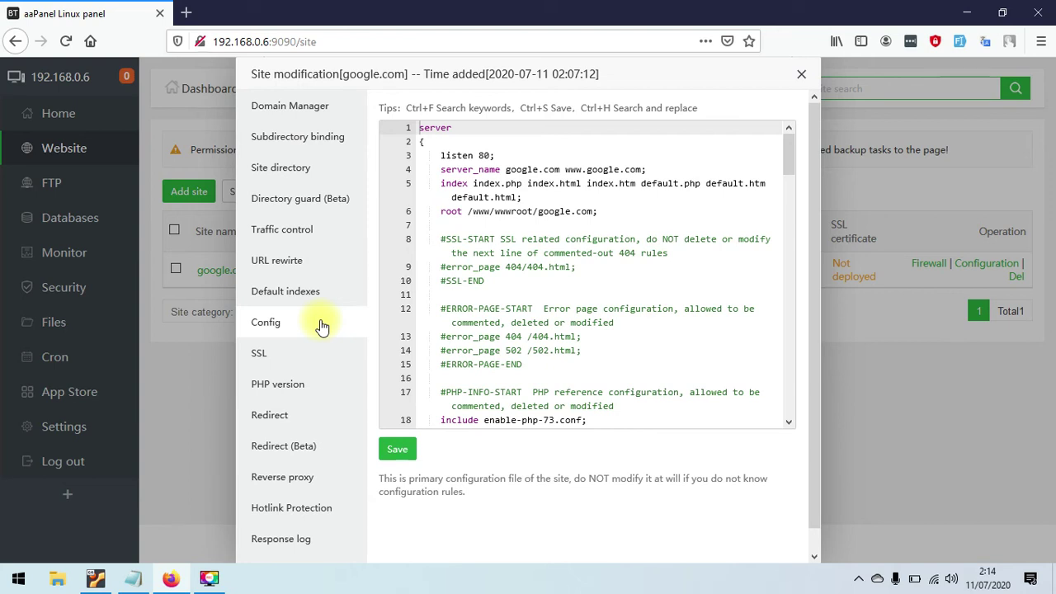
left_click_drag(790, 162, 807, 203)
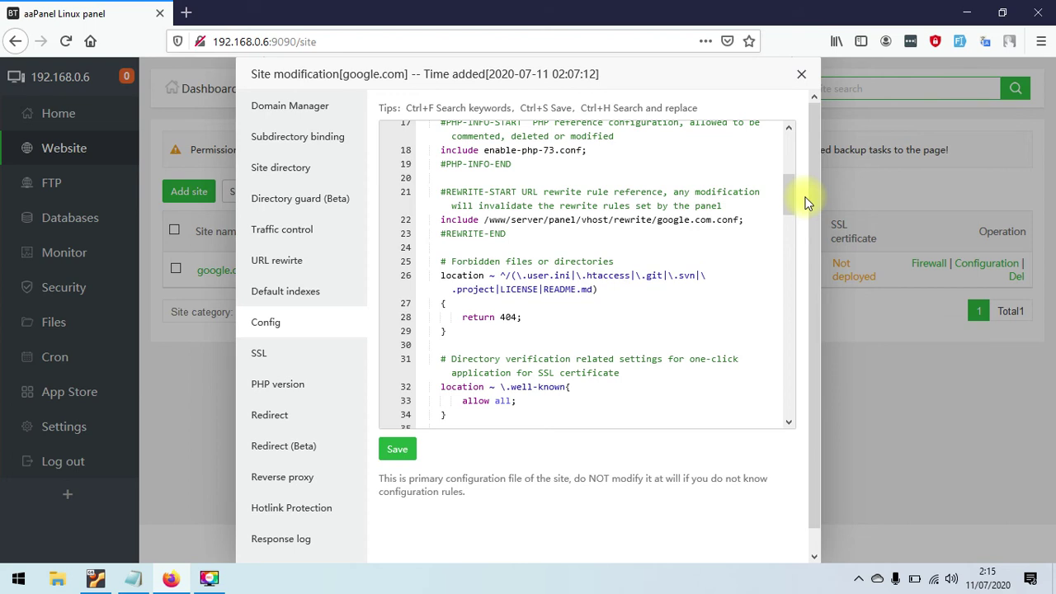
left_click_drag(804, 197, 798, 245)
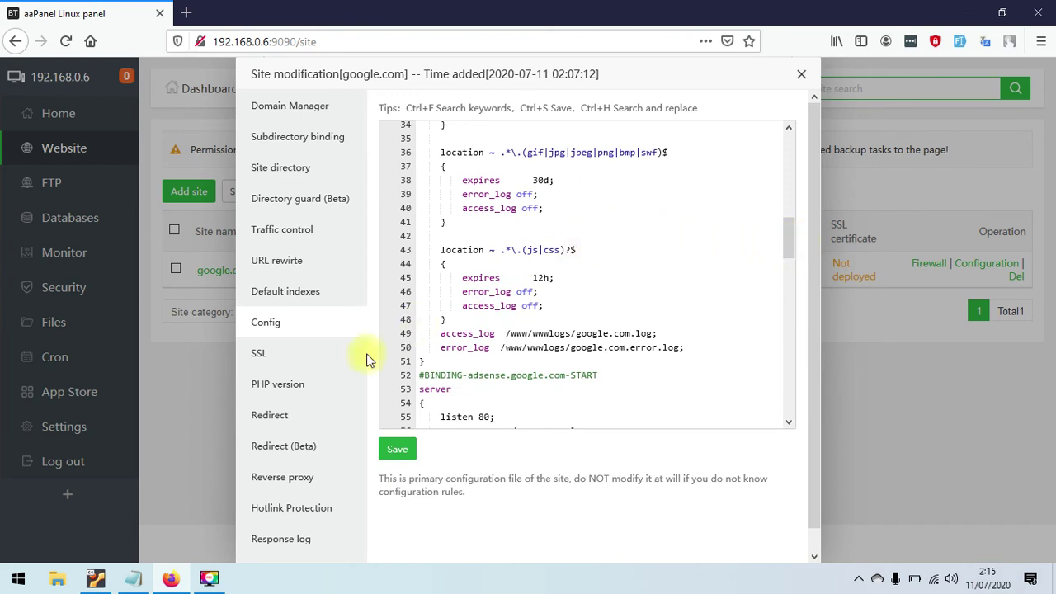
left_click(299, 350)
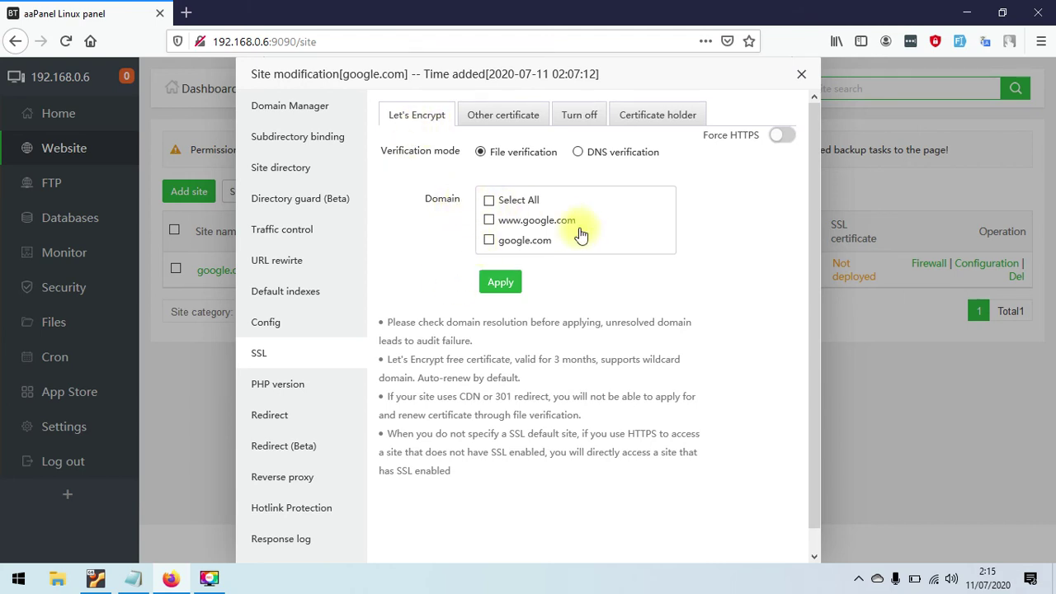
- Request a Let's Encrypt certificate for all domains with manual DNS verification, then dismiss the refusal
left_click(490, 203)
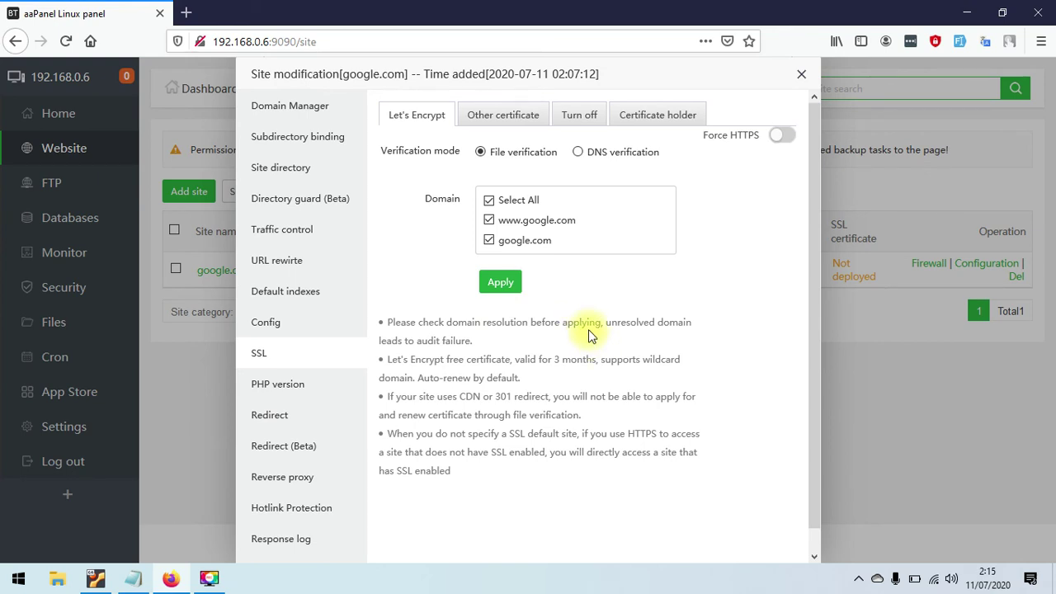
left_click(634, 151)
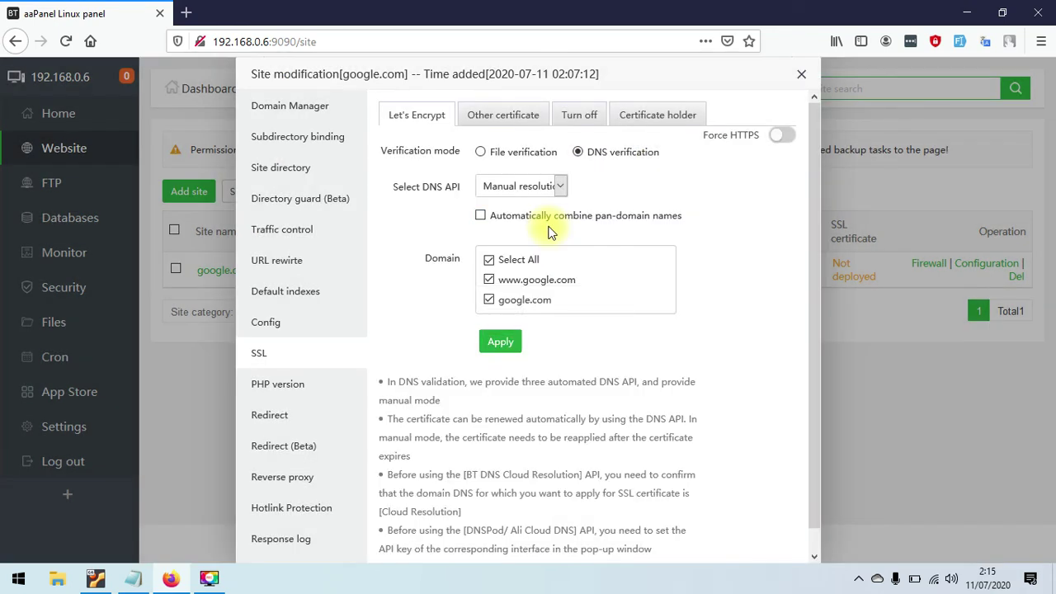
left_click(537, 185)
left_click(760, 192)
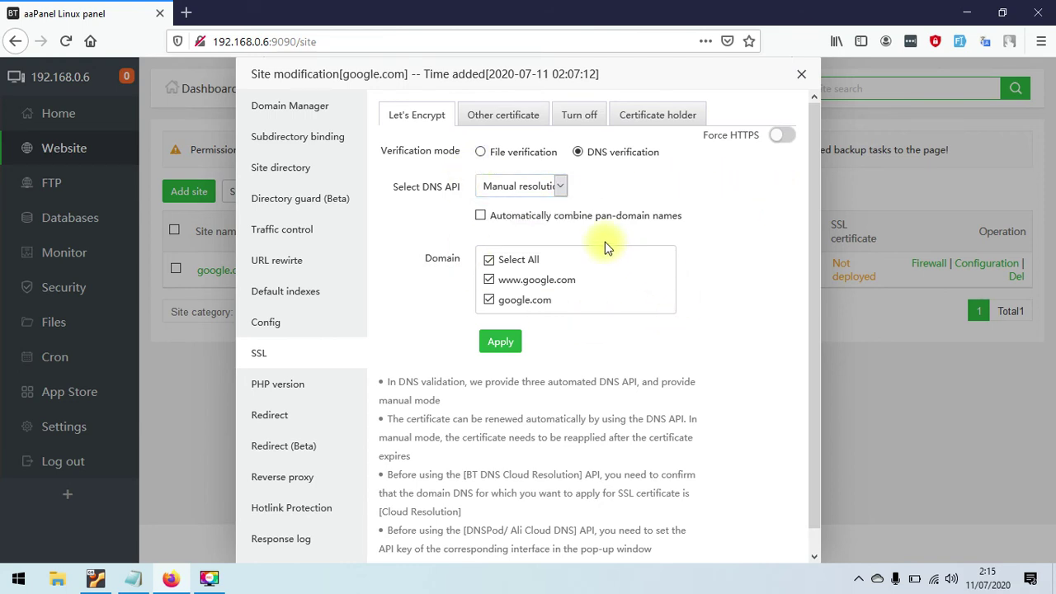
left_click(501, 343)
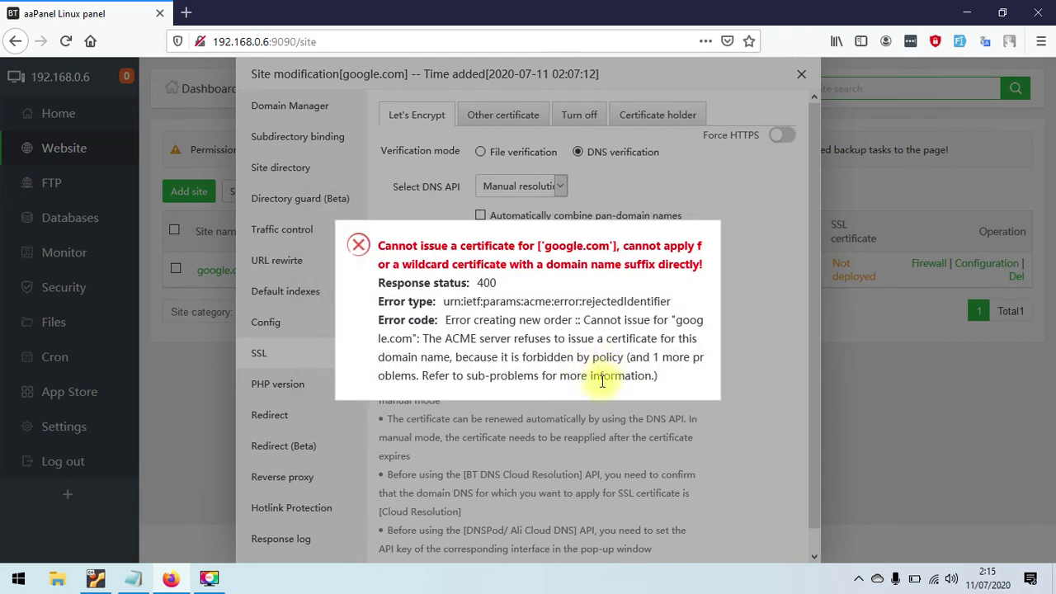
left_click(575, 415)
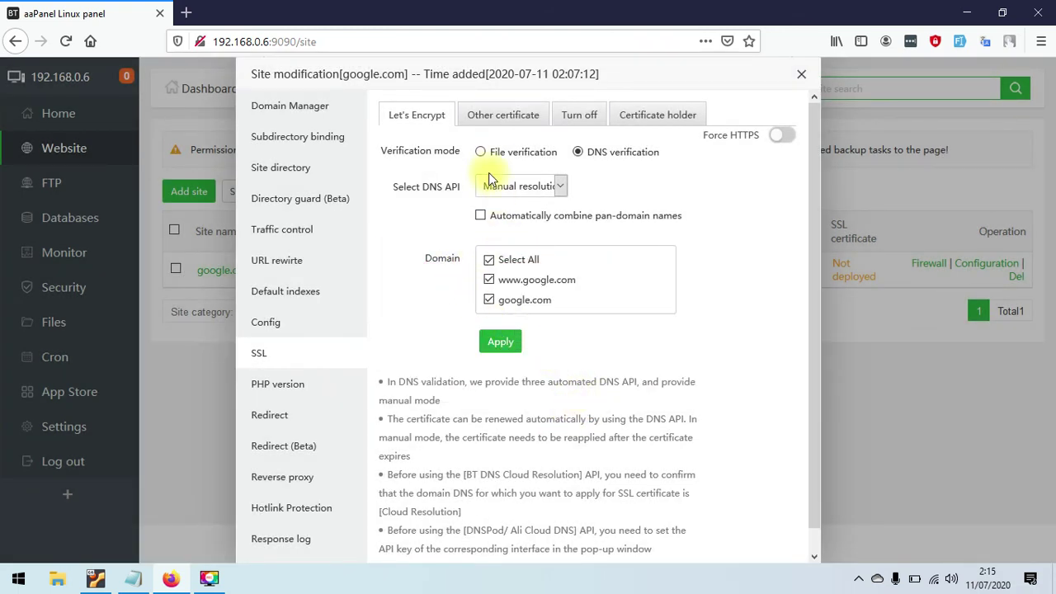
- Retry the certificate request with file verification and dismiss the second refusal
left_click(482, 152)
left_click(489, 281)
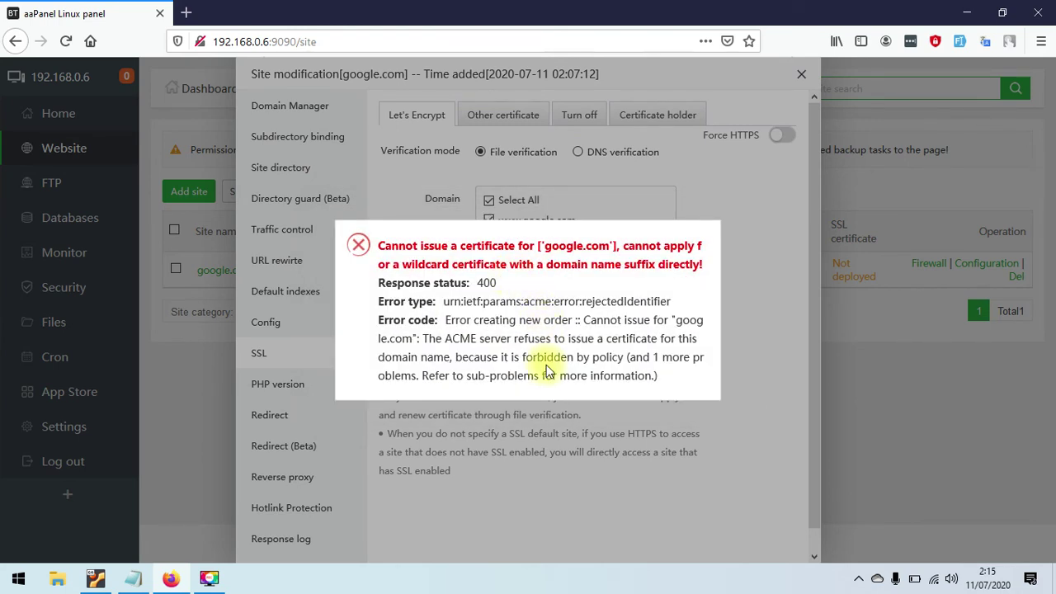
left_click(542, 419)
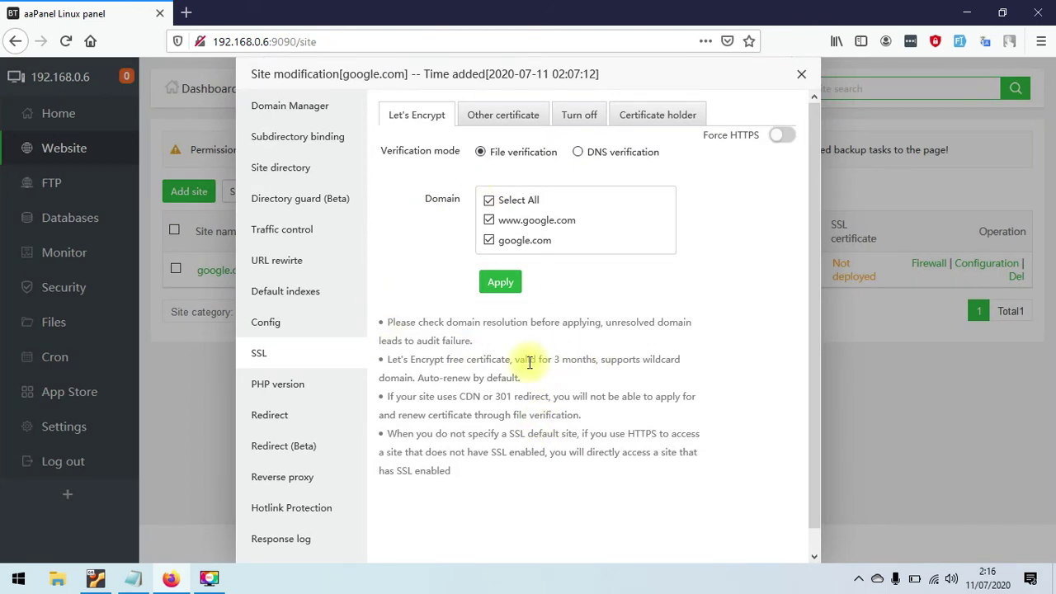
- Check the site's PHP version (keeping PHP-73) and the 301 redirect, leaving it off
left_click(308, 394)
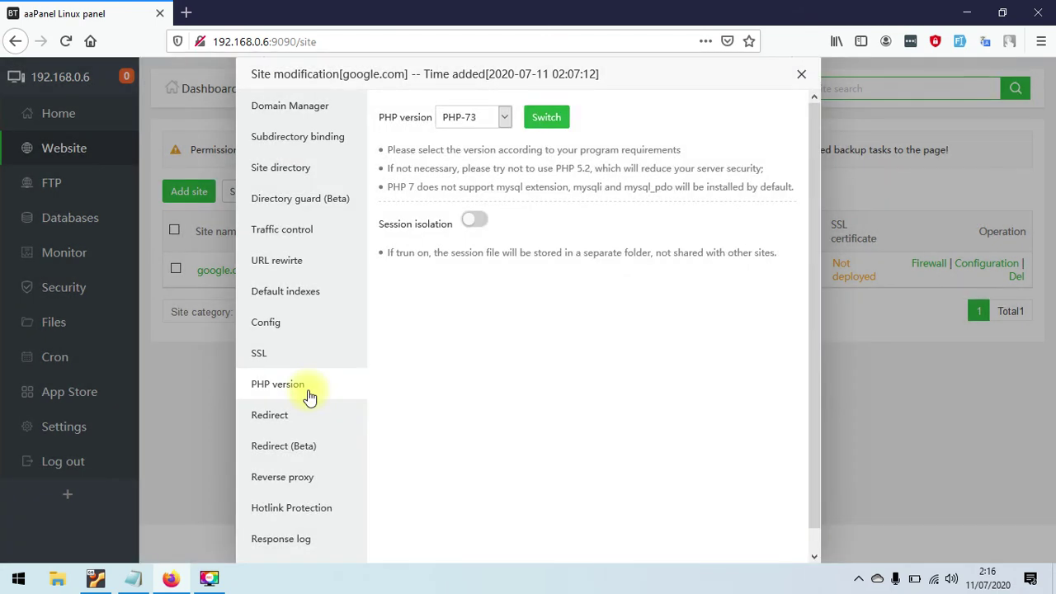
left_click(487, 120)
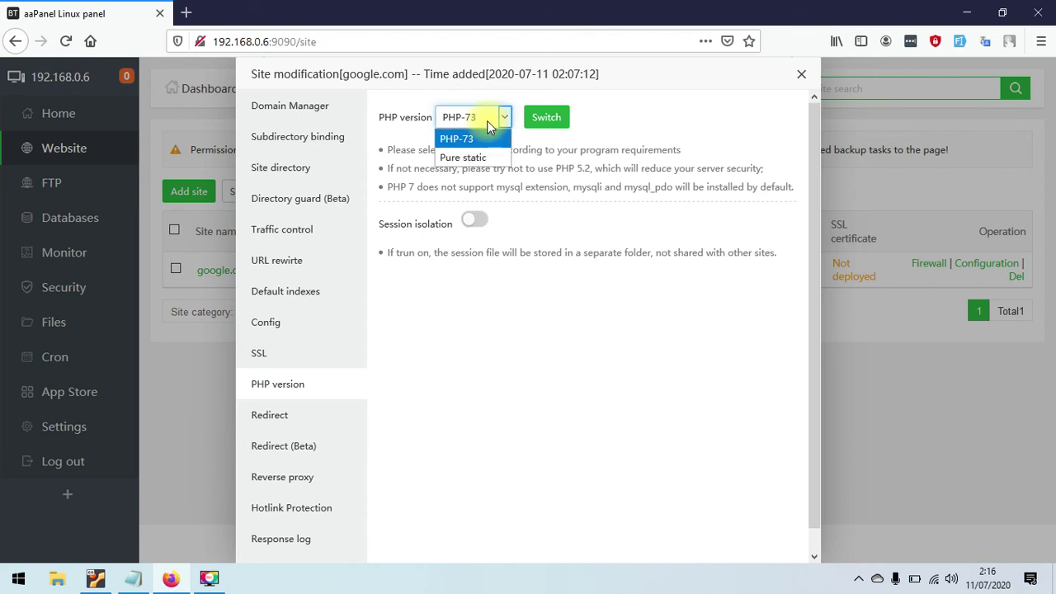
left_click(611, 171)
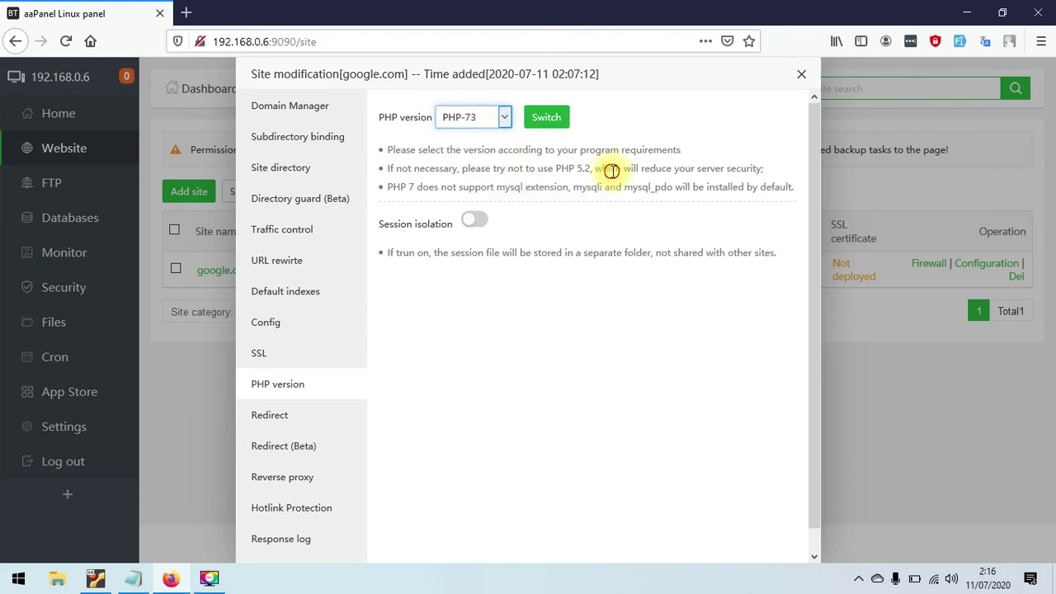
left_click(299, 417)
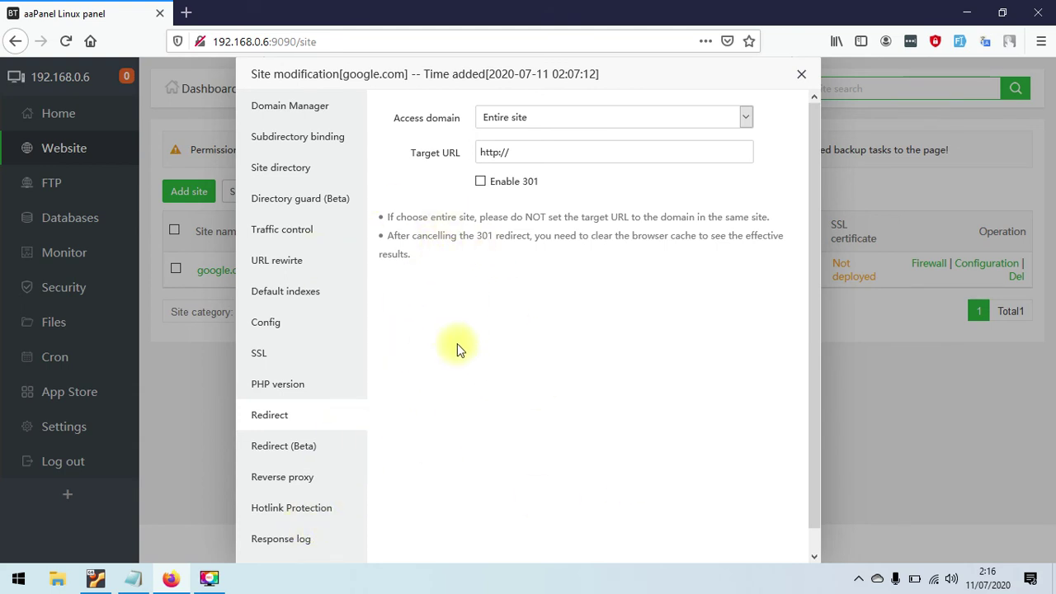
left_click(480, 182)
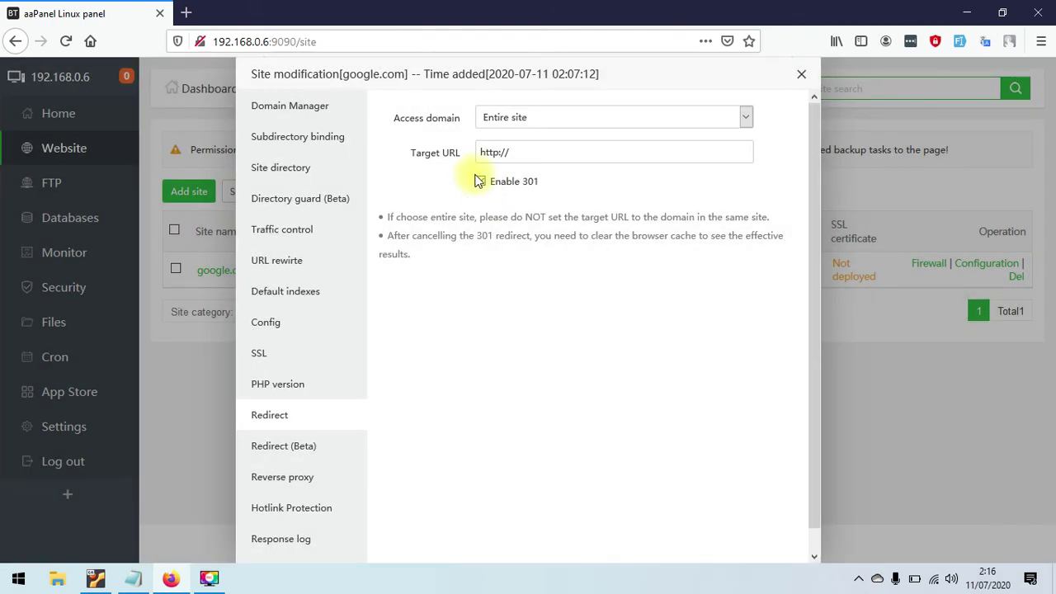
left_click(481, 182)
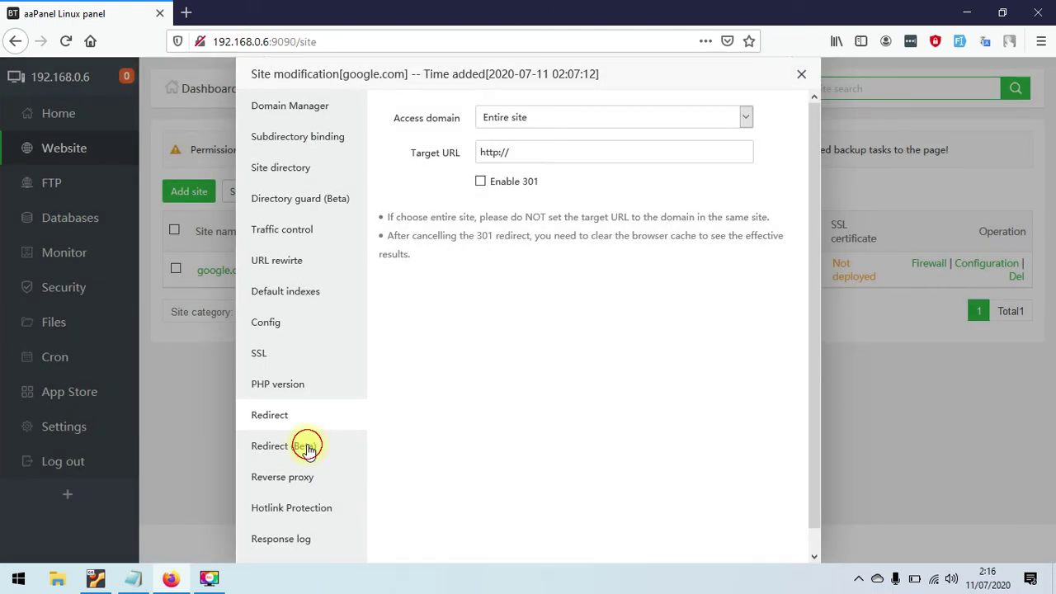
- View Redirect (Beta), Reverse proxy and Hotlink Protection, then close Site modification
left_click(307, 449)
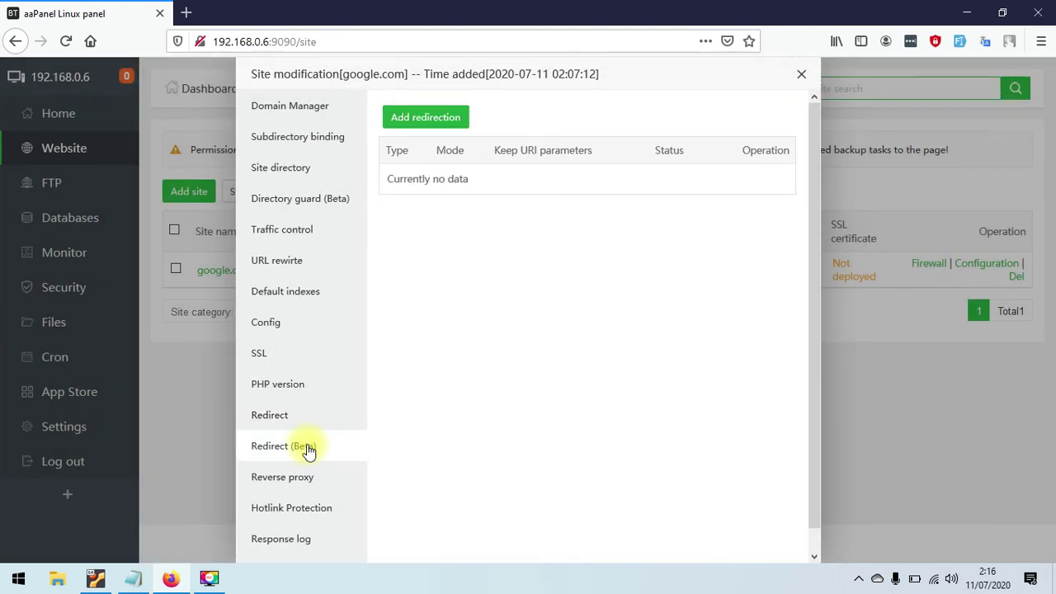
left_click(294, 479)
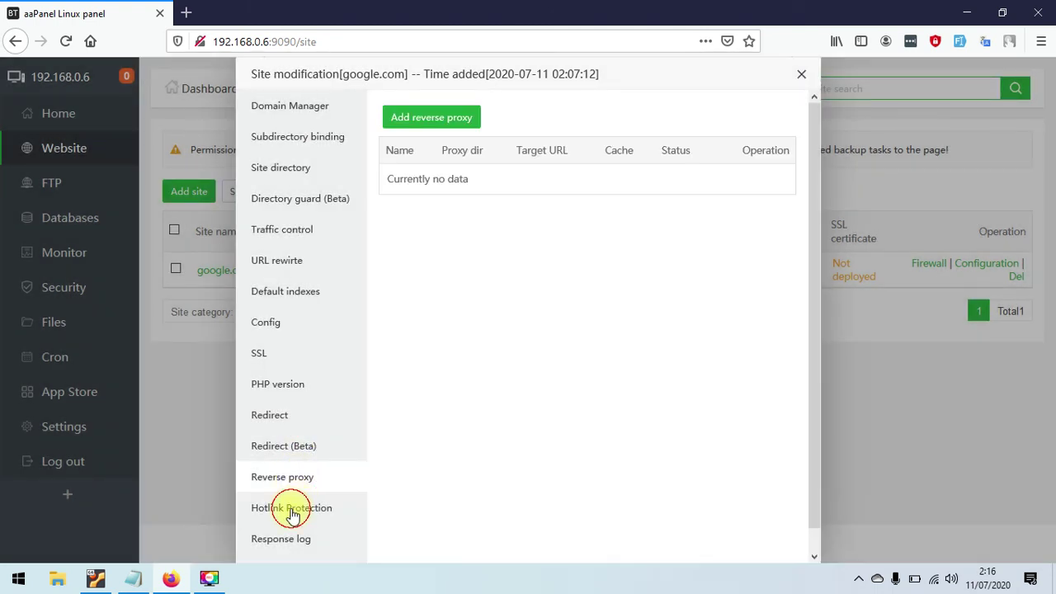
left_click(294, 511)
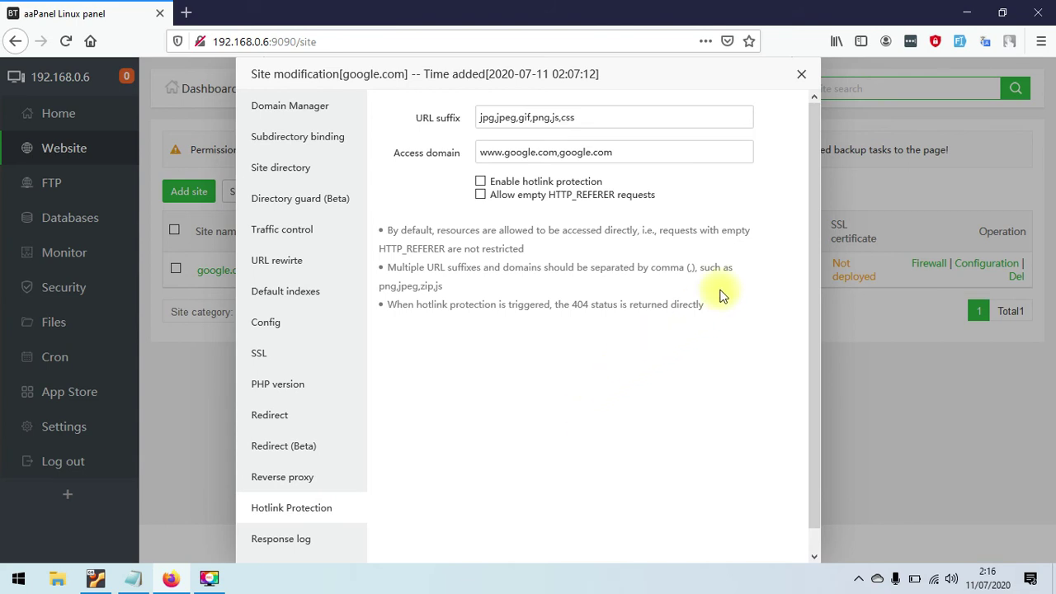
left_click(801, 74)
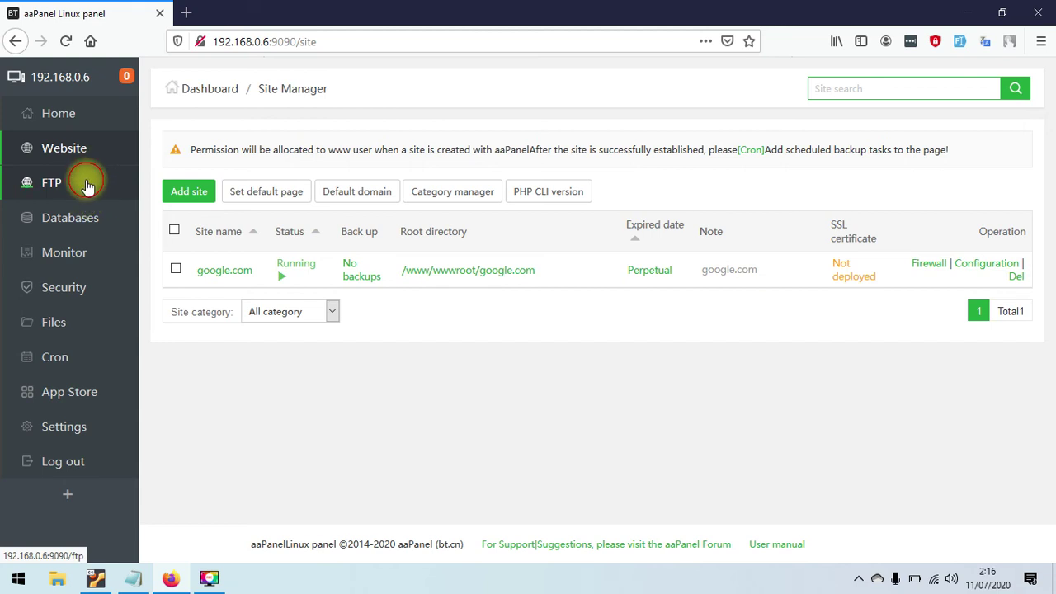
- Reveal the google_com FTP password, close CHG PW unchanged, and go to Databases
left_click(80, 181)
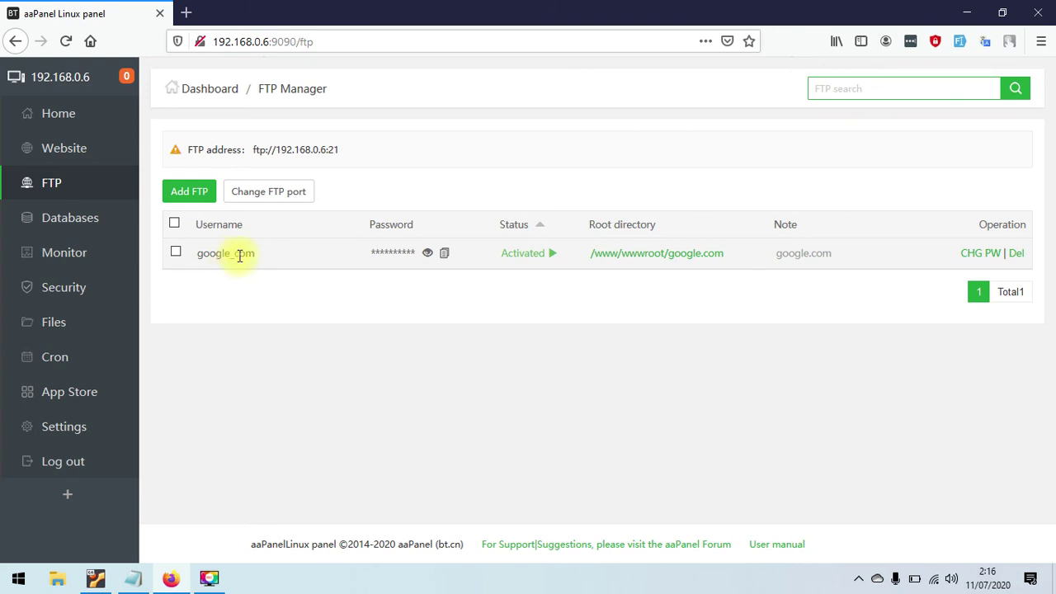
left_click(429, 253)
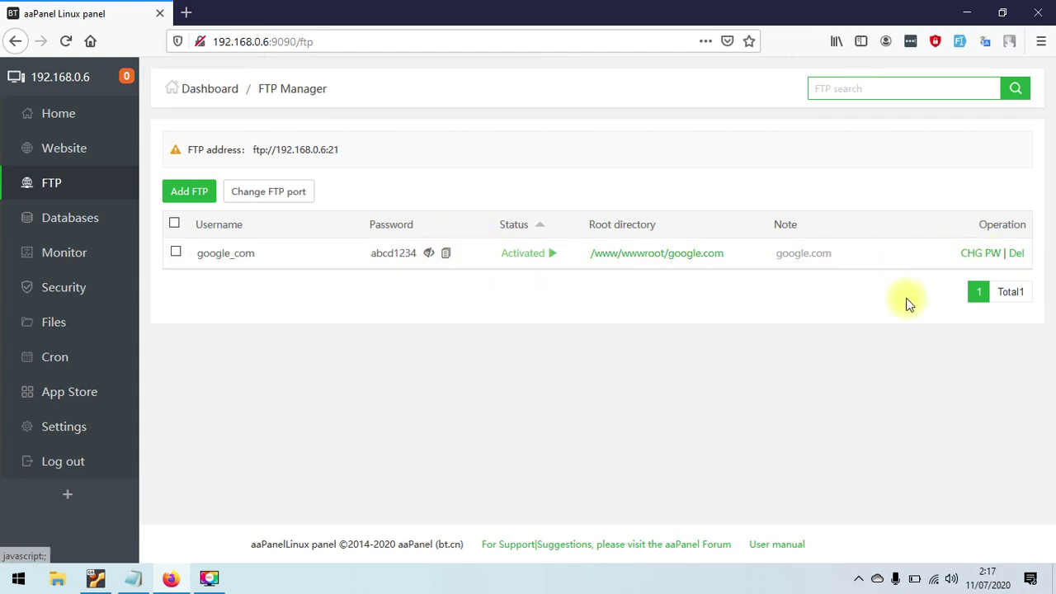
left_click(980, 254)
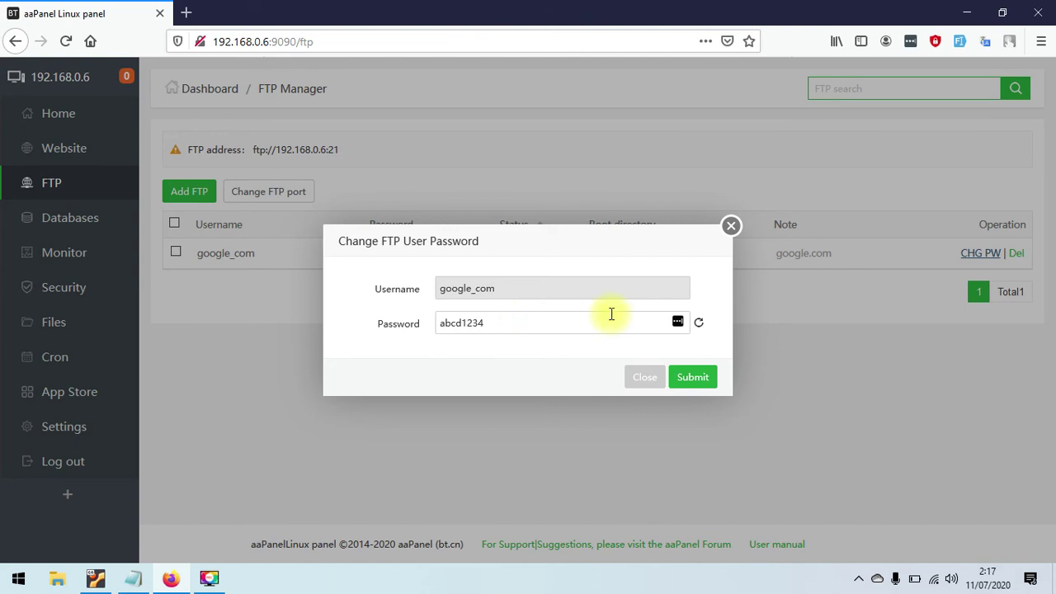
left_click(731, 226)
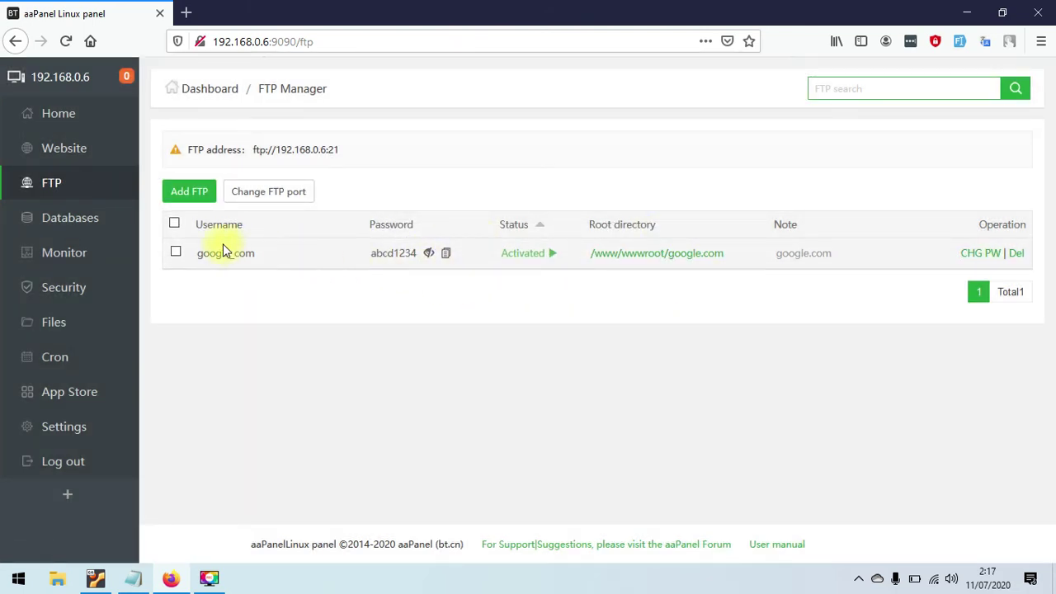
left_click(85, 221)
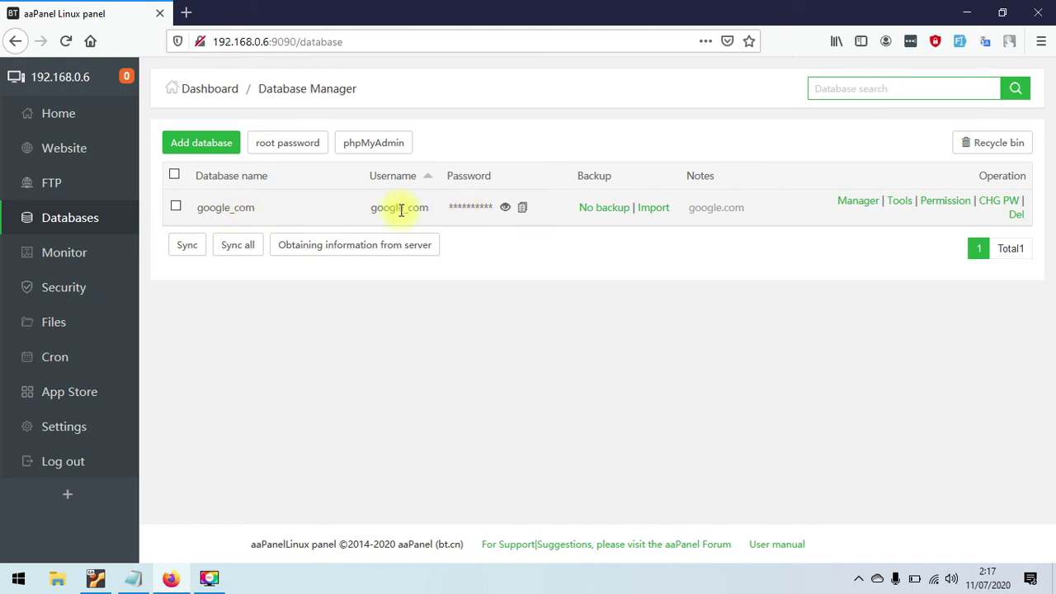
- Show the google_com database password and open google_com in phpMyAdmin
left_click(505, 208)
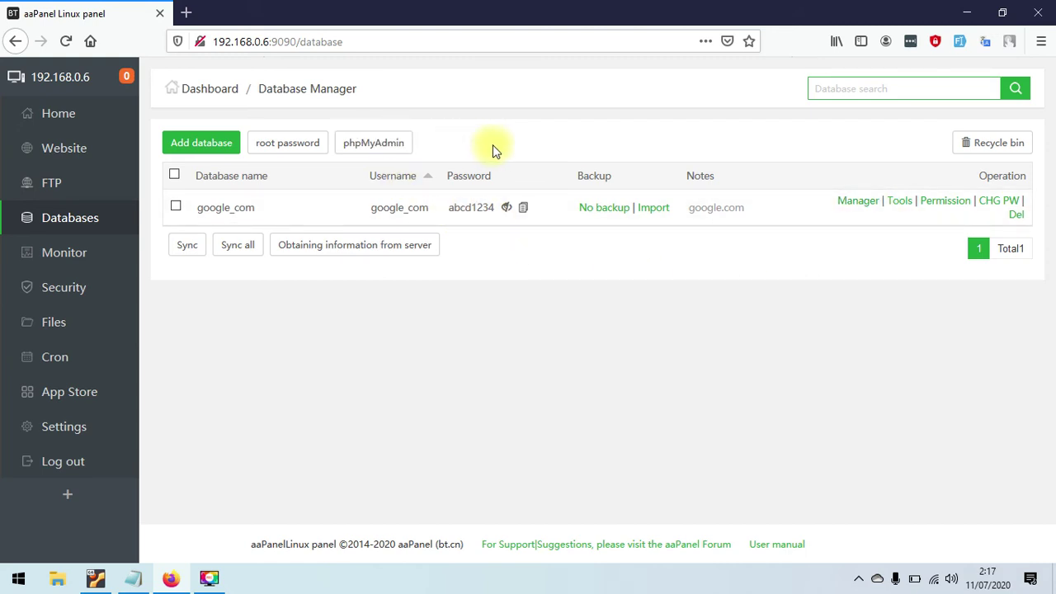
left_click(858, 202)
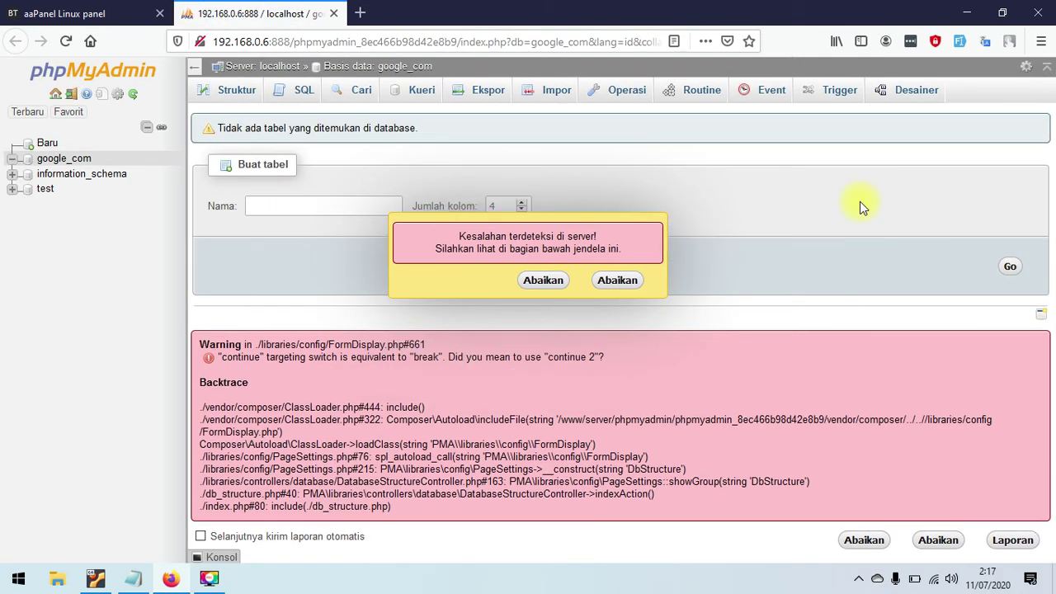
- Dismiss phpMyAdmin's error alert and warning report, then return to the aaPanel tab
left_click(617, 279)
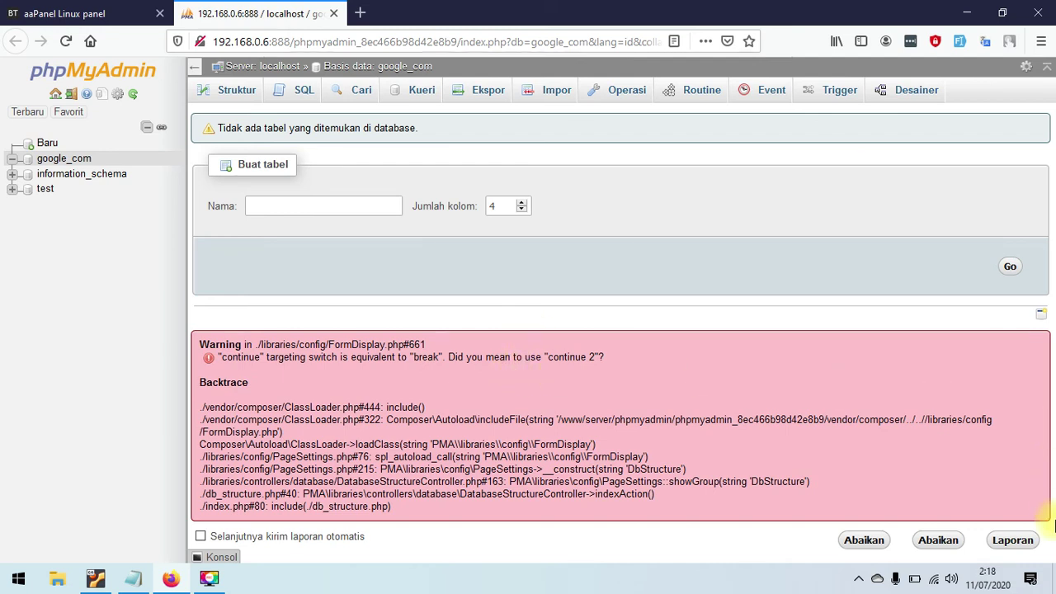
left_click(865, 541)
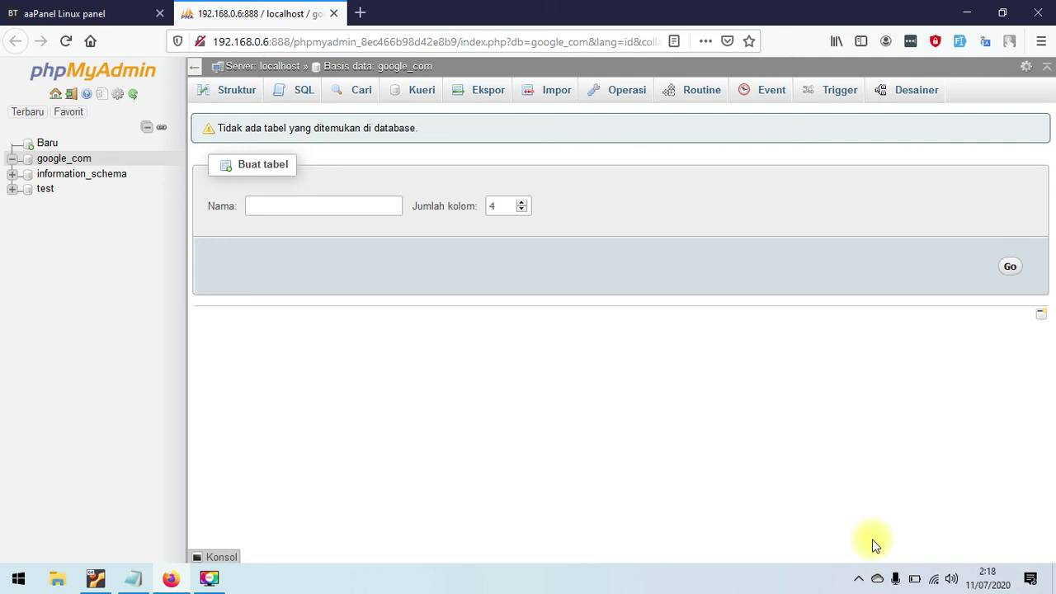
left_click(71, 14)
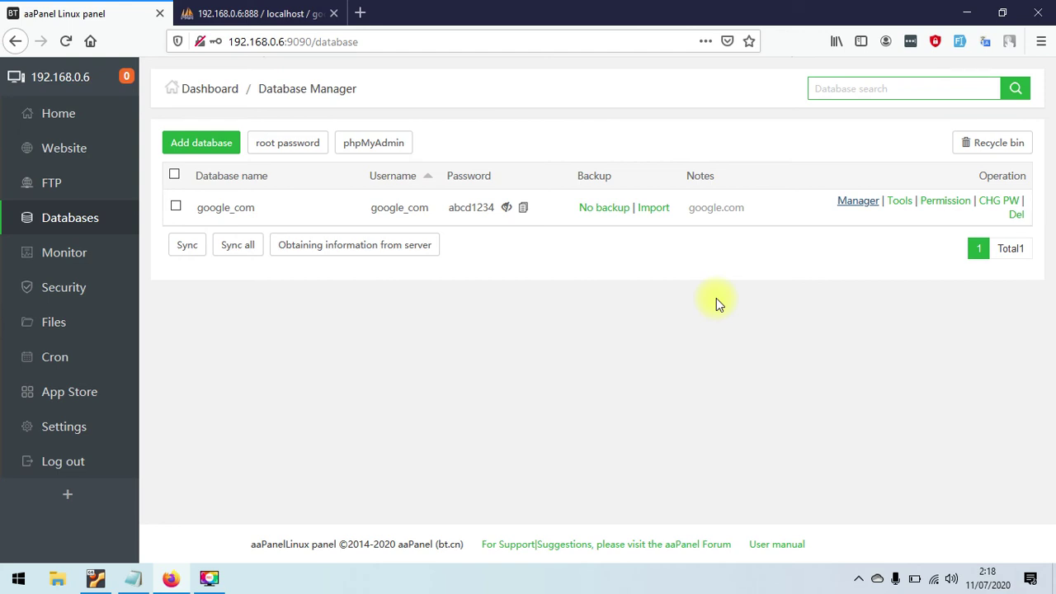
- Change the google_com database permission from Local server to Everyone and submit
left_click(898, 200)
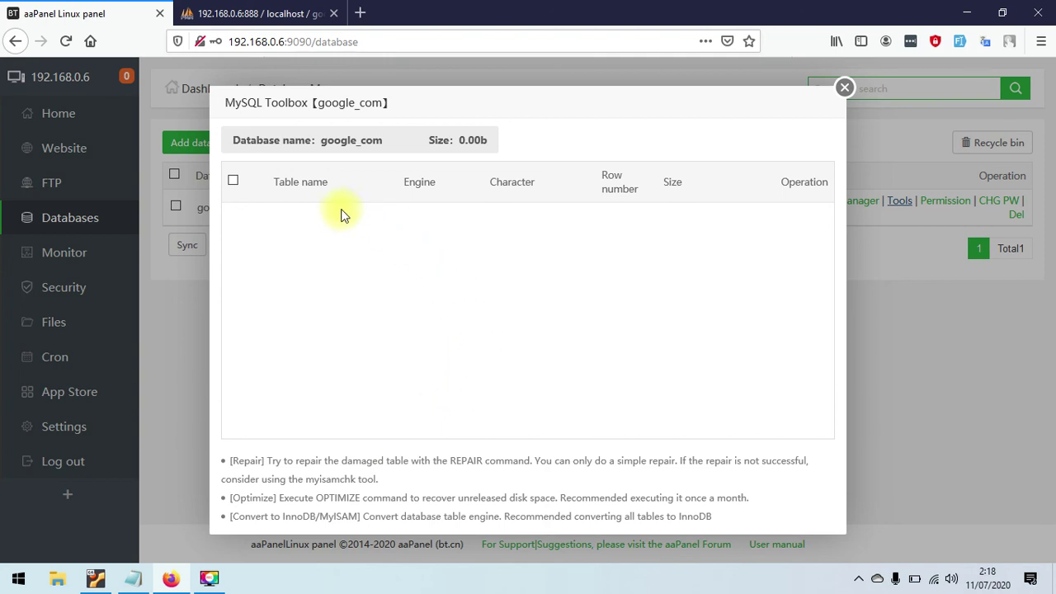
left_click(844, 87)
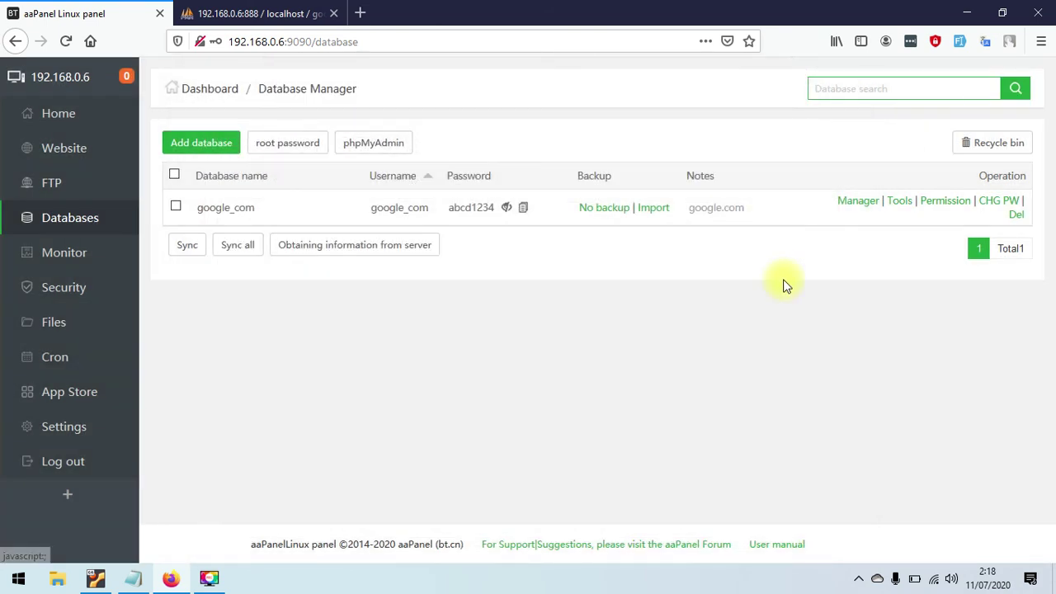
left_click(944, 202)
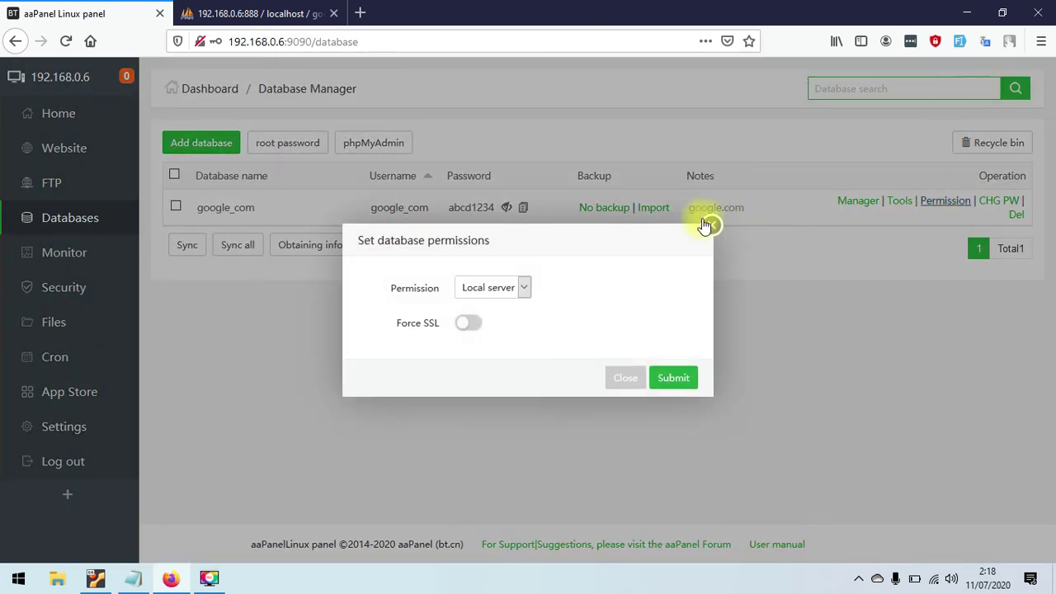
left_click(515, 283)
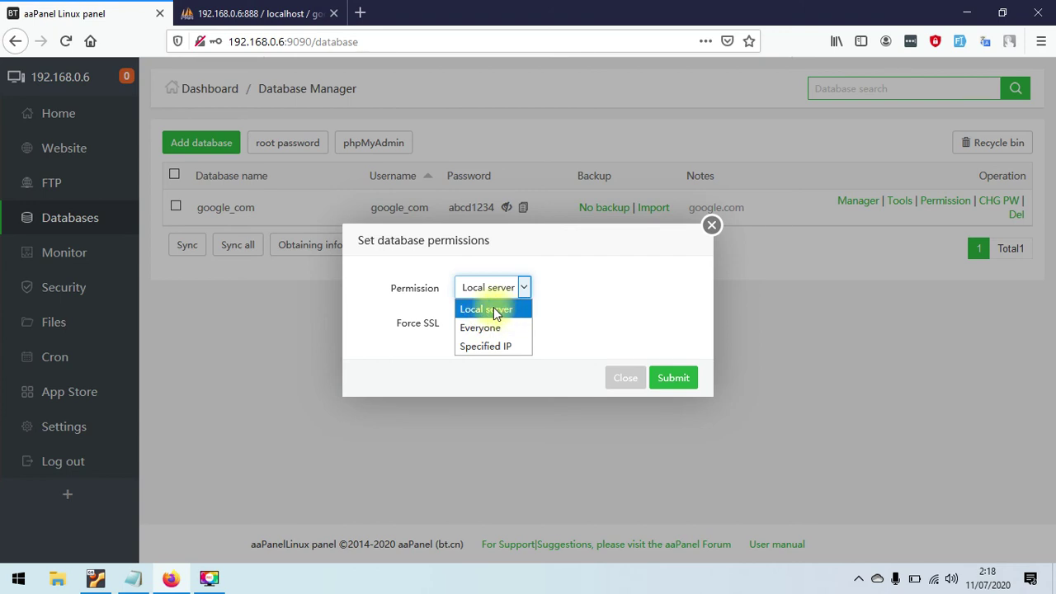
left_click(577, 313)
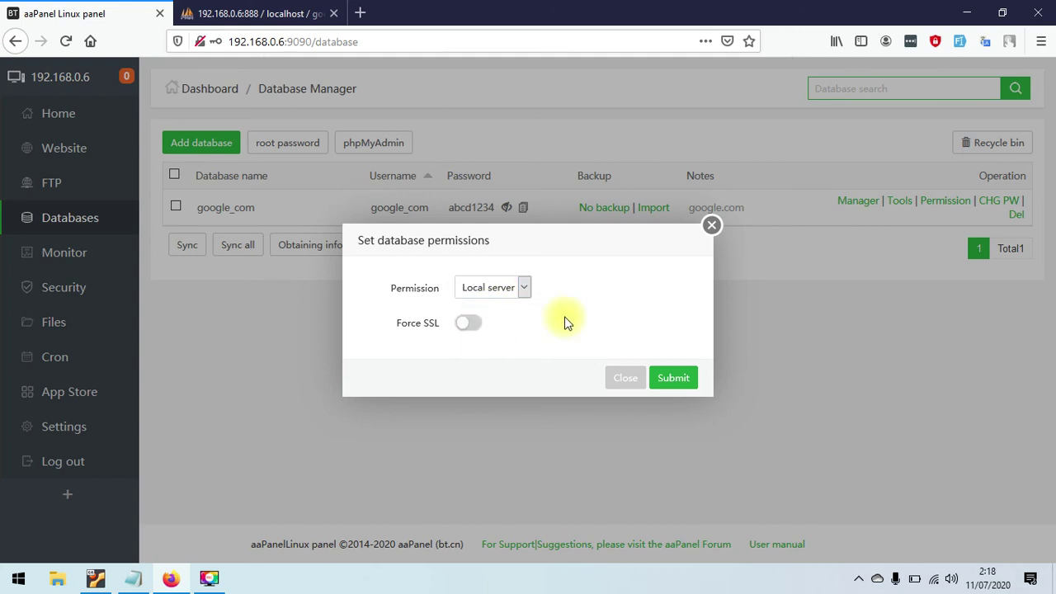
left_click(502, 288)
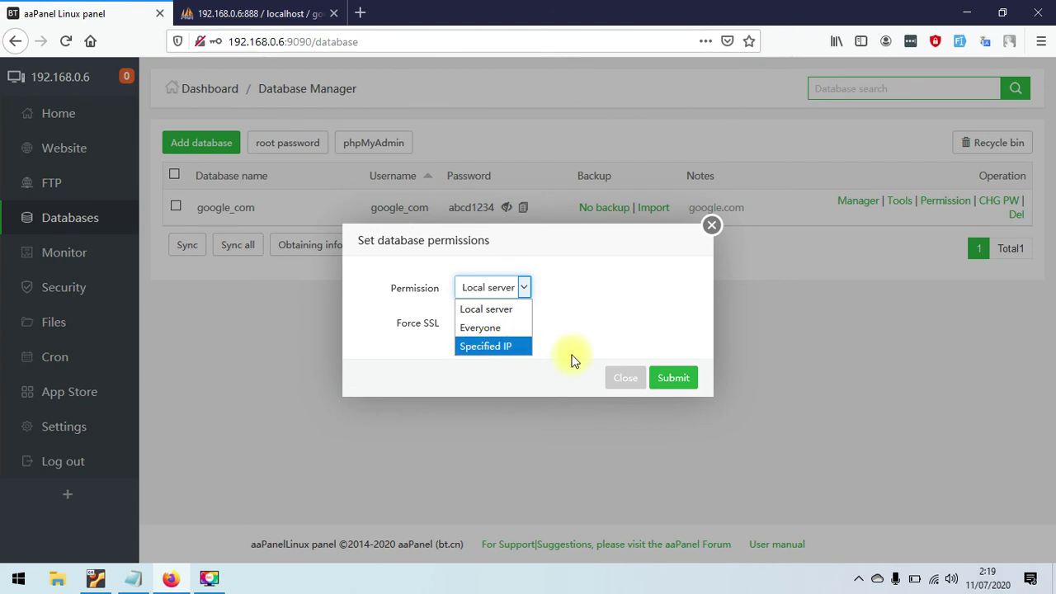
left_click(581, 350)
left_click(513, 288)
left_click(496, 328)
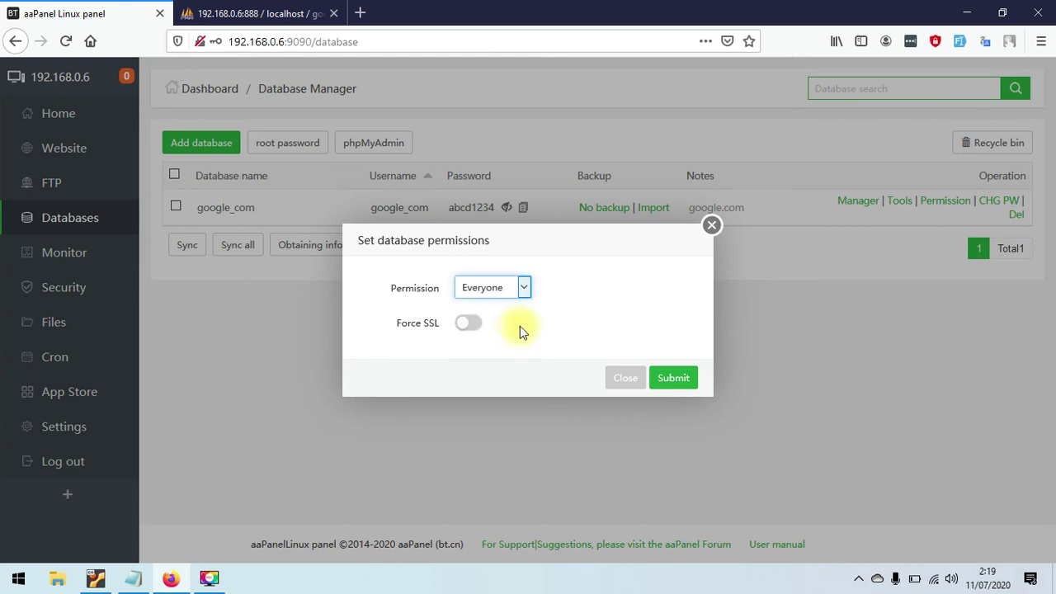
left_click(687, 378)
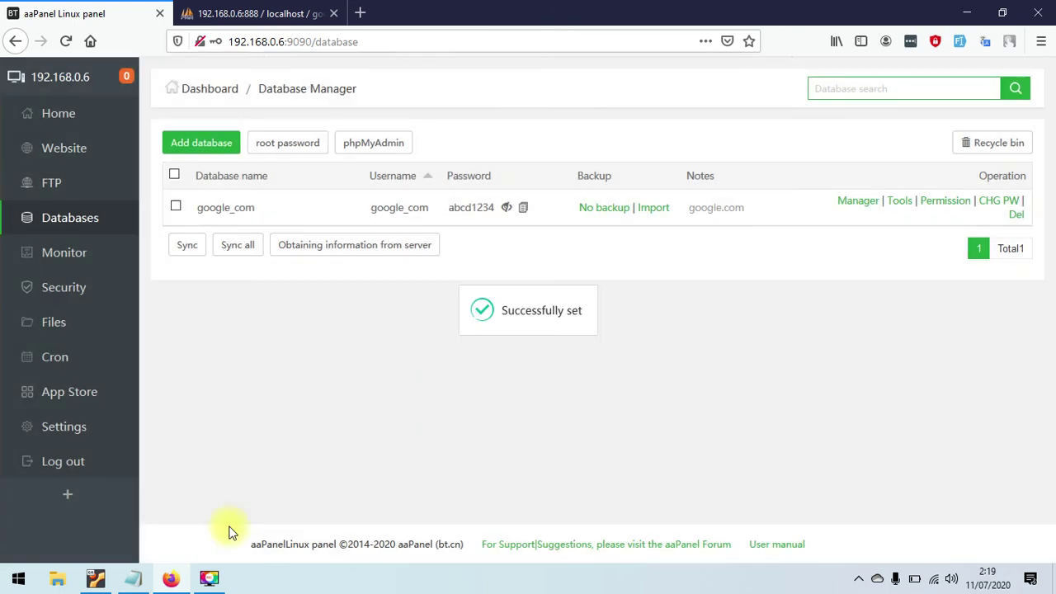
- Create a HeidiSQL session for host 192.168.0.6, user google_com, the database password, and connect
left_click(1052, 584)
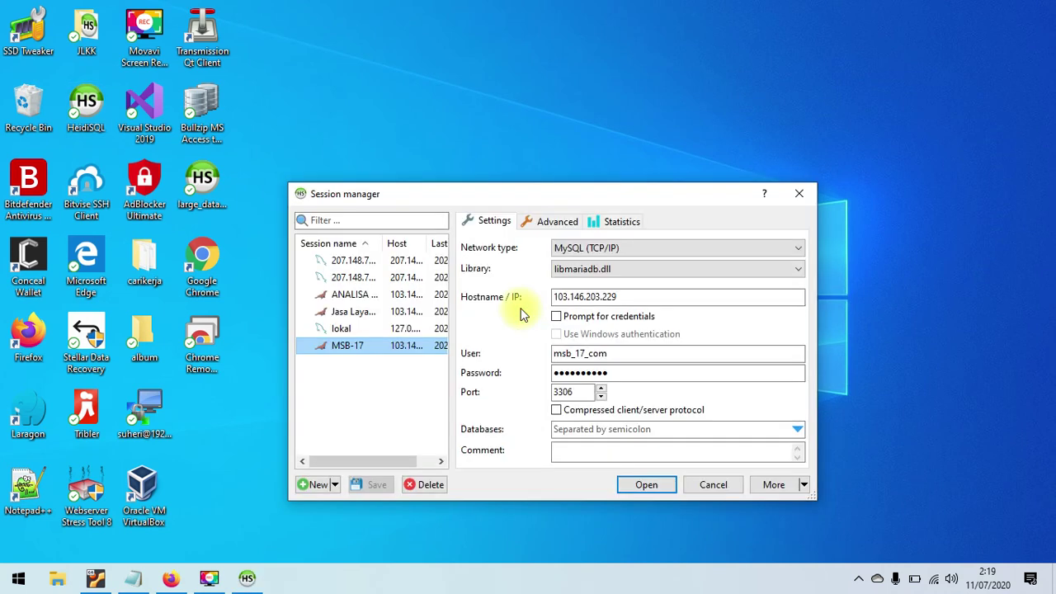
left_click(318, 485)
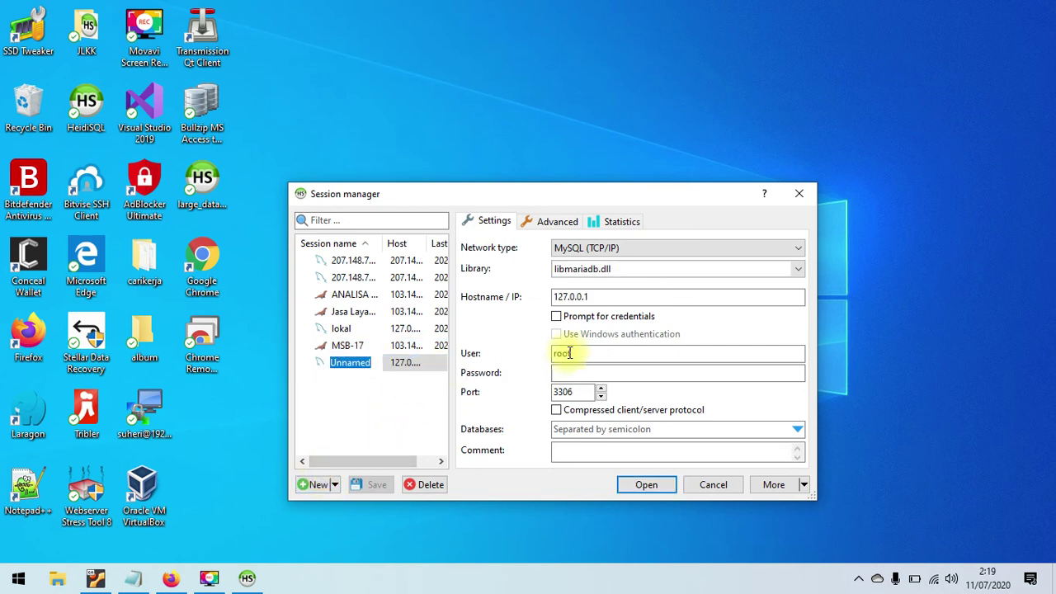
left_click(611, 296)
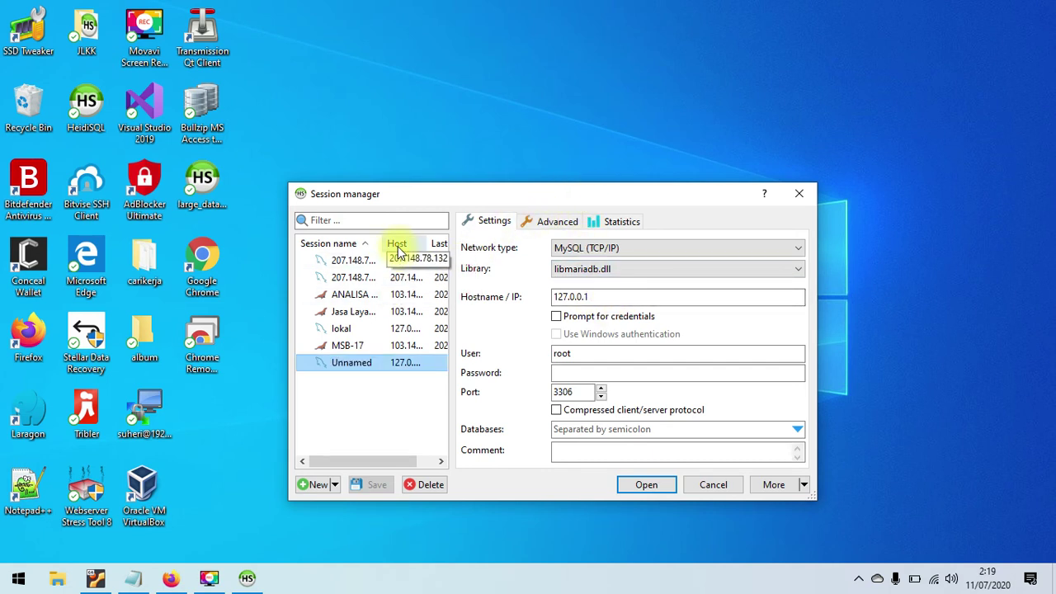
double_click(601, 297)
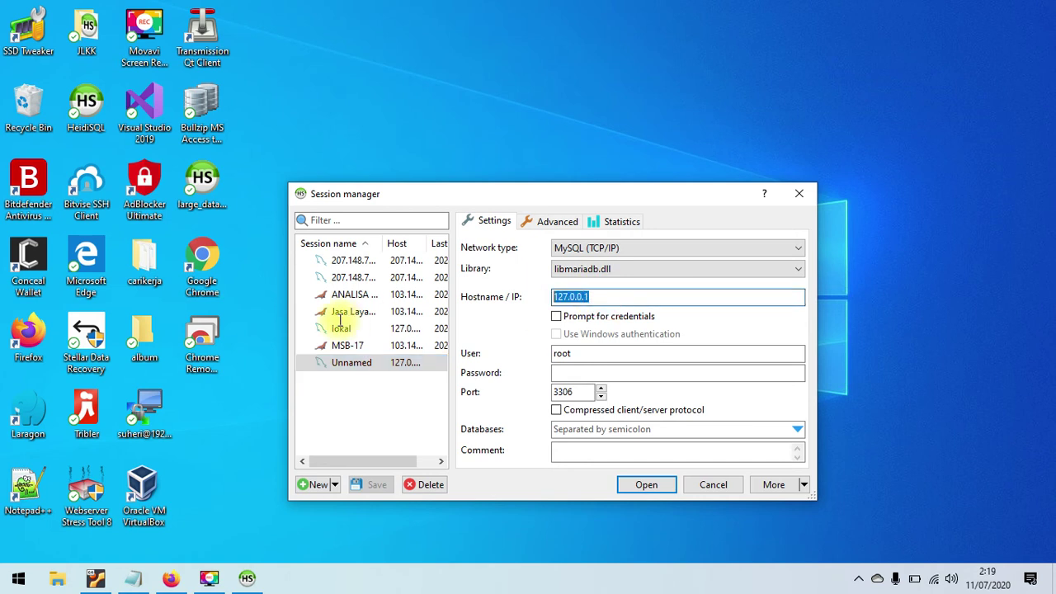
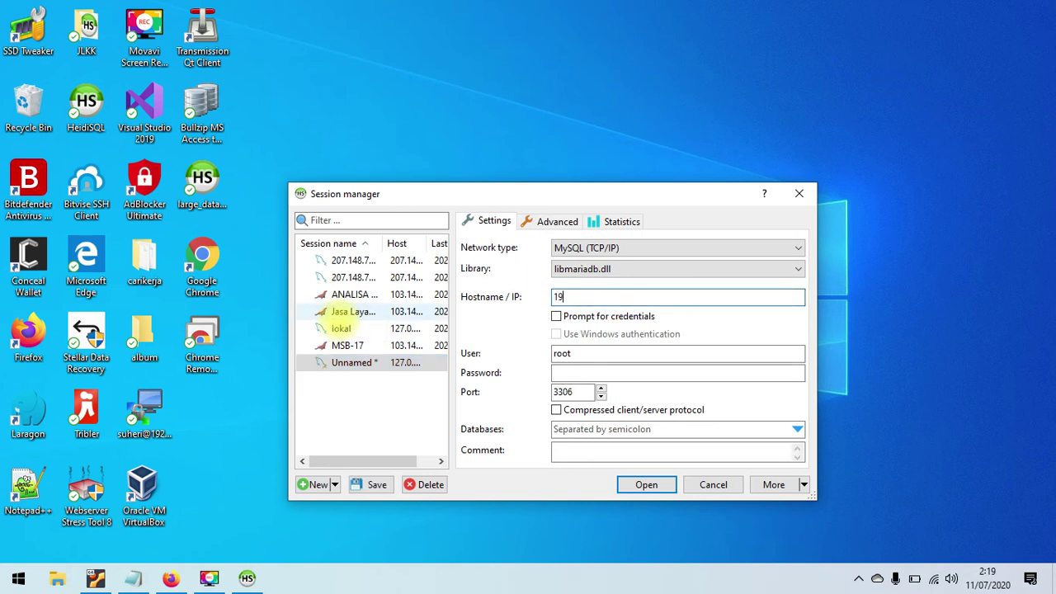
key("Tab")
key("Tab")
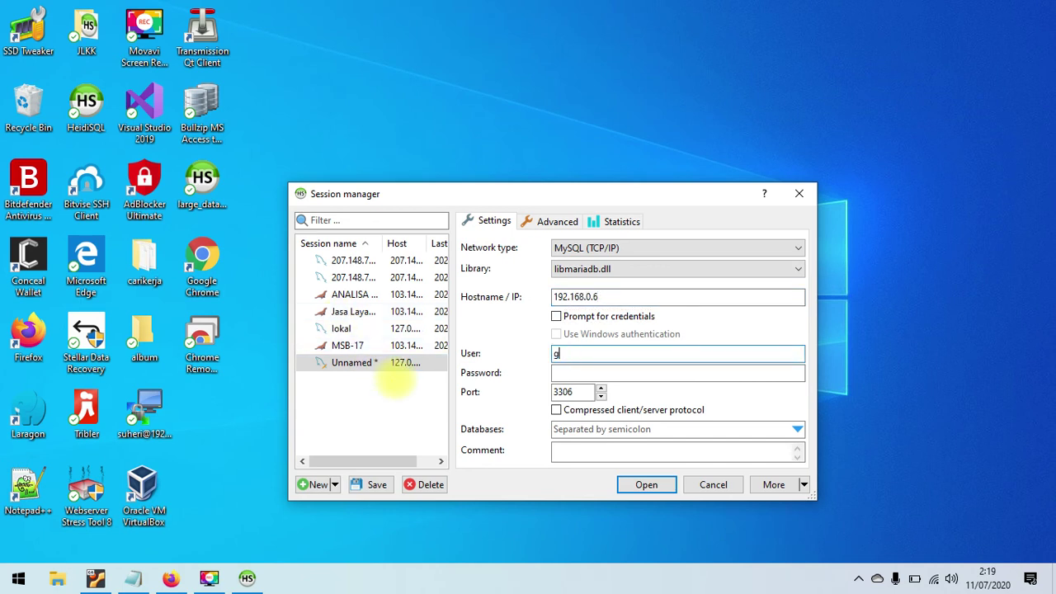
key("Tab")
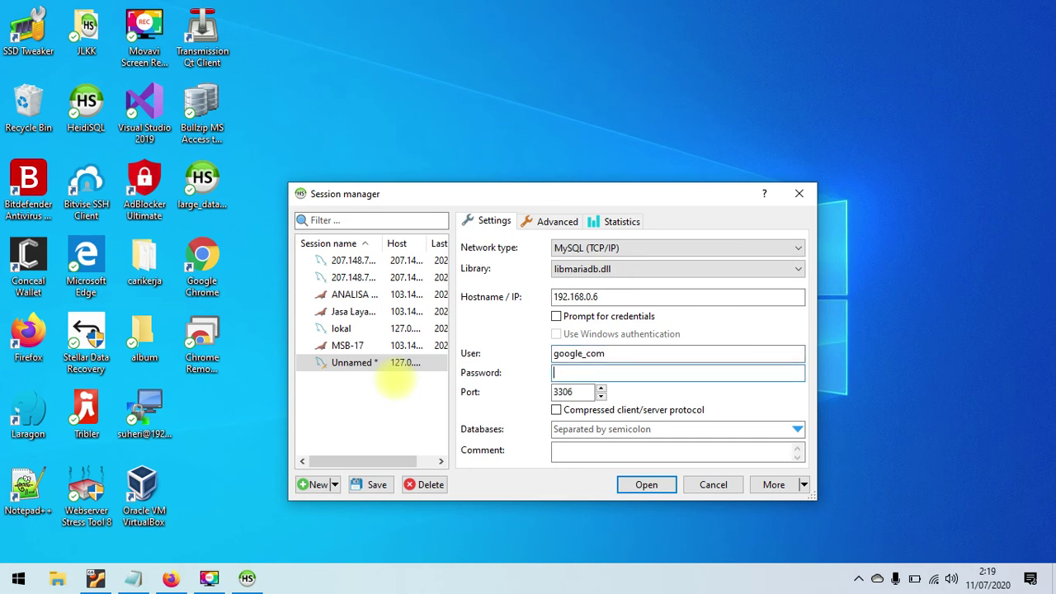
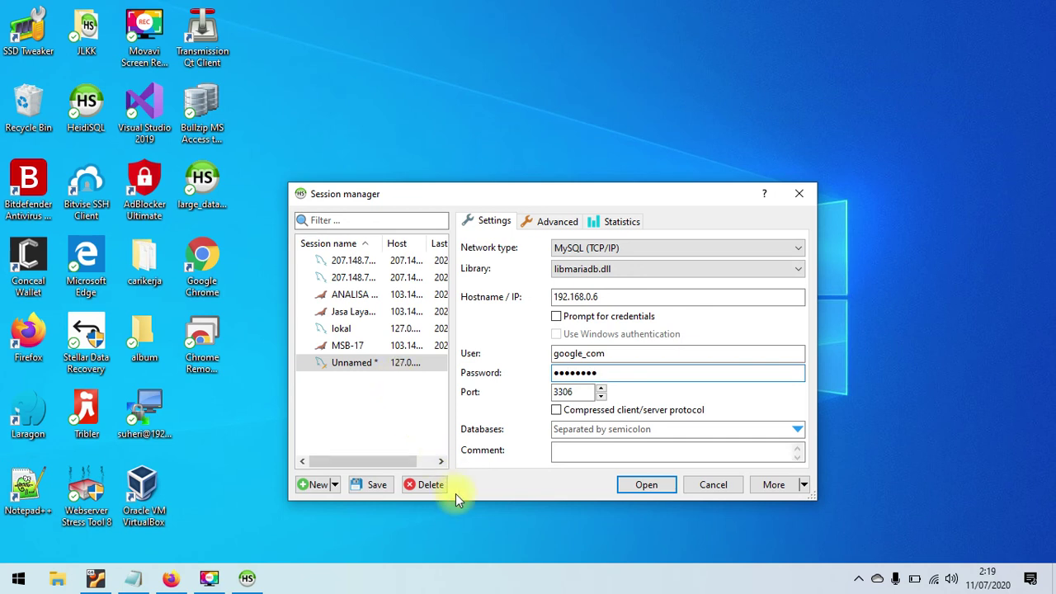
left_click(638, 488)
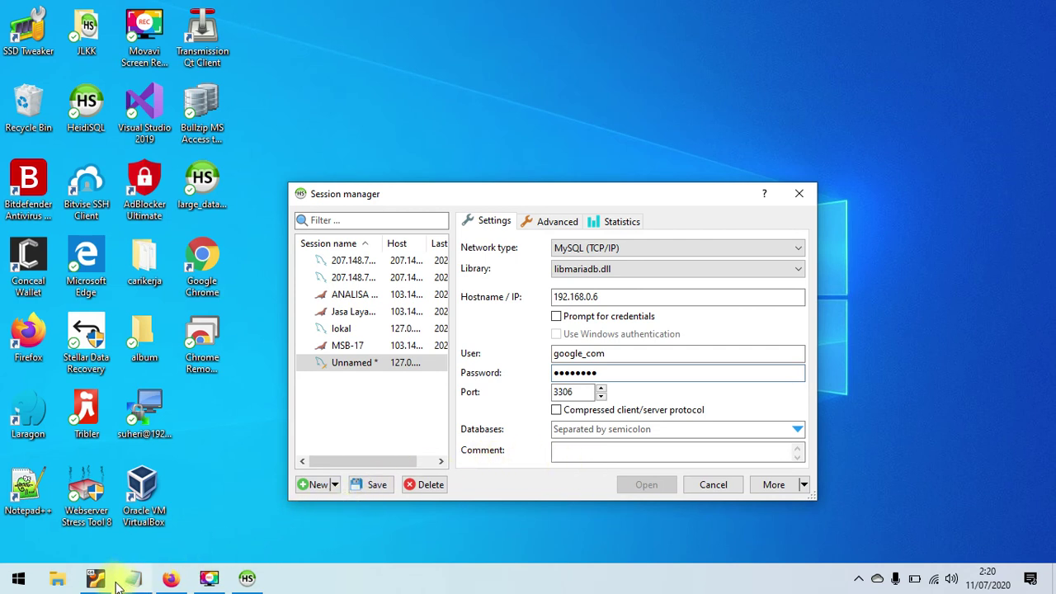
- Dismiss HeidiSQL's 'Can't connect to MySQL server' error and return to aaPanel in Firefox
left_click(172, 581)
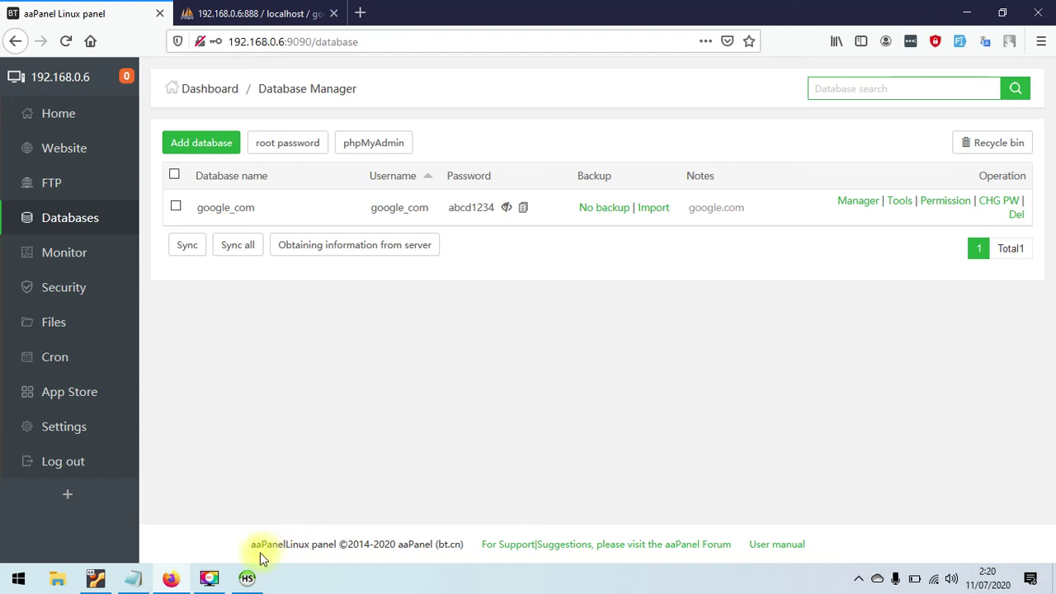
left_click(248, 579)
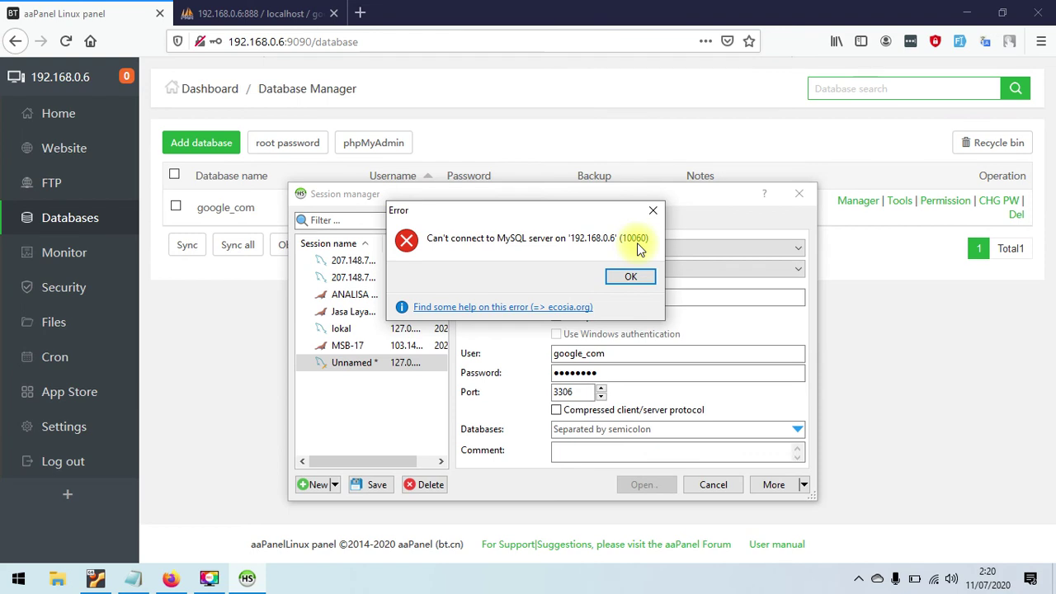
left_click(629, 277)
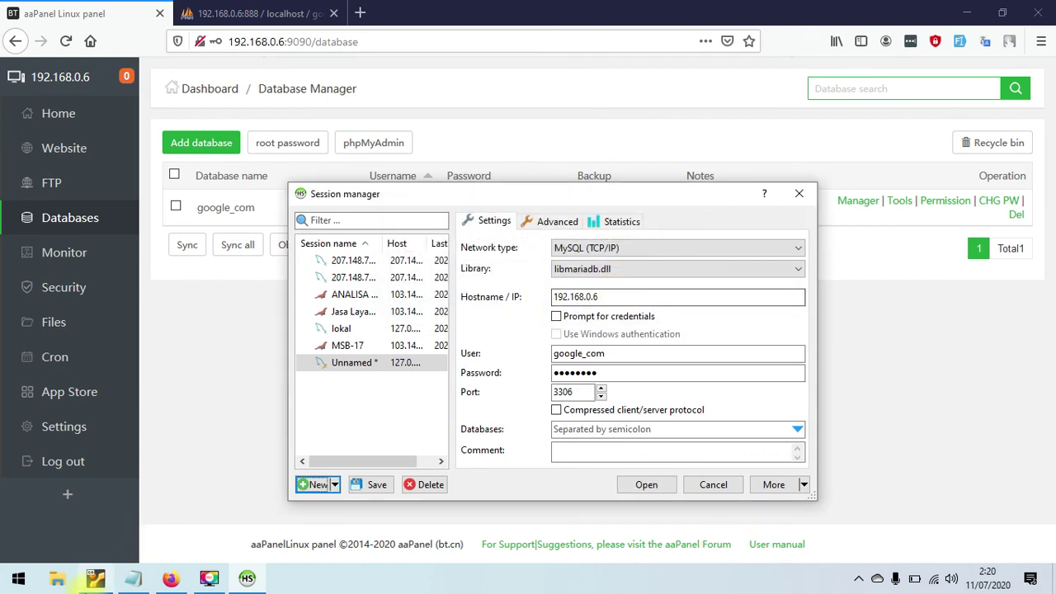
left_click(272, 302)
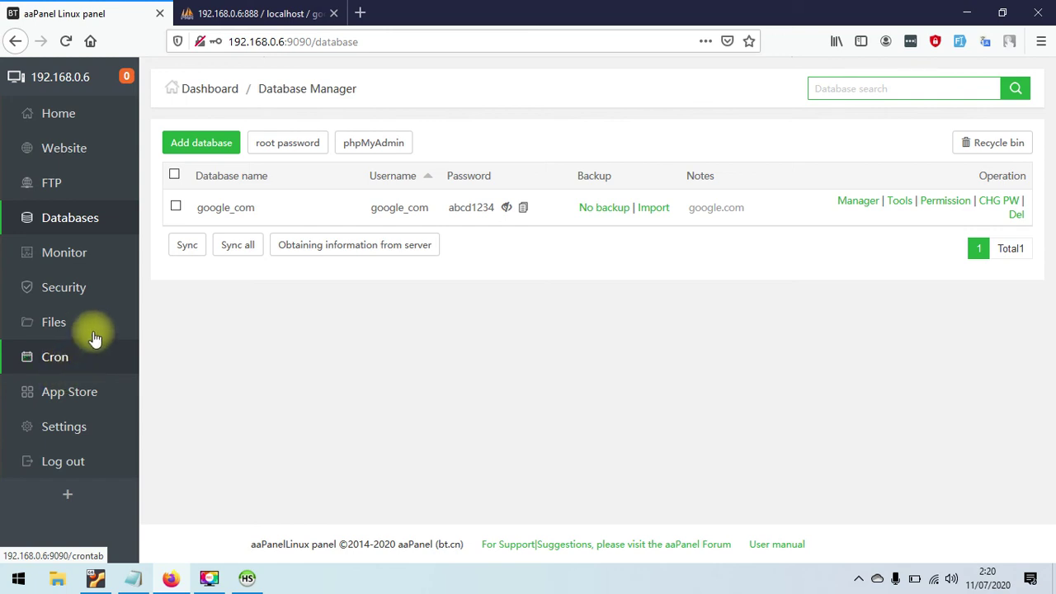
- Add an Accept Port firewall rule for port 3306 with the note 'Mysq'
left_click(101, 294)
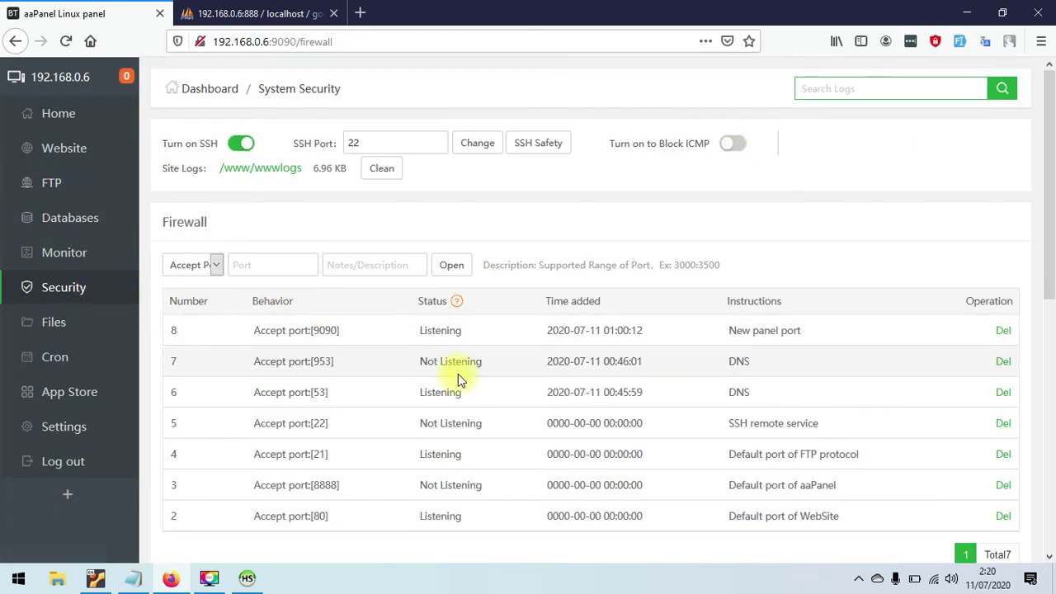
mouse_move(1041, 275)
left_mouse_down()
mouse_move(1052, 313)
mouse_move(1053, 288)
left_mouse_up()
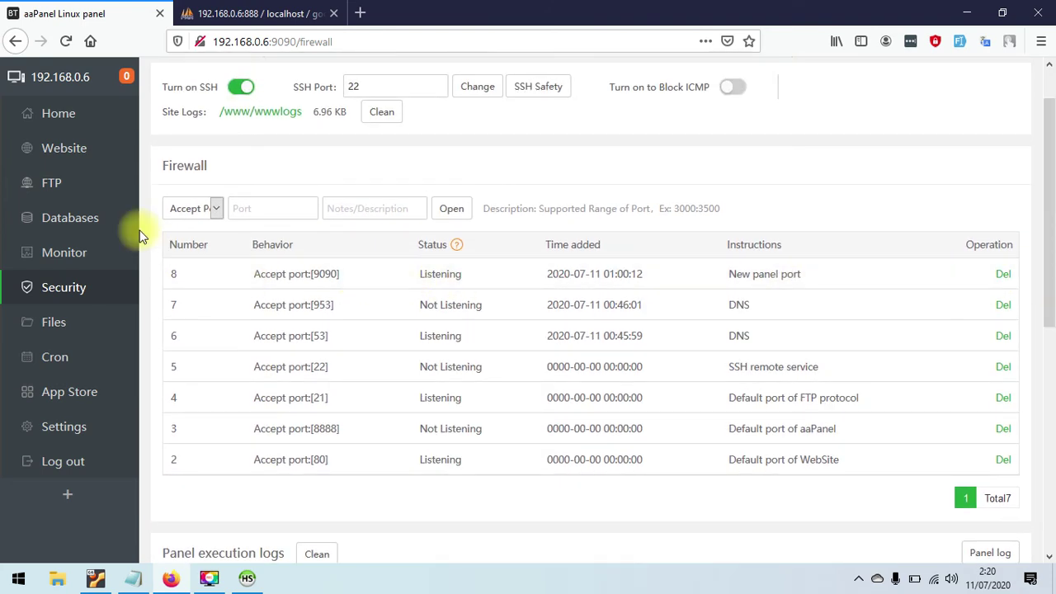
left_click(182, 211)
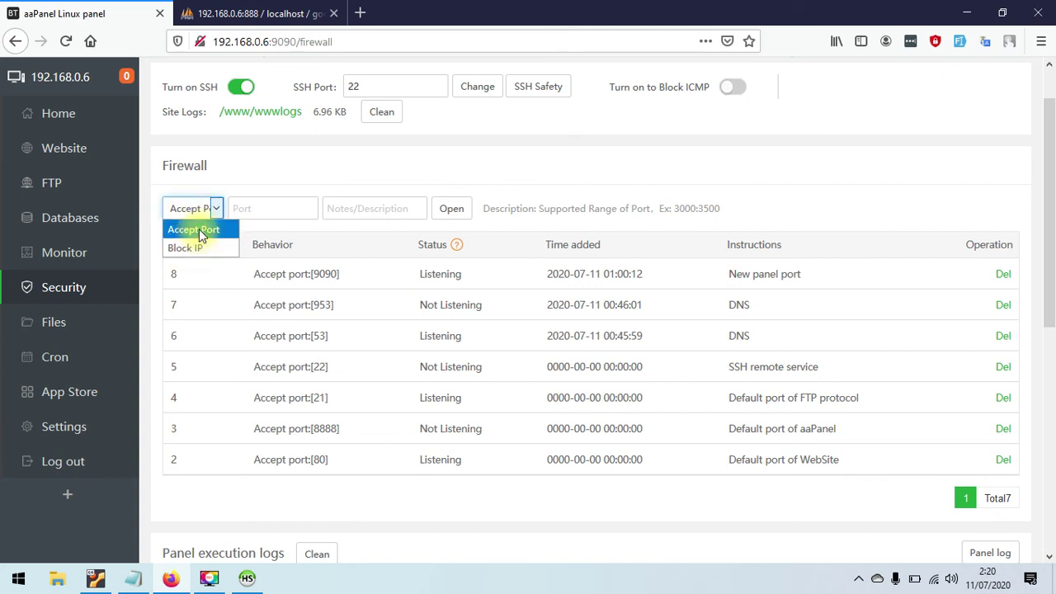
left_click(289, 215)
left_click(199, 210)
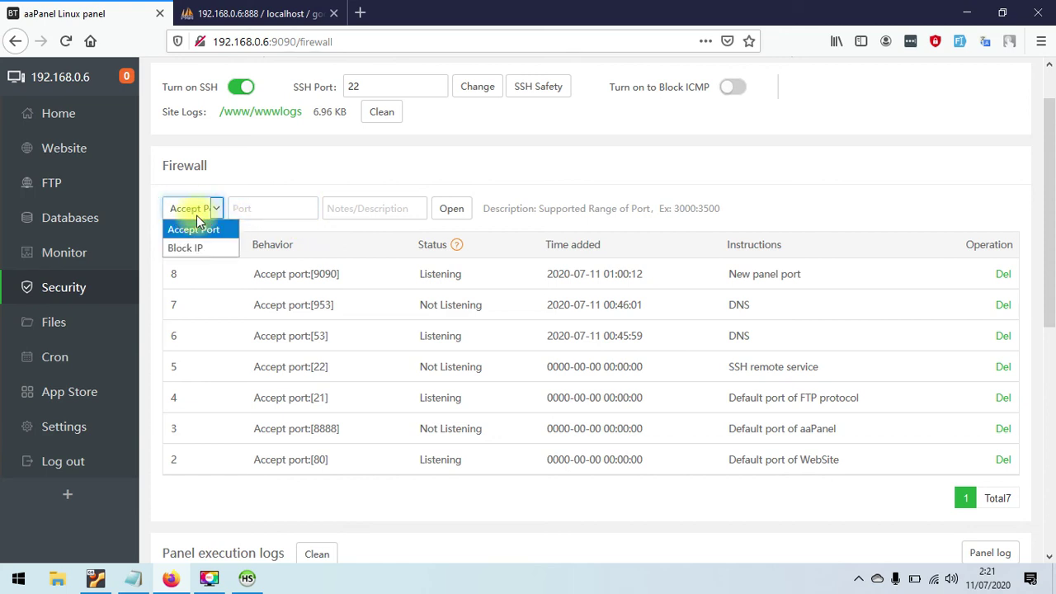
left_click(277, 214)
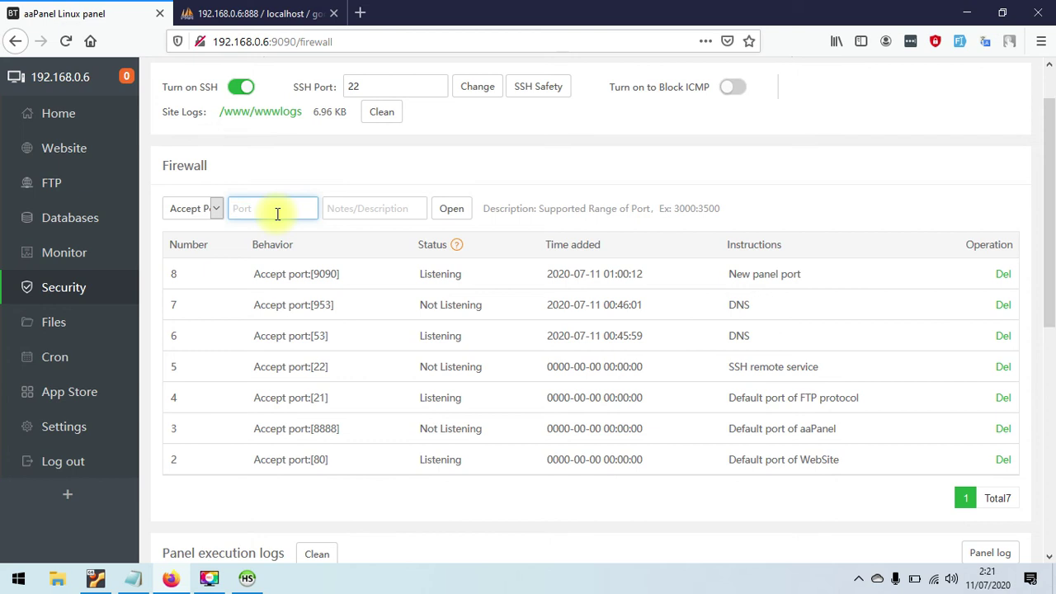
type("3306")
left_click(399, 205)
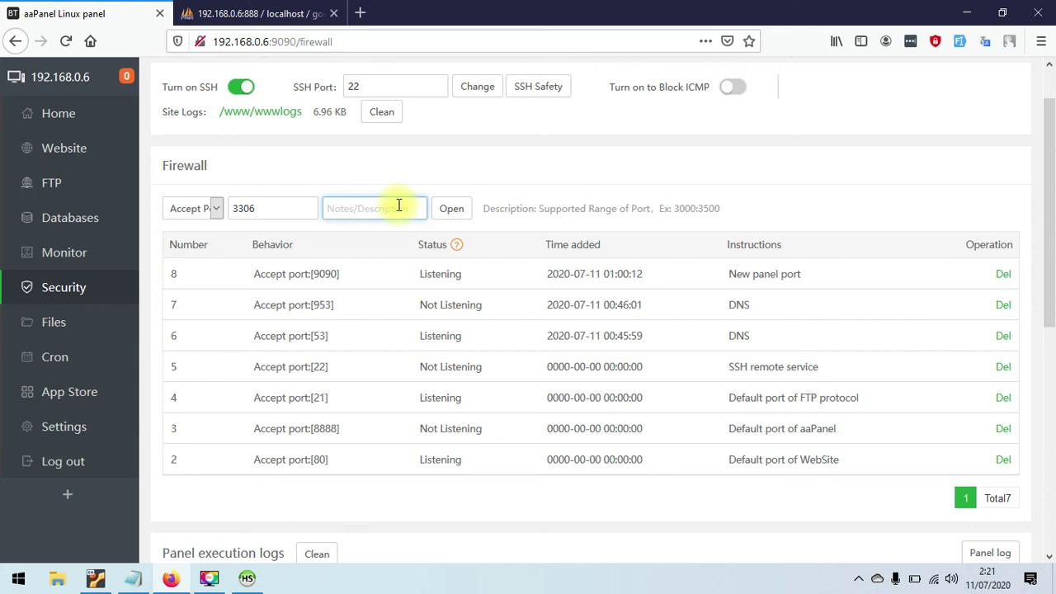
type("Mysql Port")
left_click(452, 209)
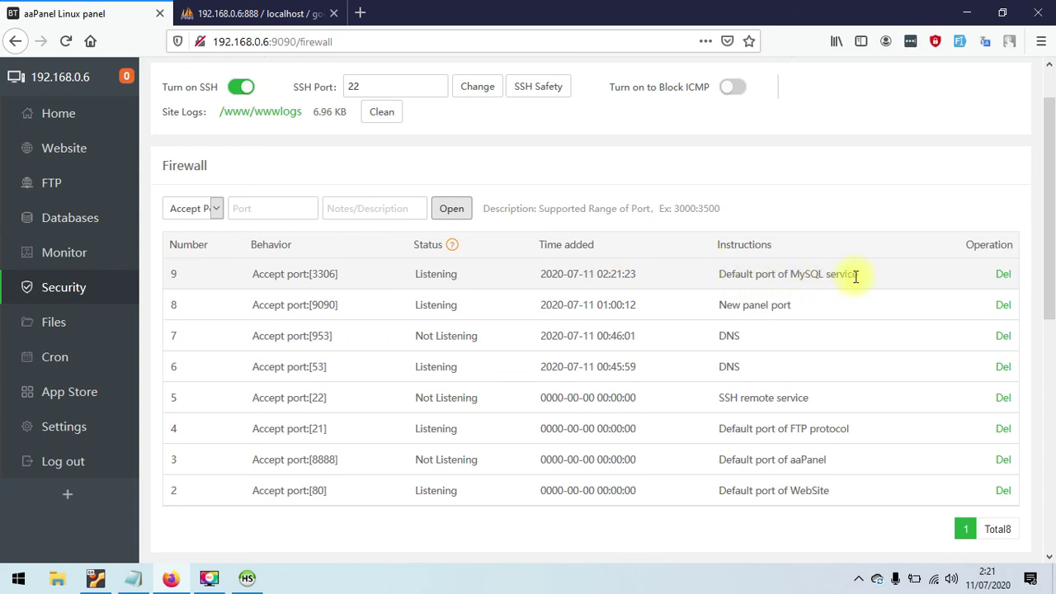
- Save the HeidiSQL session, connect to 192.168.0.6, open google_com, then return to Firefox
left_click(247, 579)
left_click(643, 484)
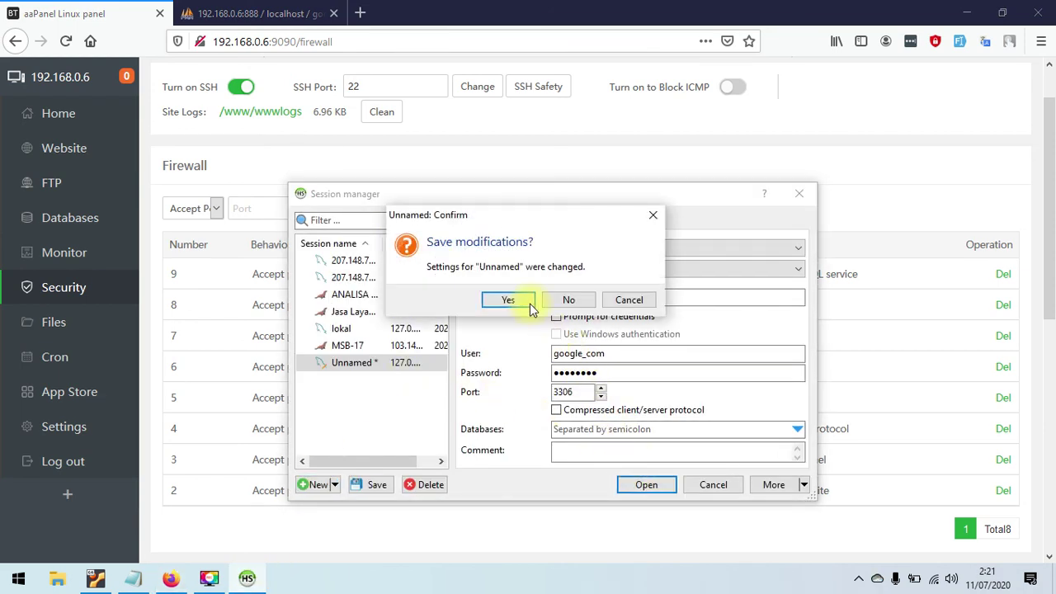
left_click(518, 299)
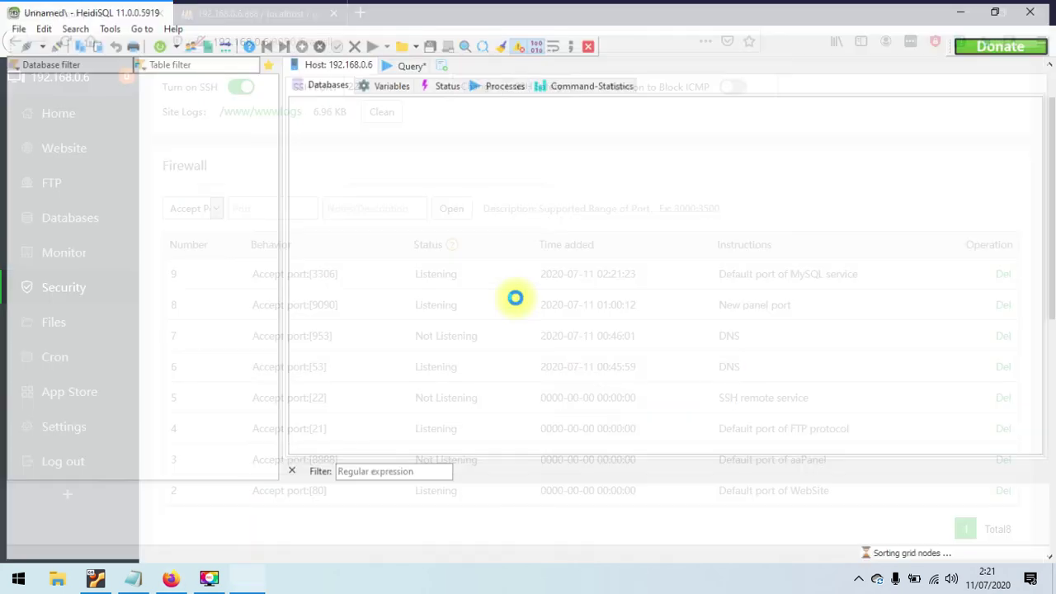
left_click(68, 114)
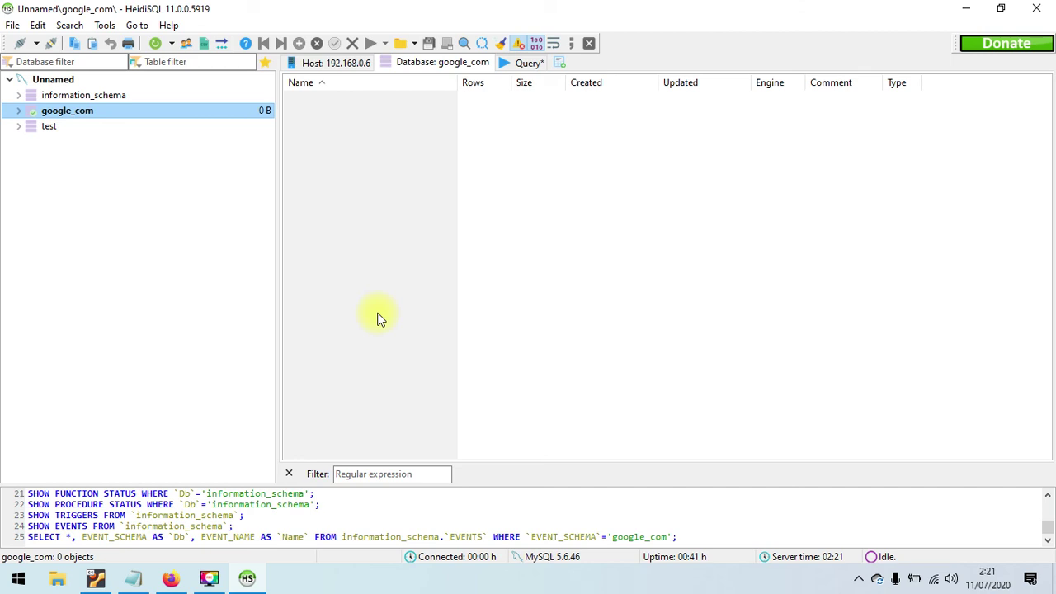
left_click(171, 577)
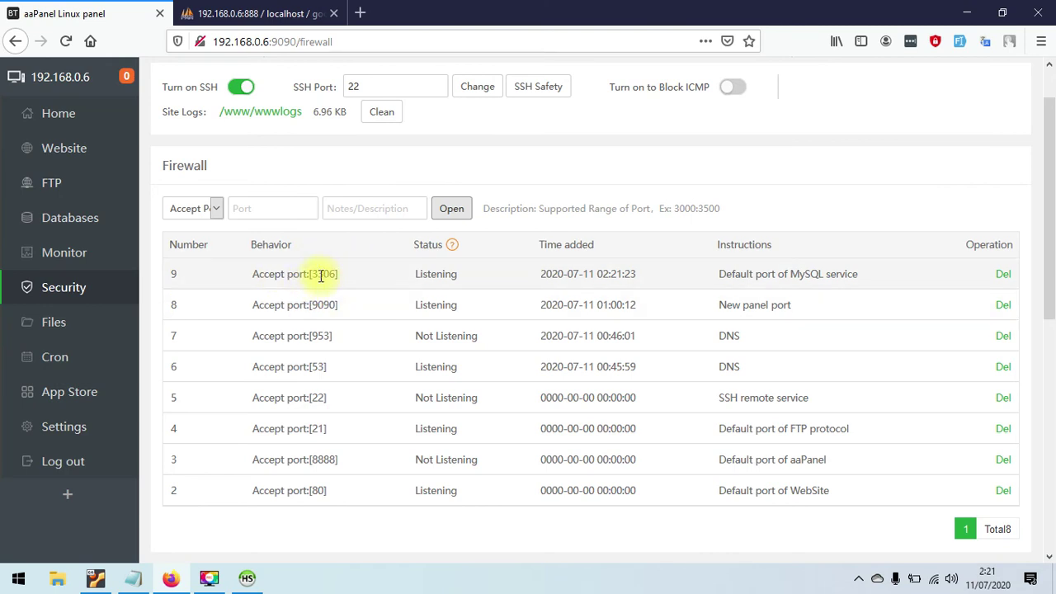
- Return to the Databases list and bring up the import-from-file window for google_com
left_click(62, 226)
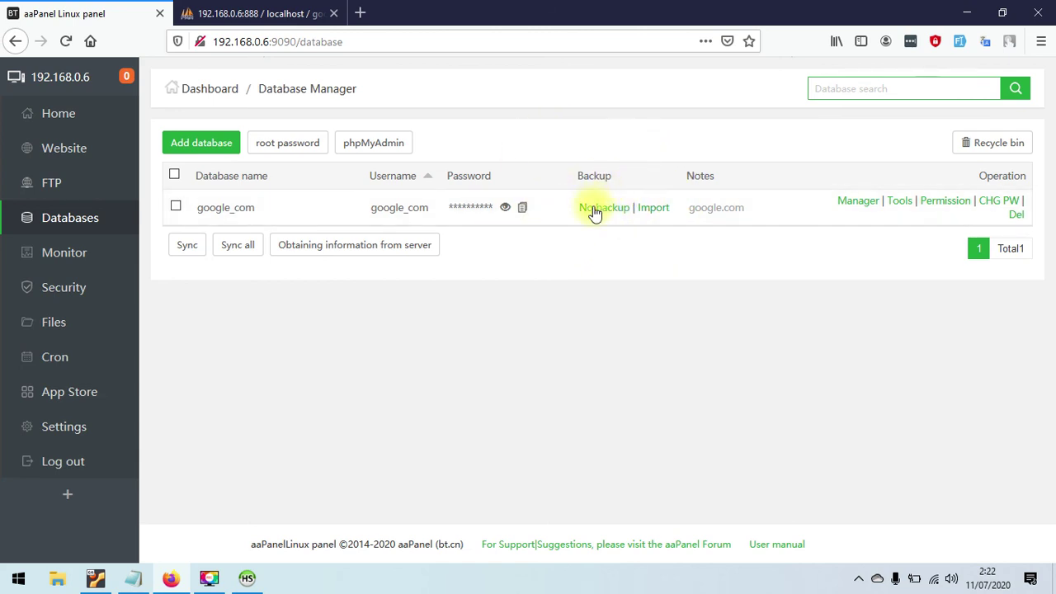
left_click(653, 211)
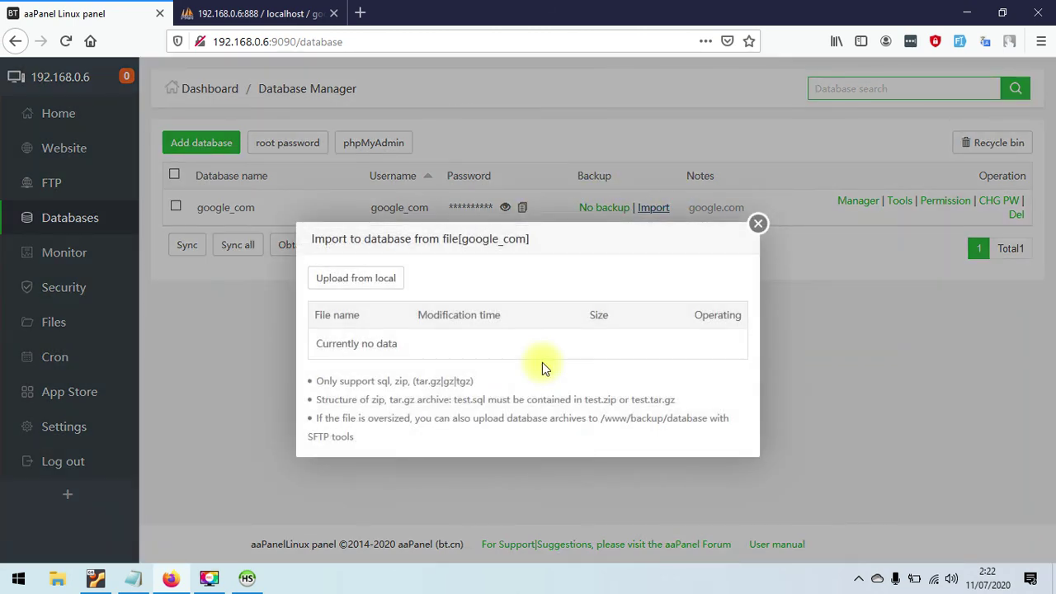
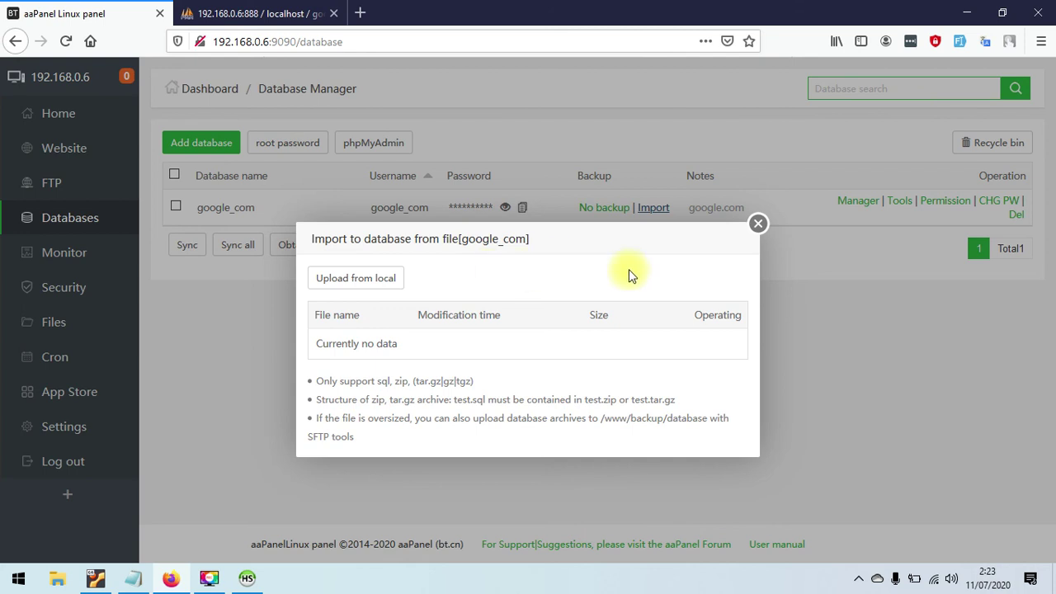
- Close the google_com import window and switch to aaPanel's System Monitor page
left_click(759, 227)
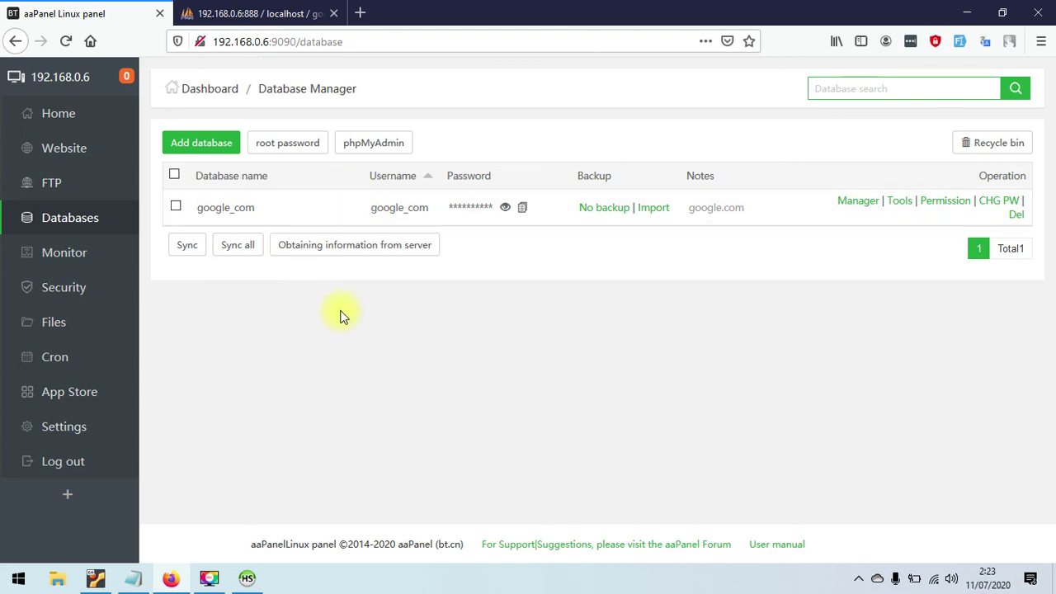
left_click(94, 255)
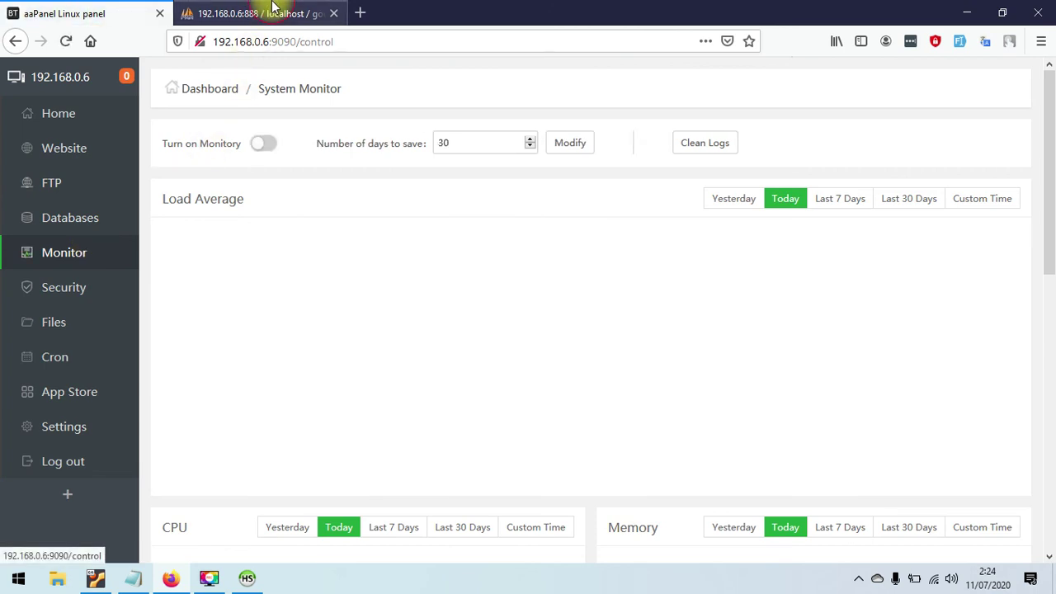
- Log out of phpMyAdmin, log back in with the database password, dismiss the server error, return to aaPanel
left_click(275, 13)
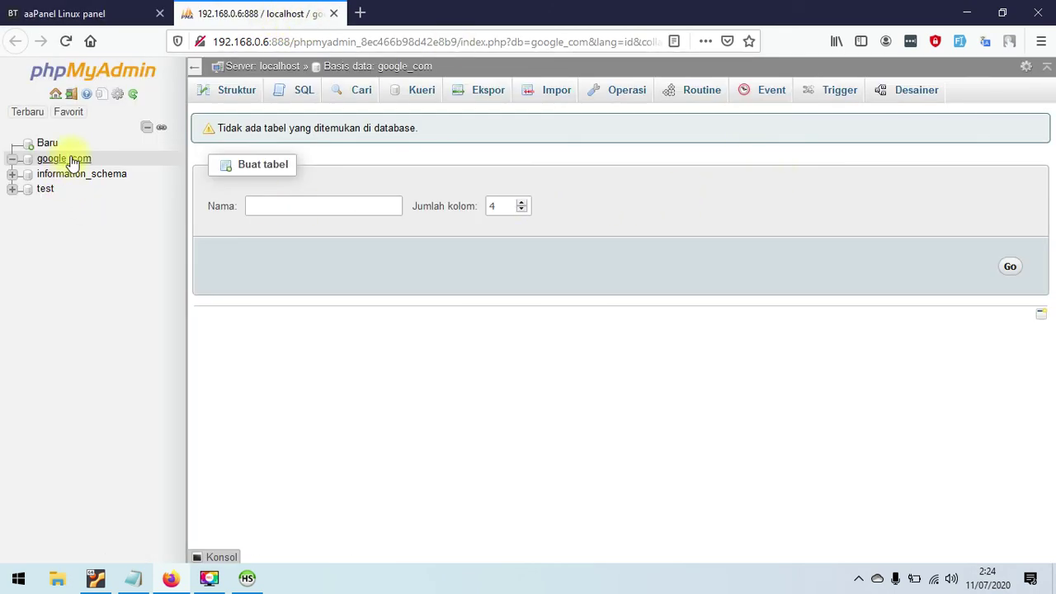
left_click(71, 95)
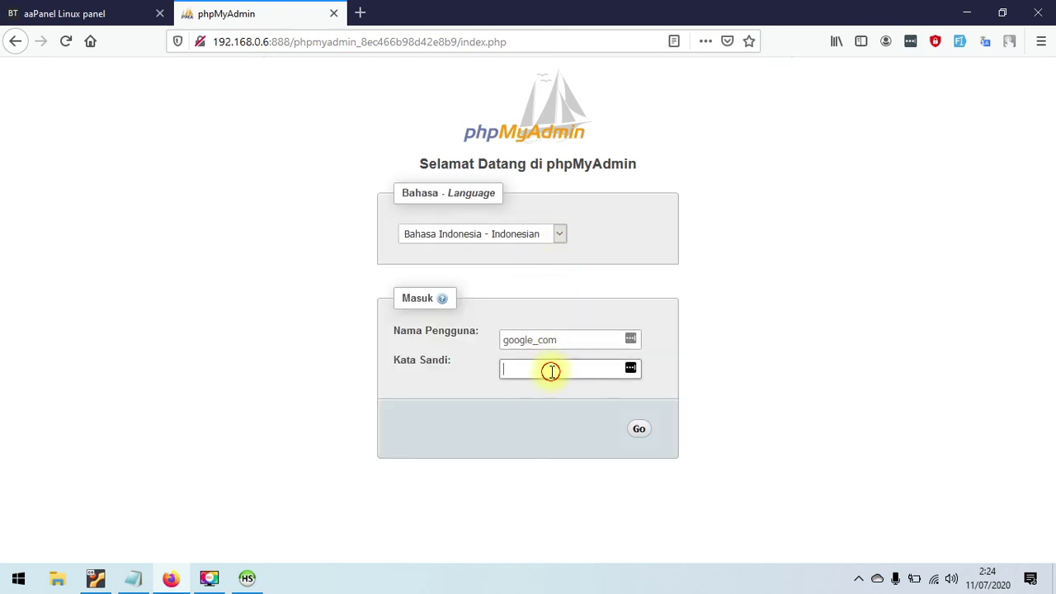
type("password")
left_click(639, 432)
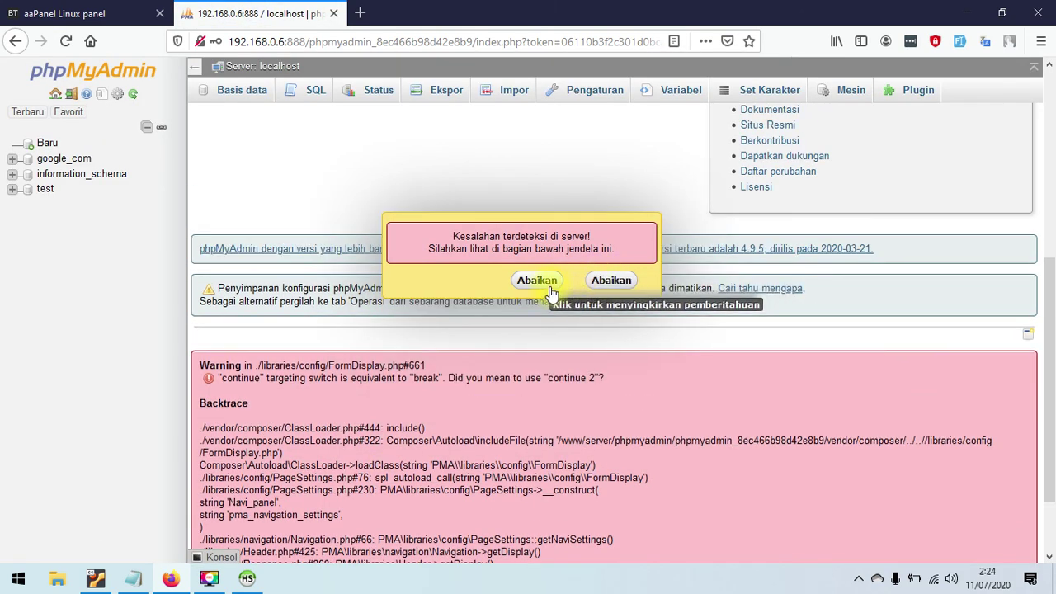
left_click(537, 282)
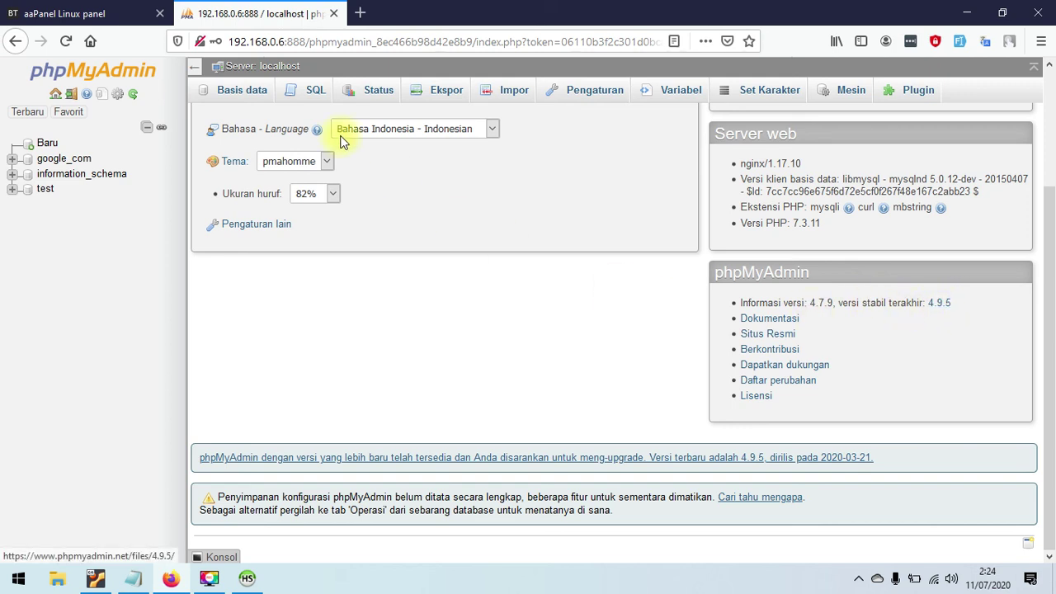
left_click(99, 12)
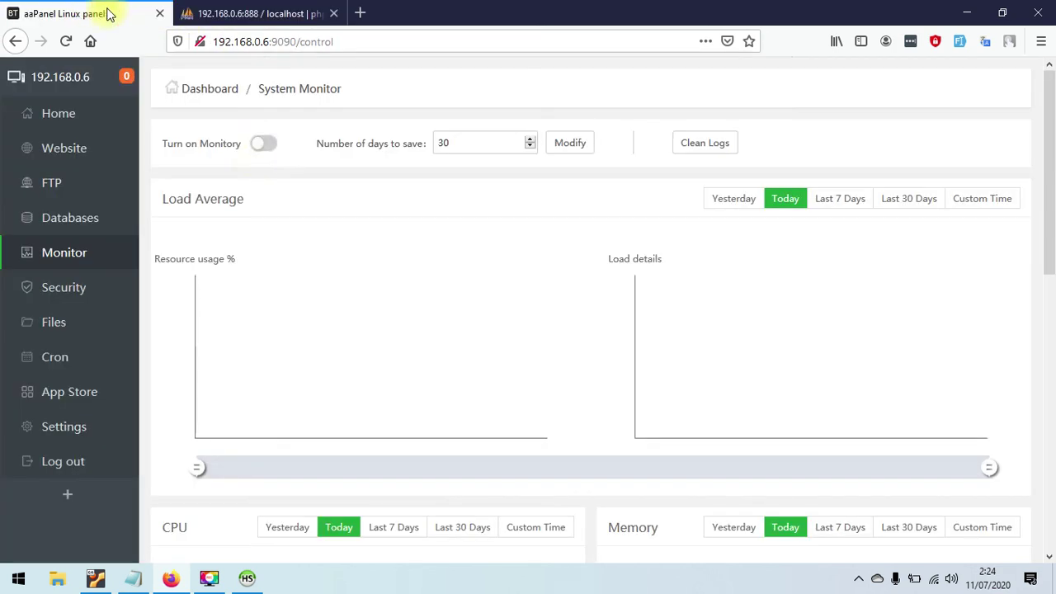
- In the App Store, confirm phpMyAdmin 4.7's settings use PHP-73, keeping that version
left_click(74, 293)
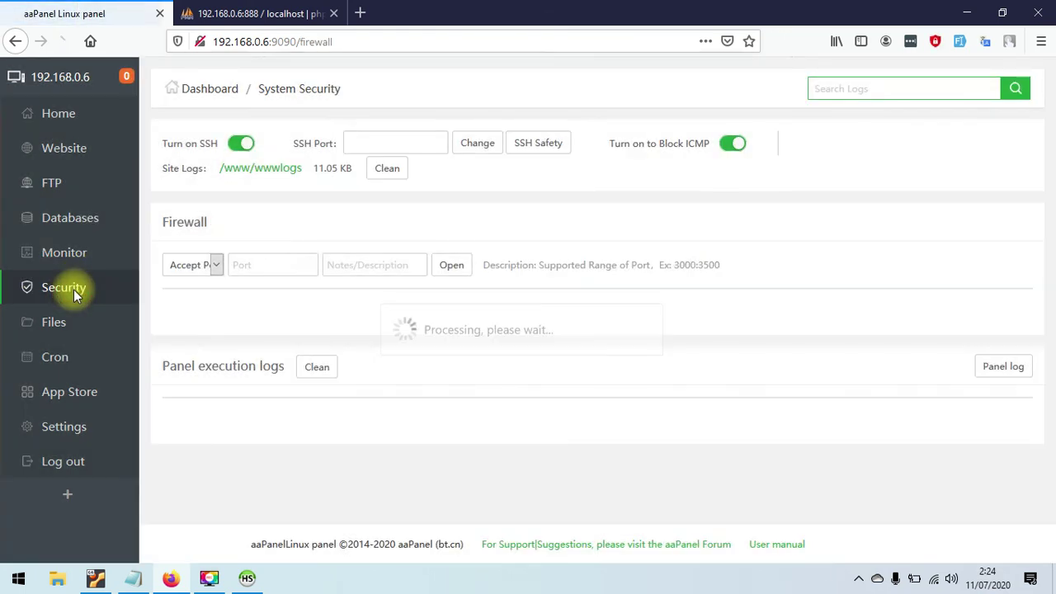
left_click(68, 394)
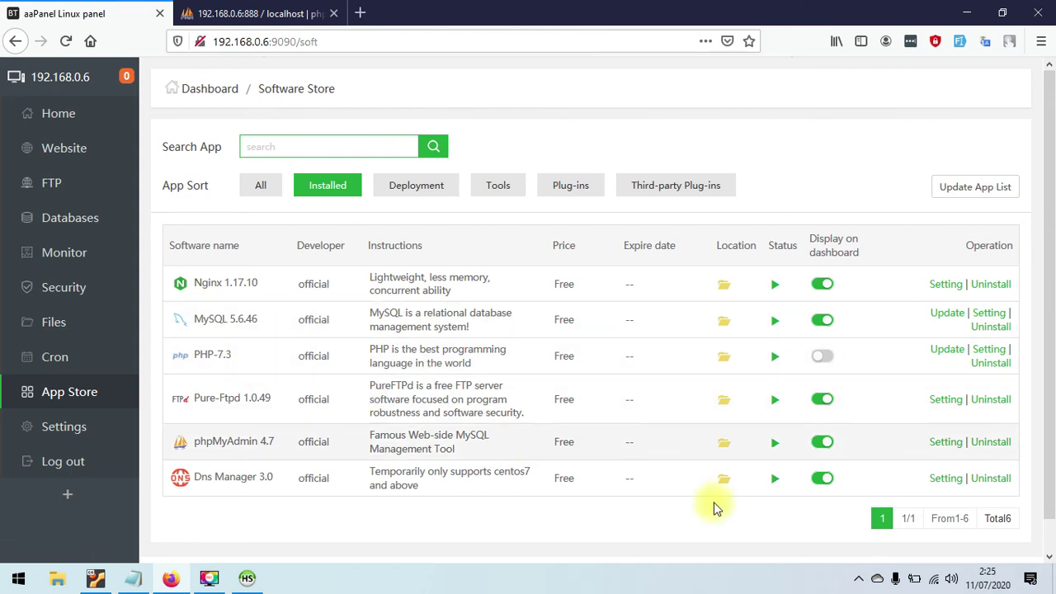
left_click(949, 444)
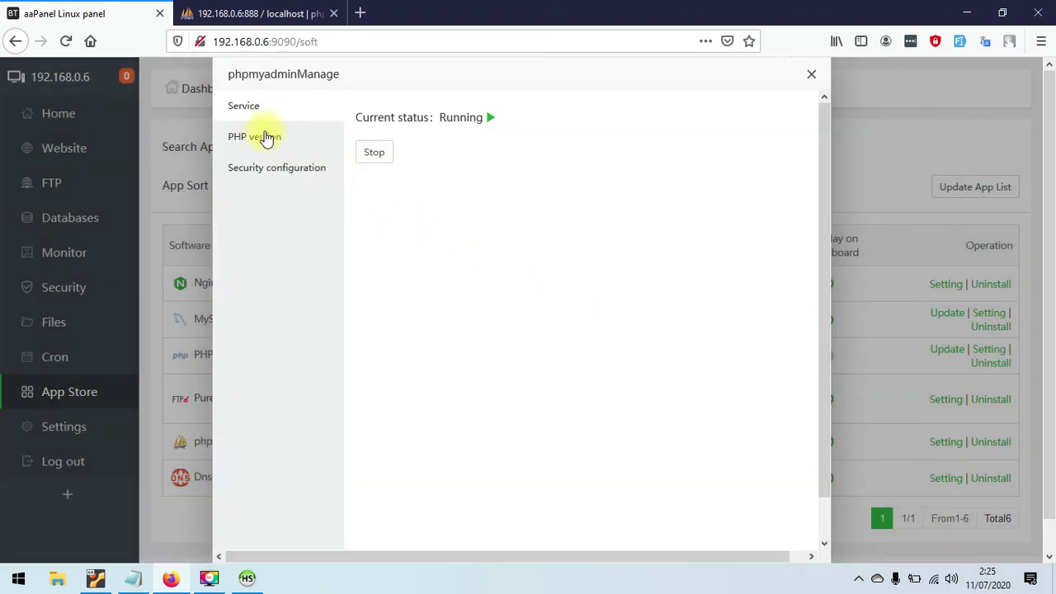
left_click(266, 138)
left_click(499, 122)
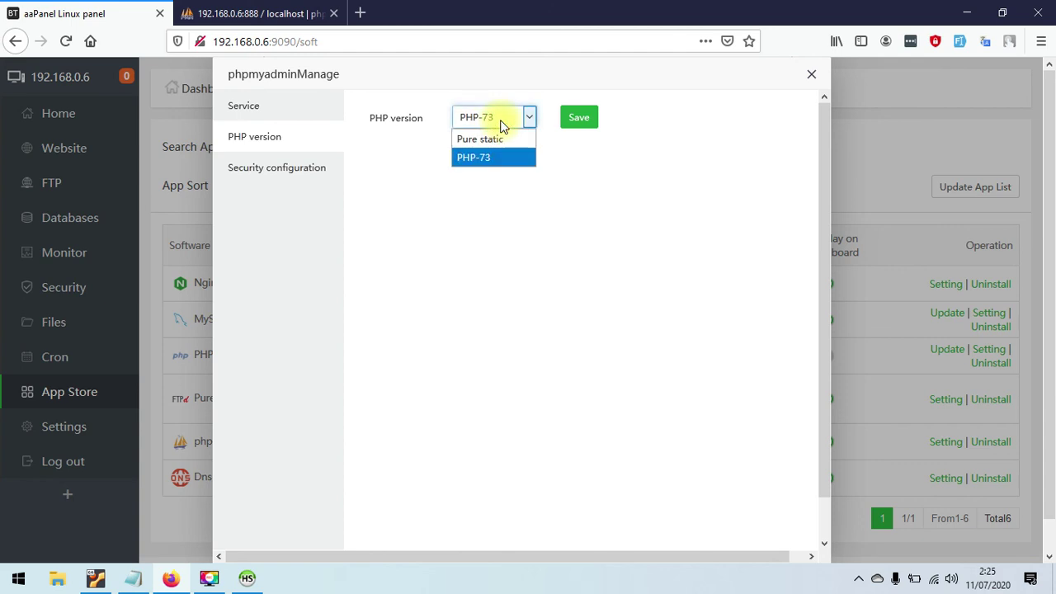
left_click(500, 122)
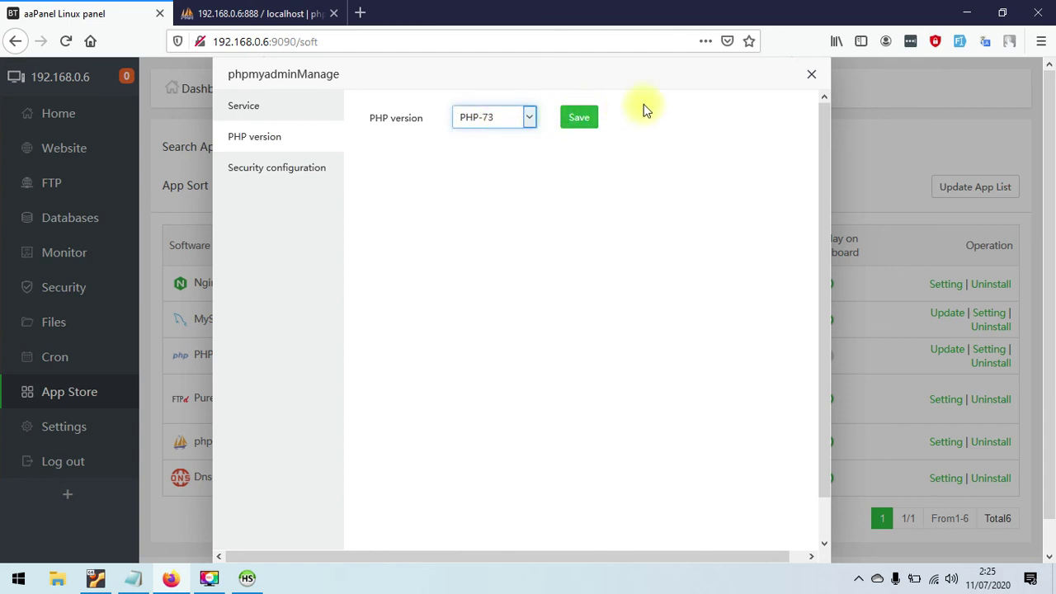
left_click(815, 77)
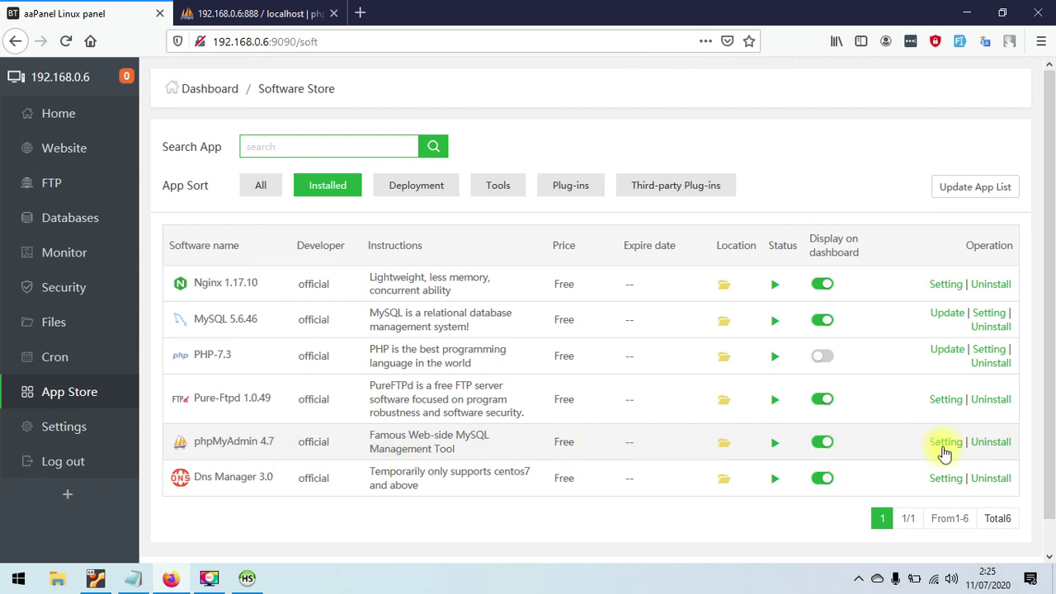
- Uninstall phpMyAdmin 4.7, leaving Nginx, MySQL, PHP-7.3, Pure-Ftpd and Dns Manager installed
left_click(992, 445)
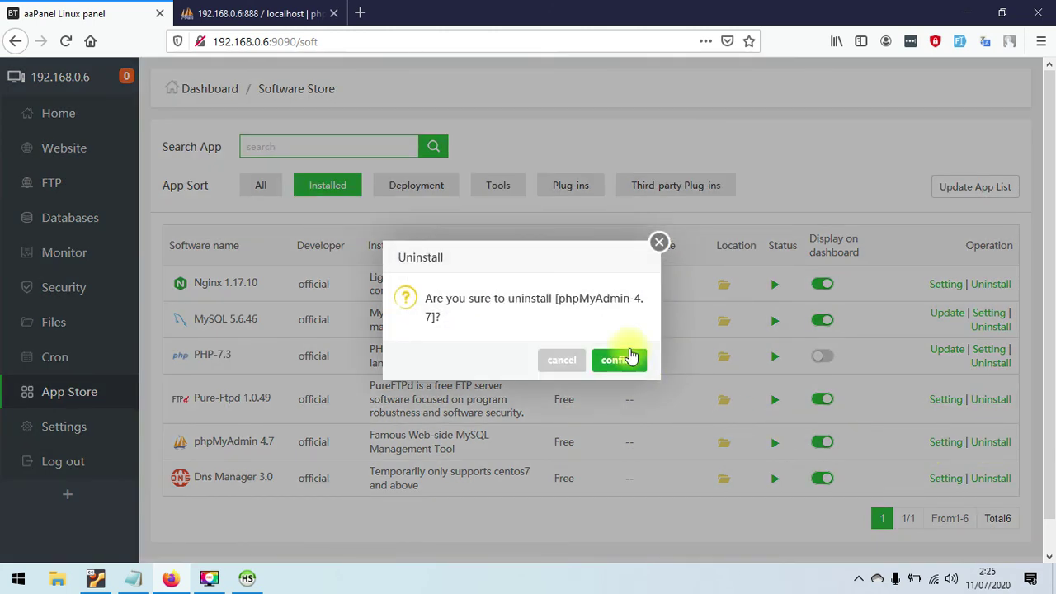
left_click(630, 357)
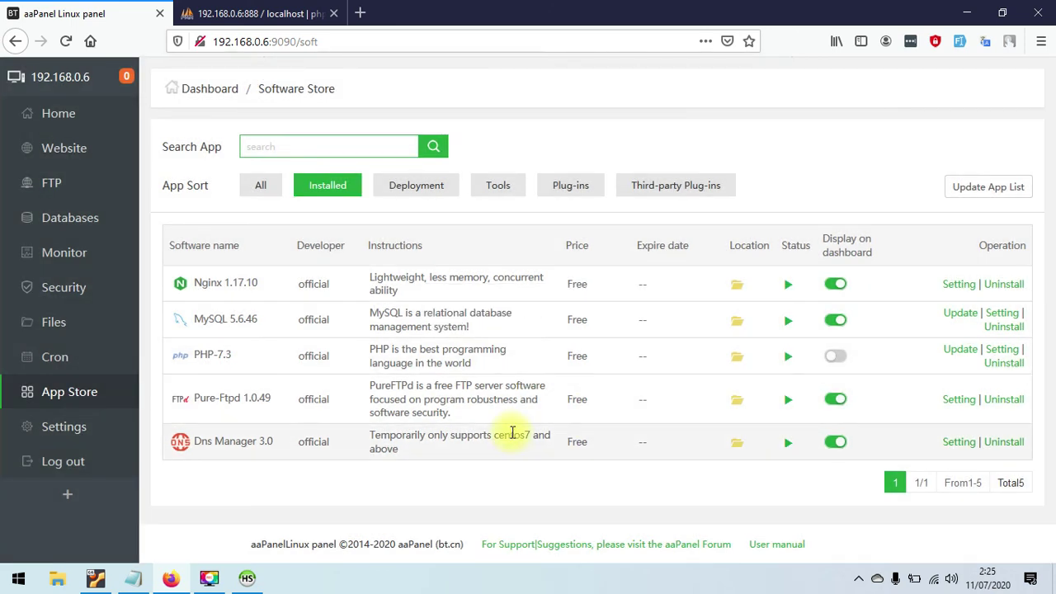
left_click(278, 147)
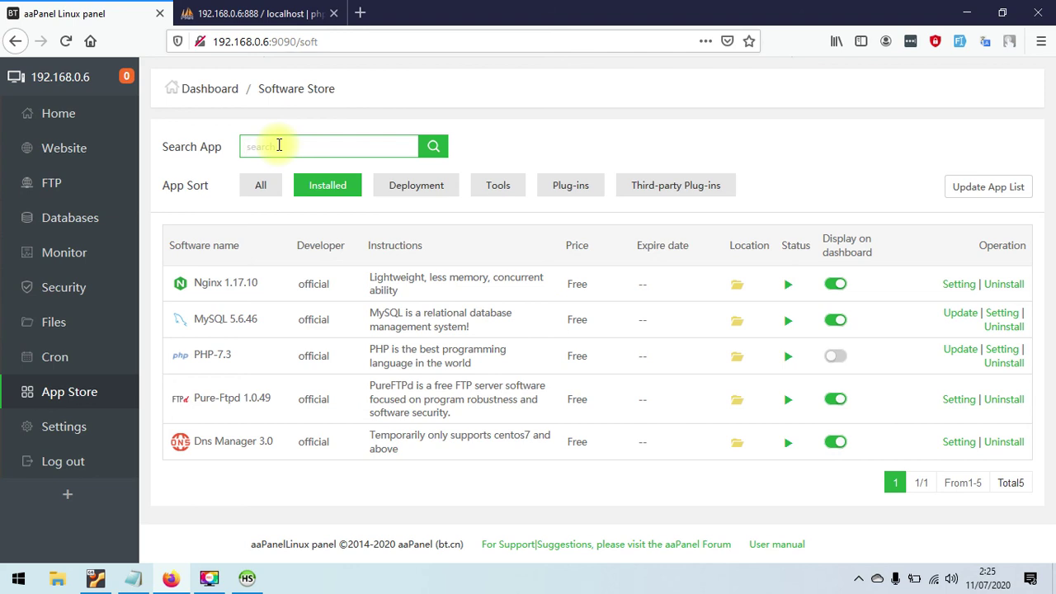
- Search all App Store apps for 'phpmyadmin'
left_click(256, 185)
left_click(323, 147)
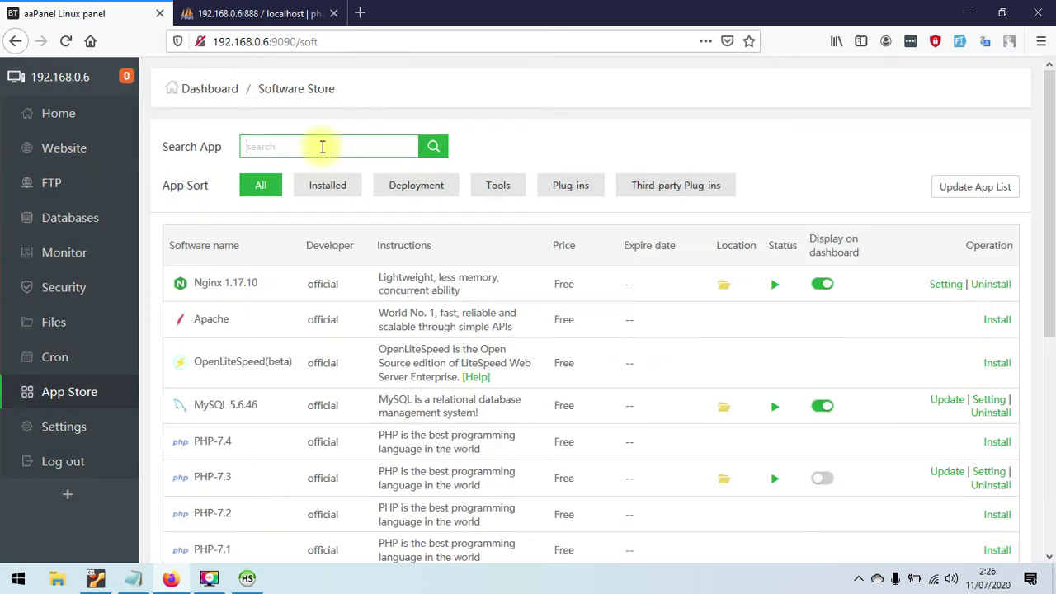
type("phpmyadmin")
key("Return")
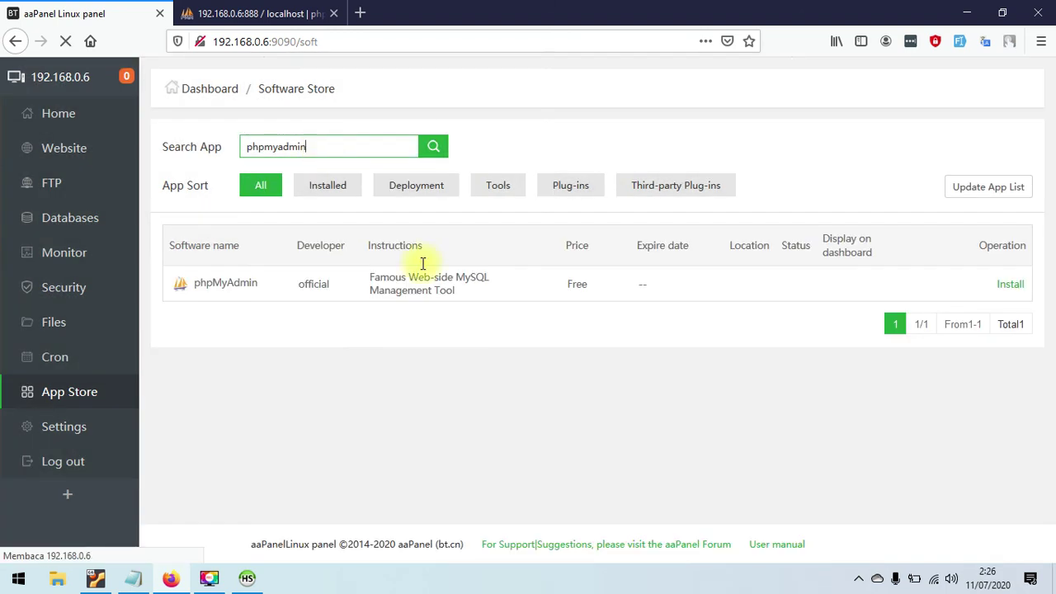
- Install phpMyAdmin choosing version phpmyadmin 4.9, and confirm the installation
left_click(1010, 284)
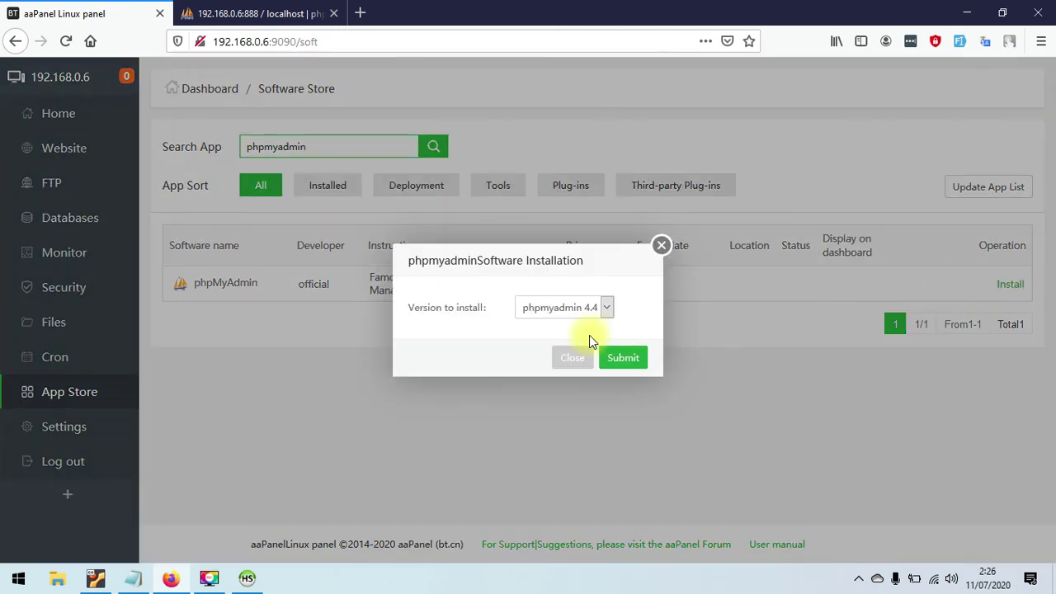
left_click(592, 308)
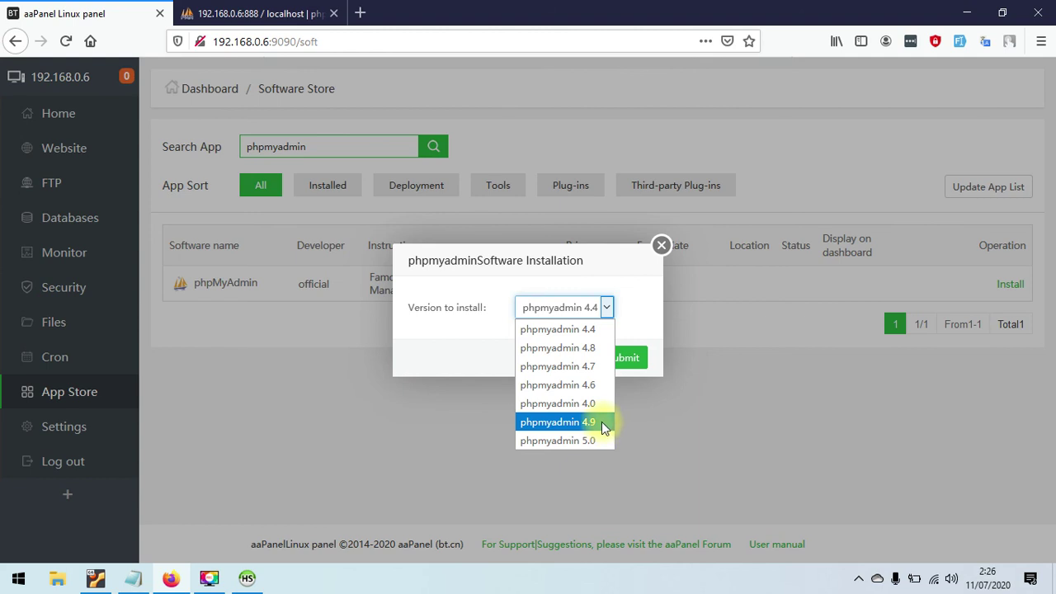
left_click(601, 422)
left_click(632, 356)
left_click(623, 346)
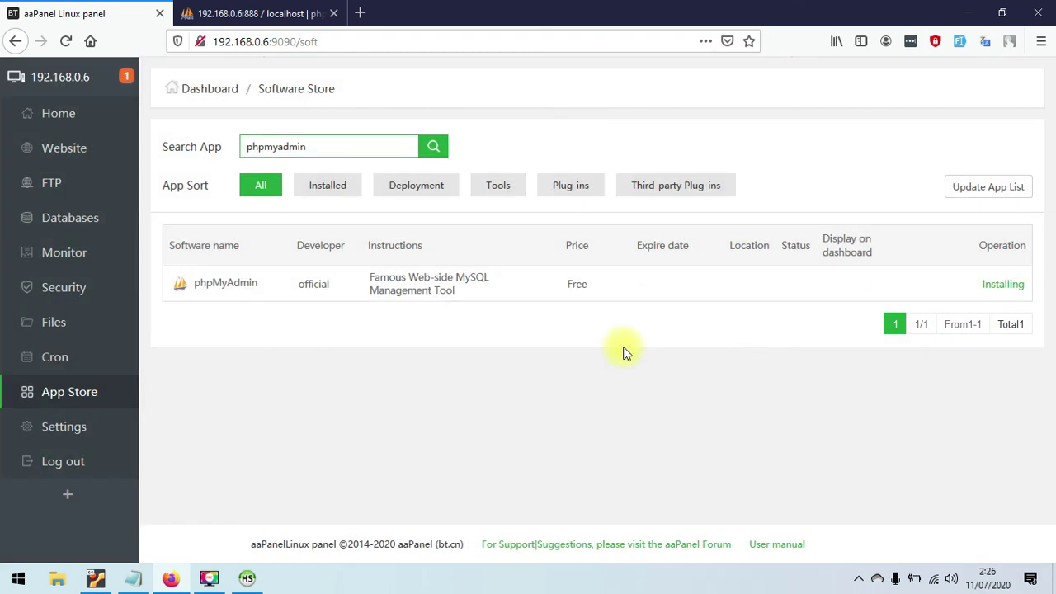
- Watch phpMyAdmin 4.9's installation in the Message Box task list until no tasks remain
left_click(1003, 289)
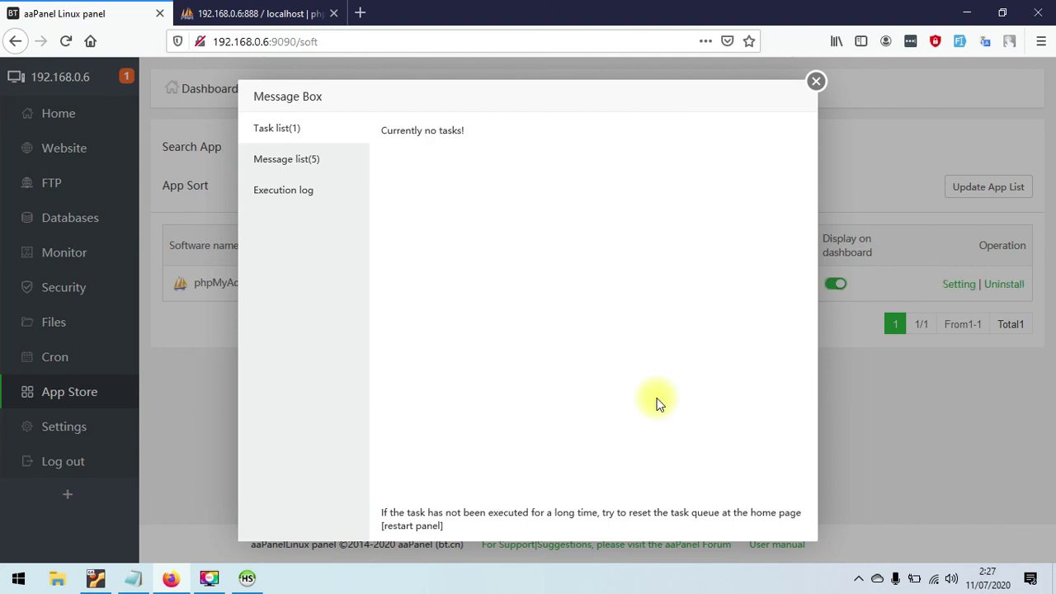
- Close the task box, then reload and close the old, now-404 phpMyAdmin tab
left_click(816, 80)
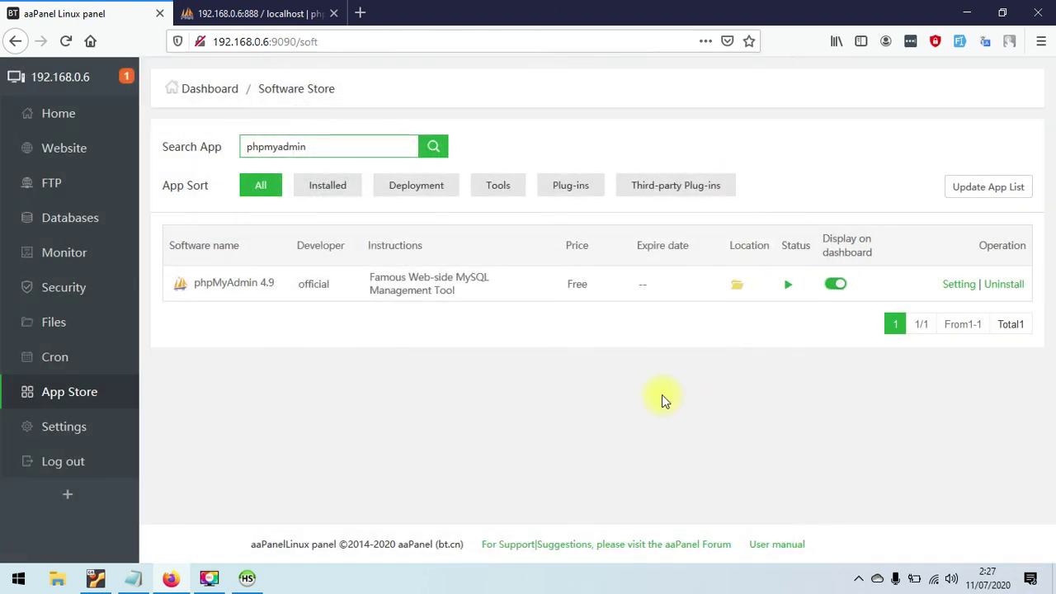
left_click(297, 7)
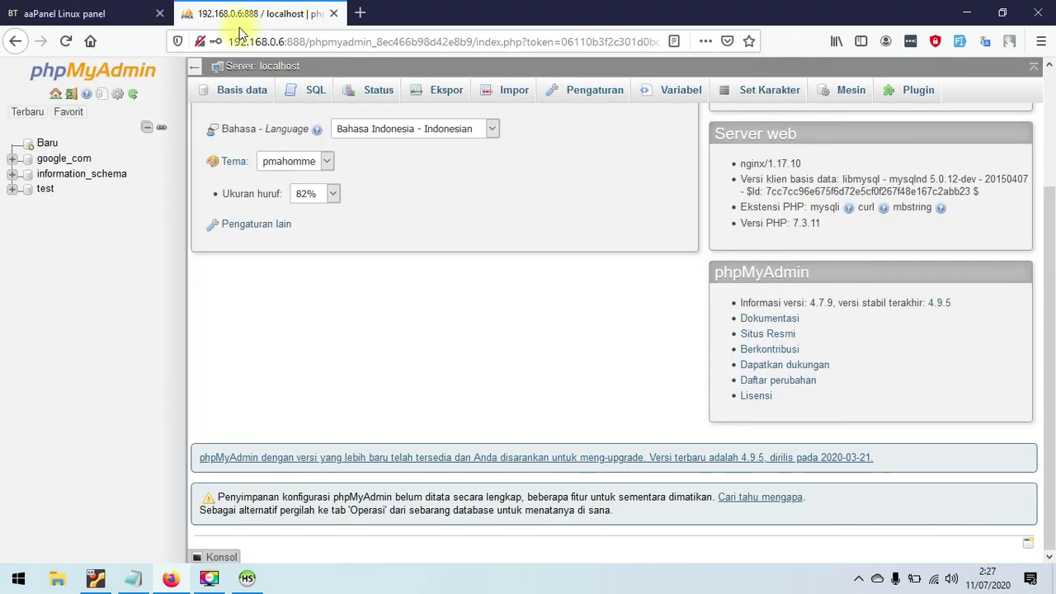
left_click(66, 41)
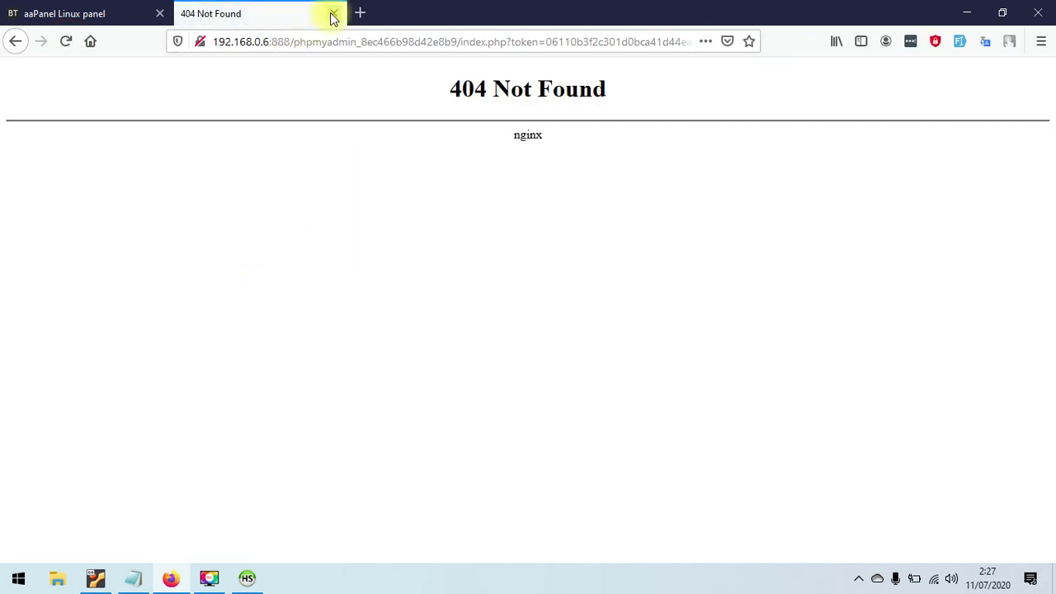
left_click(333, 14)
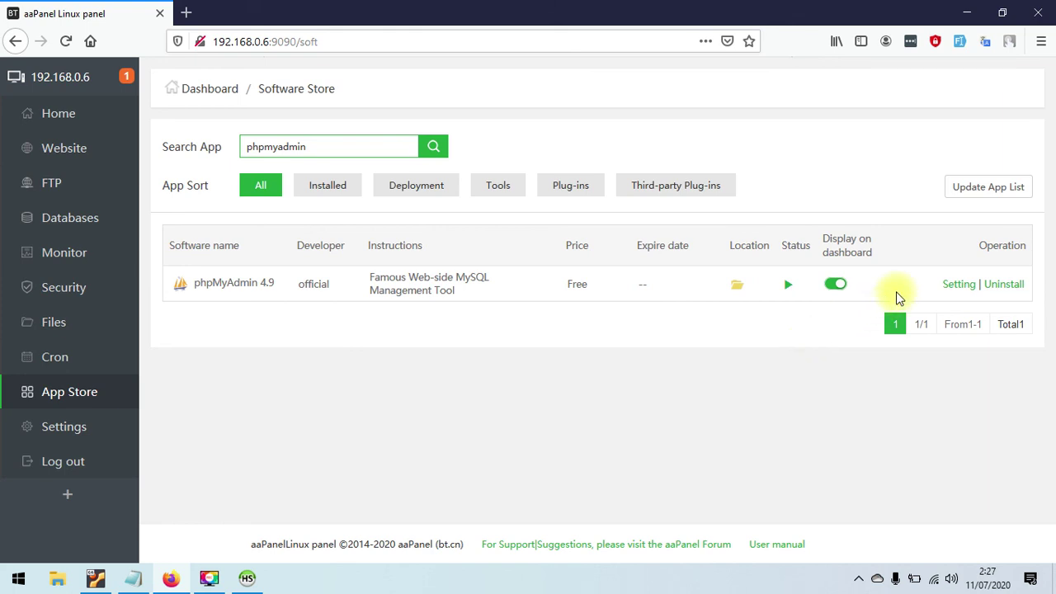
- Check the new phpMyAdmin's PHP-73 version and security settings, then go to Databases
left_click(953, 283)
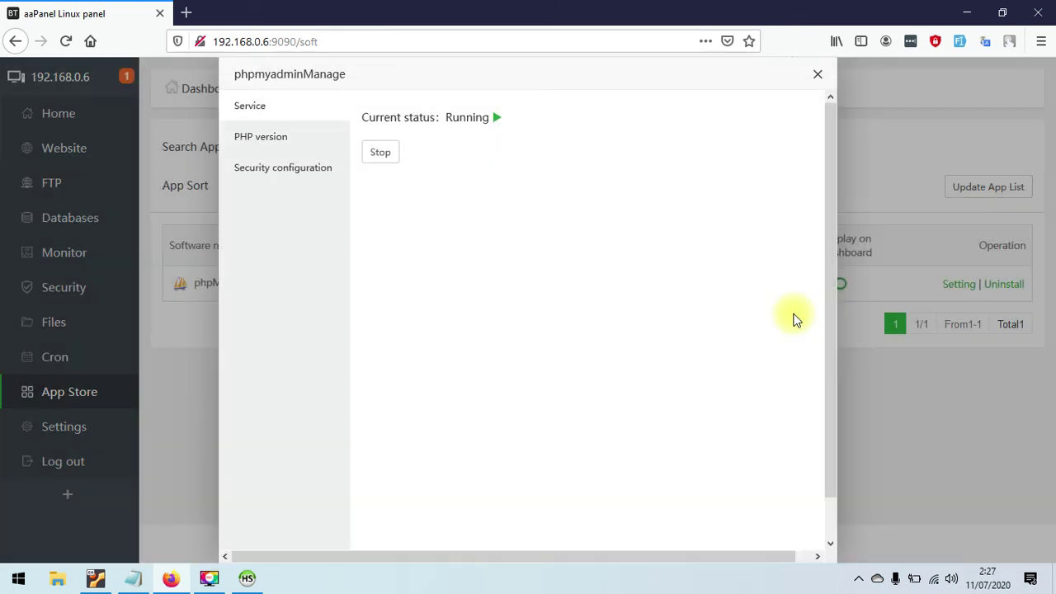
left_click(245, 139)
left_click(285, 168)
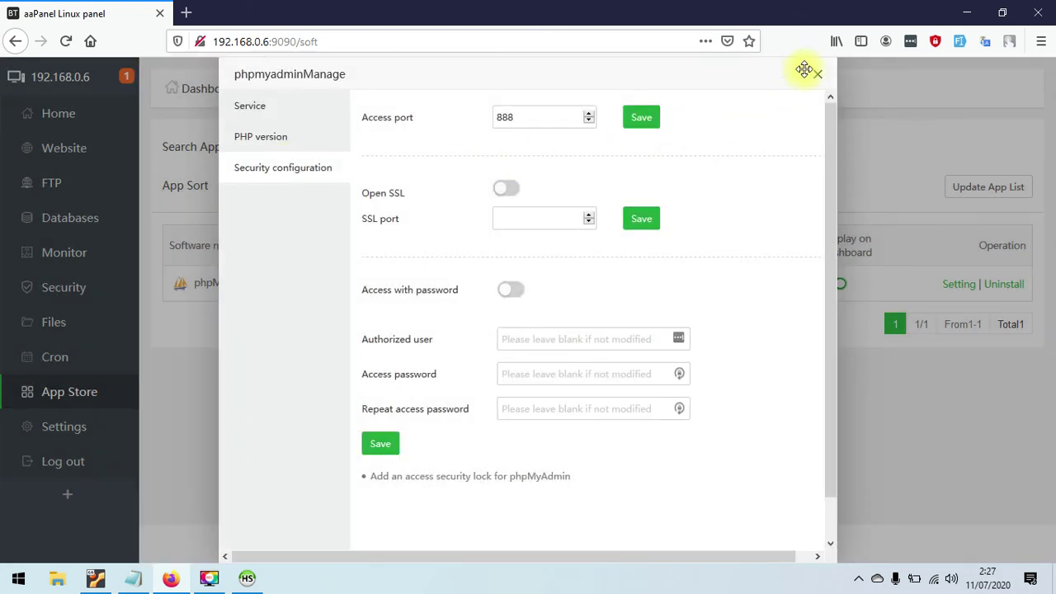
left_click(817, 76)
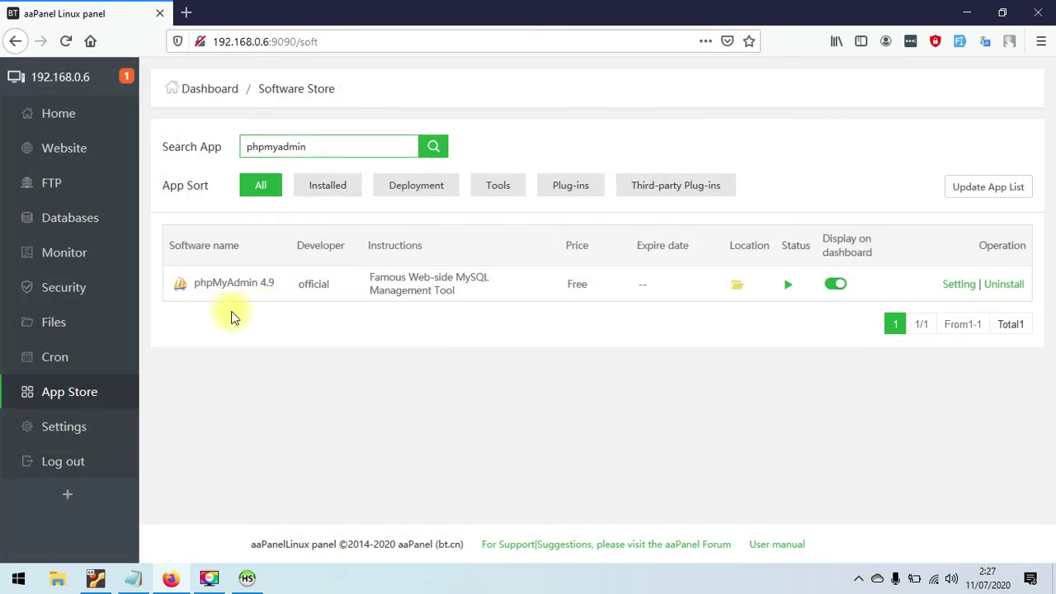
left_click(87, 220)
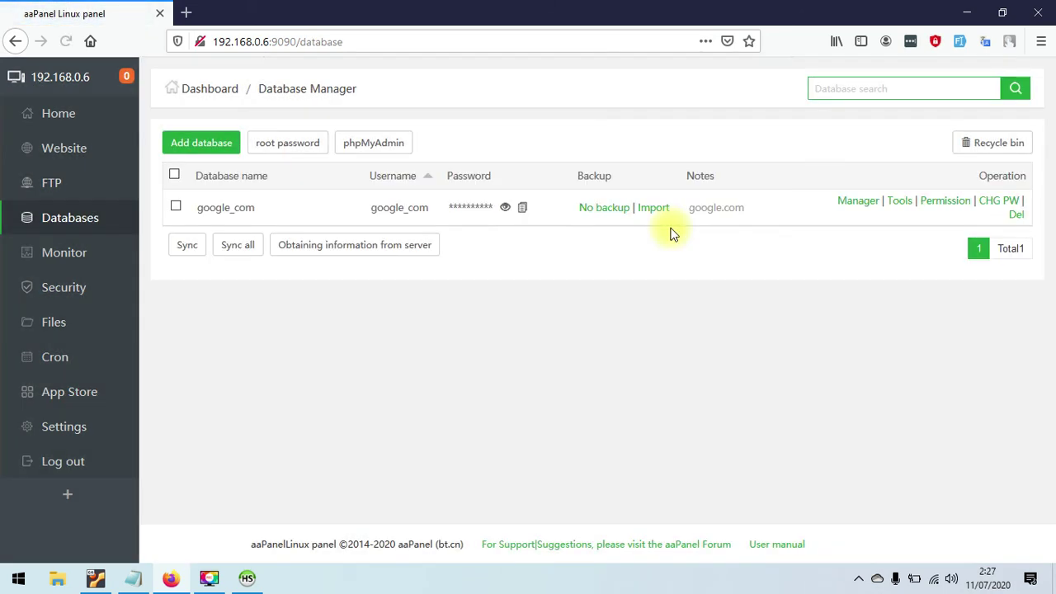
- Open phpMyAdmin 4.9.5 from google_com's Manager and log in with the google_com database credentials
left_click(850, 204)
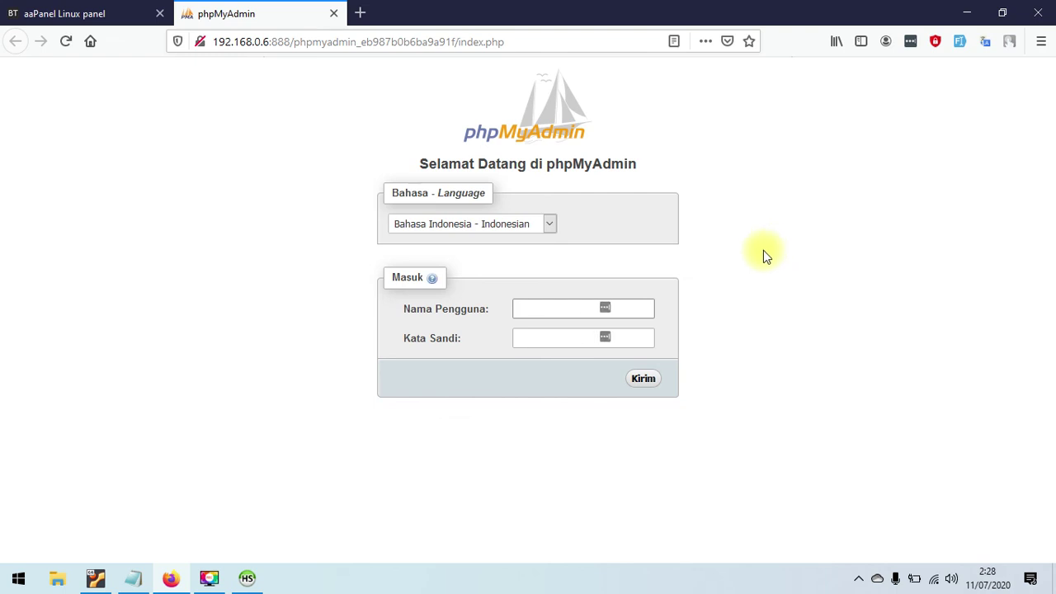
left_click(605, 310)
type("google_")
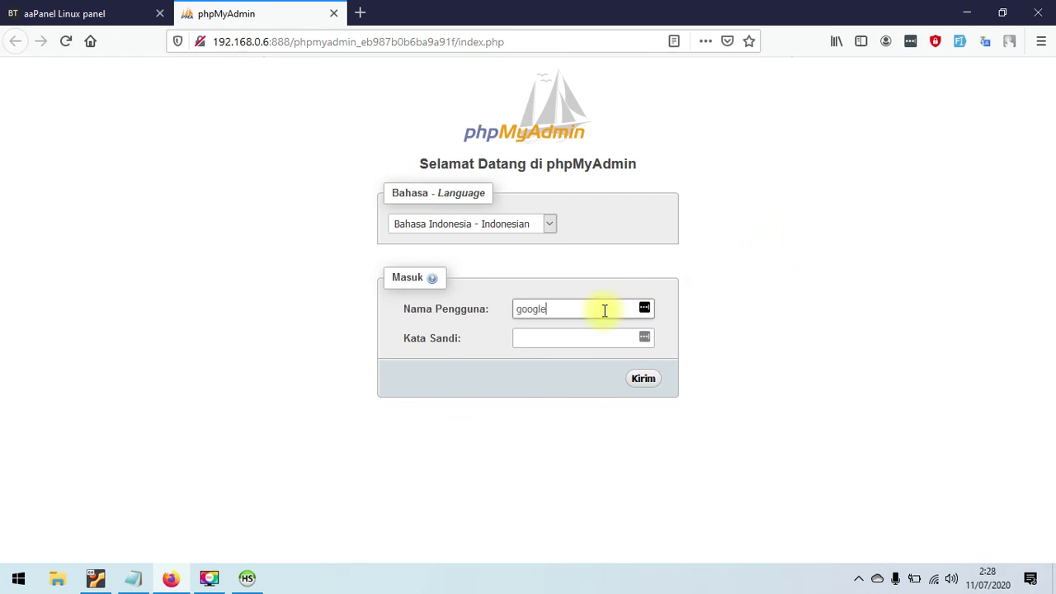
type("com")
key("Tab")
left_click(641, 380)
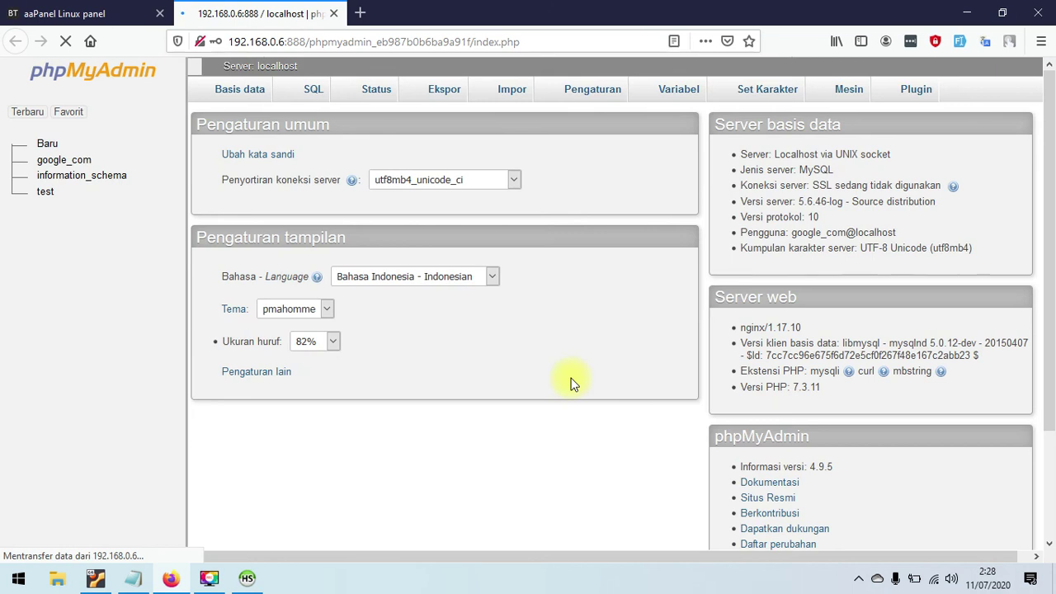
scroll(572, 380, "down", 1)
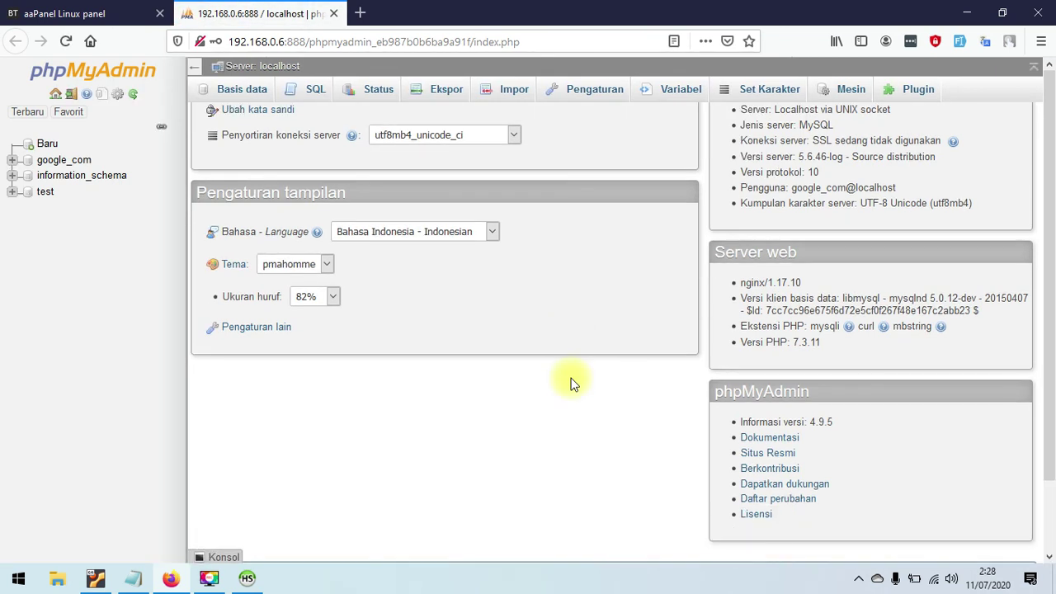
scroll(572, 382, "up", 1)
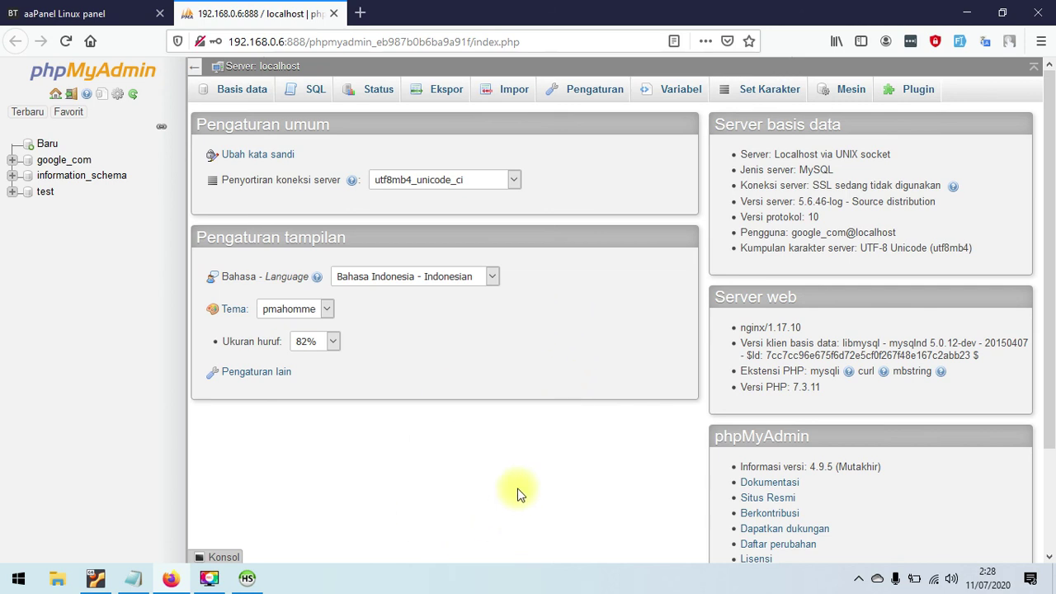
- Close the phpMyAdmin tab and review aaPanel's Home dashboard, now listing phpMyAdmin 4.9
left_click(334, 13)
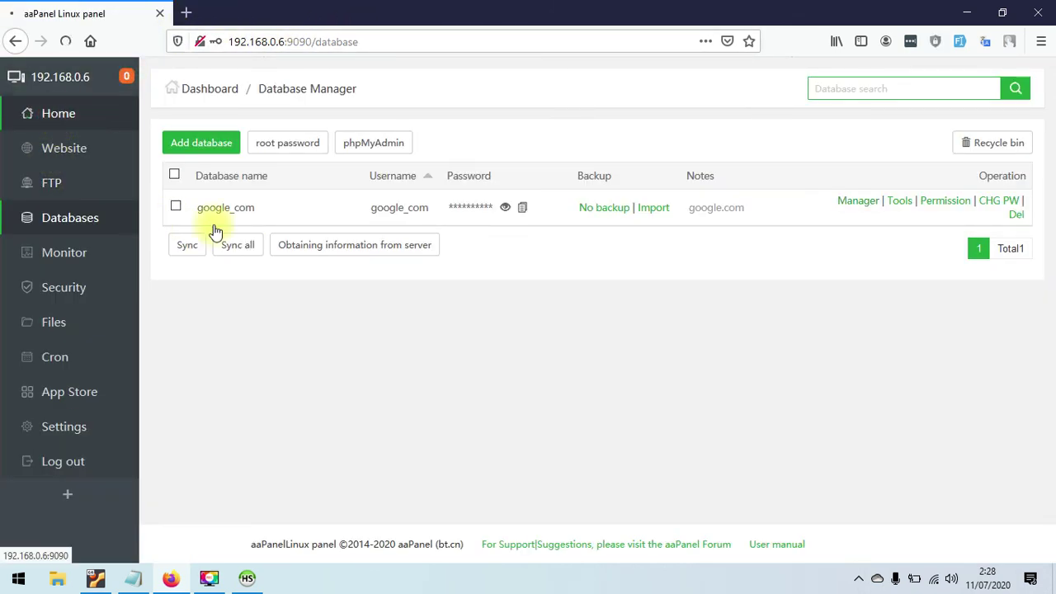
left_click(66, 120)
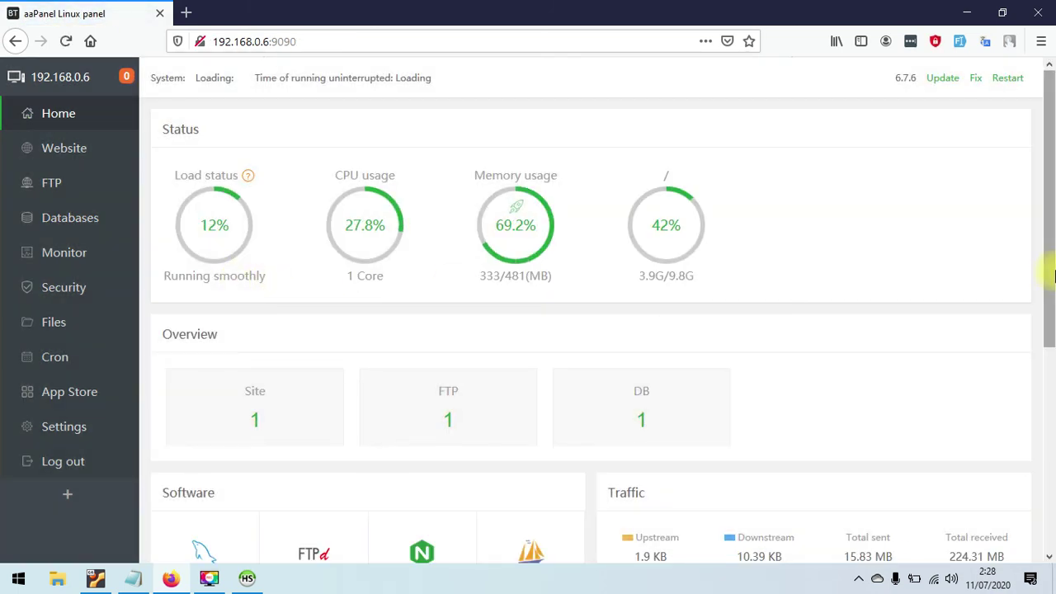
left_click_drag(1055, 276, 1044, 464)
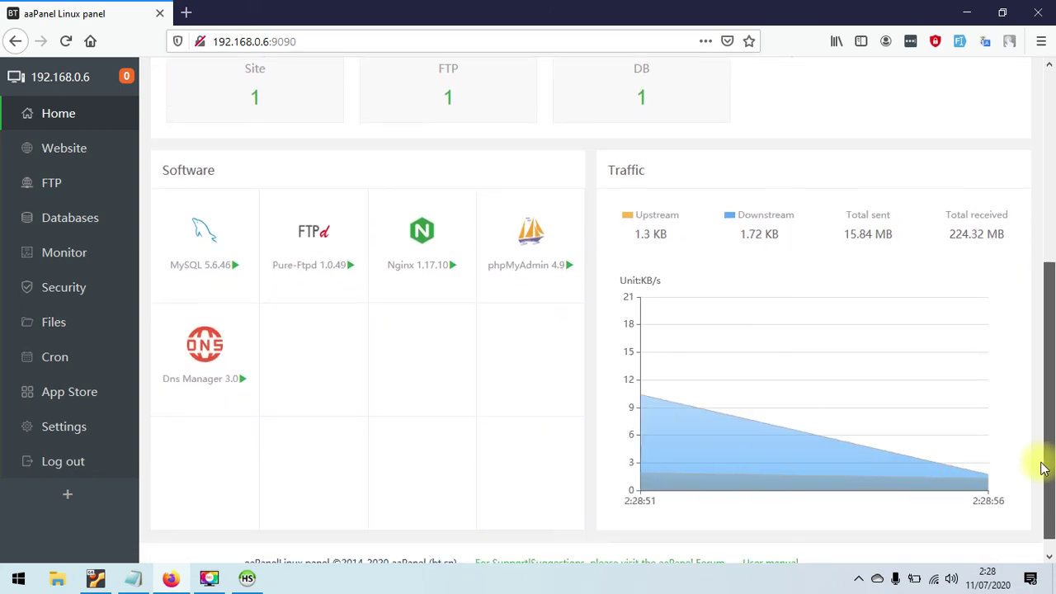
left_click_drag(1044, 469, 1055, 269)
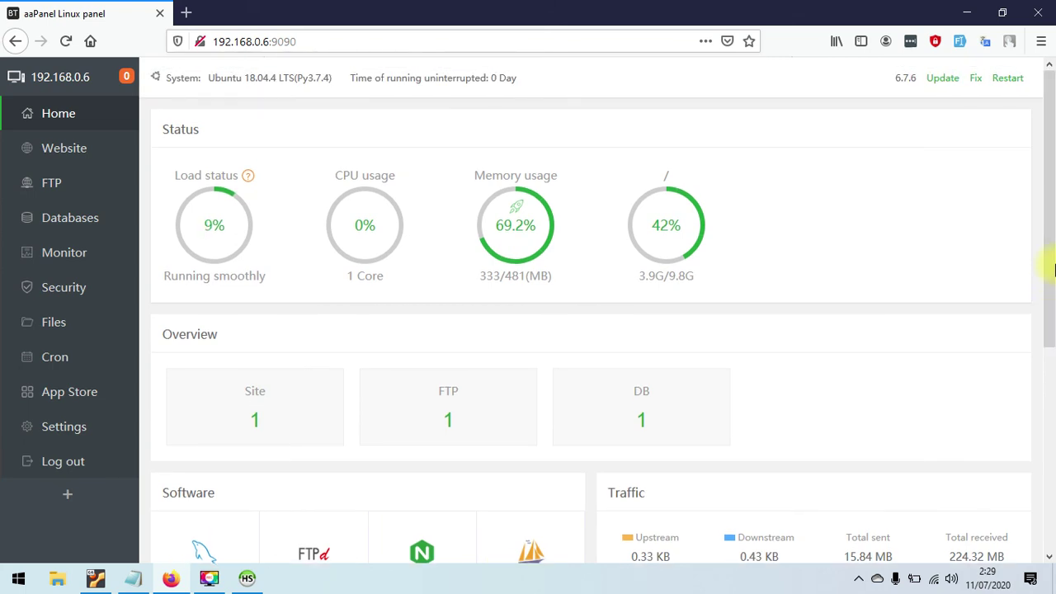